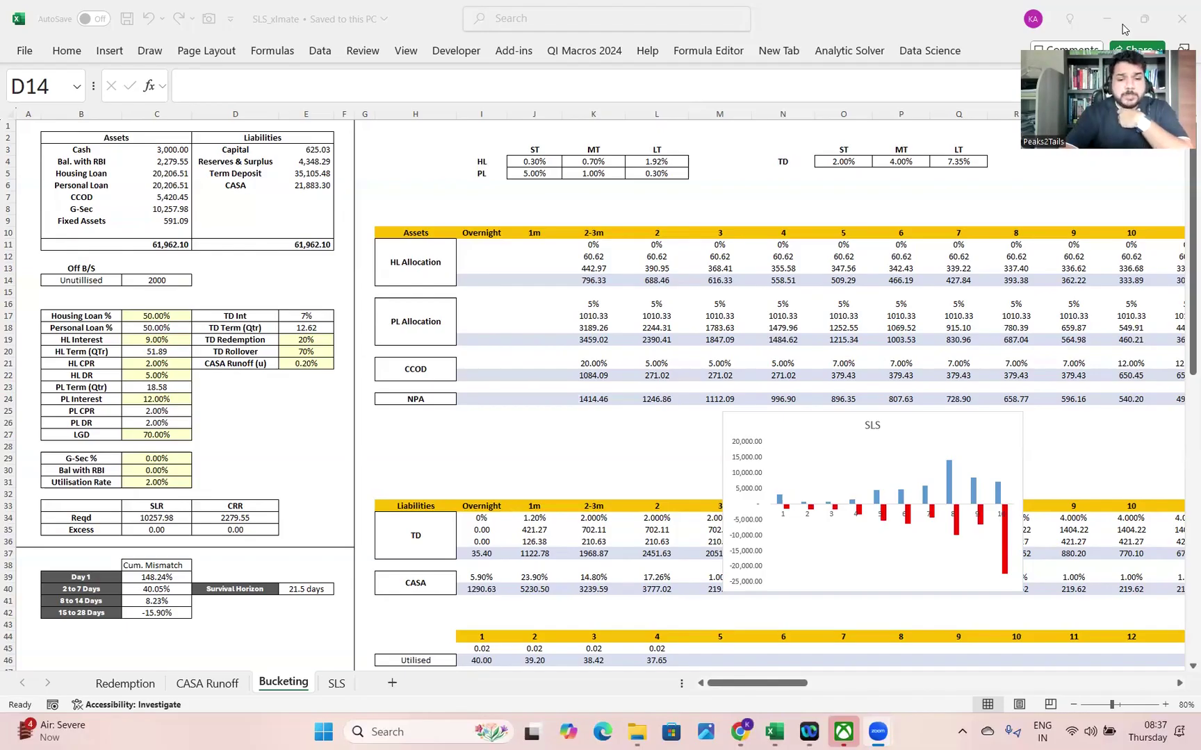
Examine the time-bucket headings of the Outflows table on the SLS sheet, from 8 to 14 Days through Over 3 Years and upto 5 Years
left_click(329, 681)
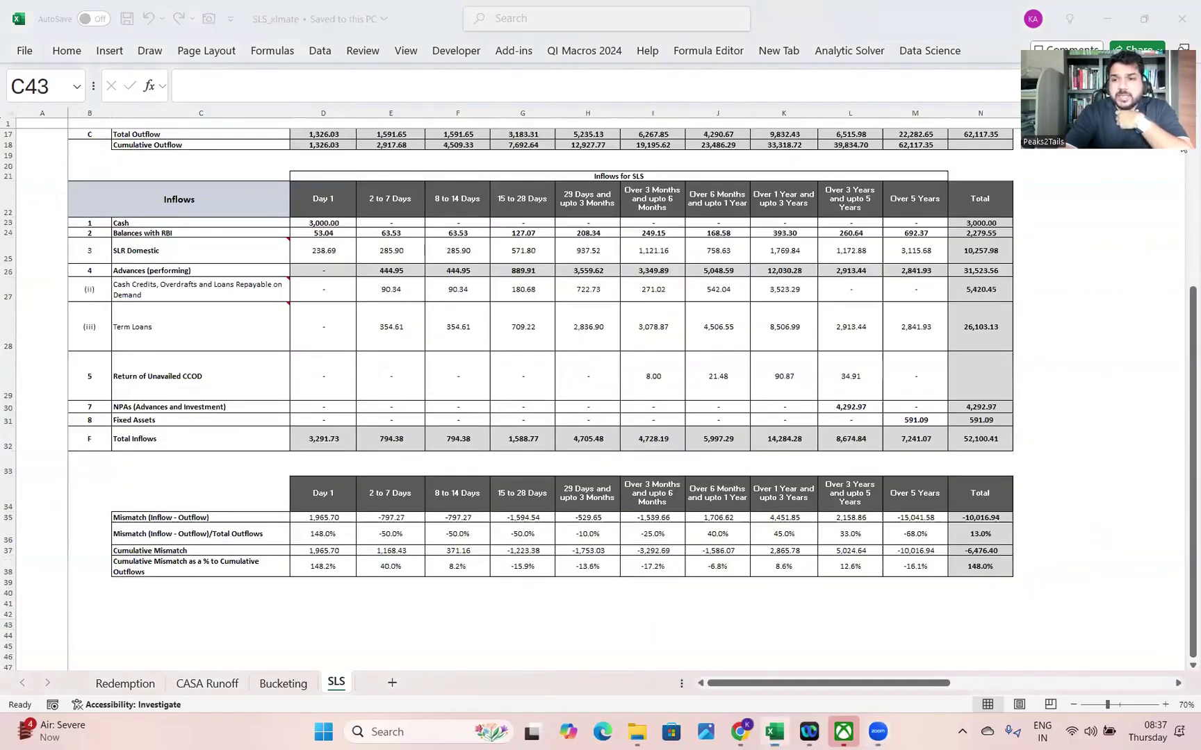
scroll(1184, 203, "up", 5)
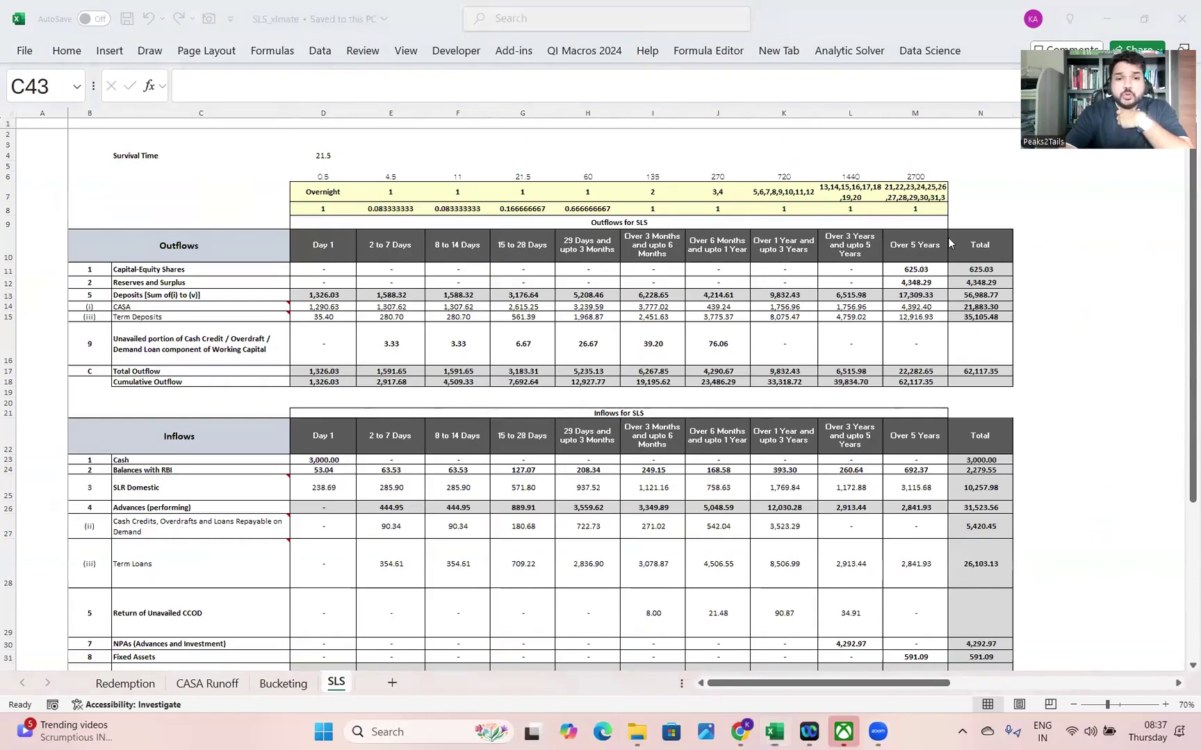
left_click(459, 253)
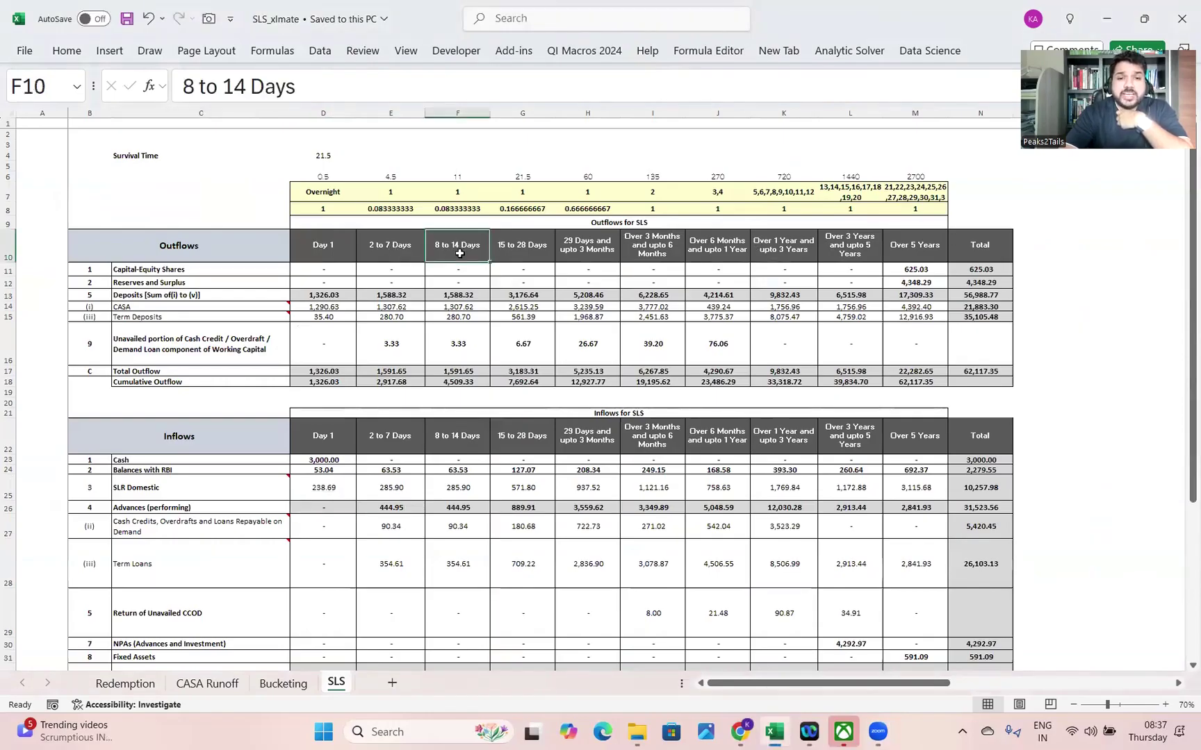
left_click(523, 246)
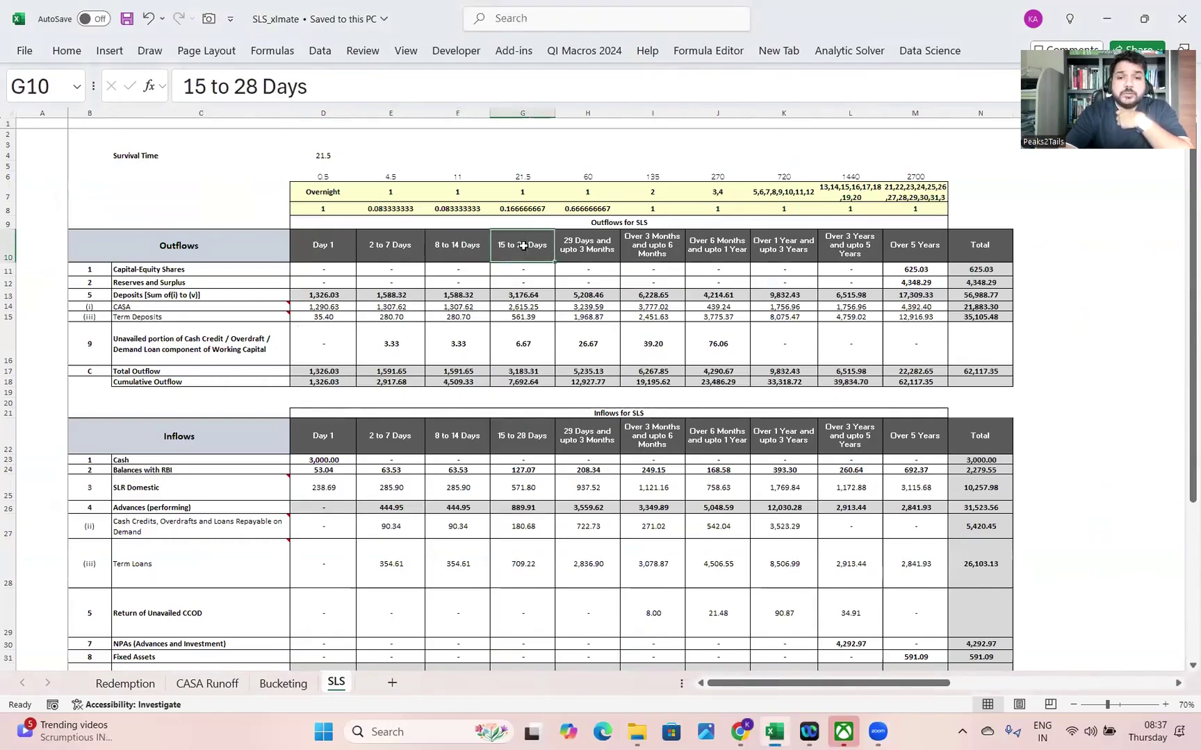
left_click(600, 247)
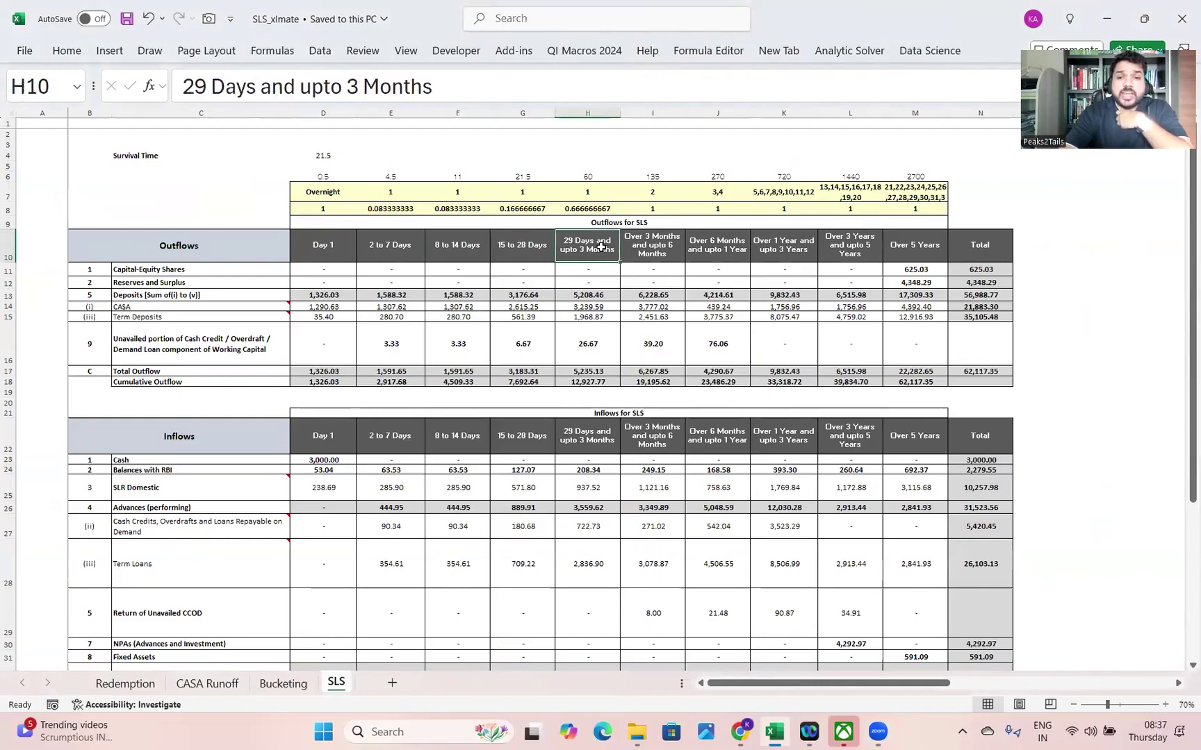
left_click(645, 247)
left_click(718, 246)
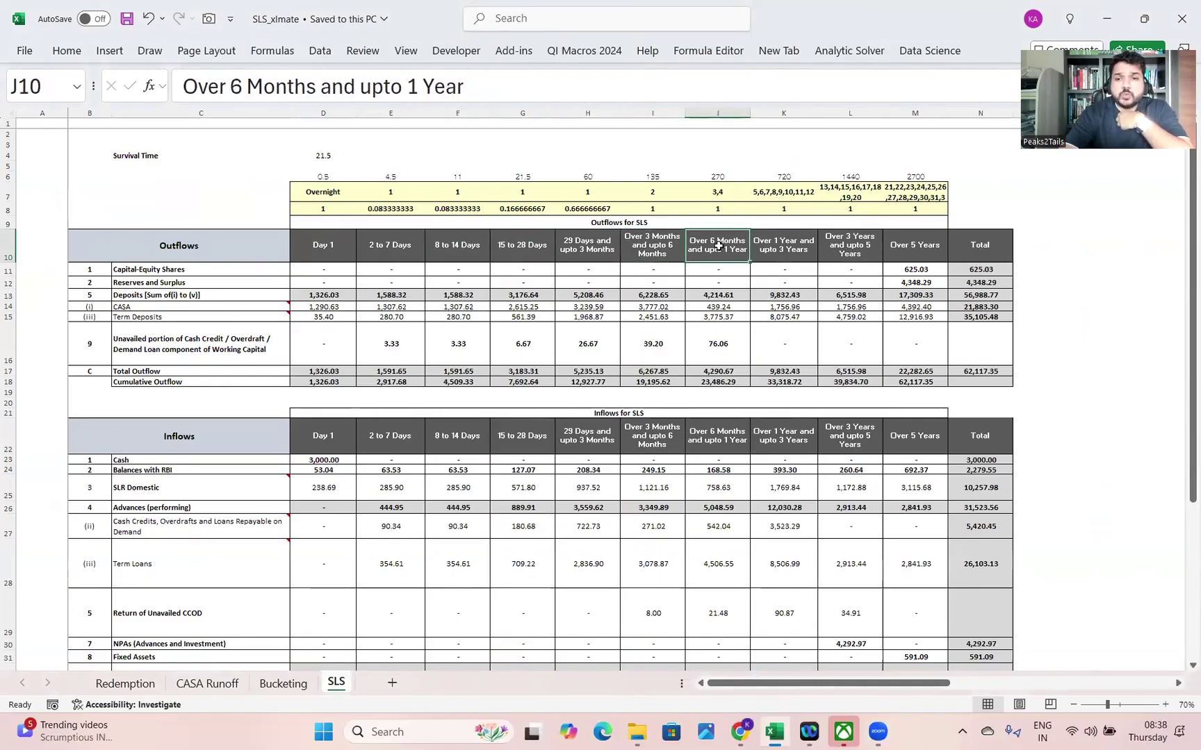
left_click(777, 248)
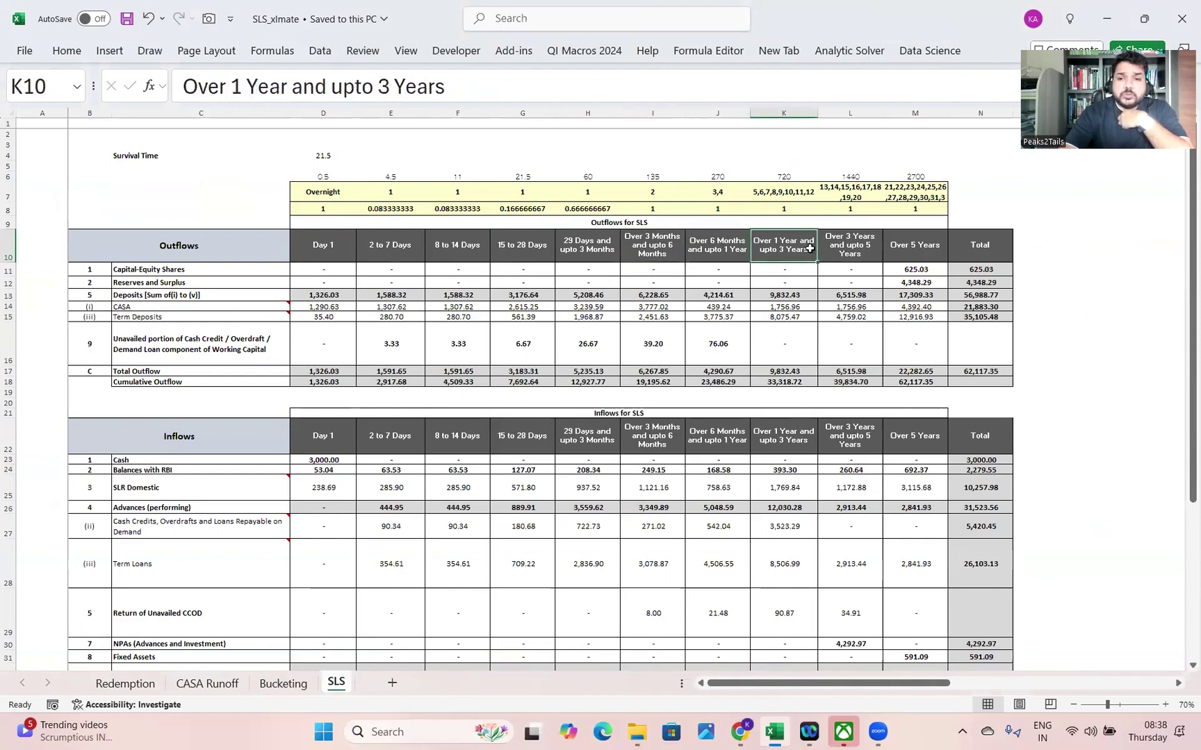
left_click(836, 248)
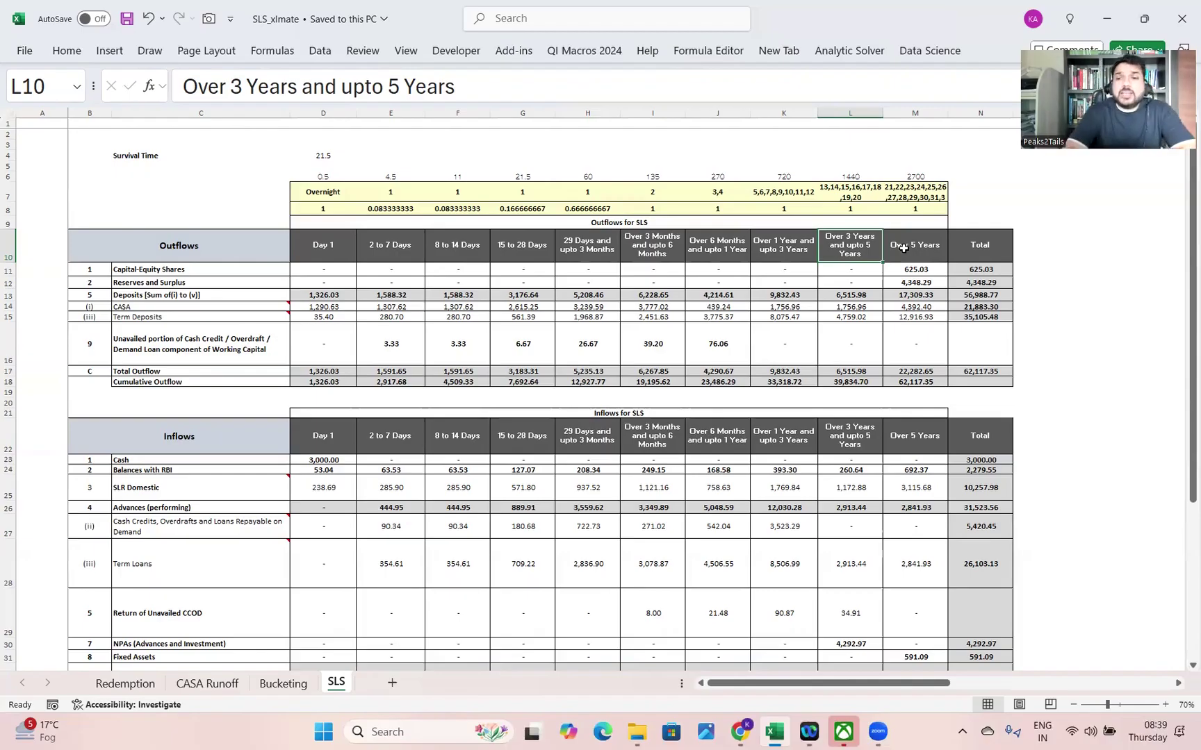
Review the Inflows and mismatch tables below the Outflows table, and return to the top of the SLS sheet
left_click_drag(1191, 182, 1183, 175)
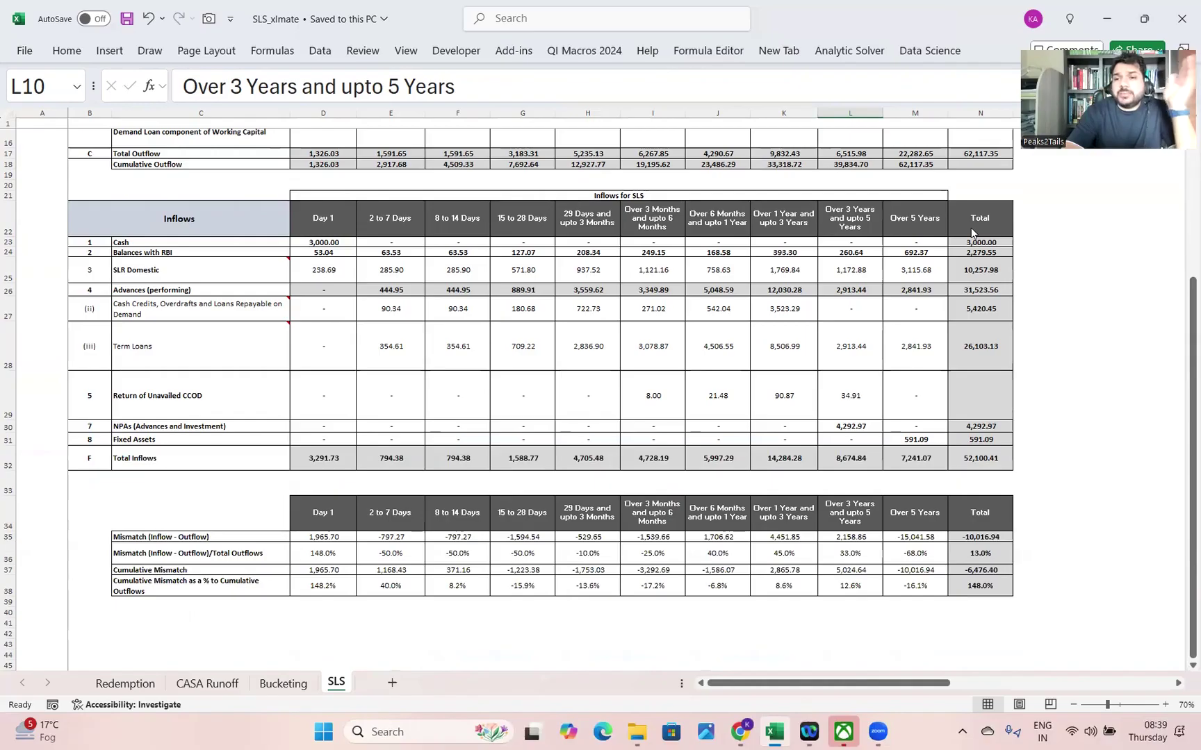
left_click(1181, 191)
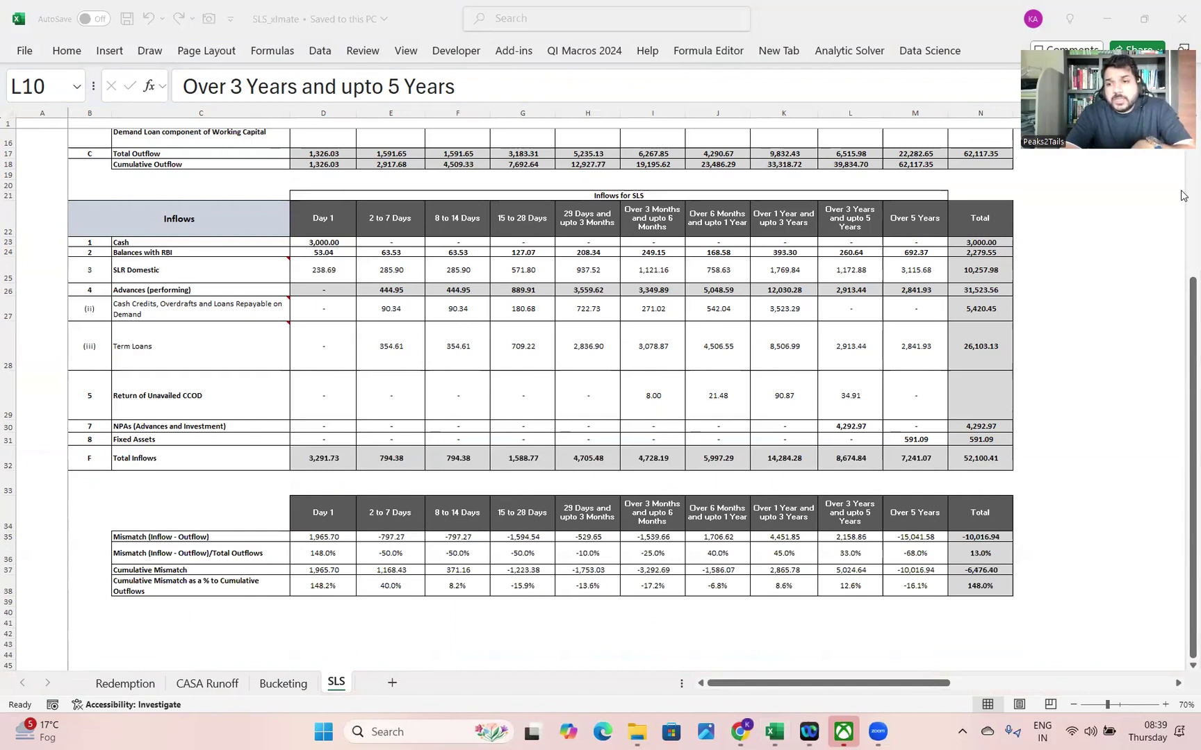
left_click(1183, 200)
scroll(1184, 200, "up", 5)
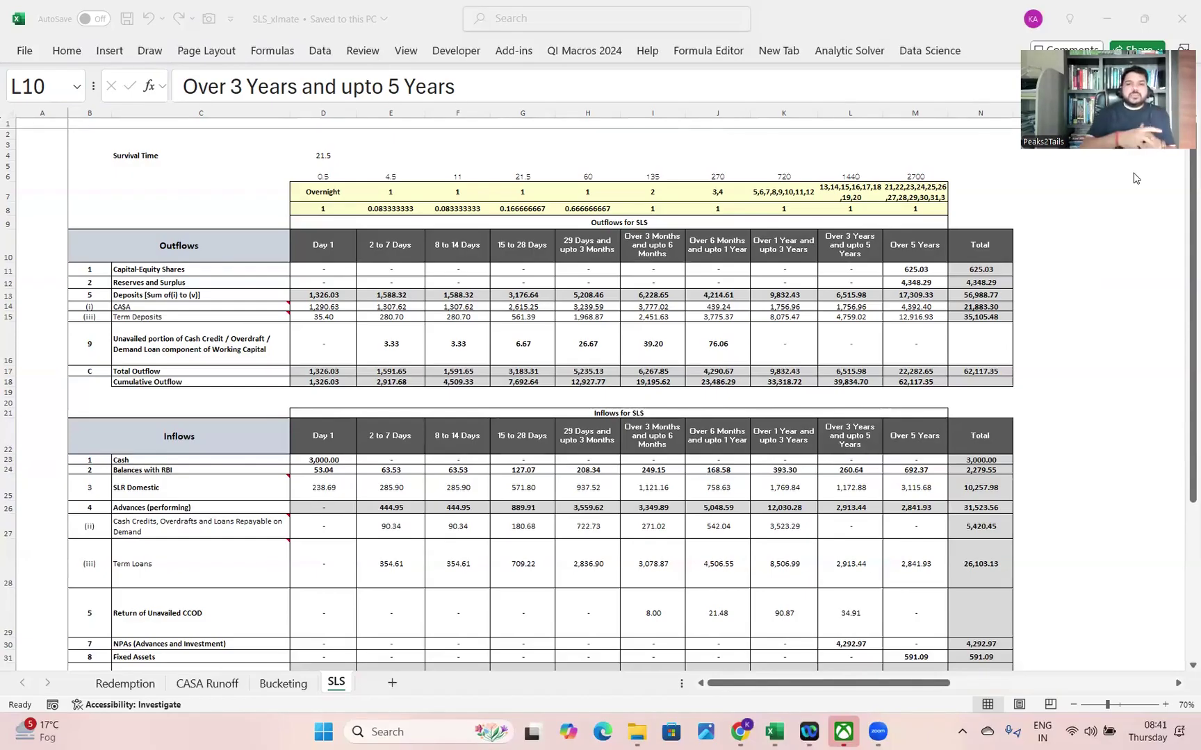
Highlight the outflow bucket headings from Day 1 to 15 to 28 Days, and inspect the 15 to 28 Days column in the mismatch table
left_click(341, 238)
left_click_drag(340, 238, 509, 245)
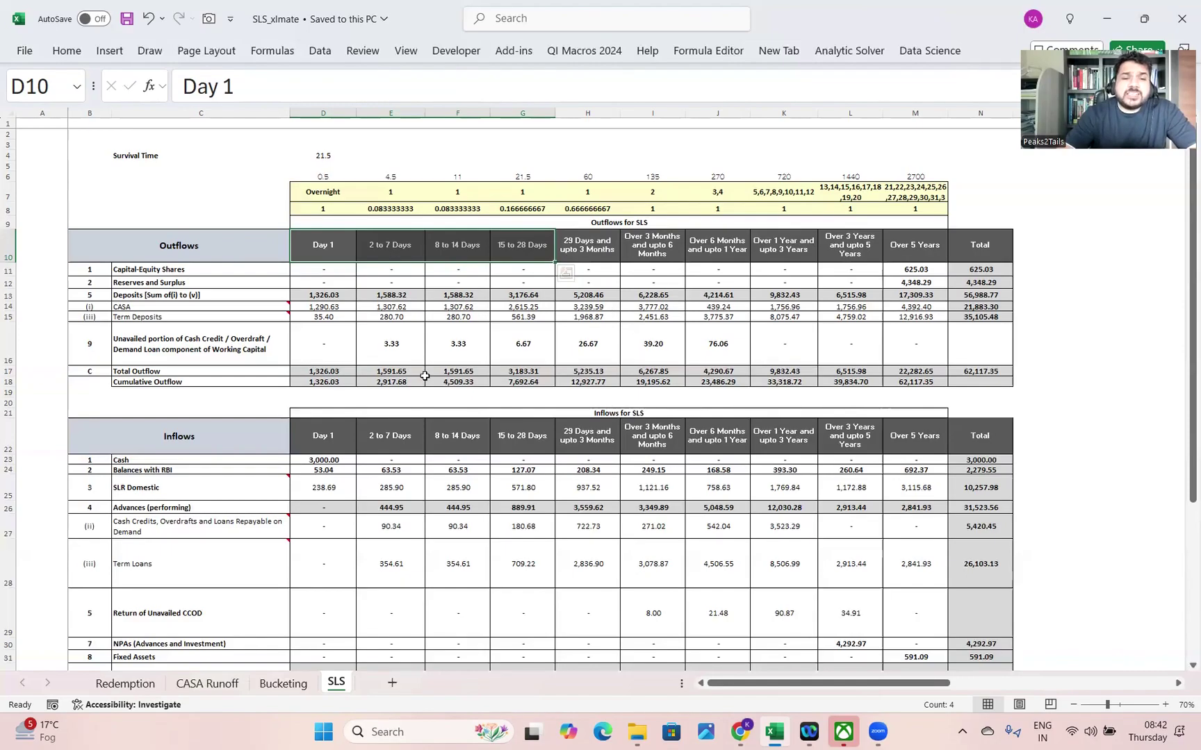
mouse_move(1185, 545)
left_mouse_down()
mouse_move(1183, 556)
mouse_move(1182, 537)
left_mouse_up()
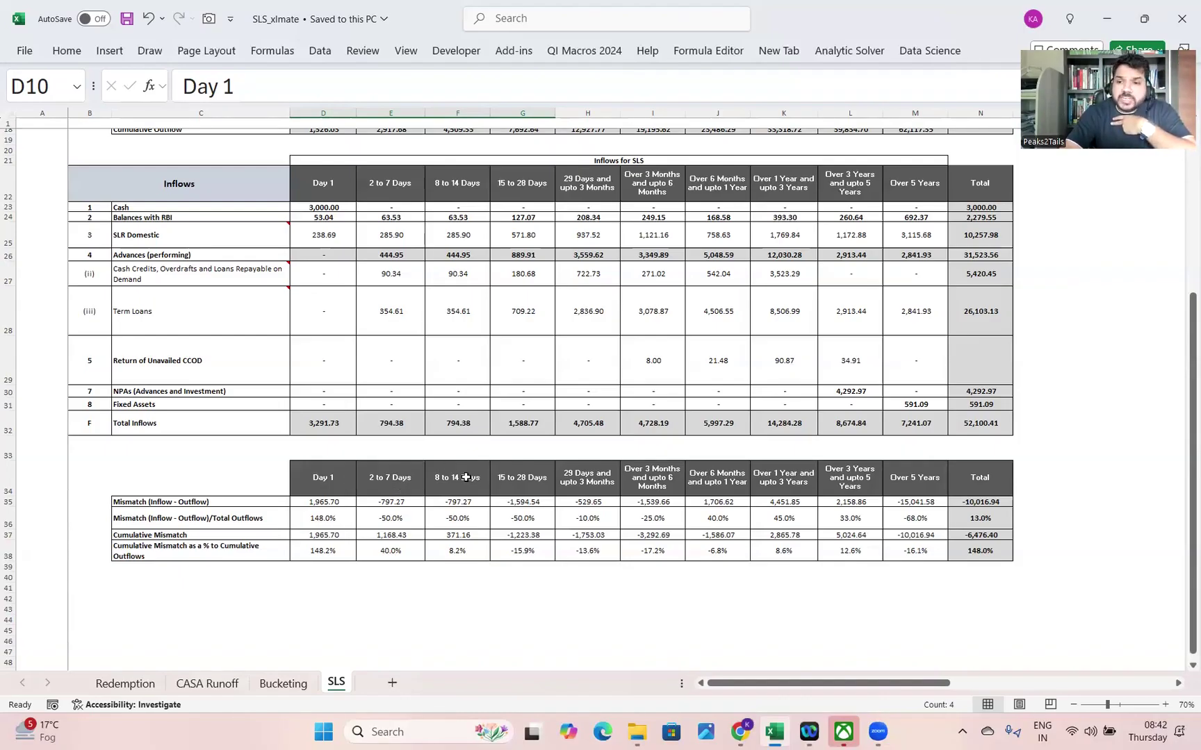
left_click(526, 477)
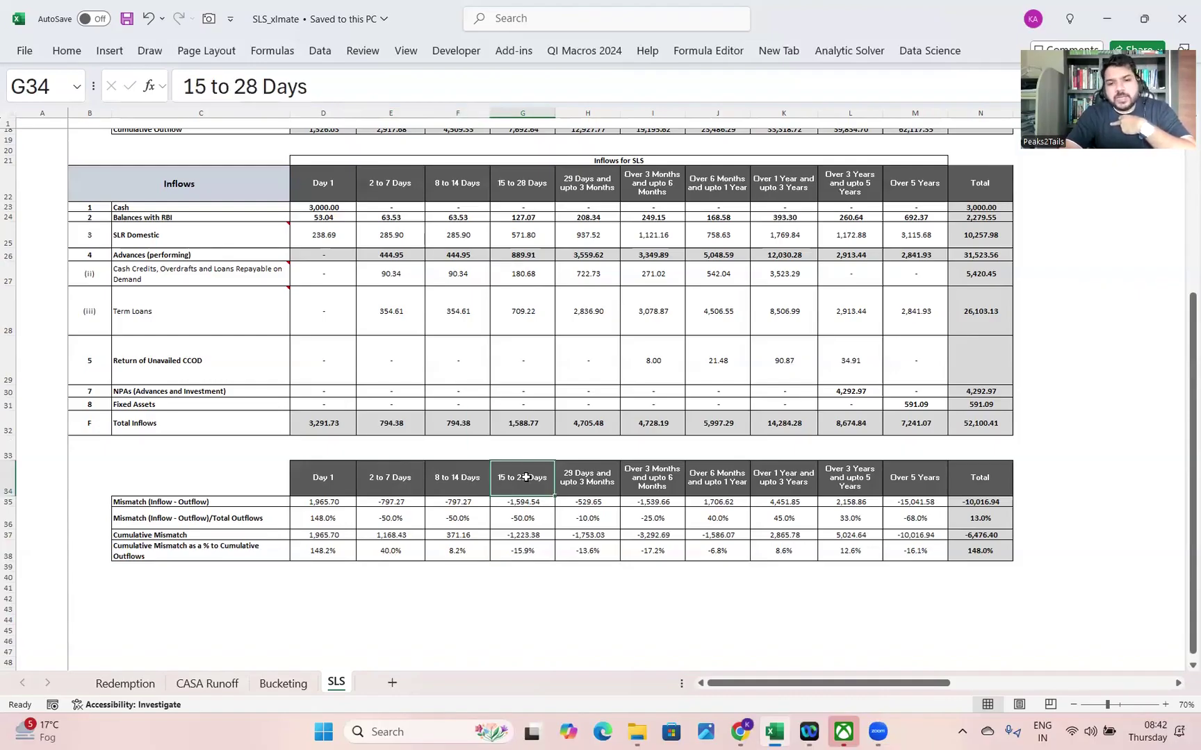
Review the balance sheet items on the Bucketing sheet: CASA, Cash, Bal. with RBI, Housing Loan, Personal Loan, CCOD and G-Sec
left_click(287, 683)
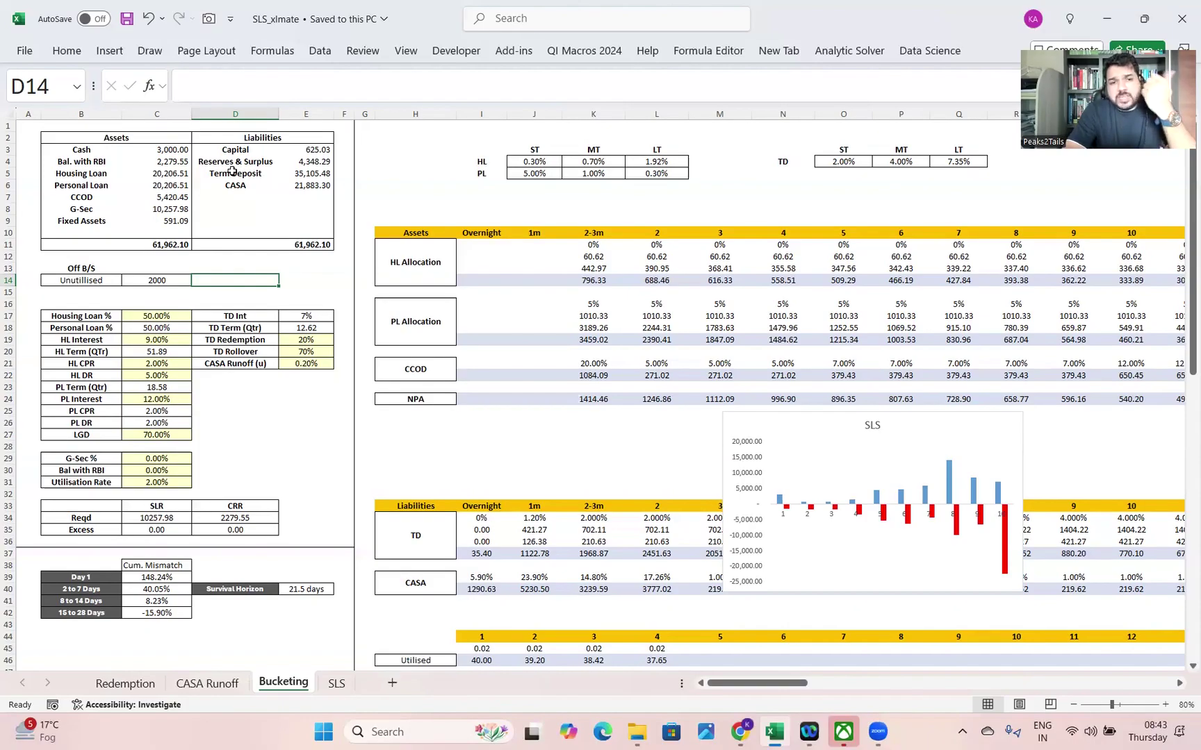
left_click(230, 185)
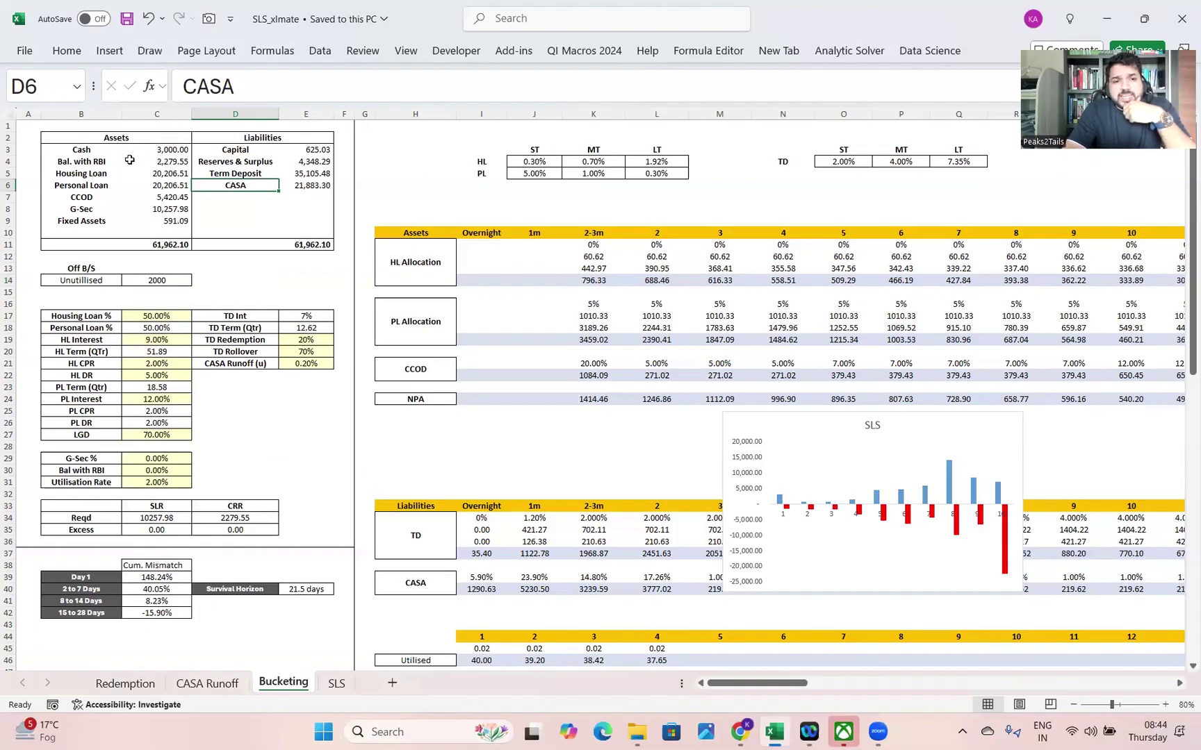
left_click(93, 152)
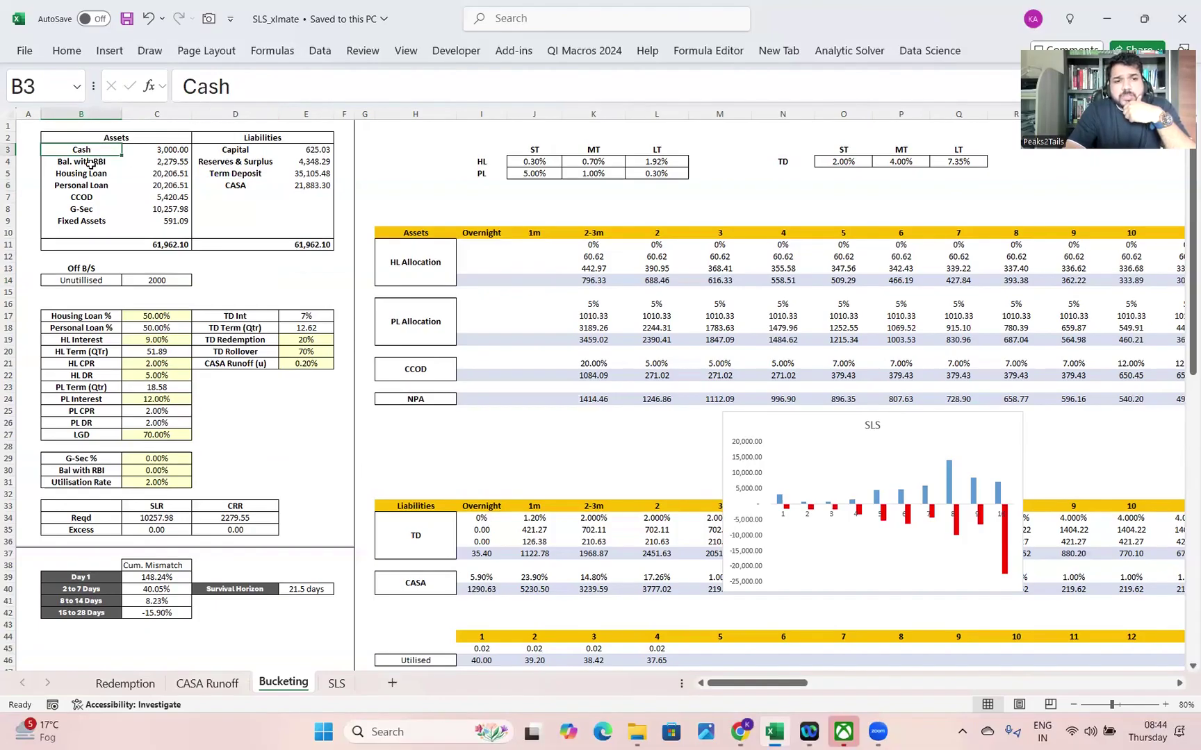
left_click(91, 165)
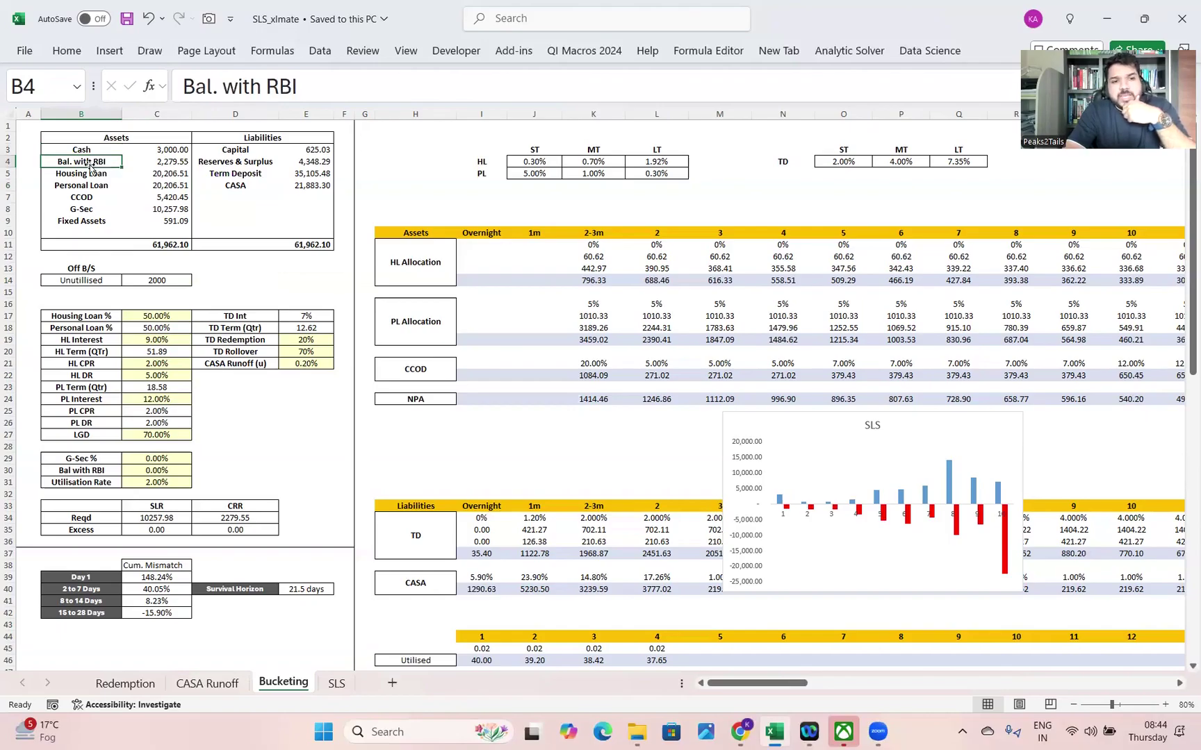
left_click(83, 178)
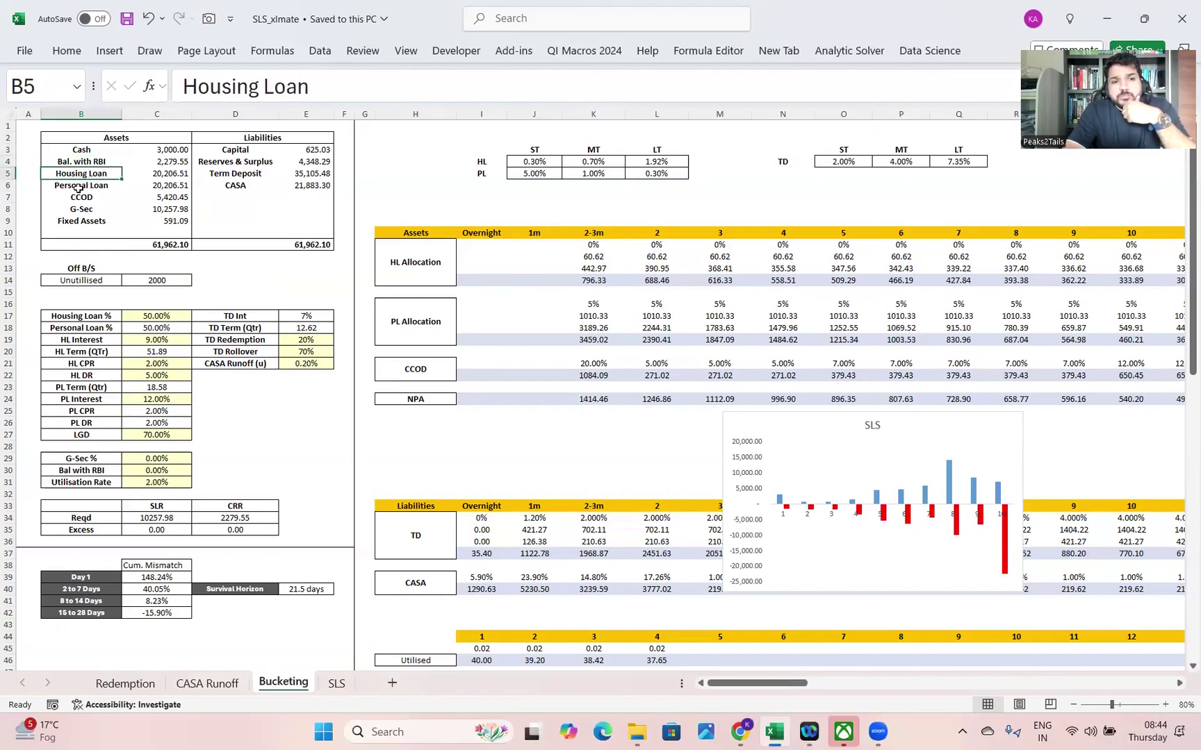
left_click(79, 190)
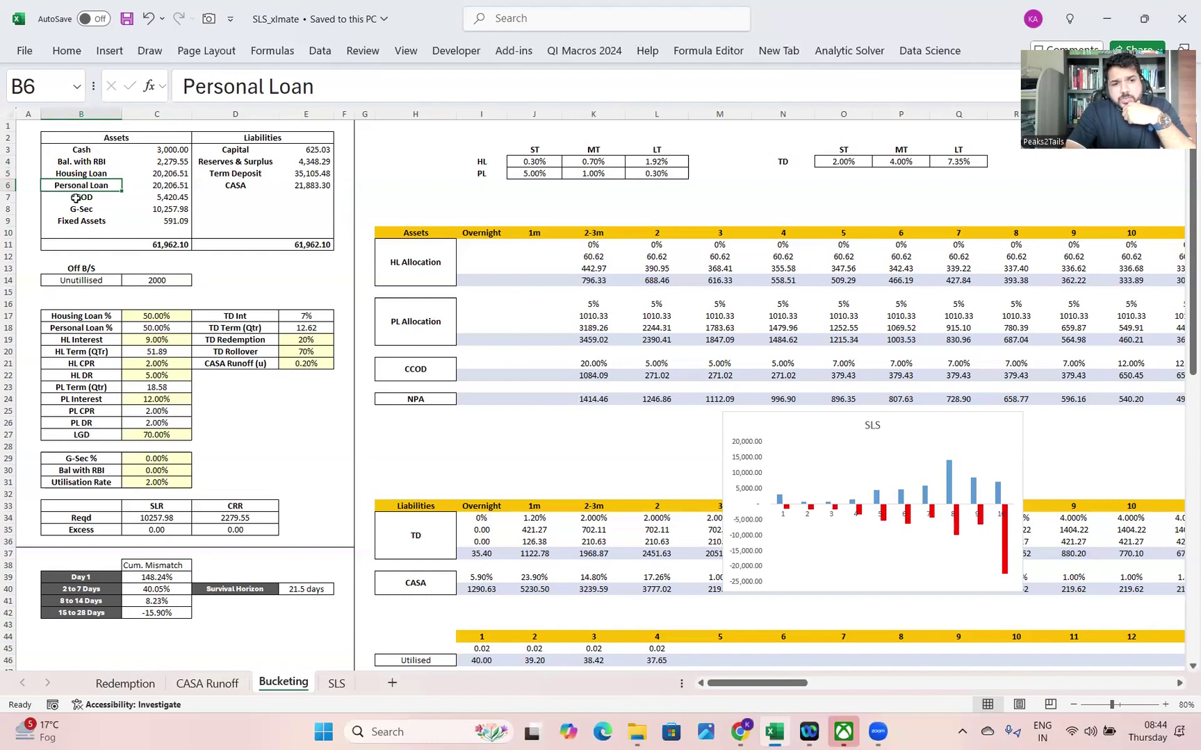
left_click(76, 197)
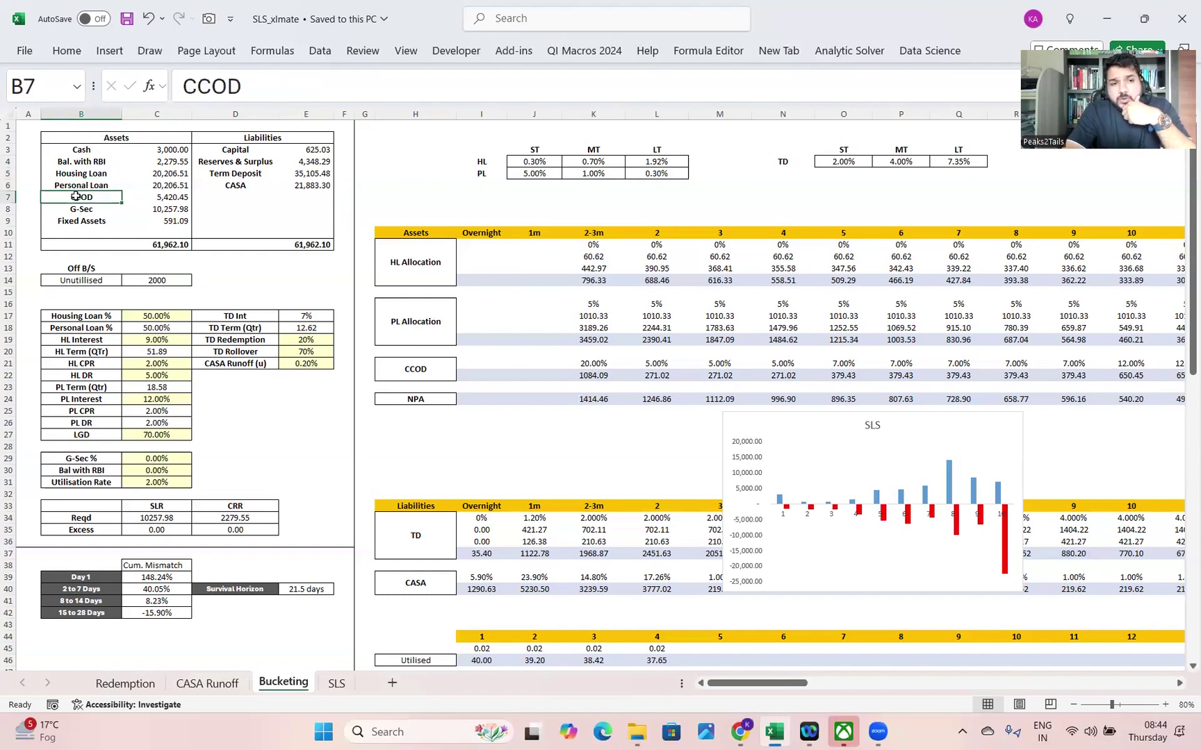
left_click(73, 209)
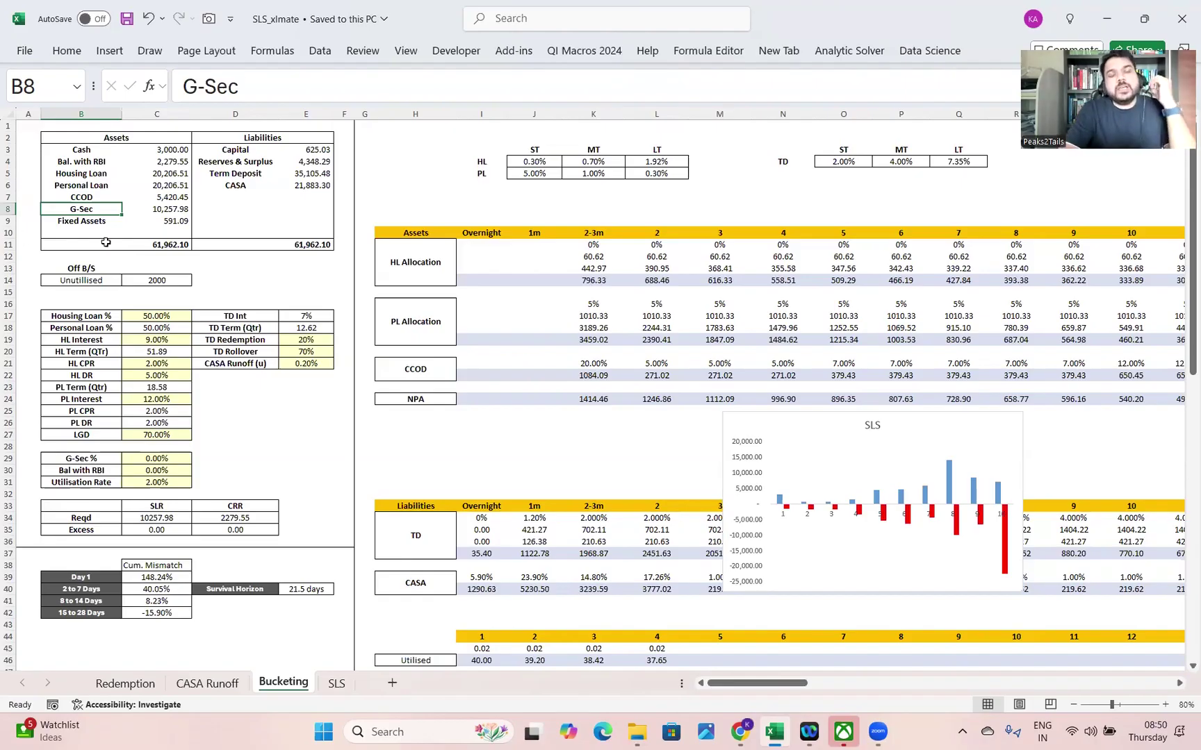
Trace the Cash amount in the Bucketing sheet's assets to the Day 1 cash inflow on the SLS sheet
left_click(337, 685)
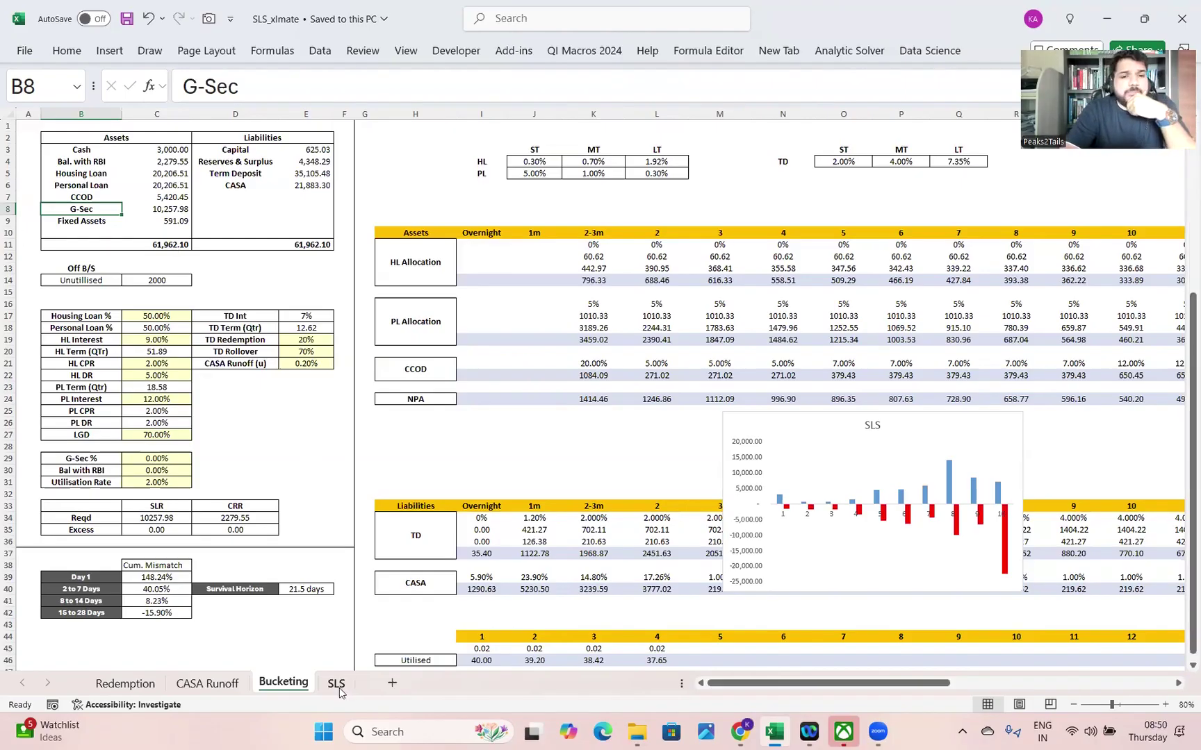
left_click(1130, 157)
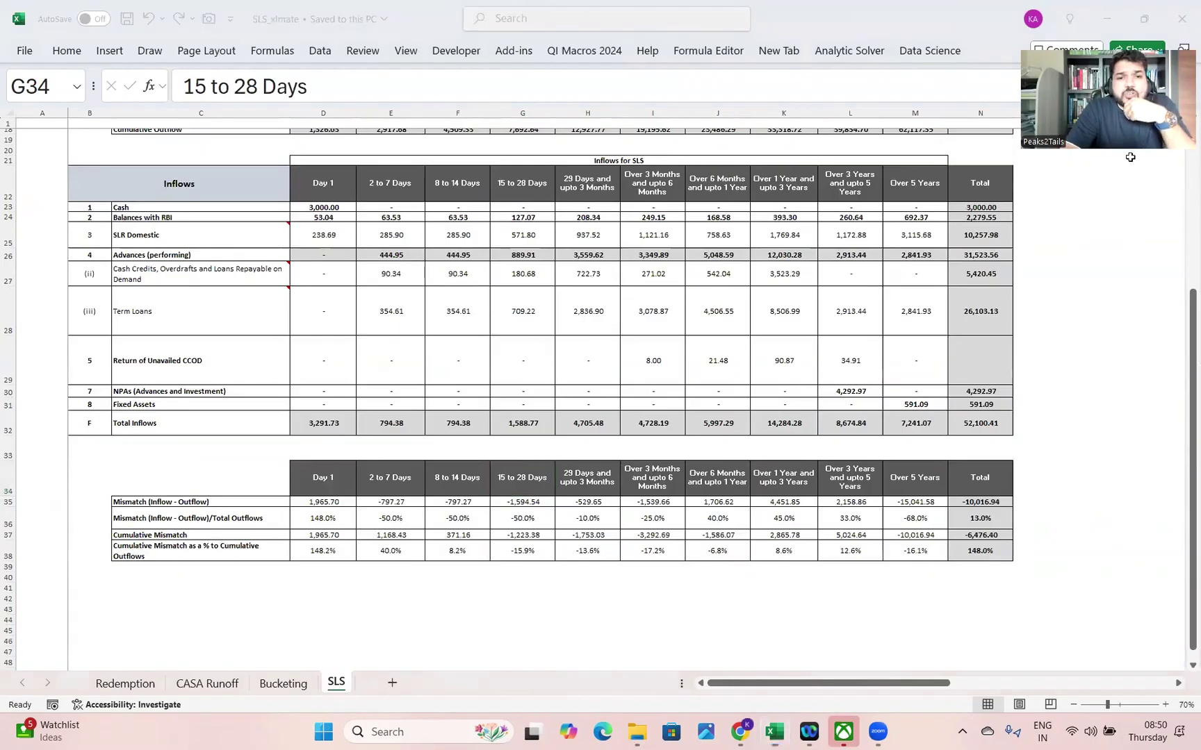
left_click(285, 685)
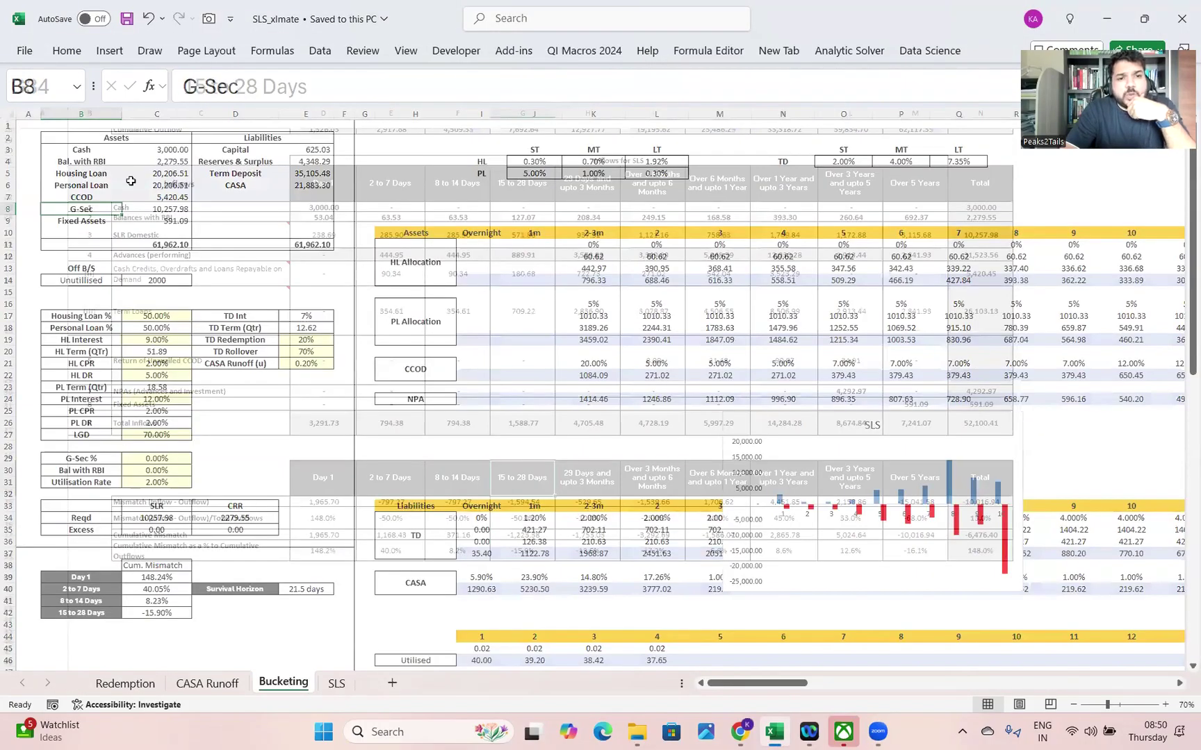
left_click(164, 150)
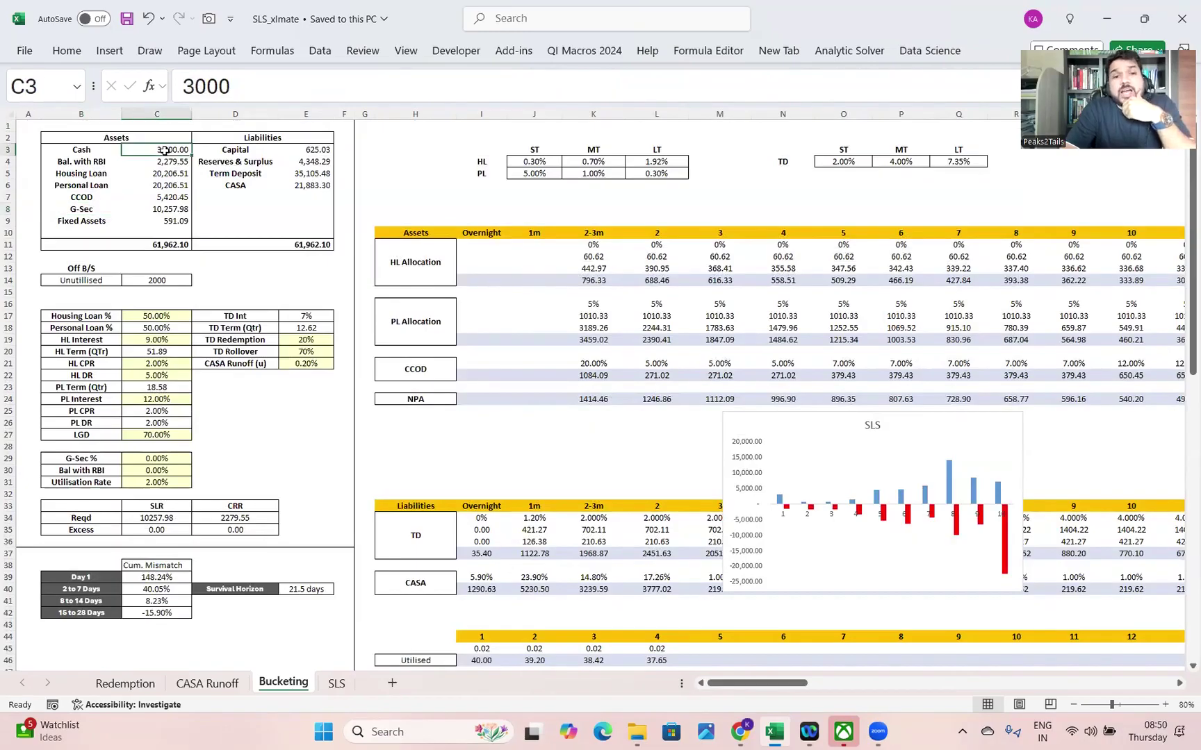
left_click(337, 683)
left_click(338, 208)
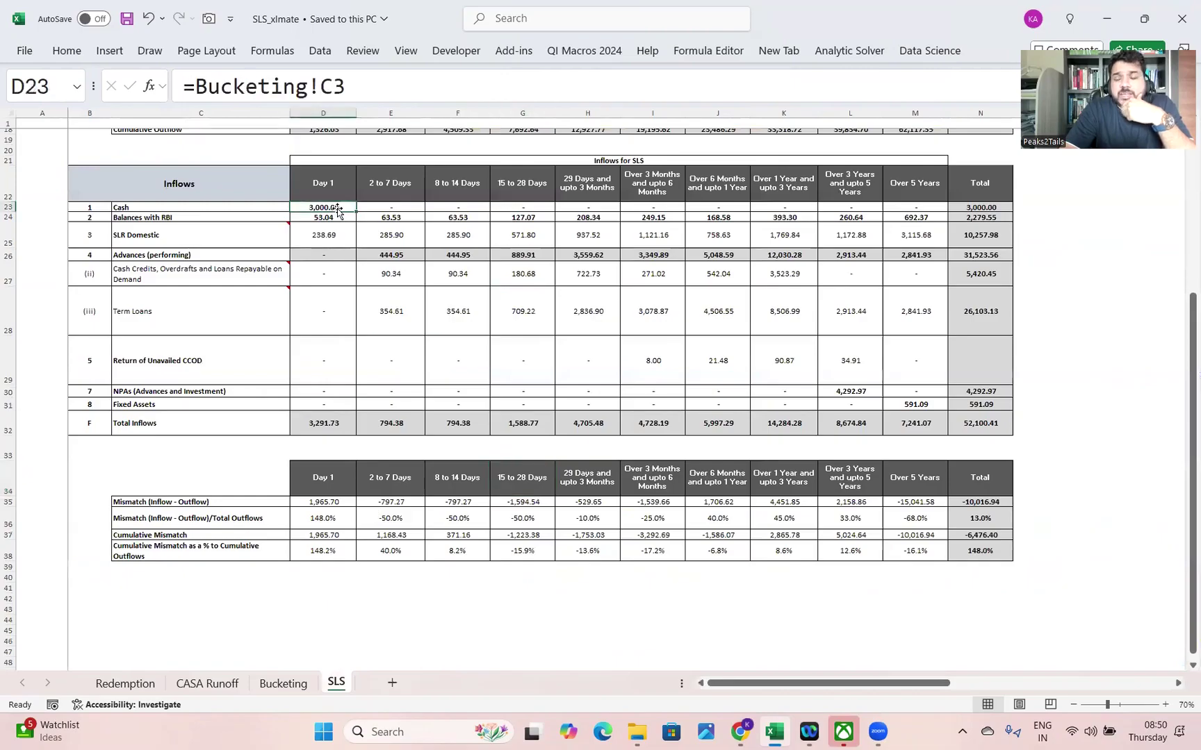
left_click(284, 687)
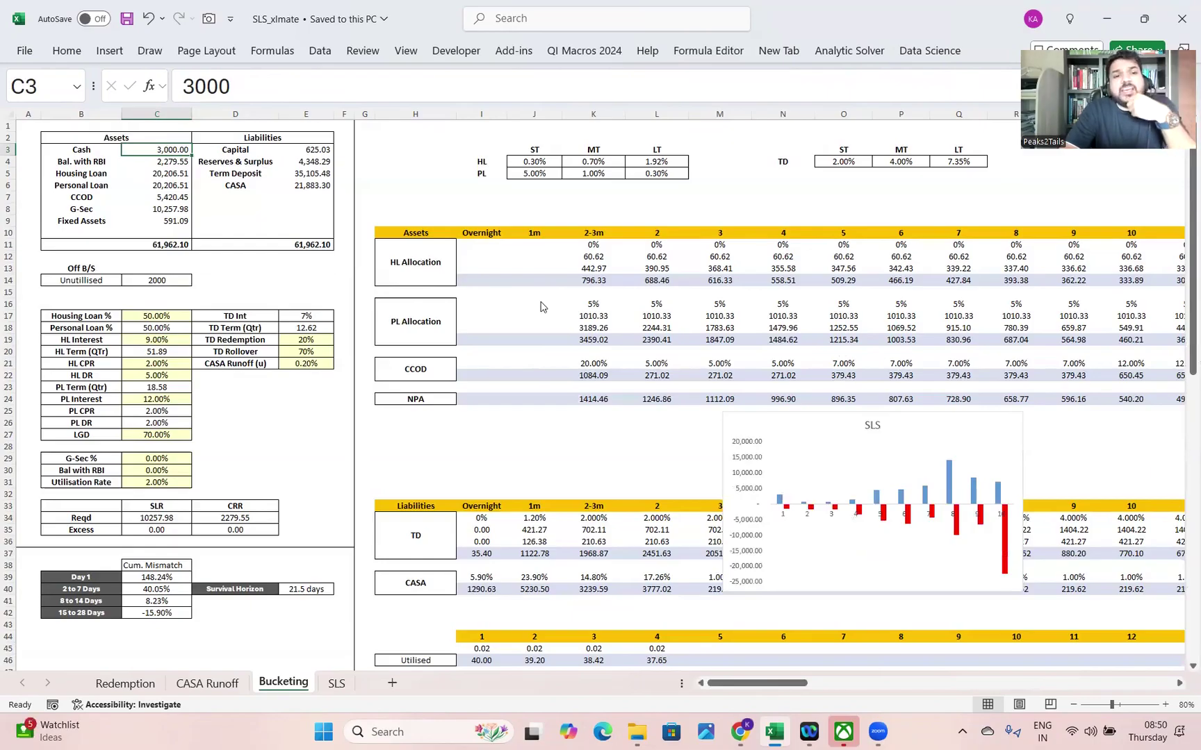
left_click(337, 684)
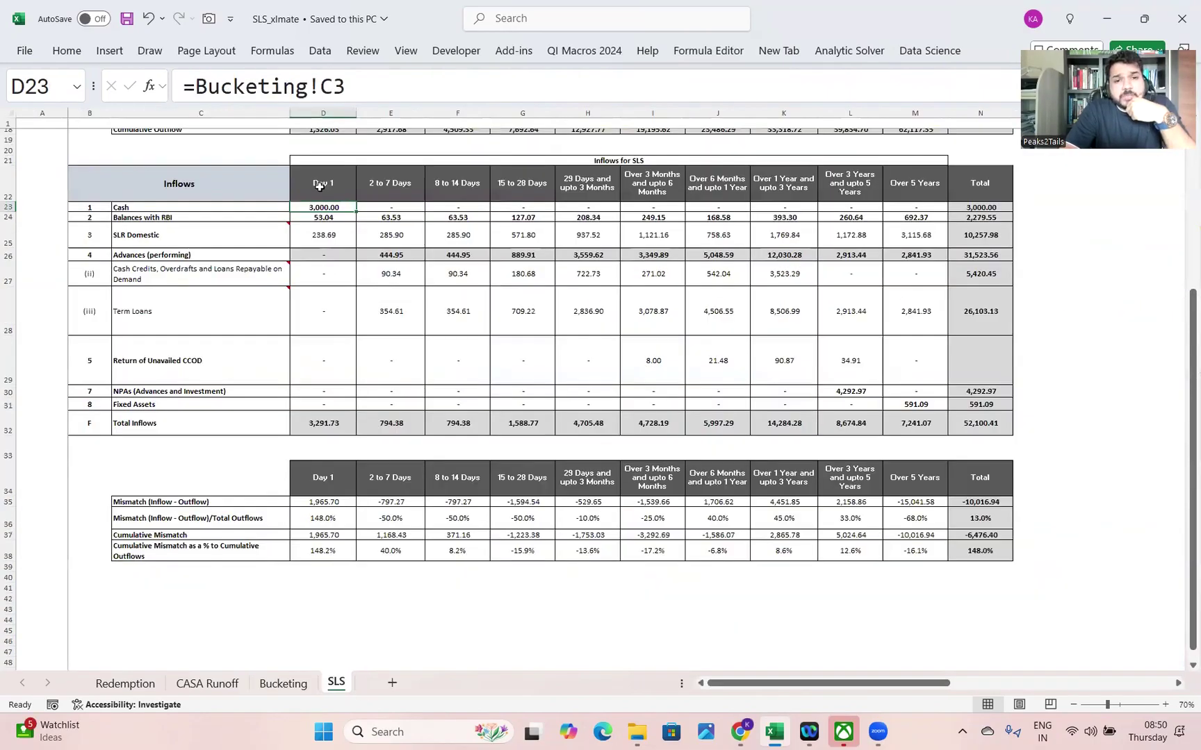
left_click(319, 186)
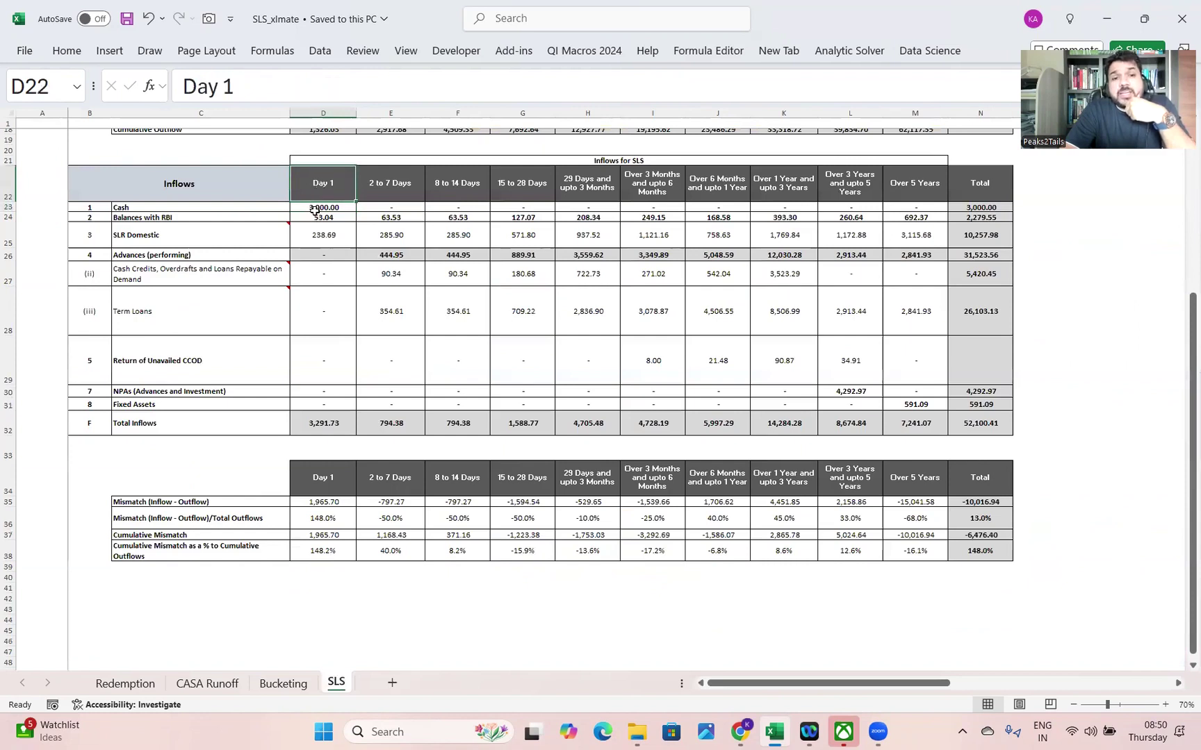
left_click(314, 207)
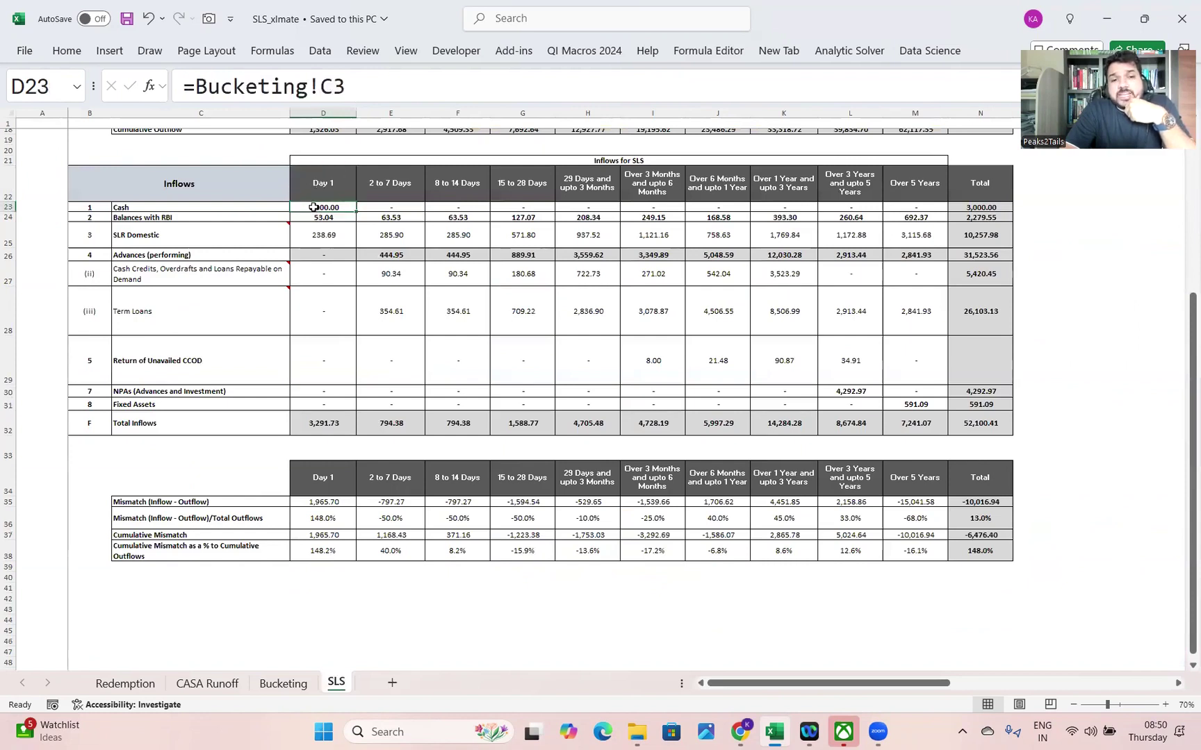
Inspect the formula behind the Bal. with RBI amount in the Bucketing sheet's assets
left_click(278, 684)
left_click(172, 172)
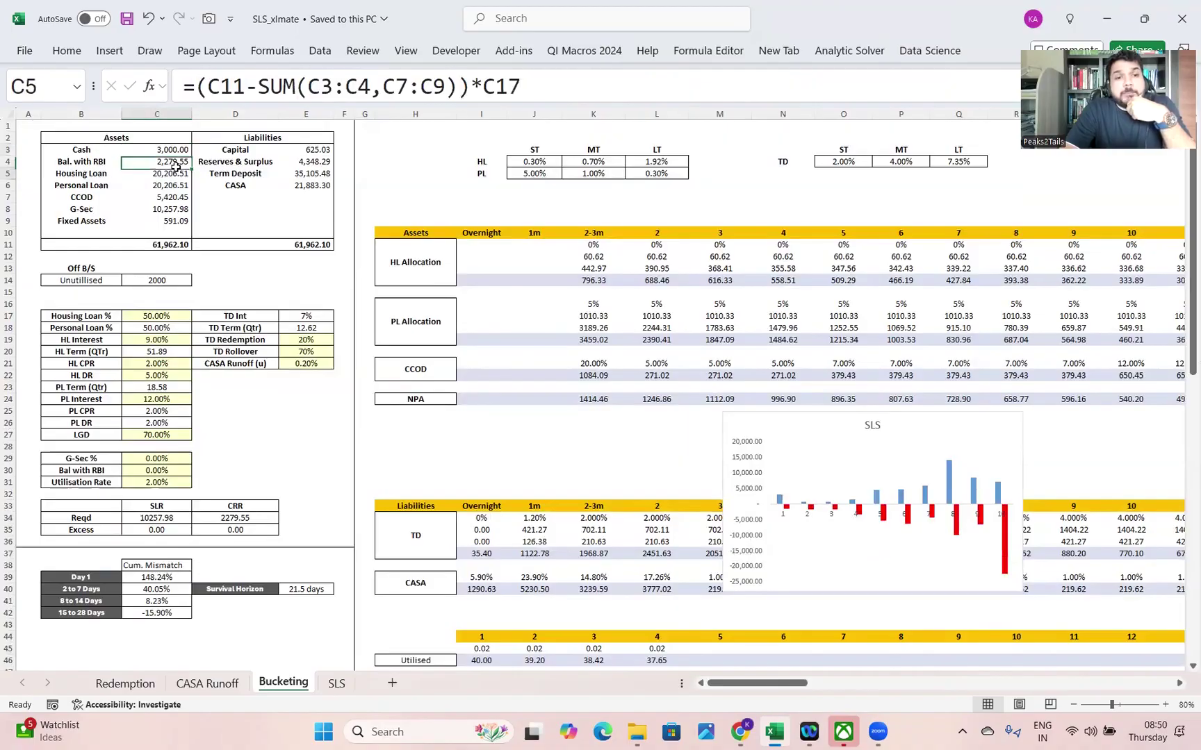
left_click(162, 160)
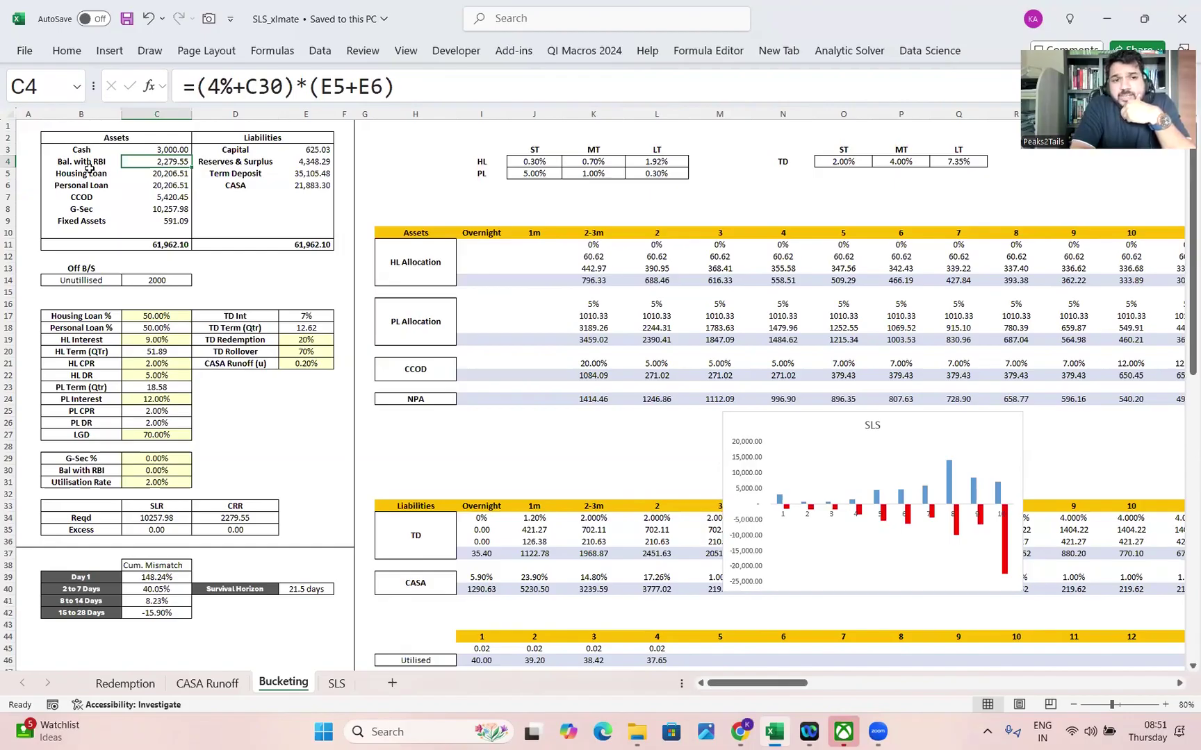
left_click(84, 166)
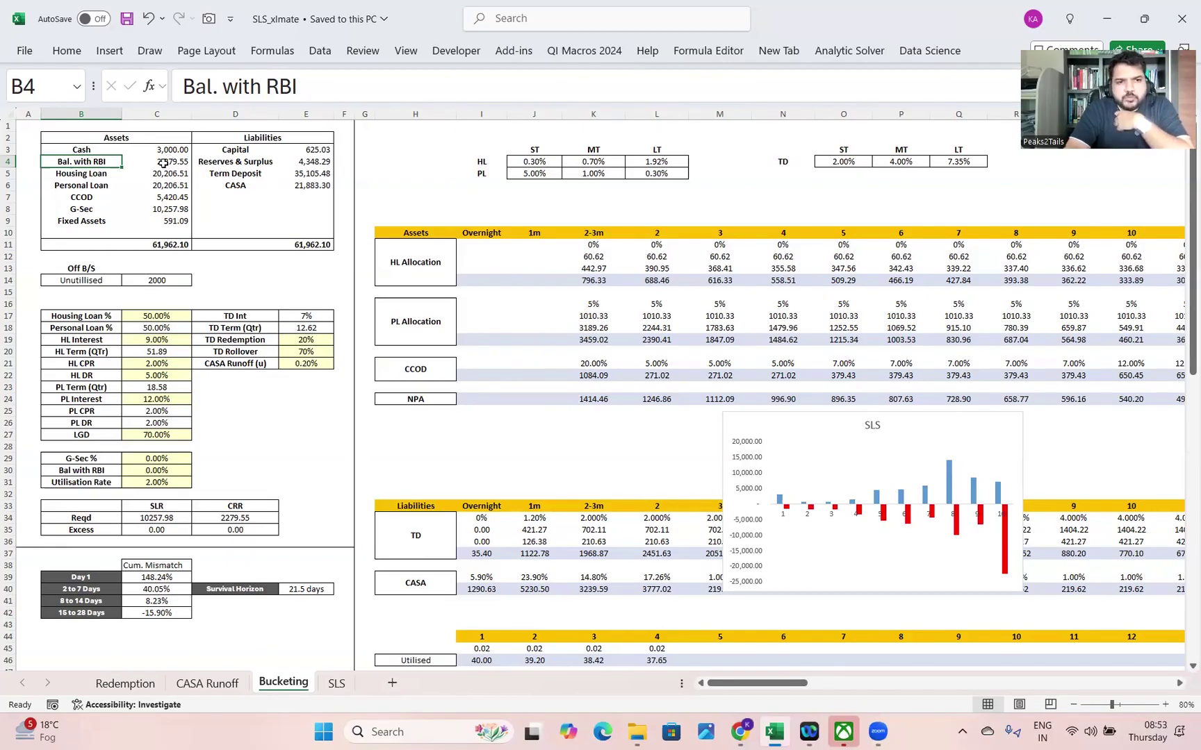
On the SLS sheet, examine the Day 1 Balances with RBI formula and compare that row with the Deposits outflow row across all buckets
left_click(337, 683)
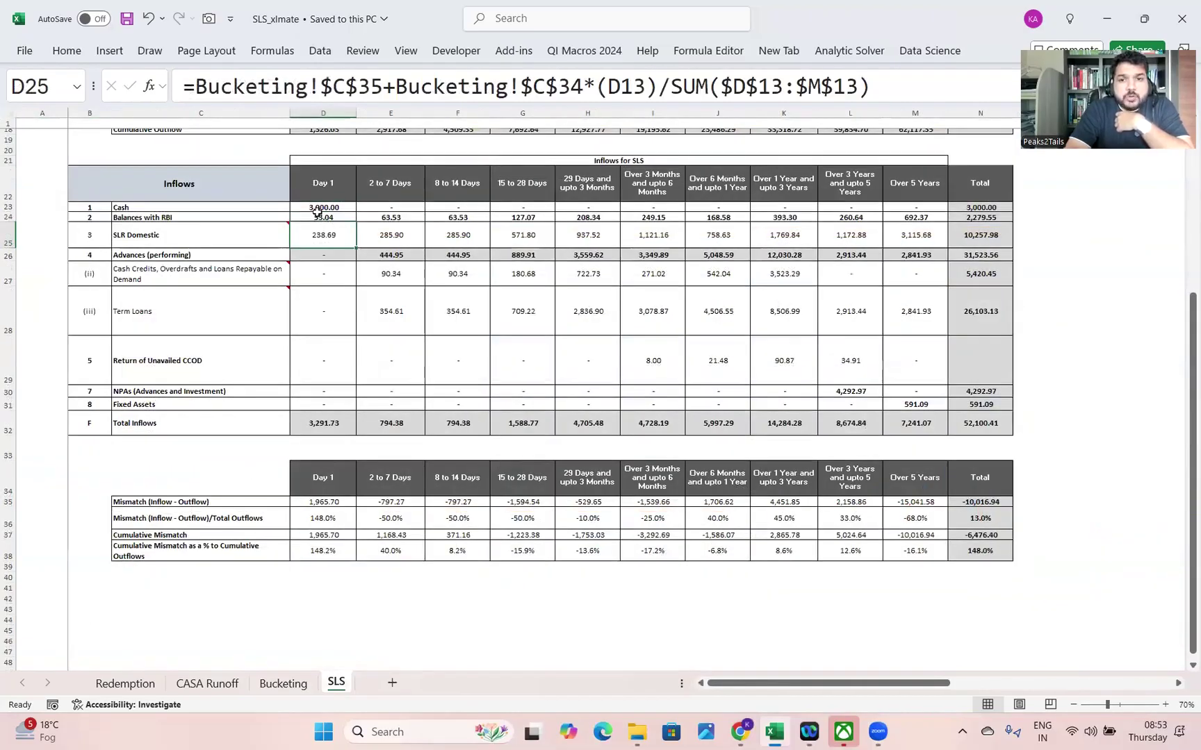
left_click(317, 215)
scroll(1184, 170, "up", 2)
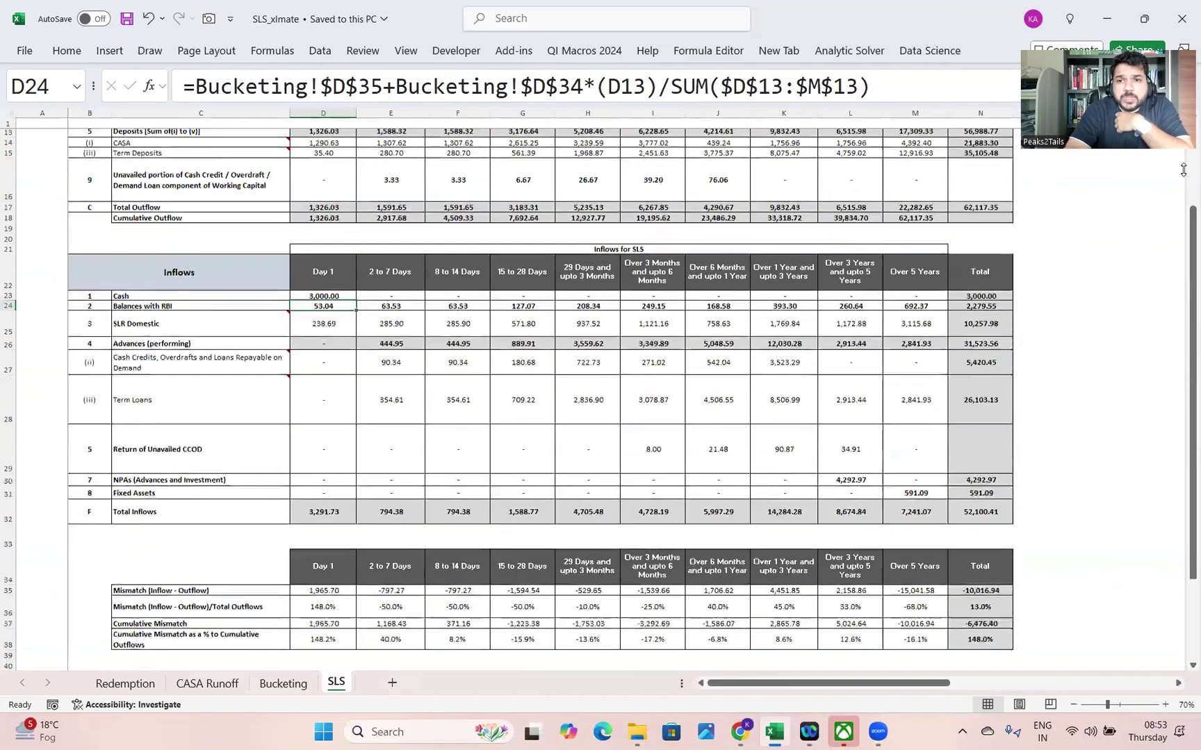
scroll(1183, 170, "up", 4)
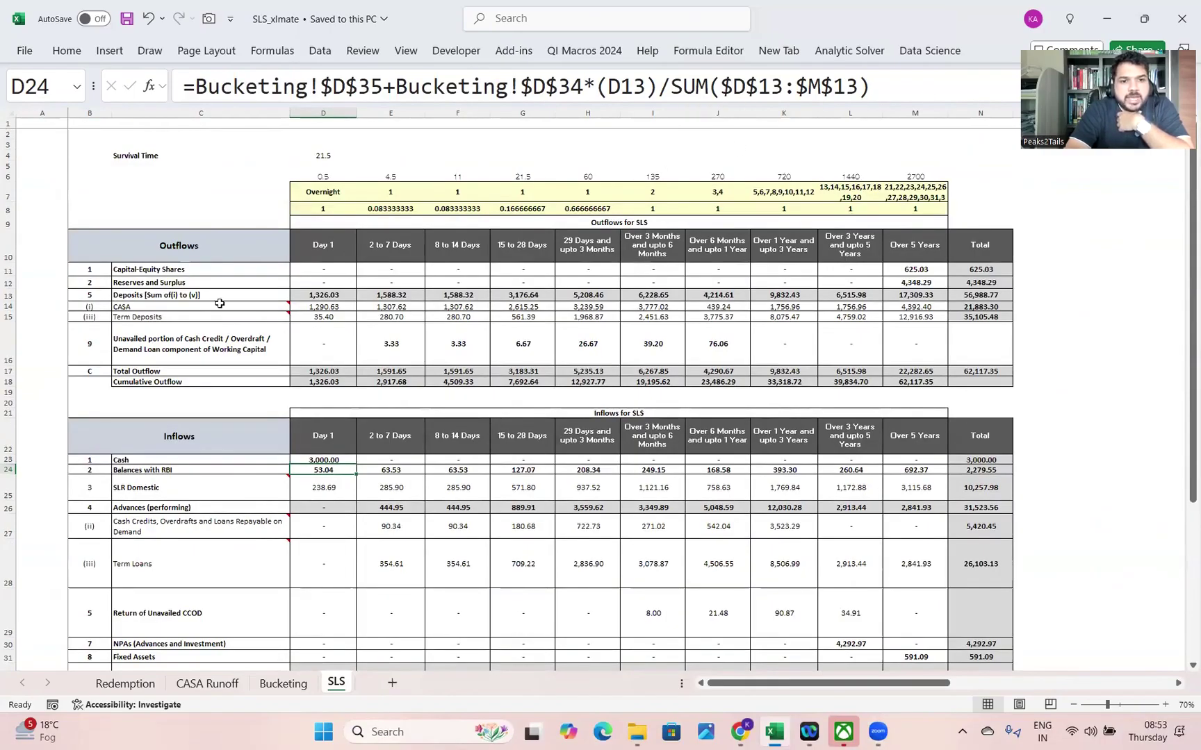
left_click_drag(327, 295, 904, 297)
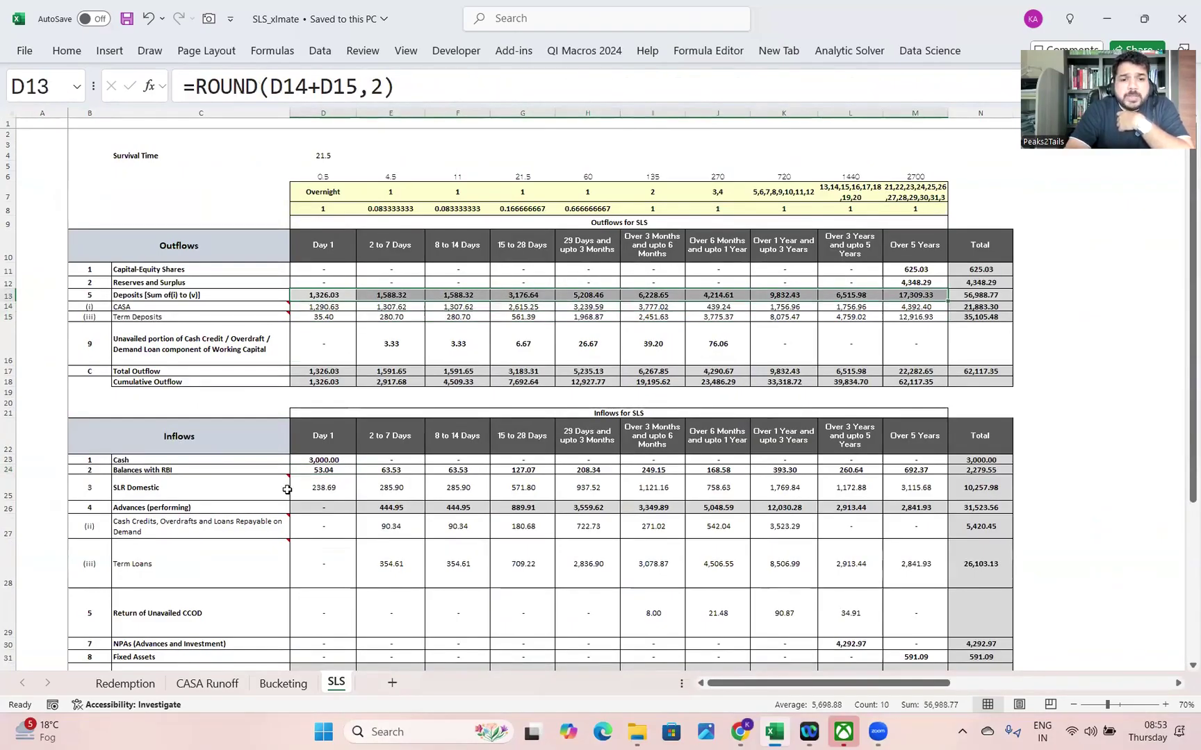
left_click_drag(322, 471, 902, 471)
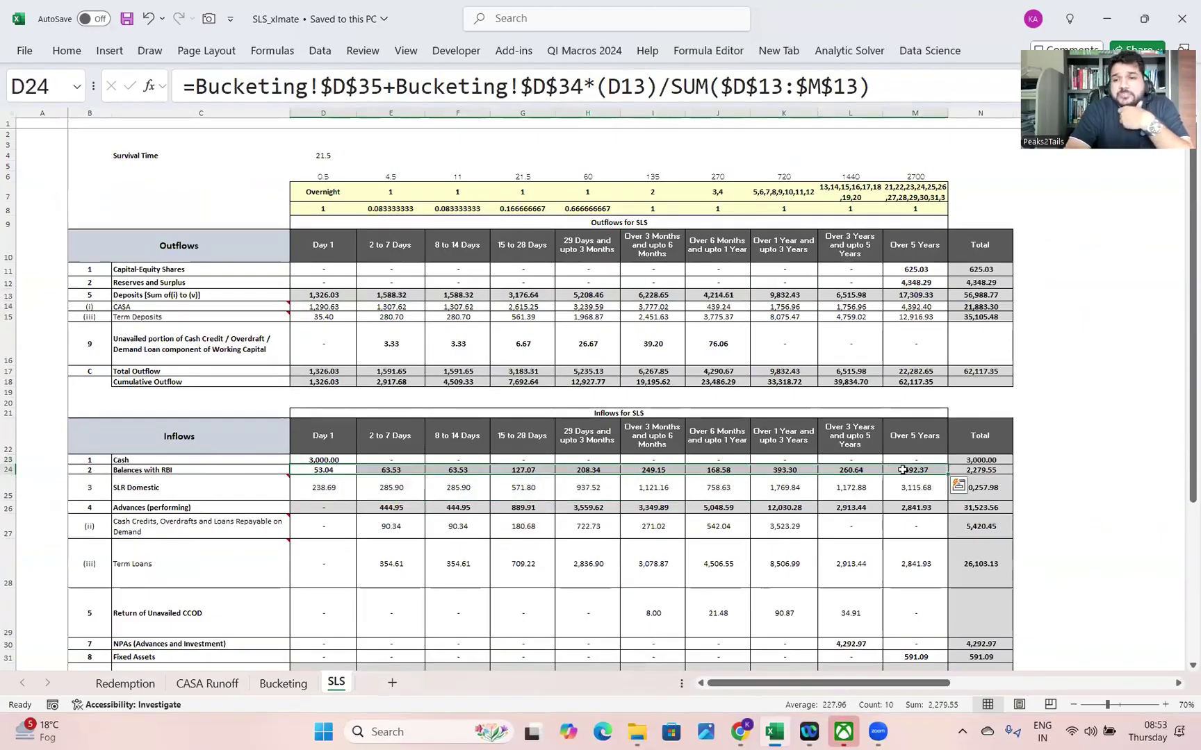
Return to the Bucketing sheet and recheck how Bal. with RBI is calculated from the deposit liabilities
left_click(285, 692)
scroll(273, 604, "up", 1)
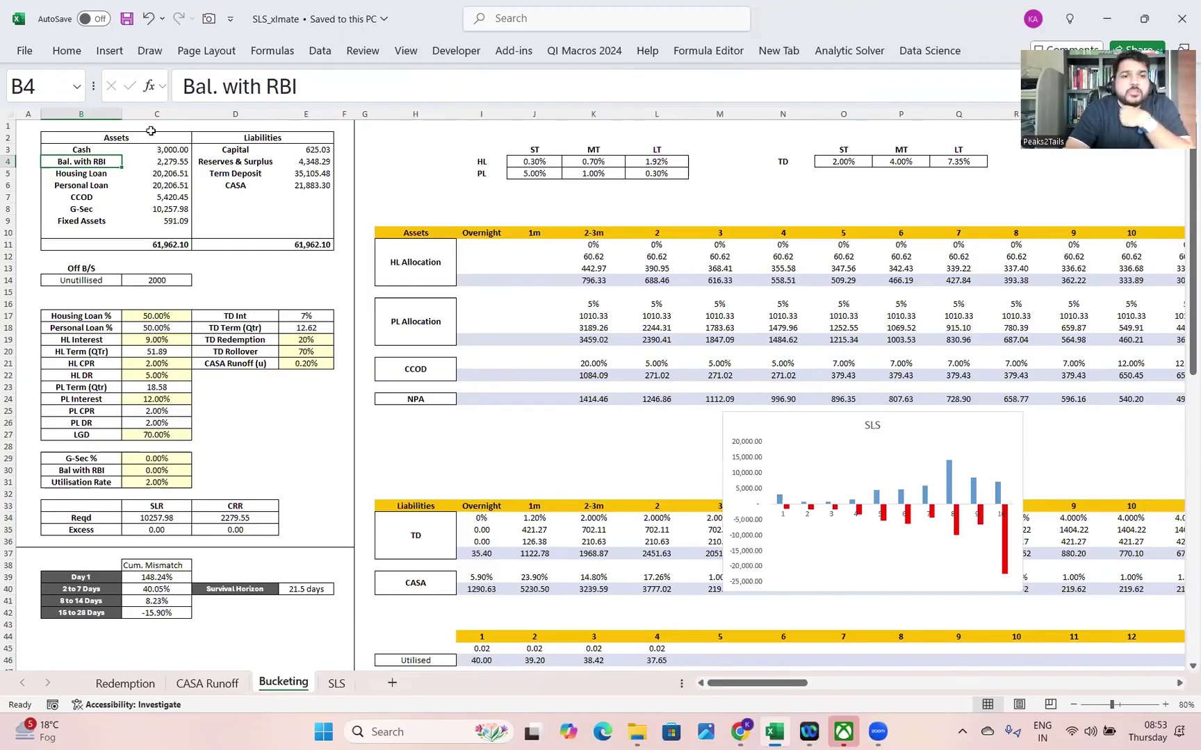
left_click(143, 162)
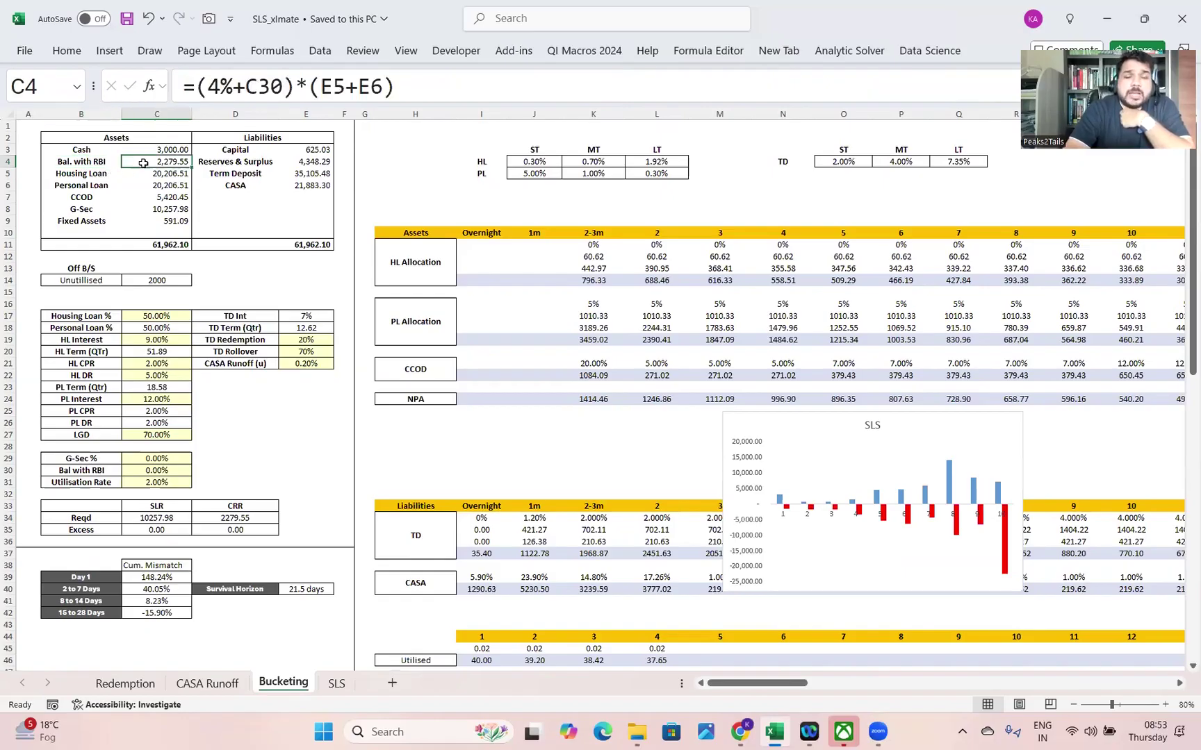
left_click(101, 163)
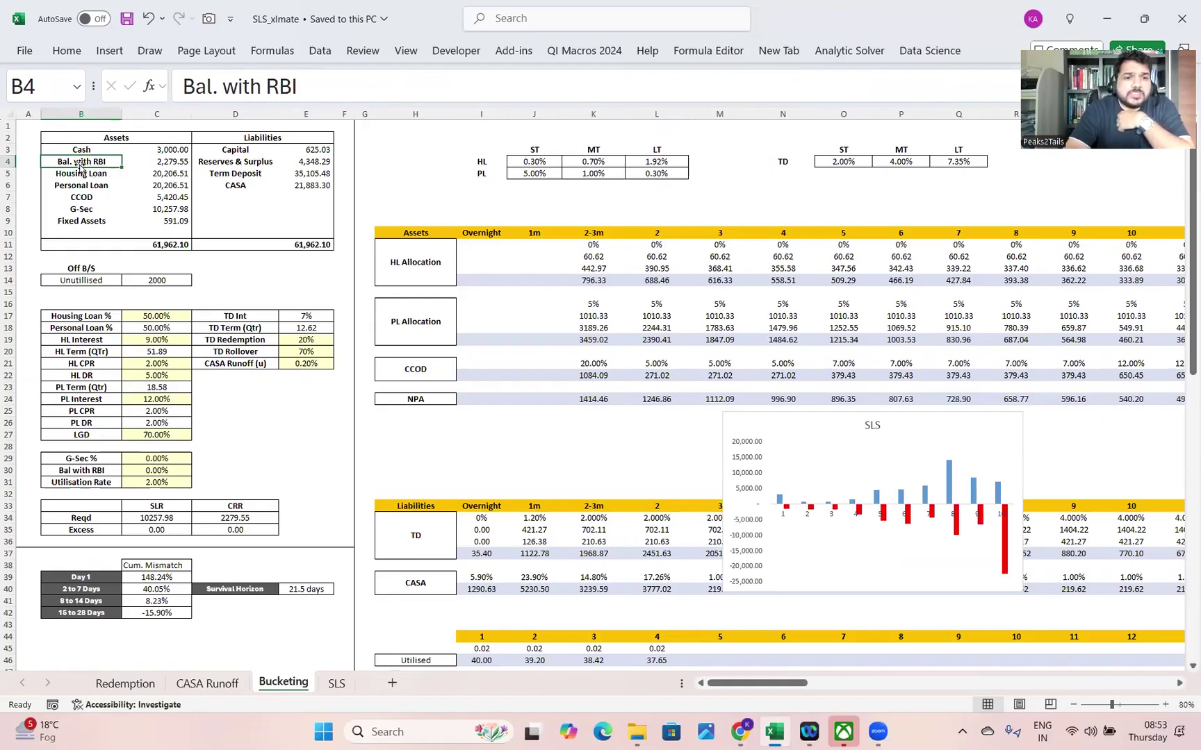
Examine the G-Sec amount's formula on the Bucketing sheet and compare the G-Sec item with Bal. with RBI
left_click(74, 208)
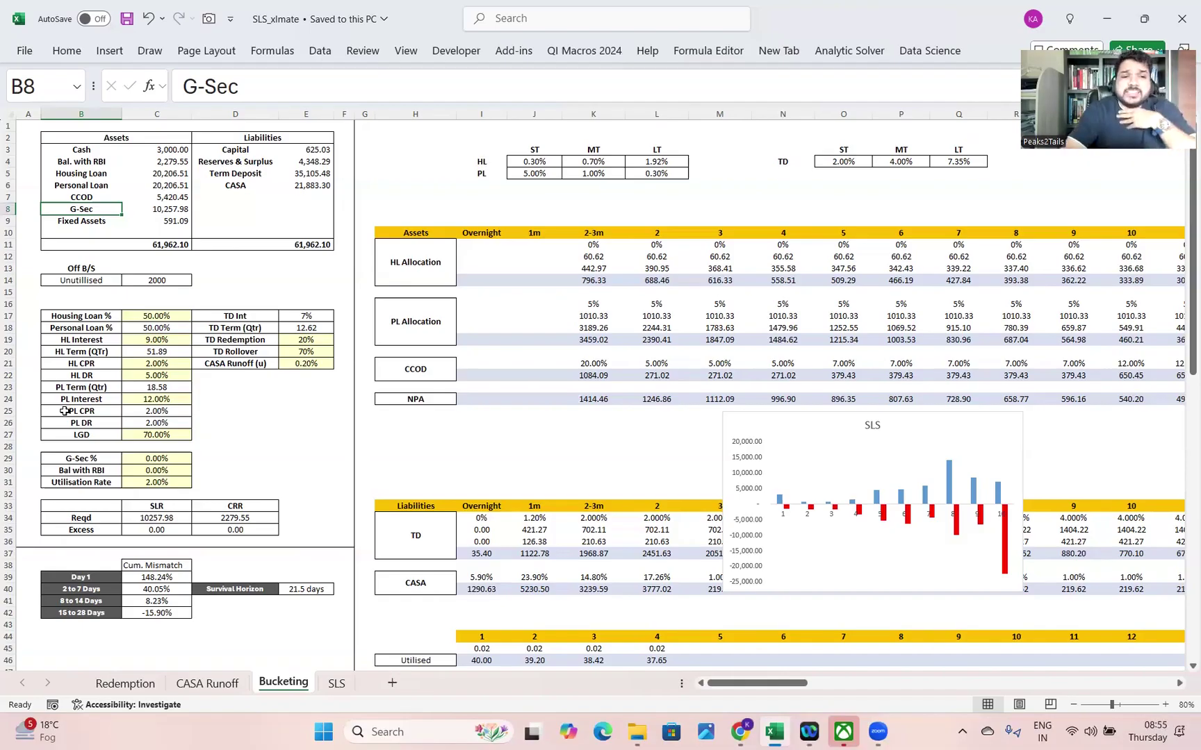
left_click(154, 208)
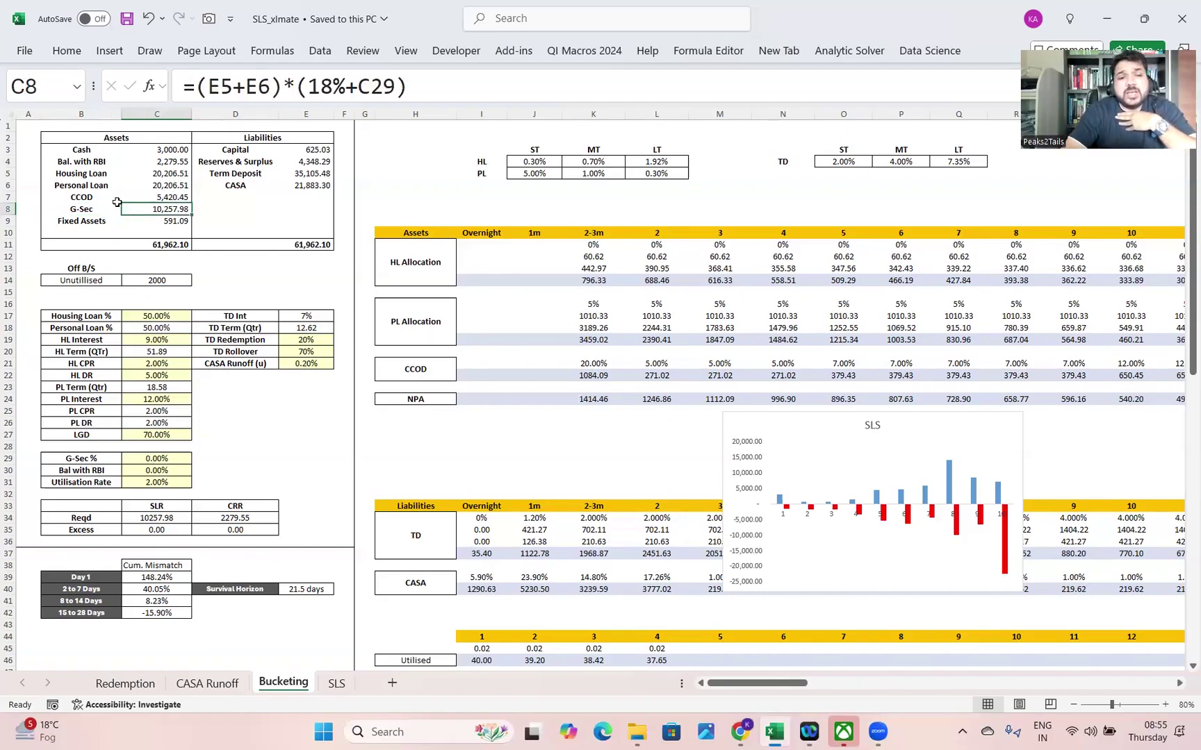
left_click(97, 211)
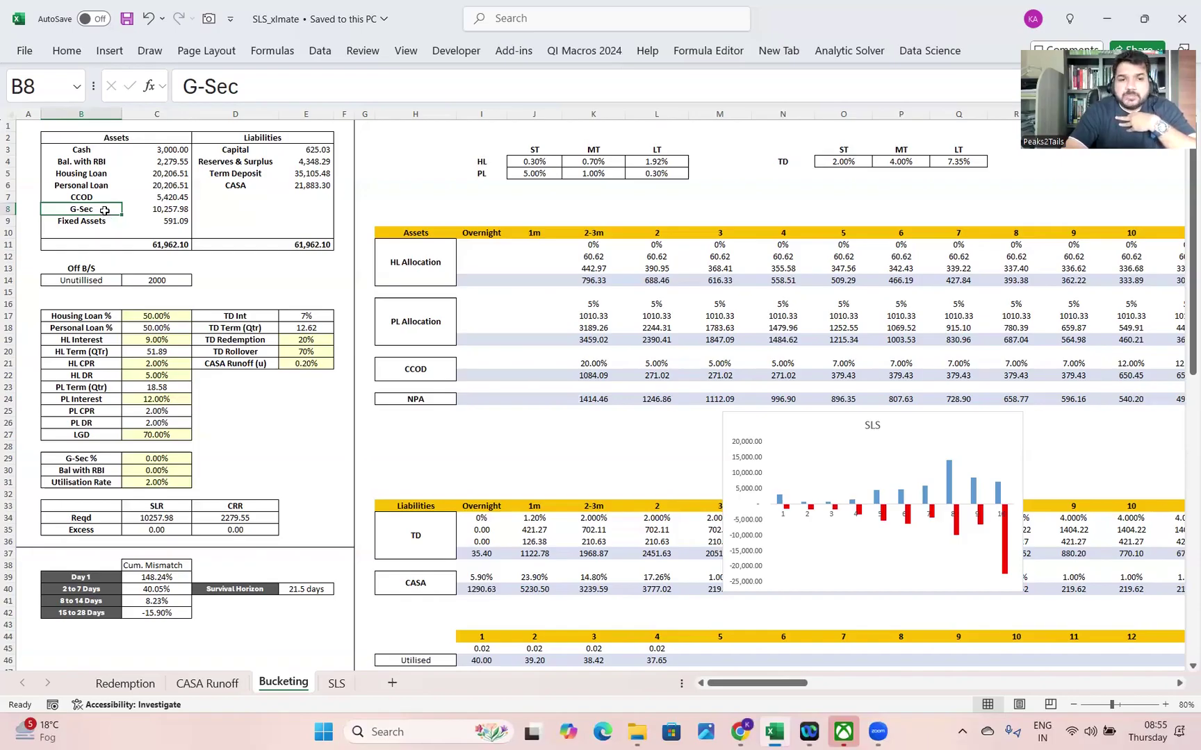
left_click(92, 163)
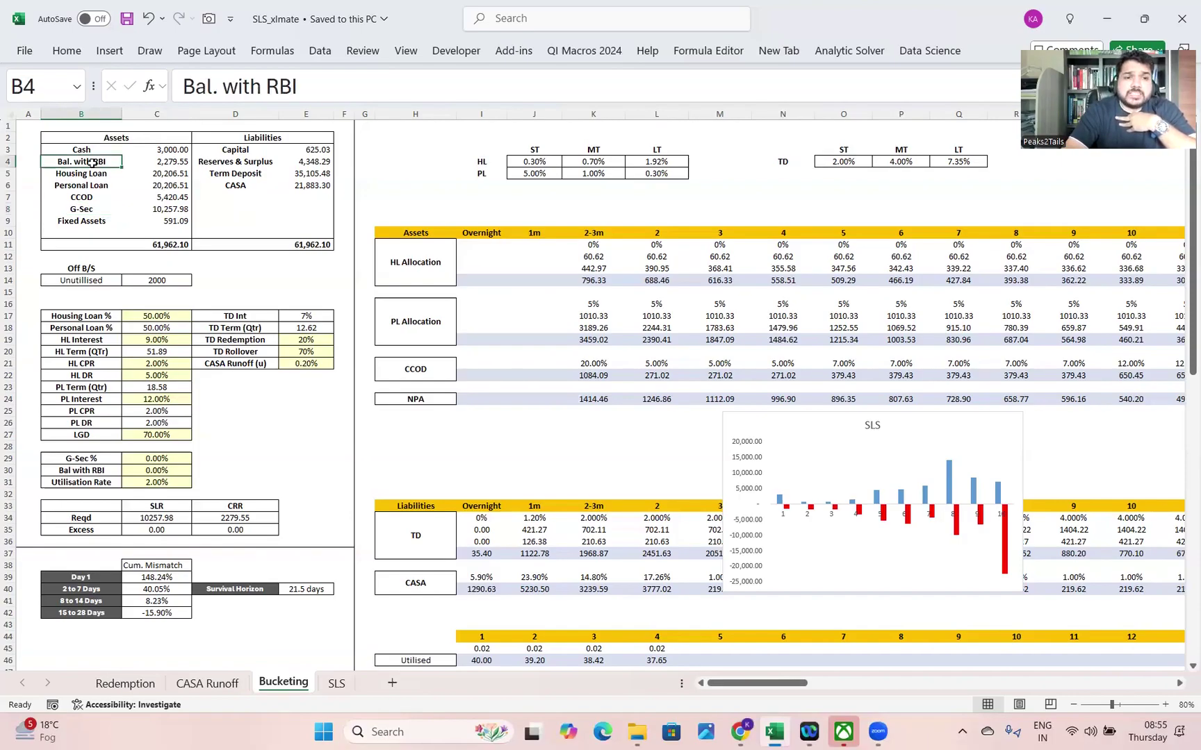
left_click(82, 208)
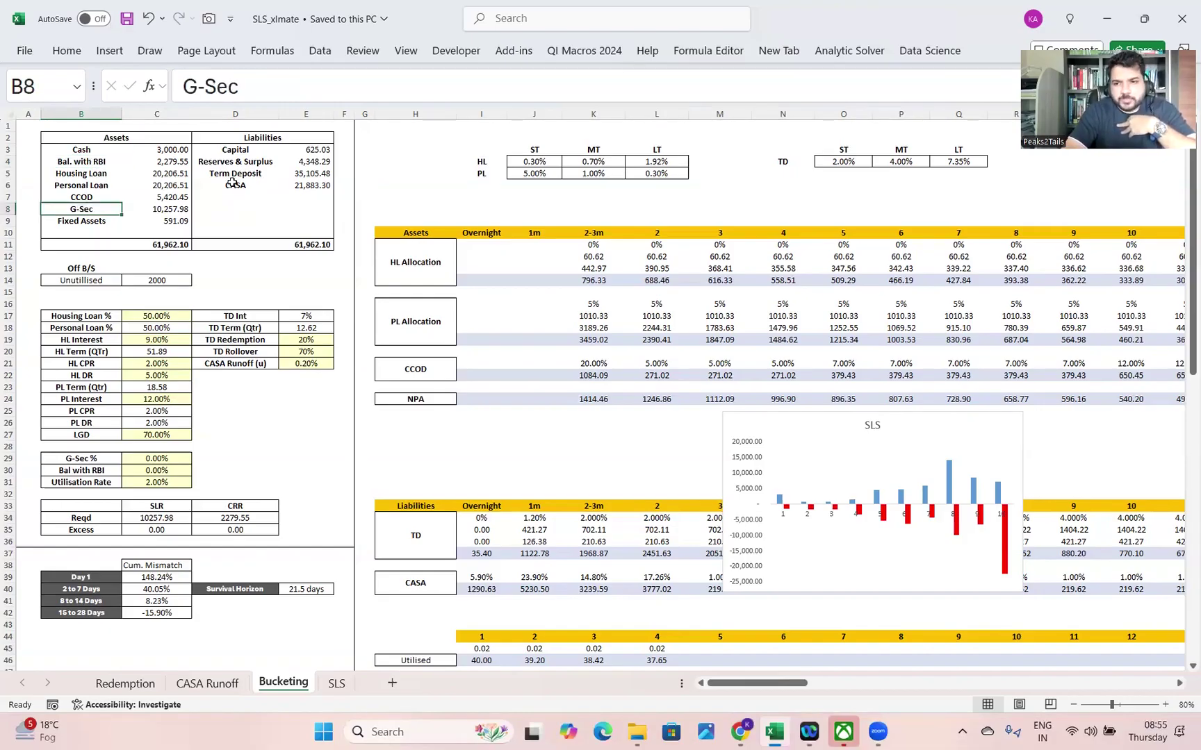
left_click(98, 159)
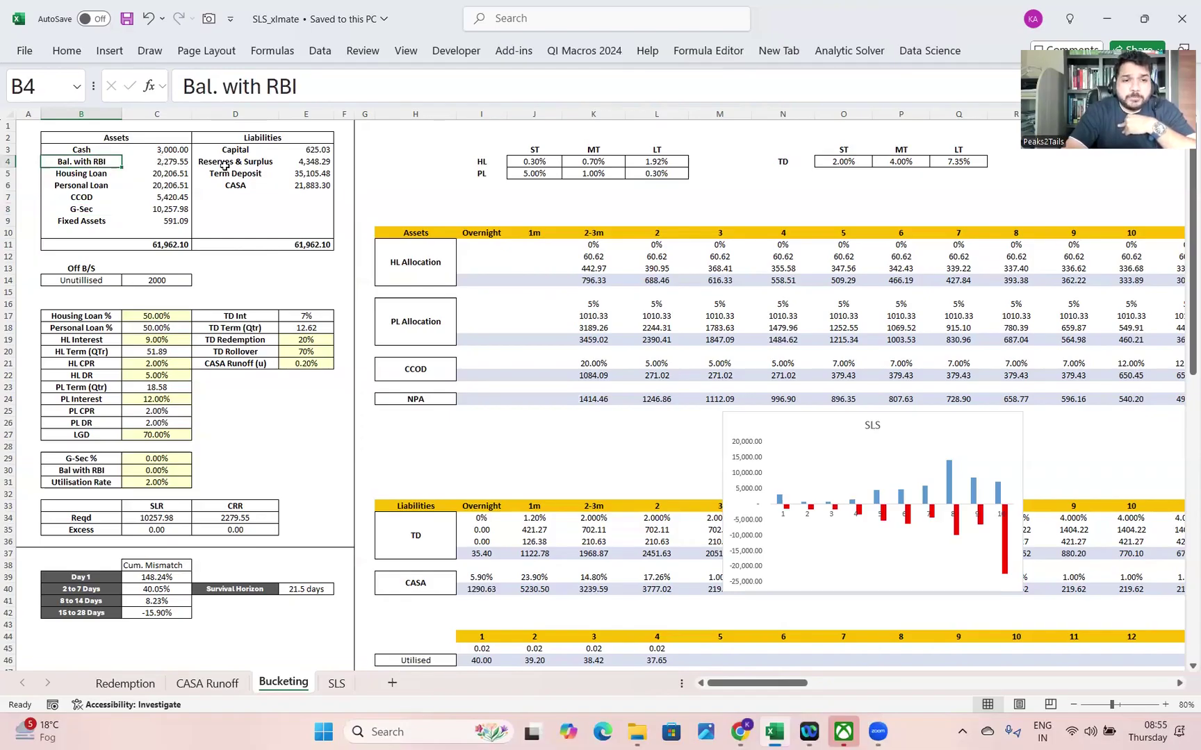
left_click(101, 206)
left_click(144, 207)
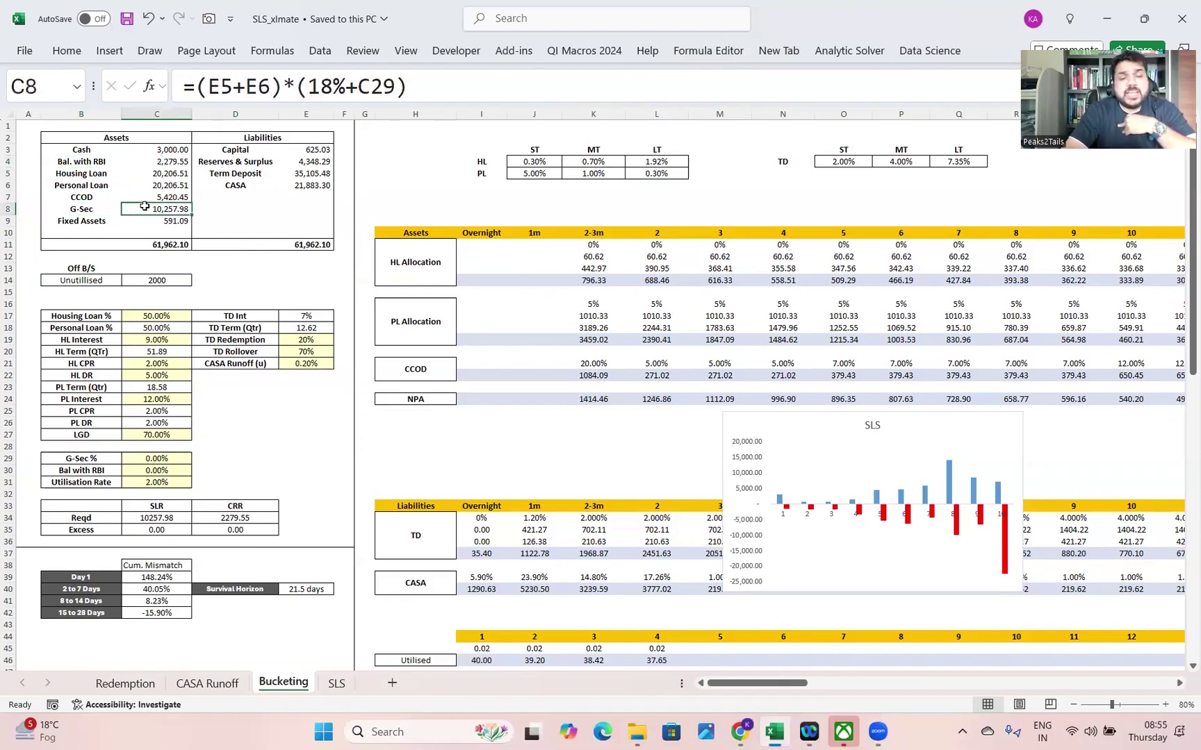
Inspect the Day 1 SLR Domestic formula on the SLS sheet, highlighting its deposit total range, and leave the formula unedited
left_click(337, 684)
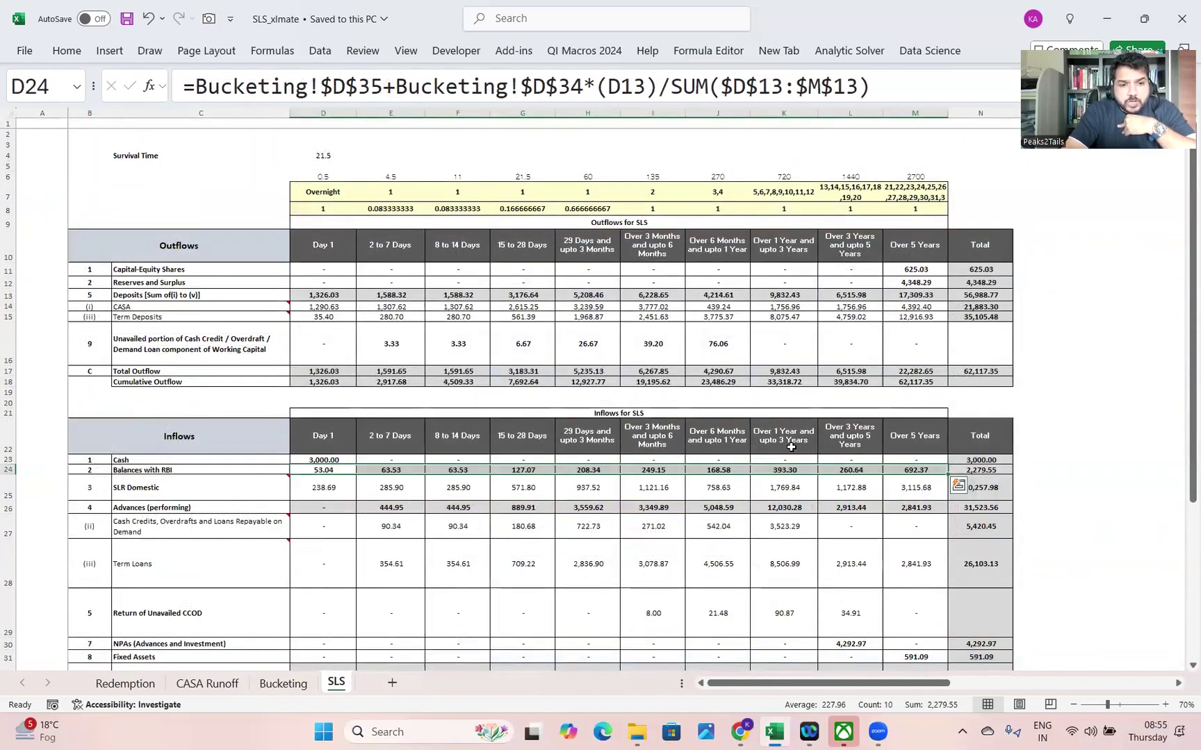
left_click(226, 481)
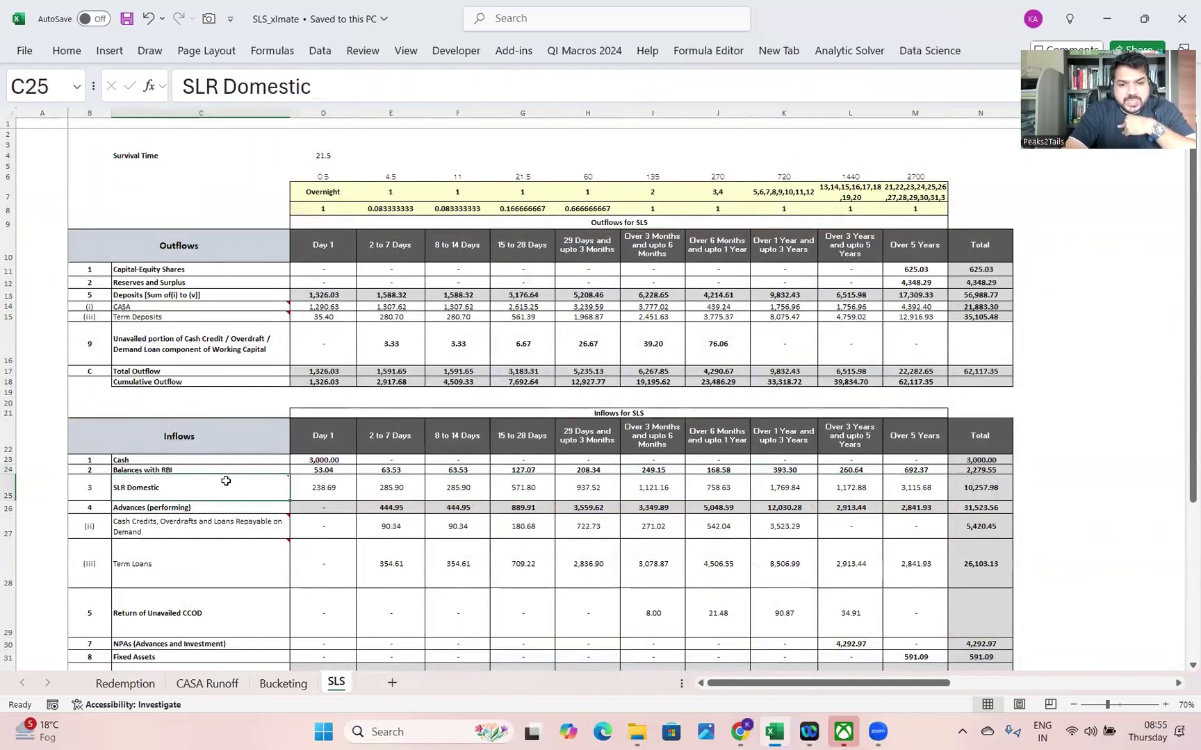
left_click(321, 486)
left_click(873, 84)
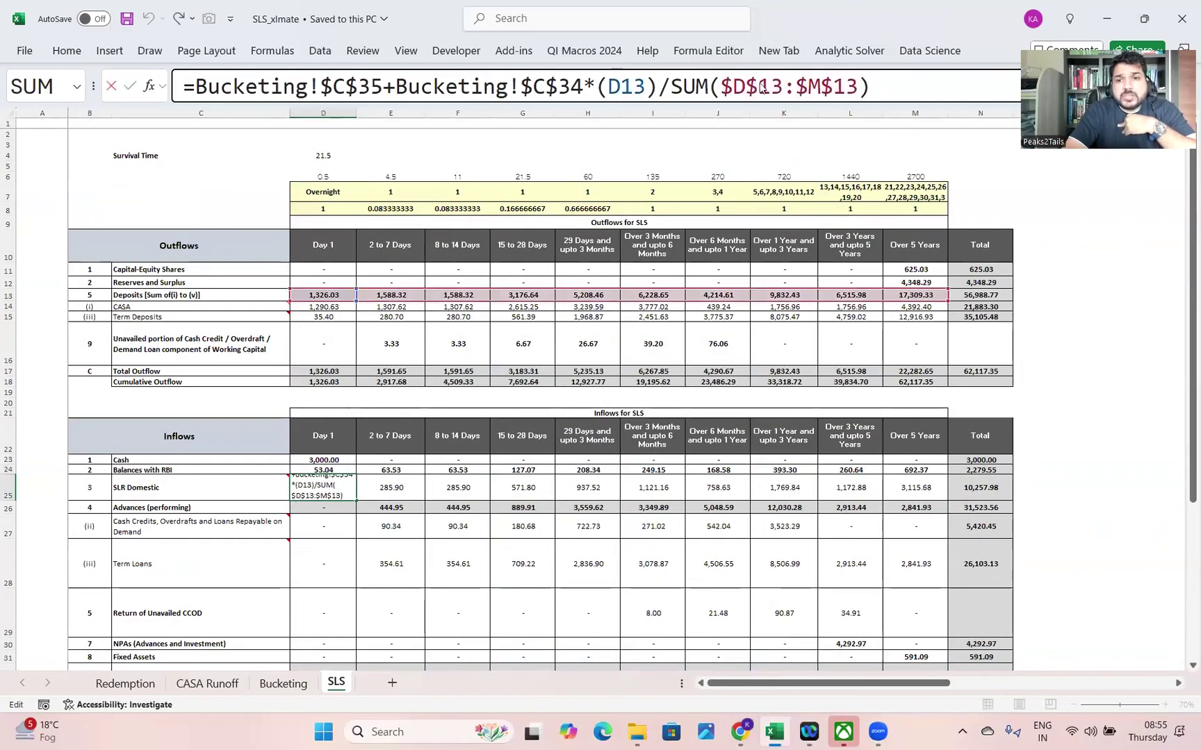
left_click_drag(746, 86, 863, 86)
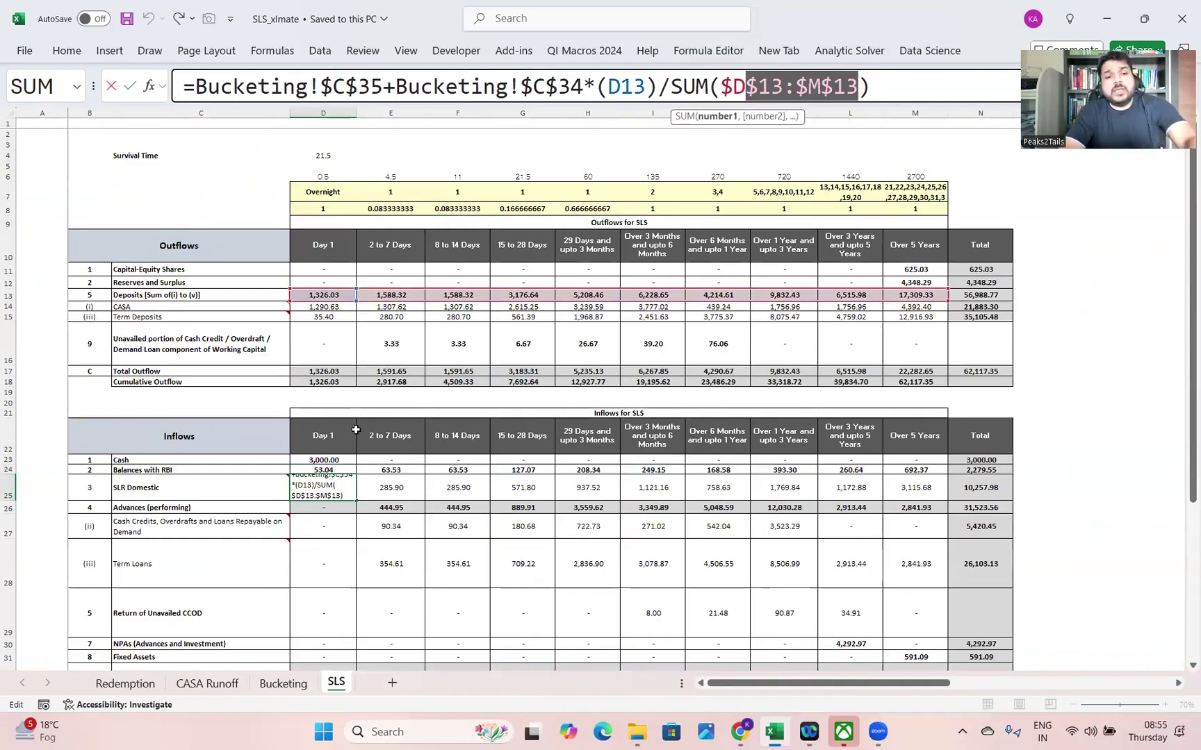
key("Escape")
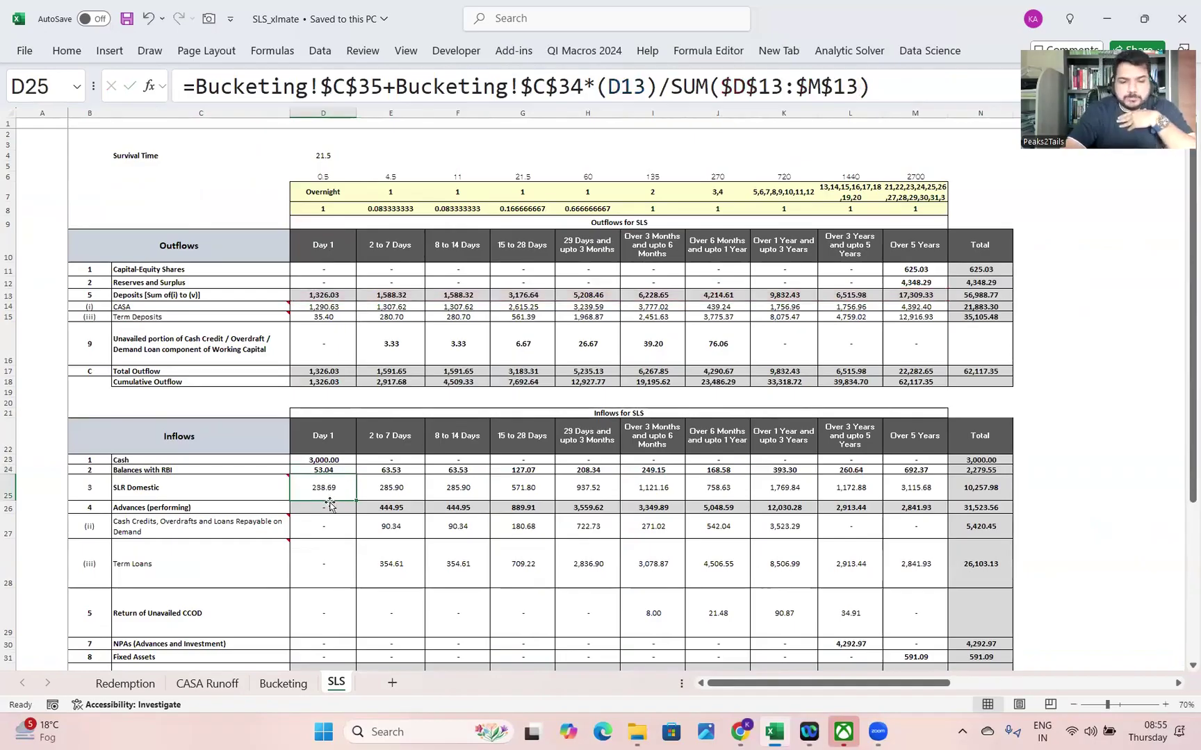
Go back to the Bucketing sheet and review the Bal. with RBI and G-Sec asset items
left_click(281, 683)
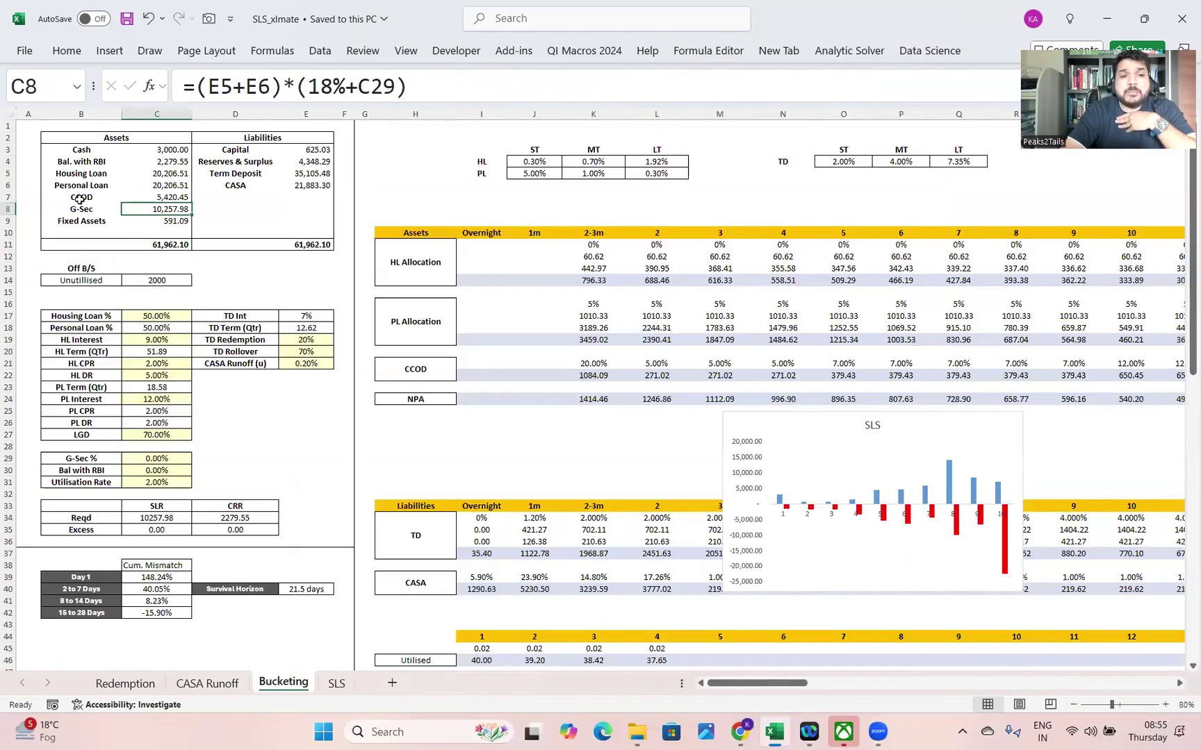
left_click(76, 163)
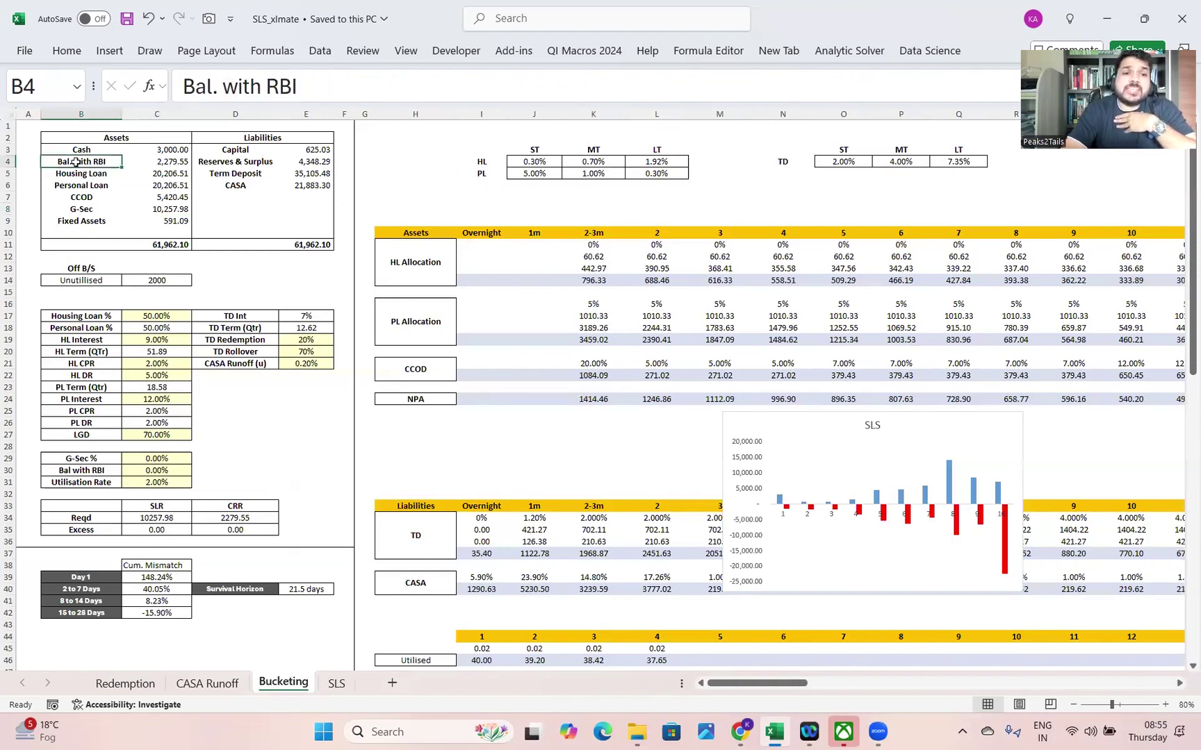
left_click(73, 210)
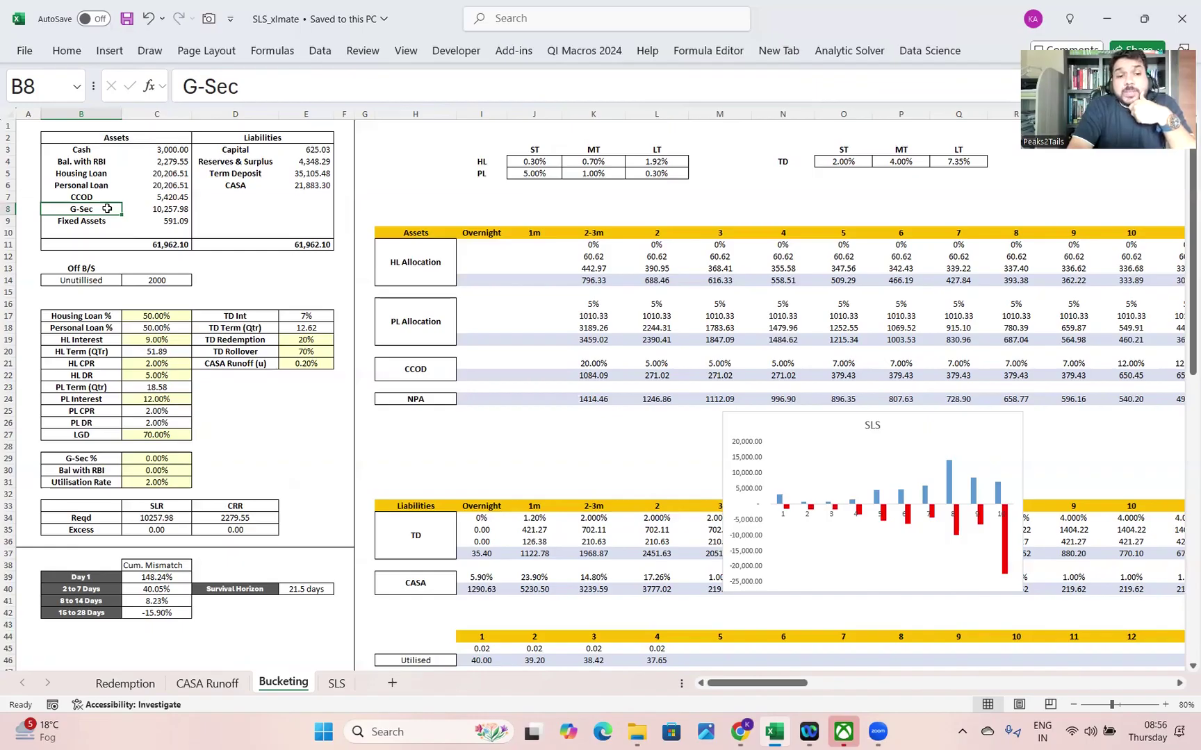
On the SLS sheet, compare the SLR Domestic formulas for Day 1 and 2 to 7 Days with the Day 1 Balances with RBI formula
left_click(336, 684)
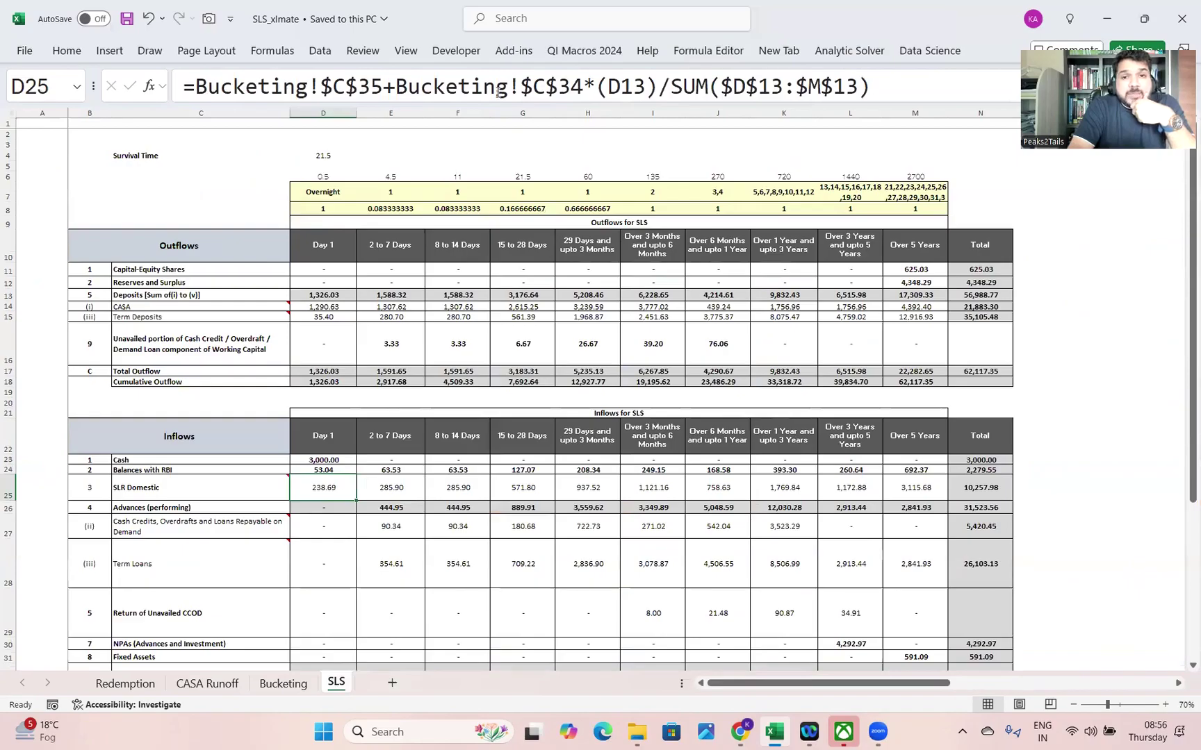
left_click(384, 487)
left_click(343, 488)
left_click(385, 488)
left_click(326, 488)
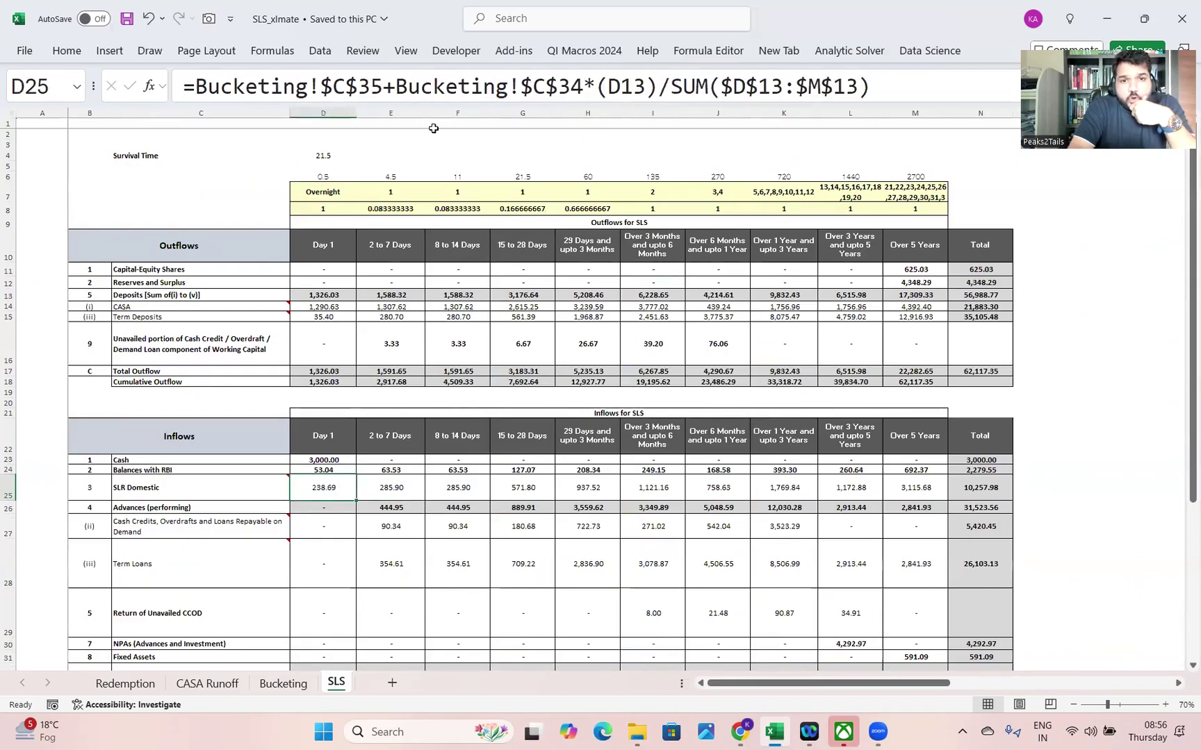
left_click(395, 87)
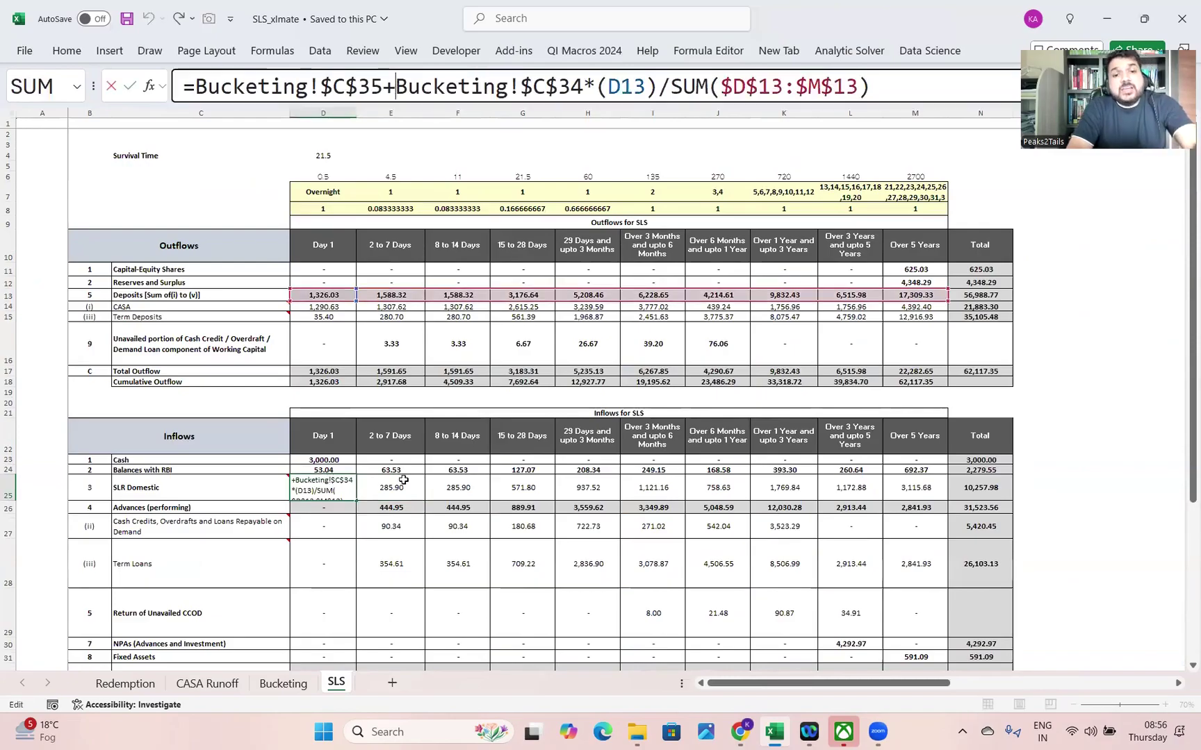
key("Escape")
left_click(341, 469)
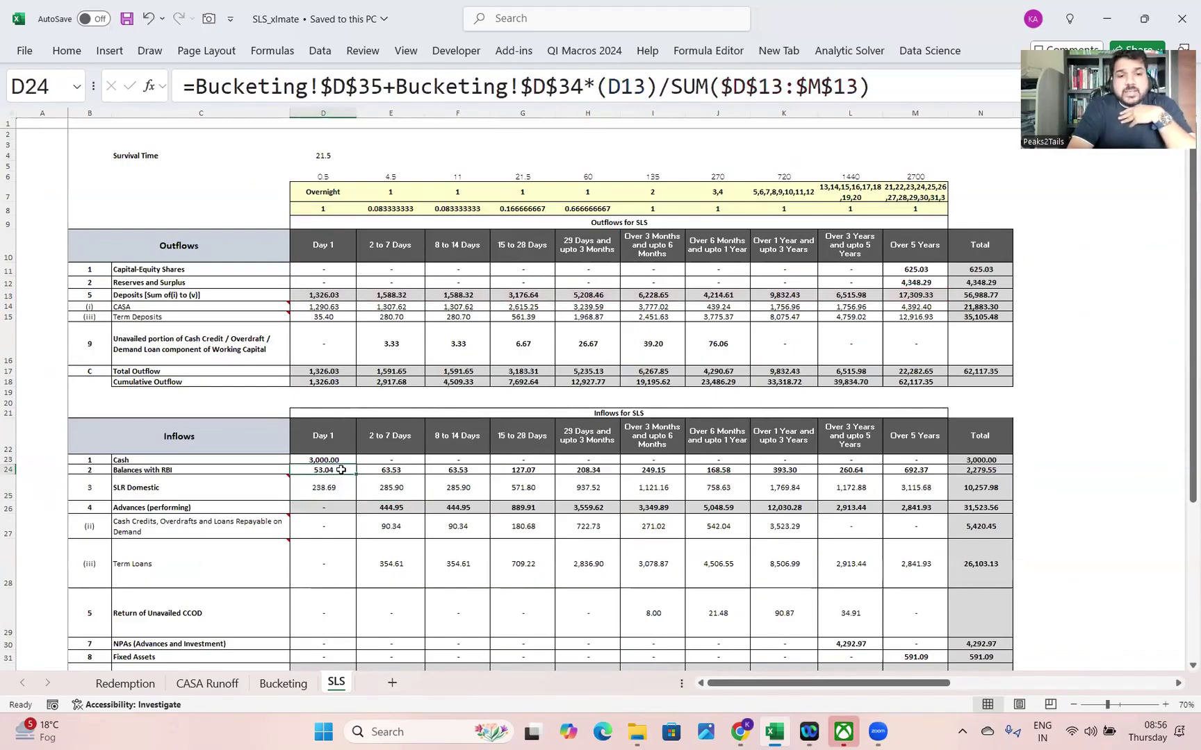
Review the Bal. with RBI, G-Sec, Cash and Fixed Assets items in the Bucketing sheet's assets
left_click(277, 683)
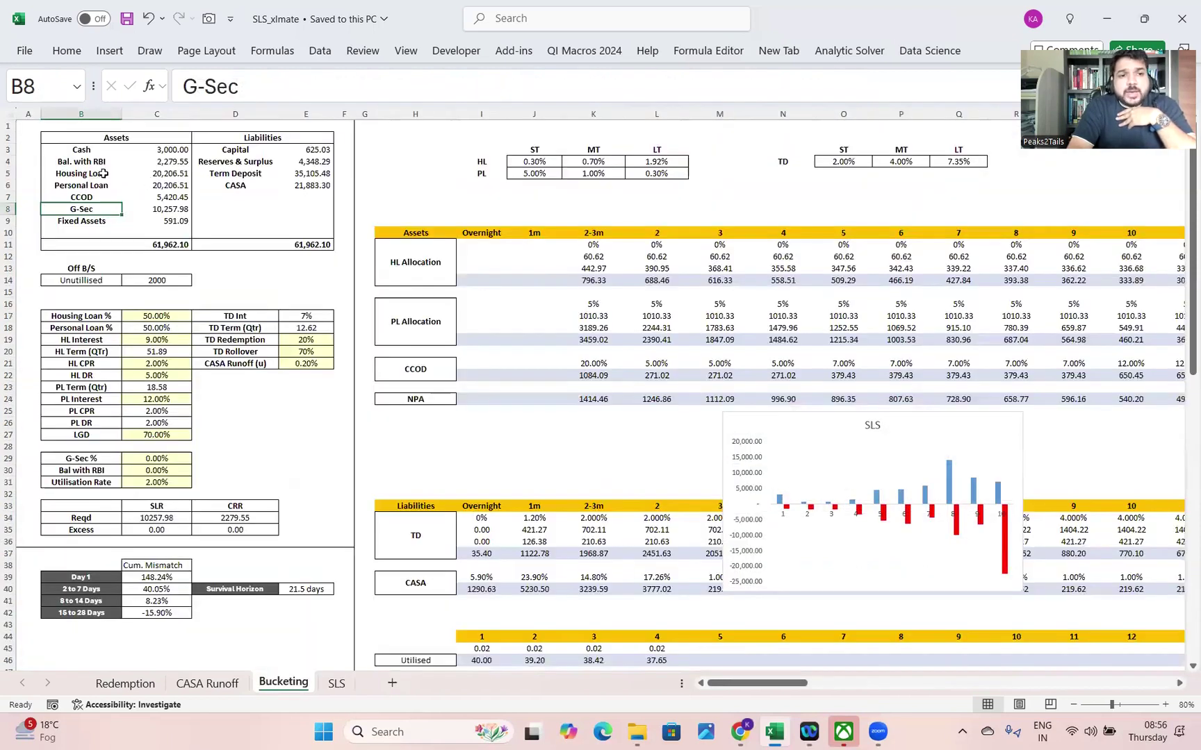
left_click(83, 161)
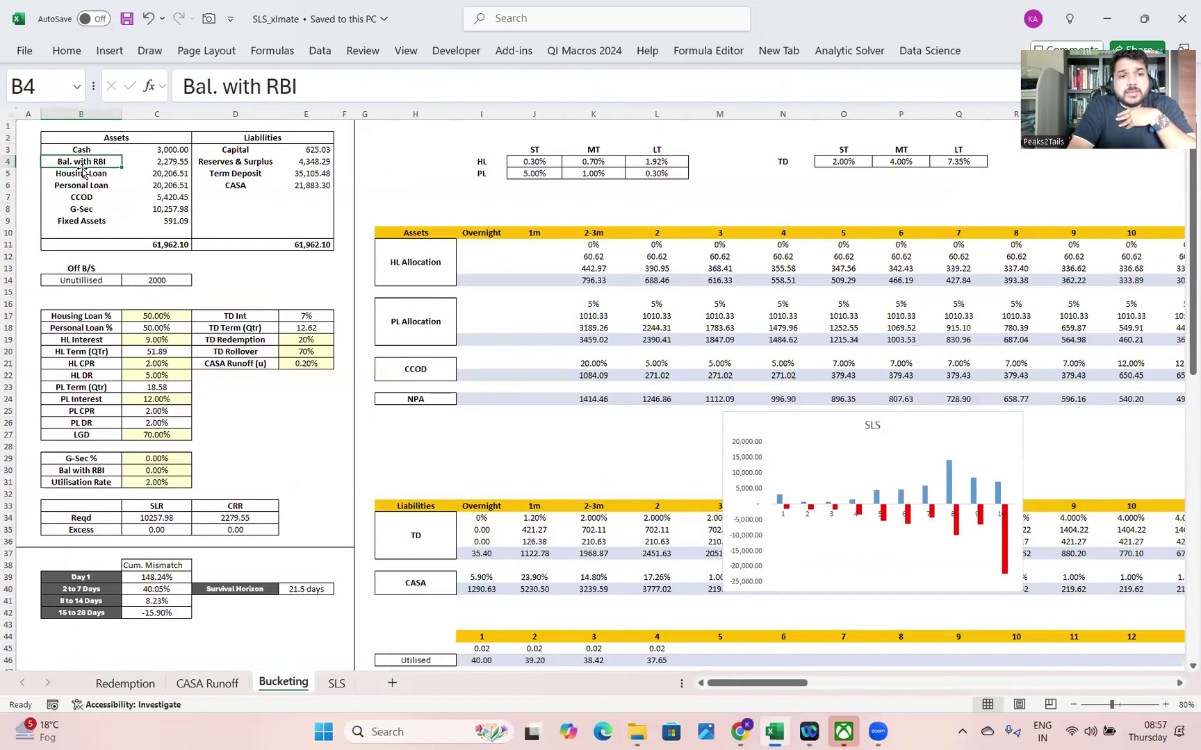
left_click(71, 209)
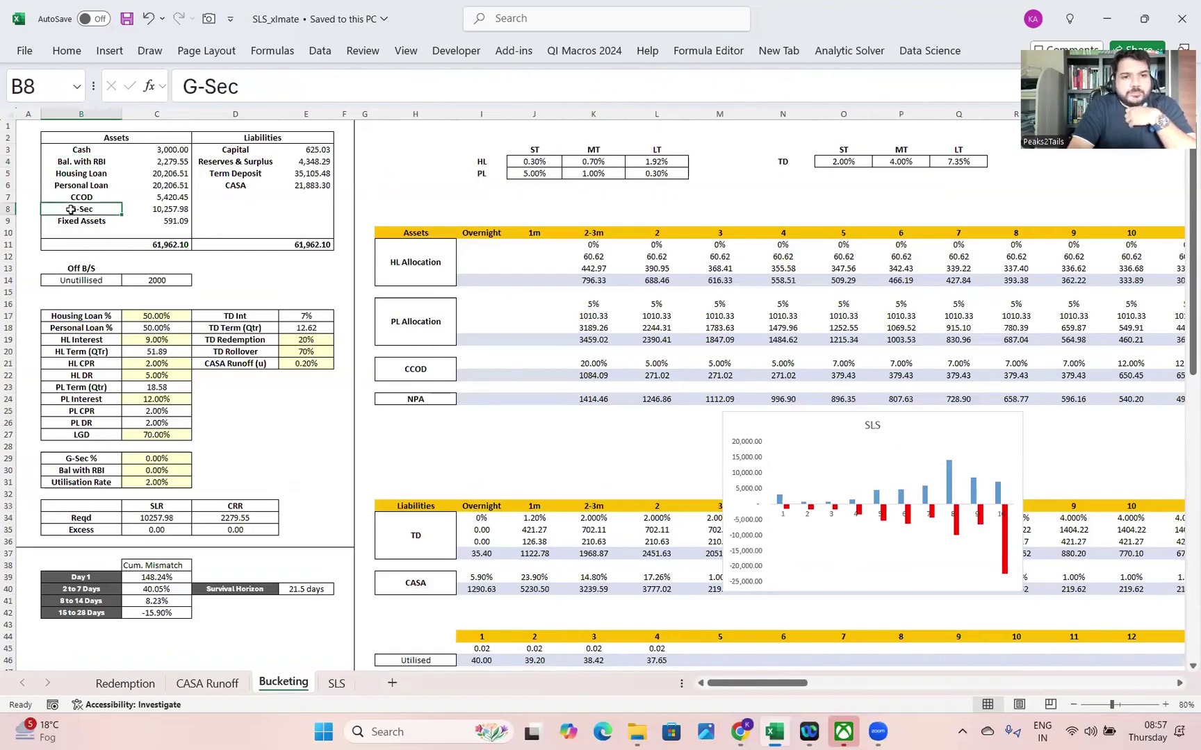
left_click(89, 151)
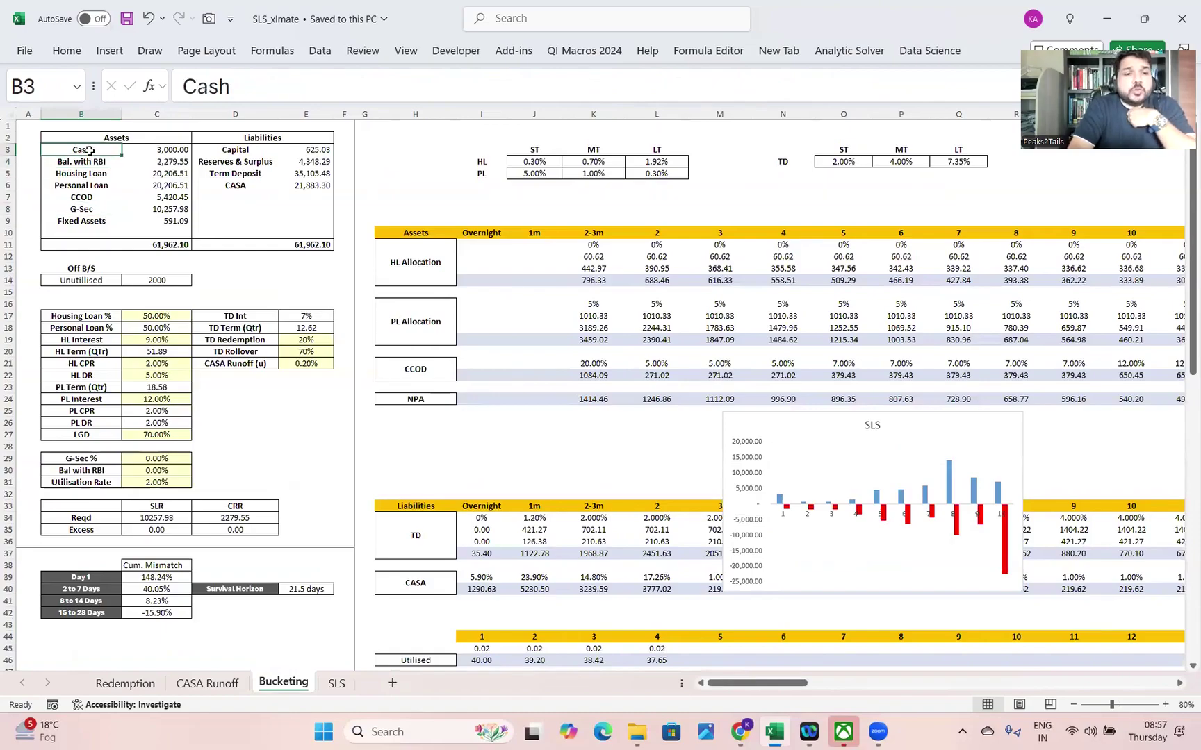
left_click(94, 219)
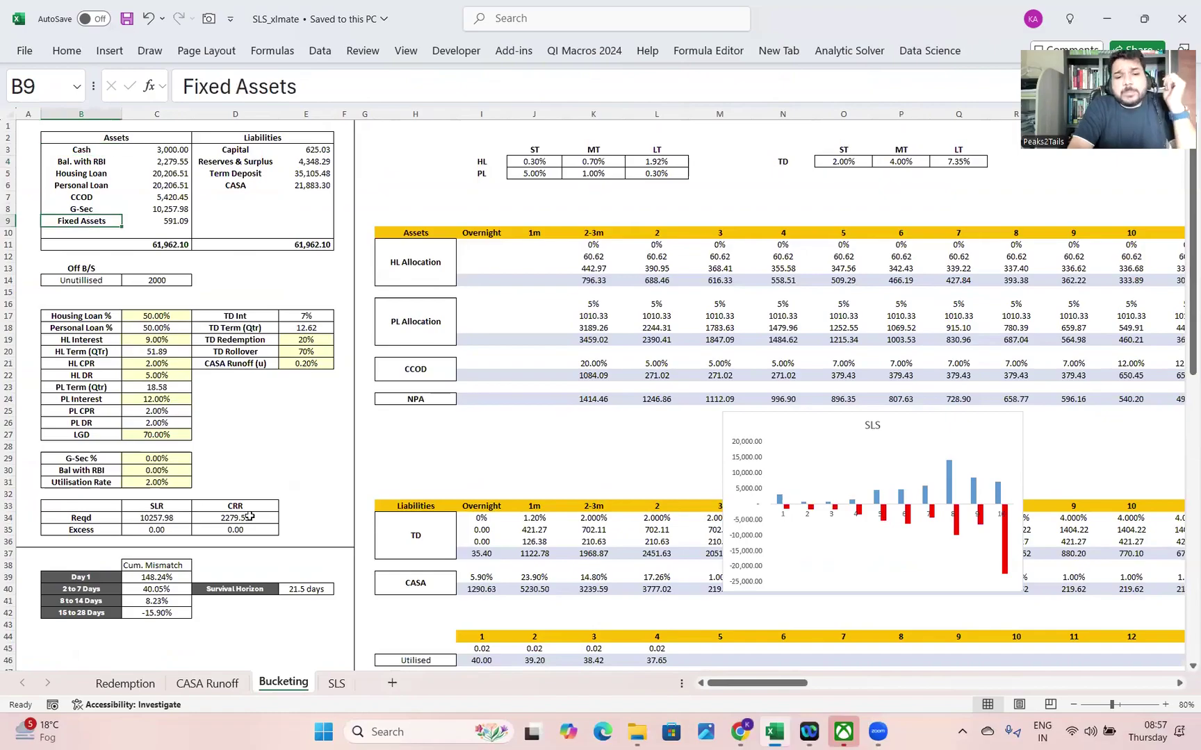
Check the Over 5 Years Fixed Assets formula in the SLS inflows, and return to the Bucketing sheet
left_click(336, 684)
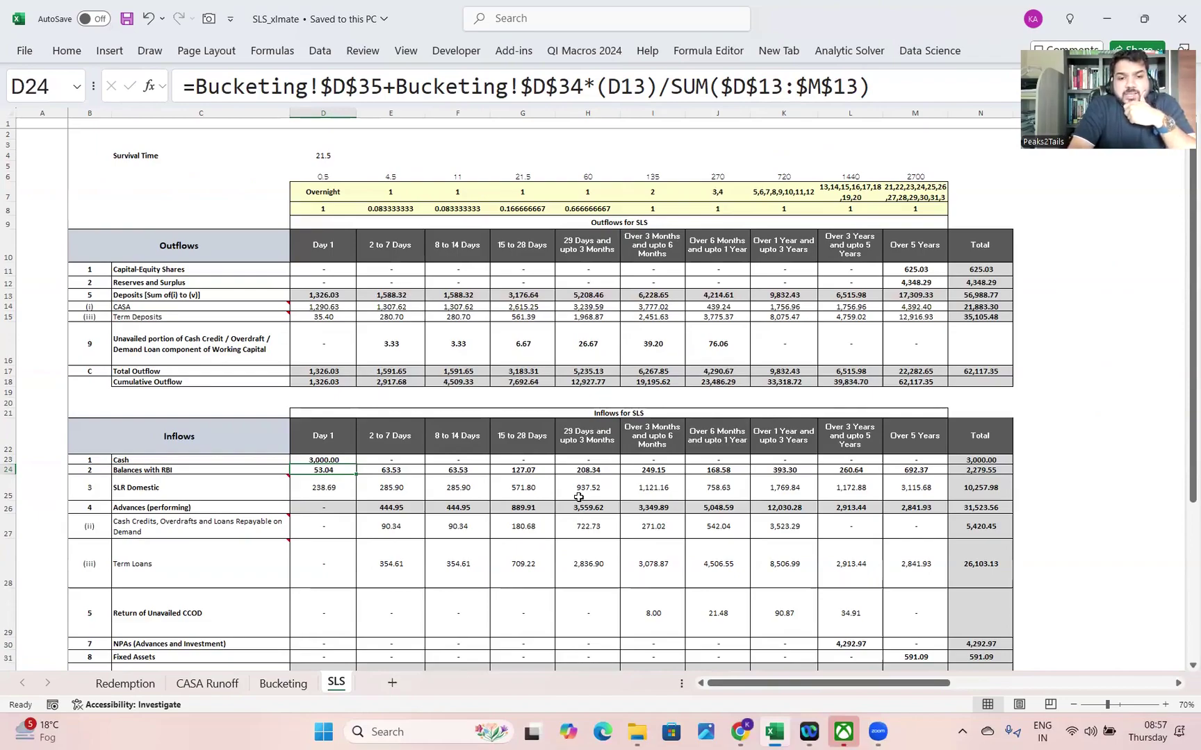
left_click(910, 656)
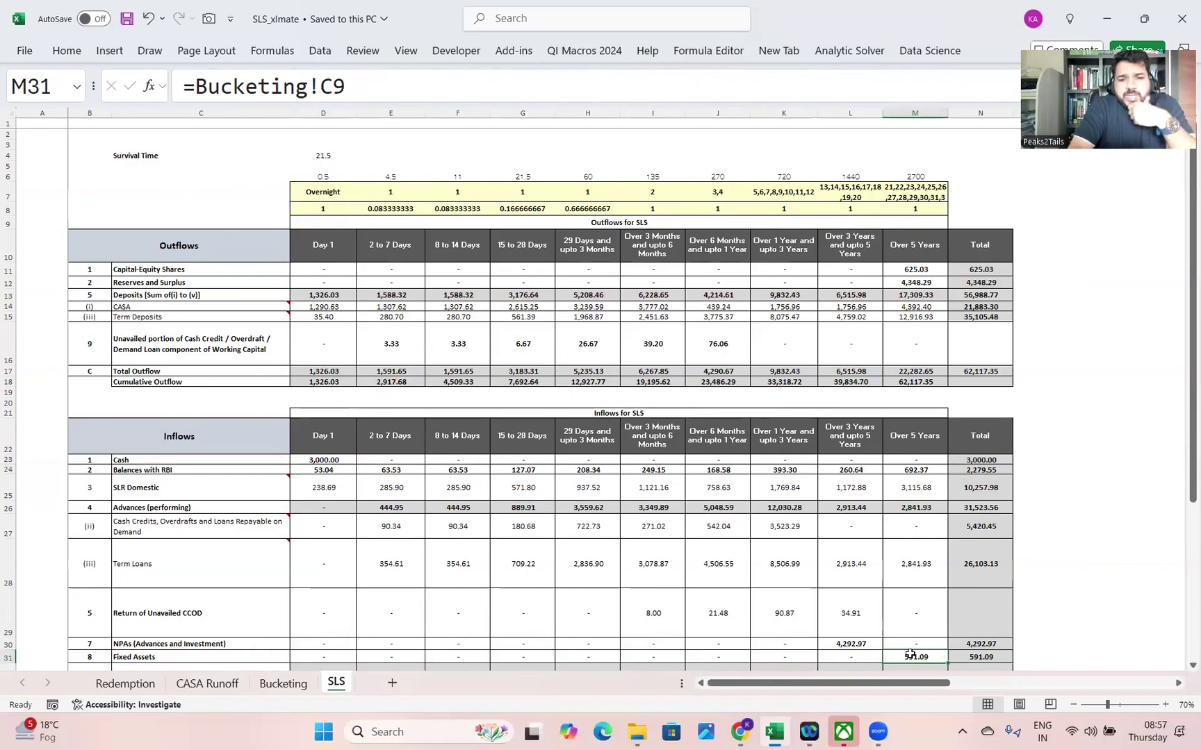
left_click(293, 685)
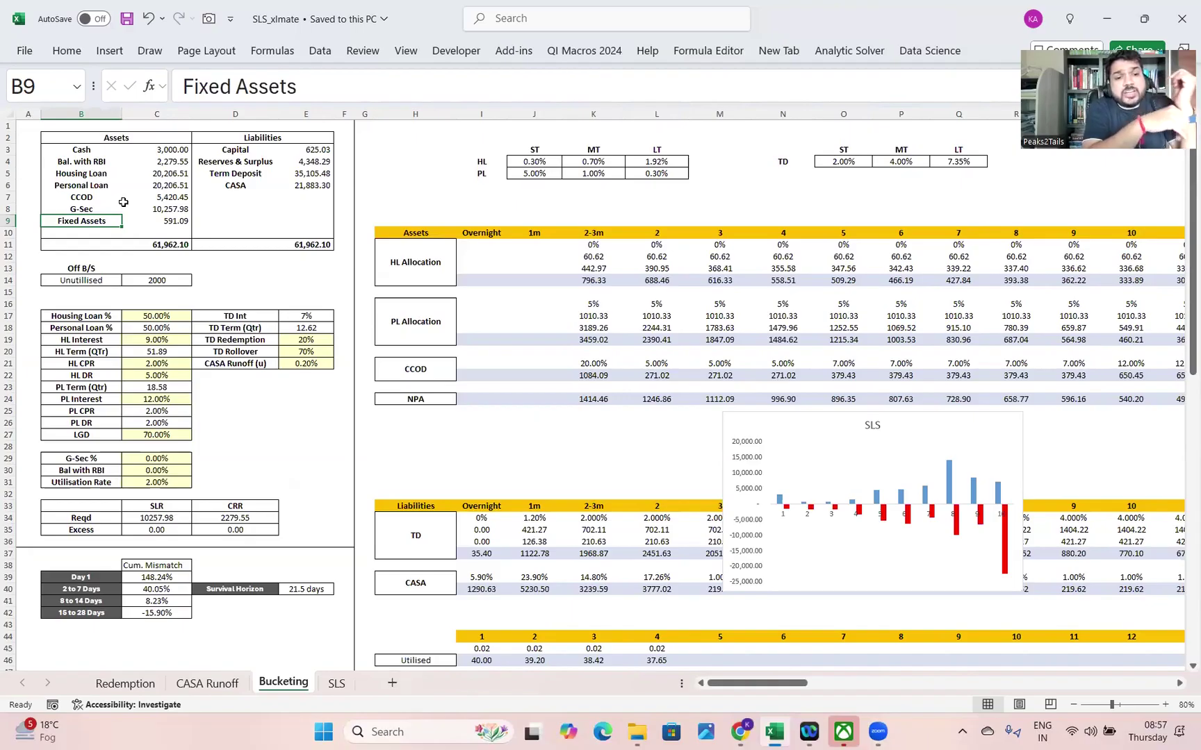
Correct the housing loan term label in B20 to "HL Term (Qtr)"
left_click(96, 352)
left_click(291, 82)
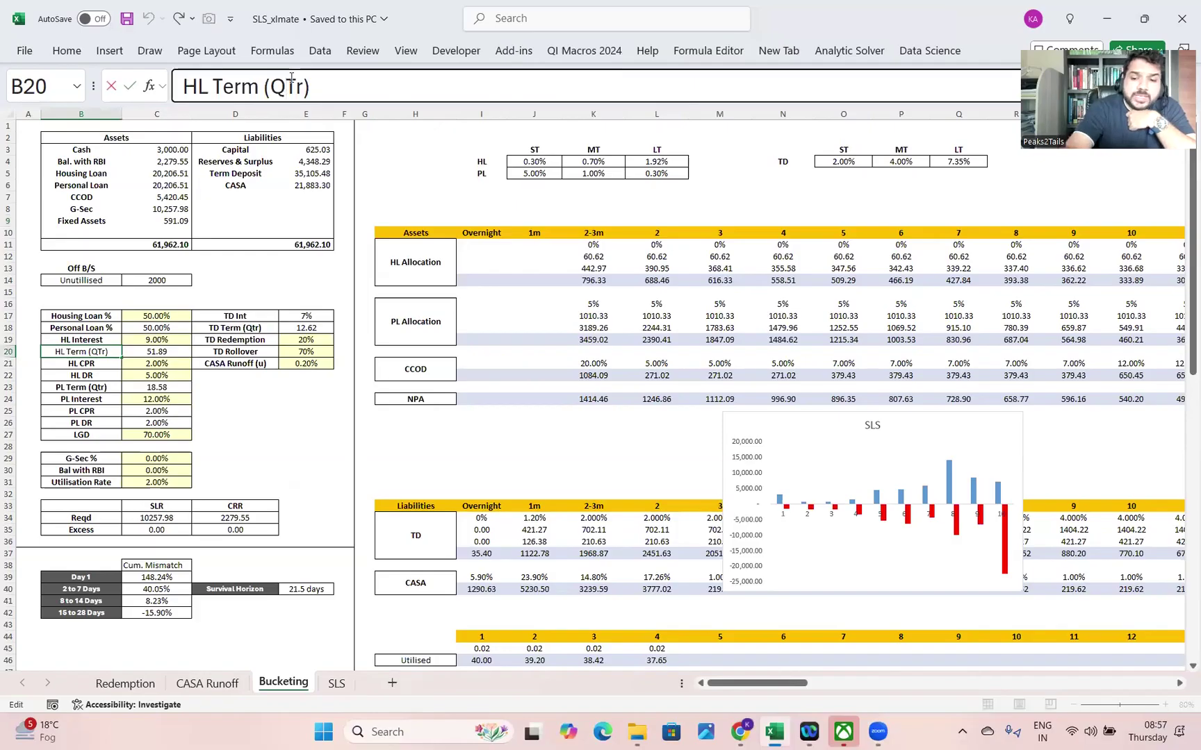
left_click(293, 82)
left_click(224, 420)
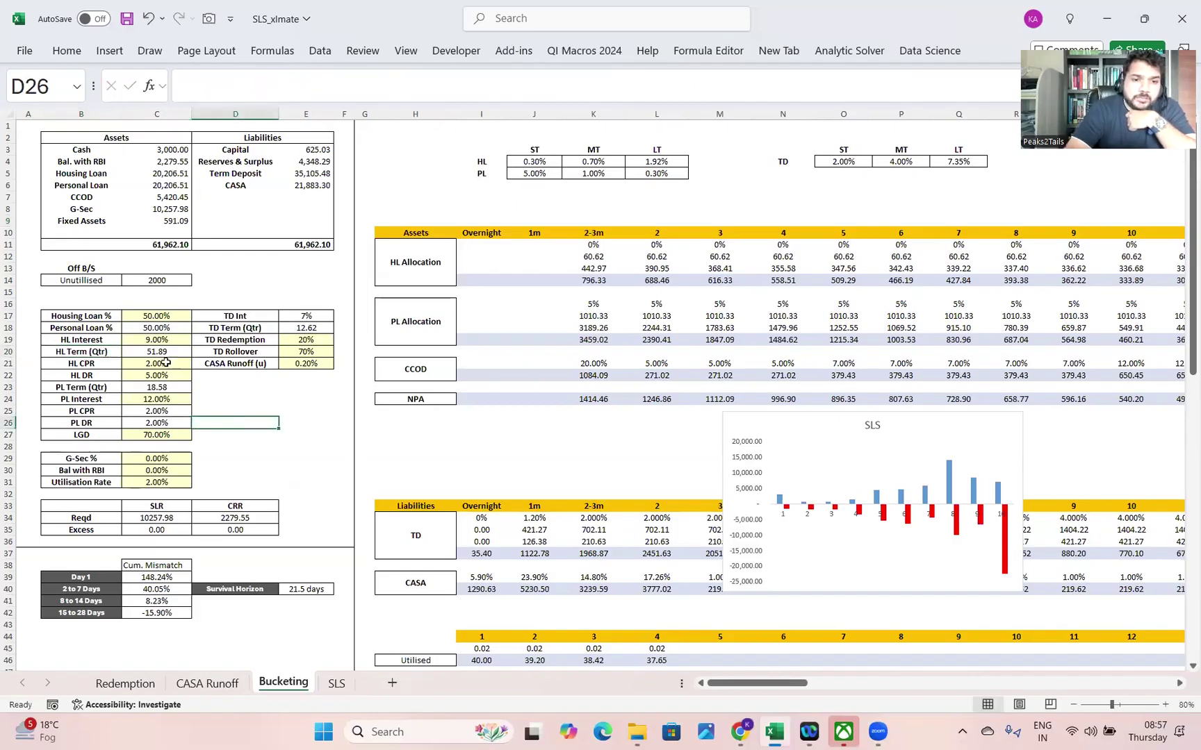
Compare the HL Term and PL Term formulas and review the Housing Loan and Personal Loan balances in the assets
left_click(151, 353)
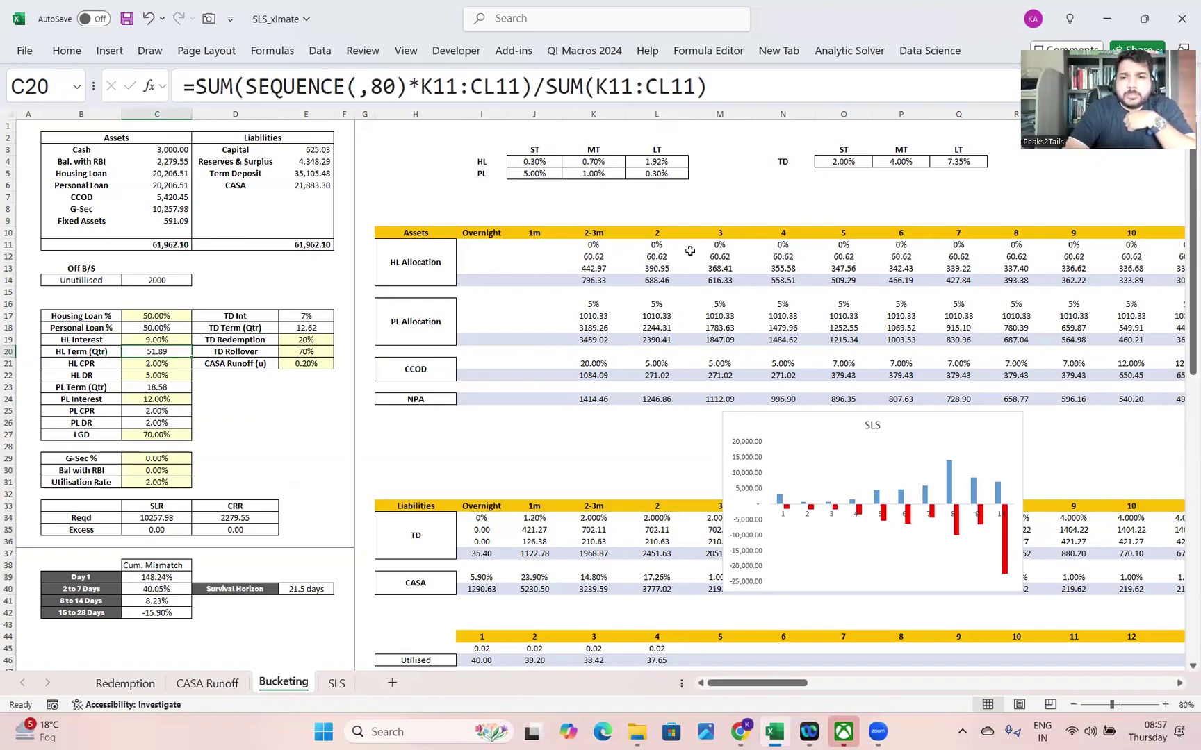
left_click(92, 353)
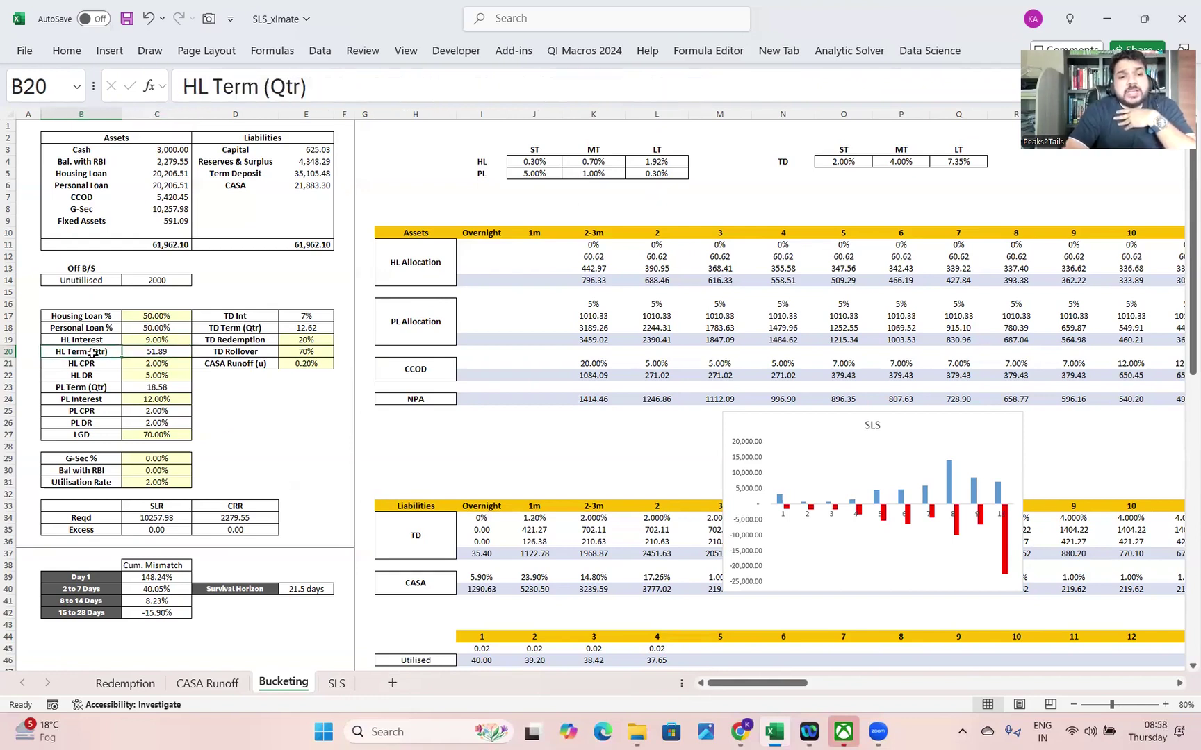
left_click(164, 355)
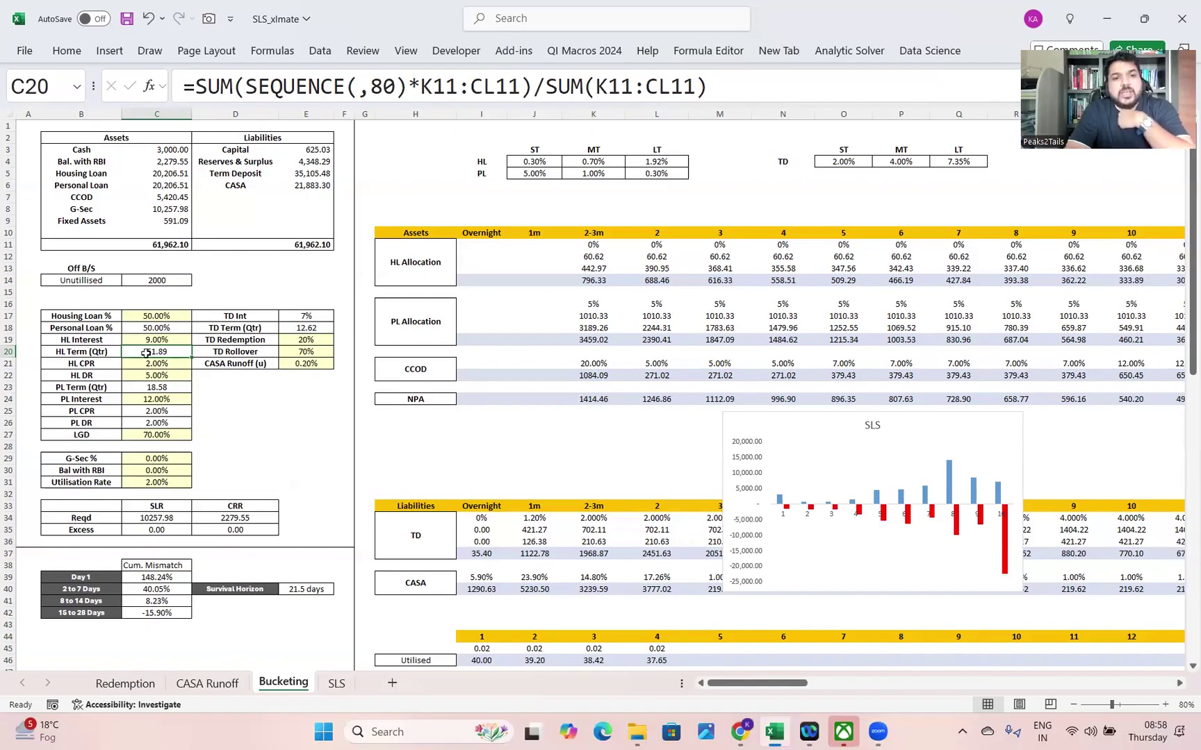
left_click(125, 386)
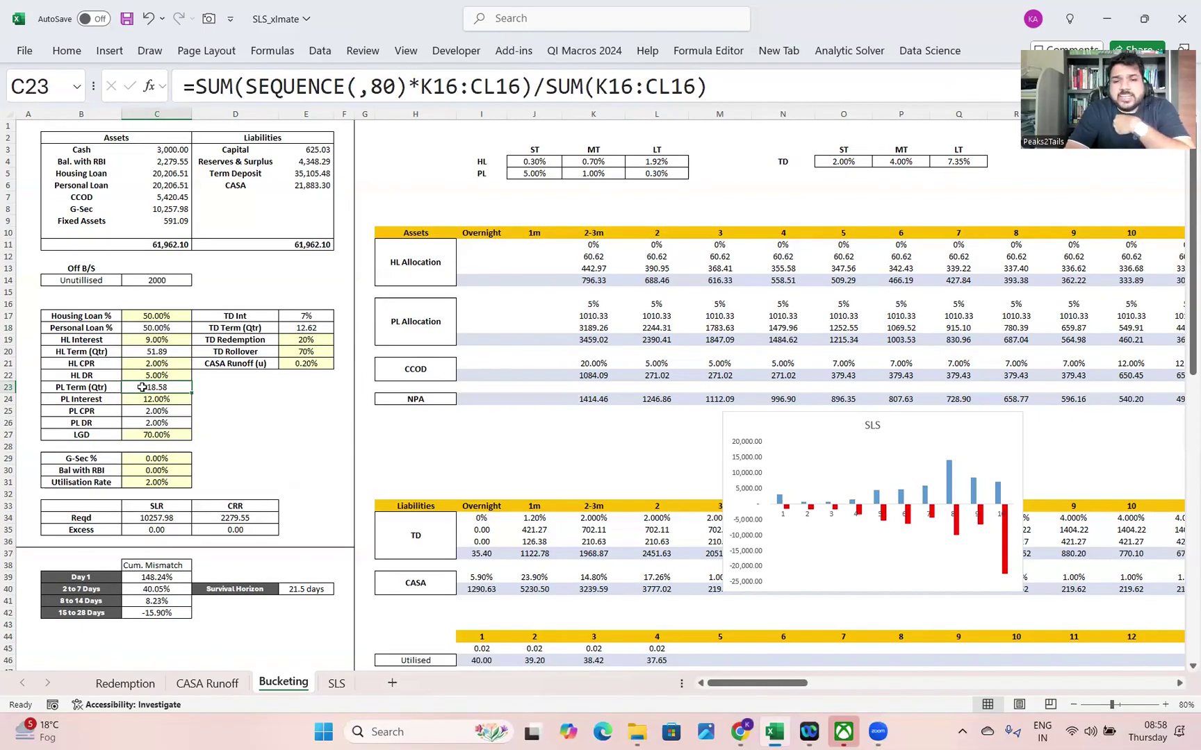
left_click(103, 388)
left_click_drag(118, 386, 148, 355)
left_click(113, 355)
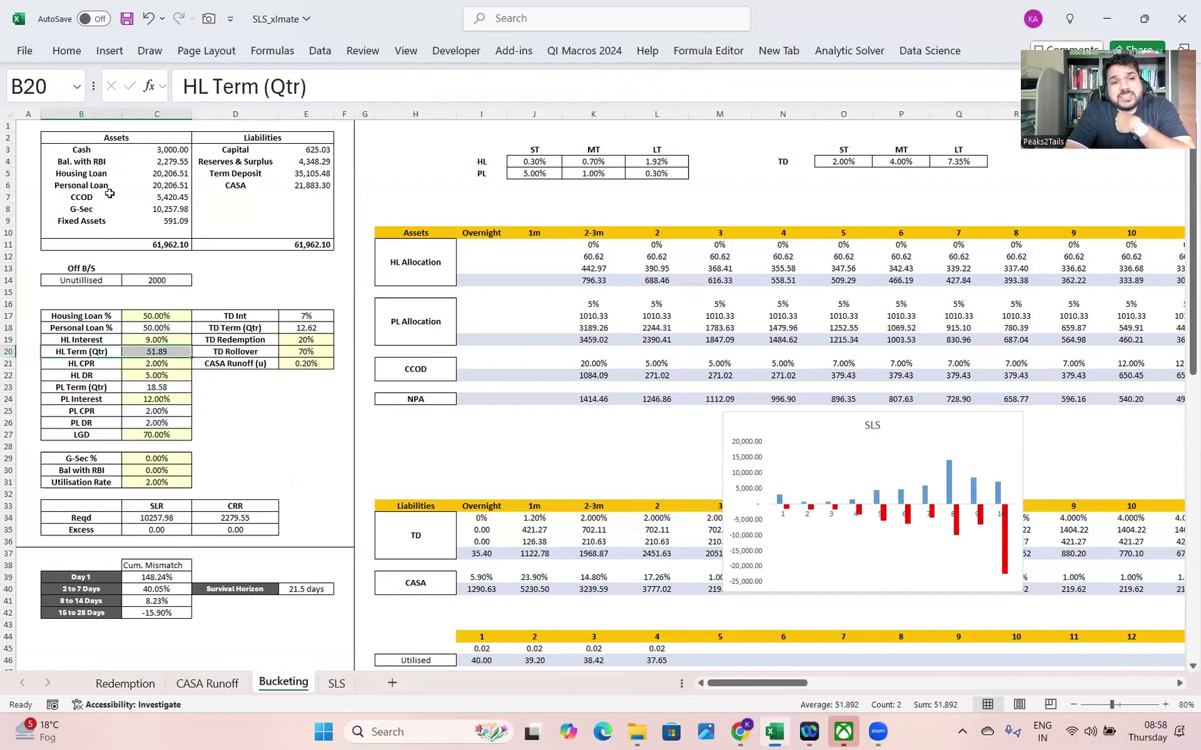
left_click_drag(87, 175, 137, 193)
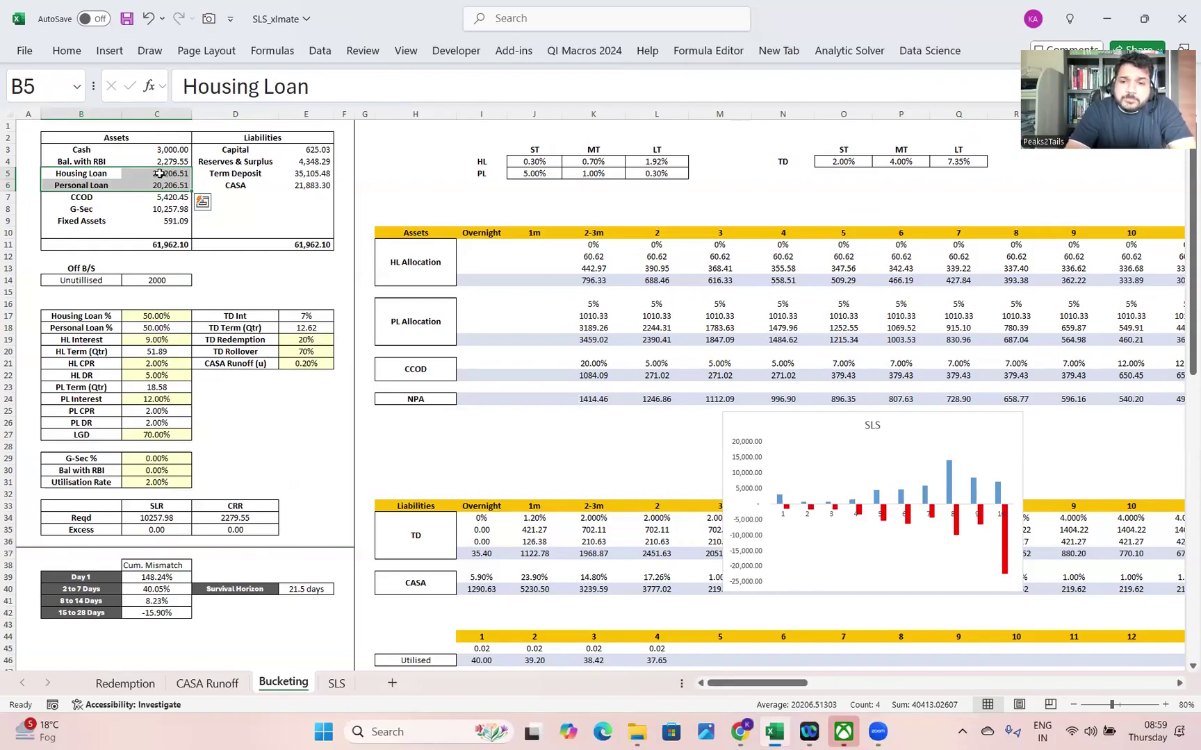
Set the HL DR assumption to 2%
left_click(151, 374)
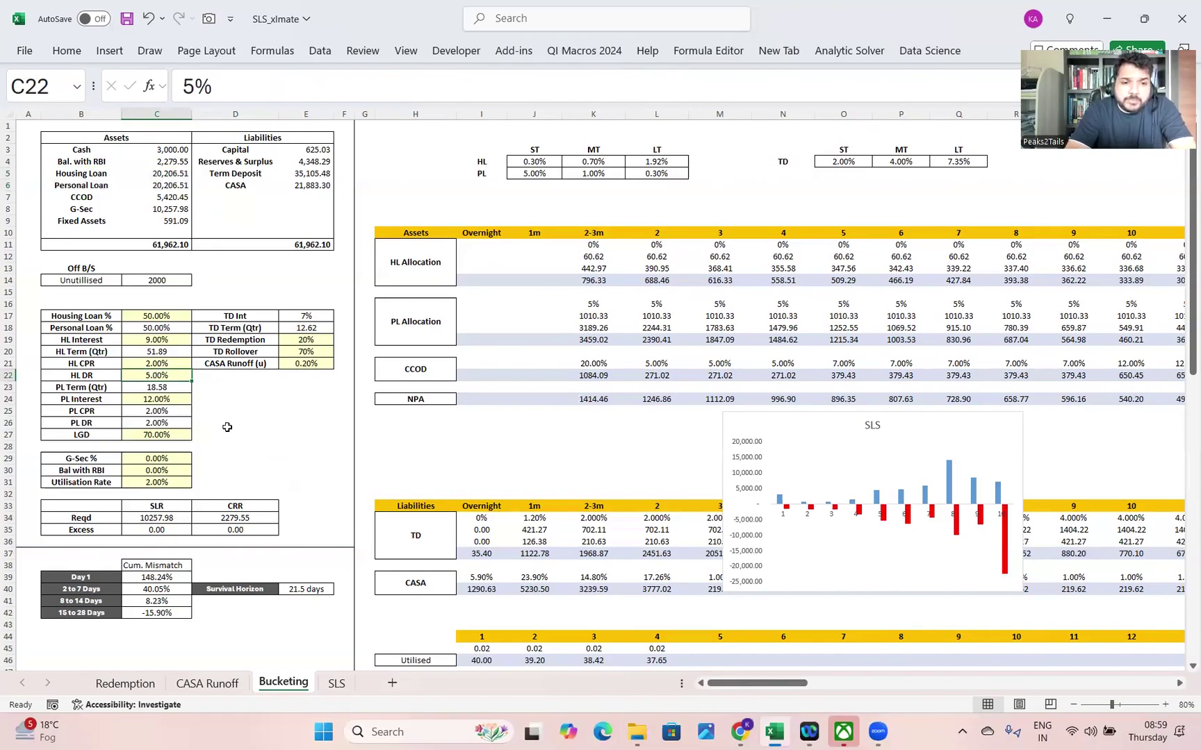
type("2%")
key("Return")
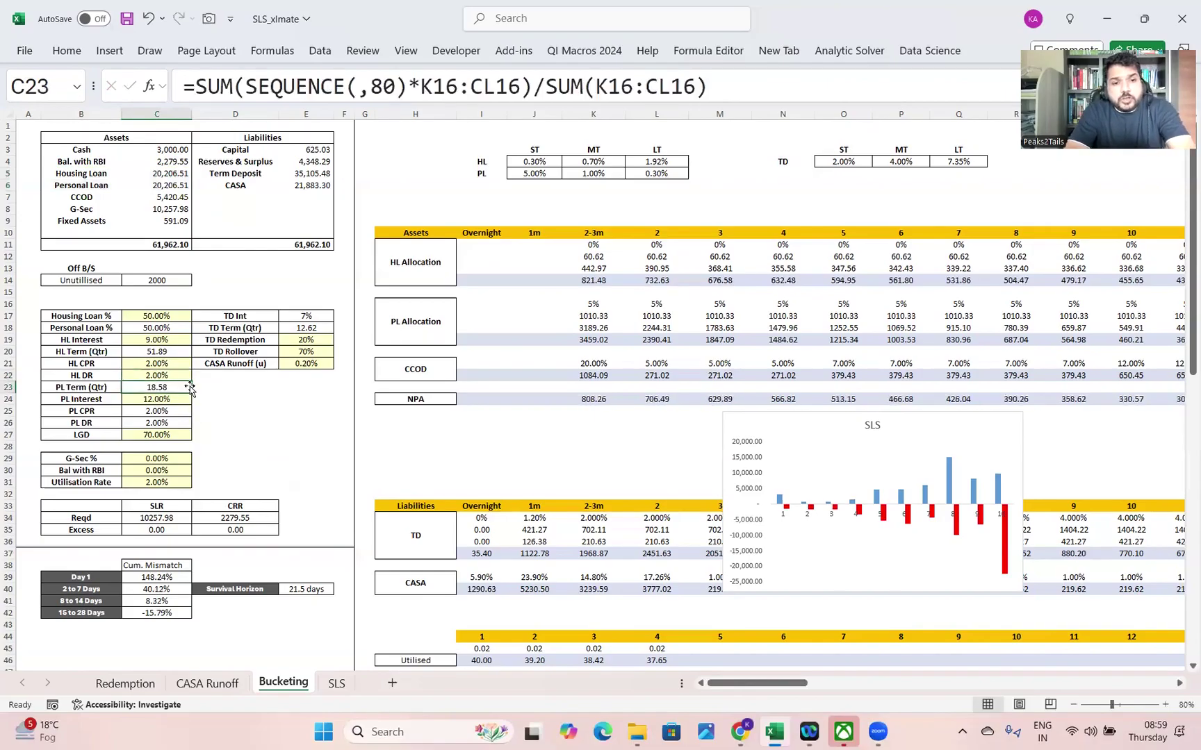
Review the HL CPR and Housing Loan % assumptions, and highlight the full HL allocation percentage row behind the HL Term formula
left_click(158, 364)
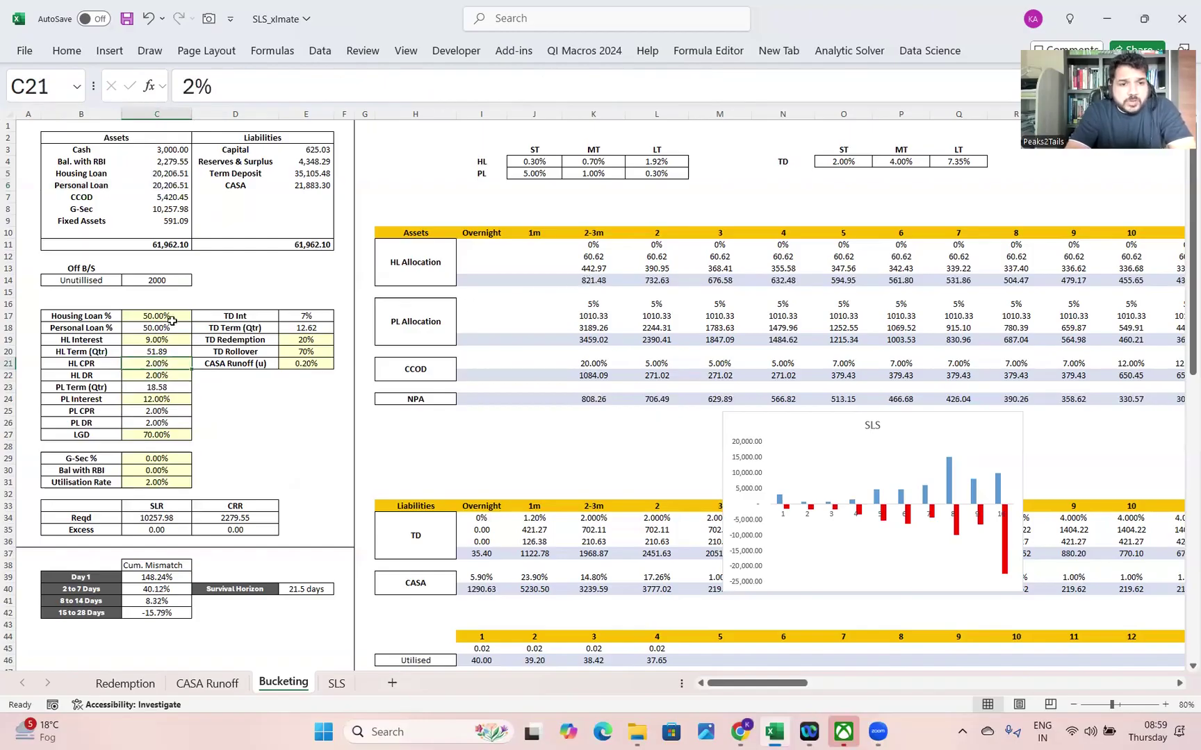
left_click(148, 315)
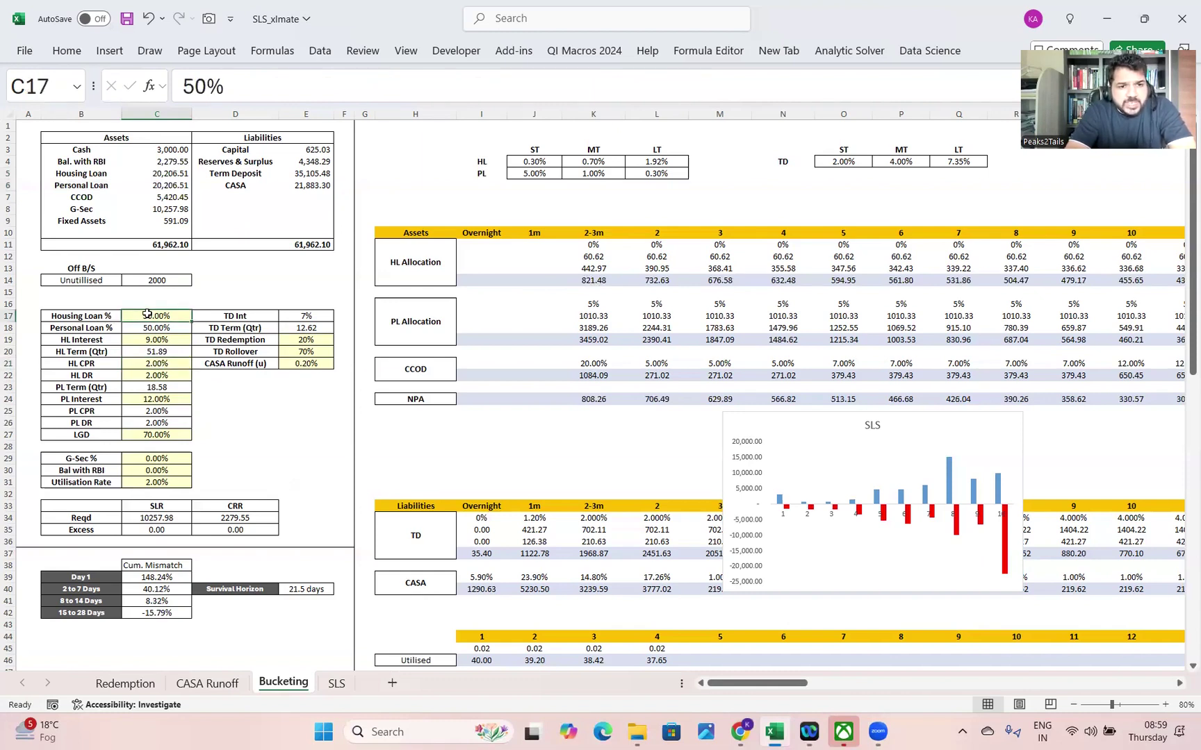
left_click(138, 352)
left_click_drag(593, 245, 1105, 249)
left_click_drag(906, 248, 402, 250)
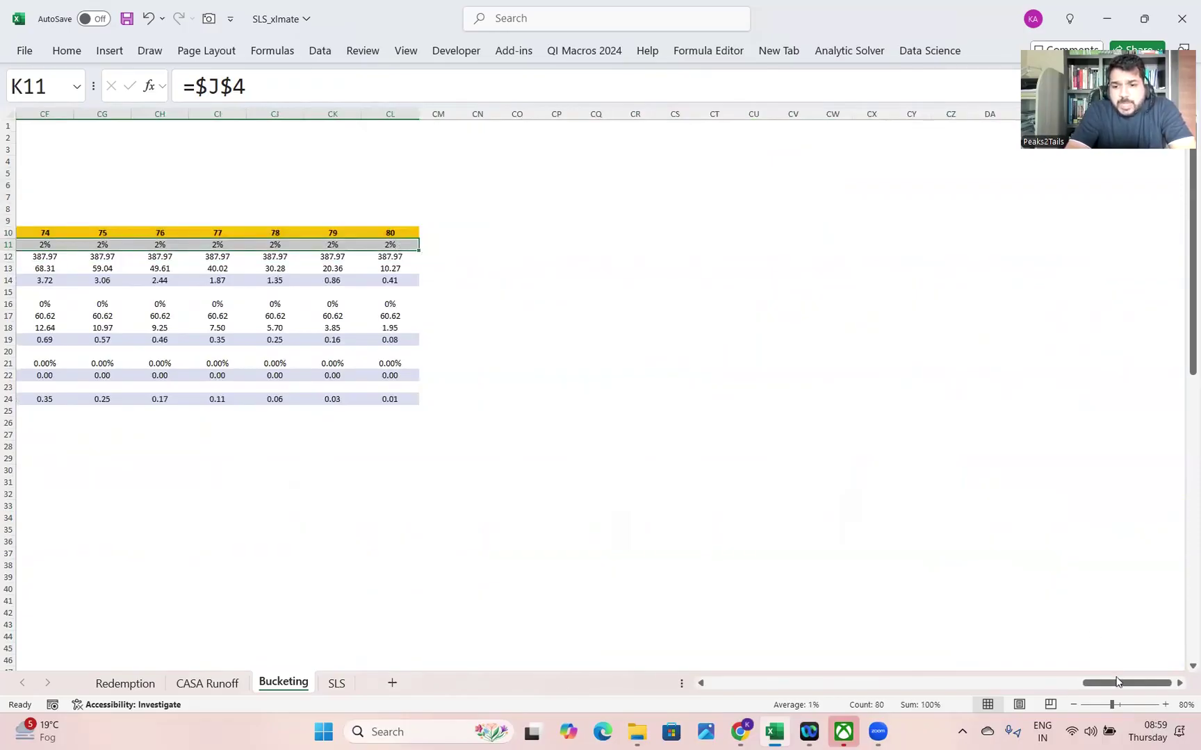
left_click_drag(1110, 683, 630, 678)
left_click(150, 350)
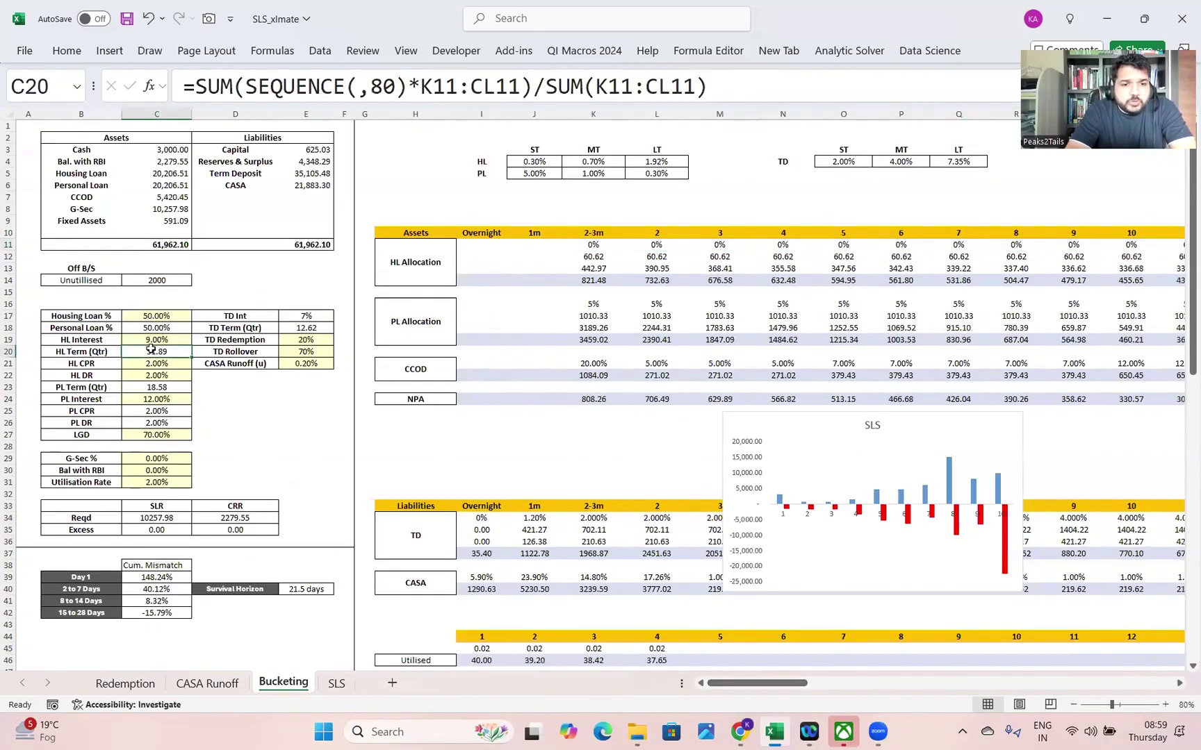
Inspect the HL Allocation formulas in K12 and K13, leaving the K12 formula unedited
left_click(600, 256)
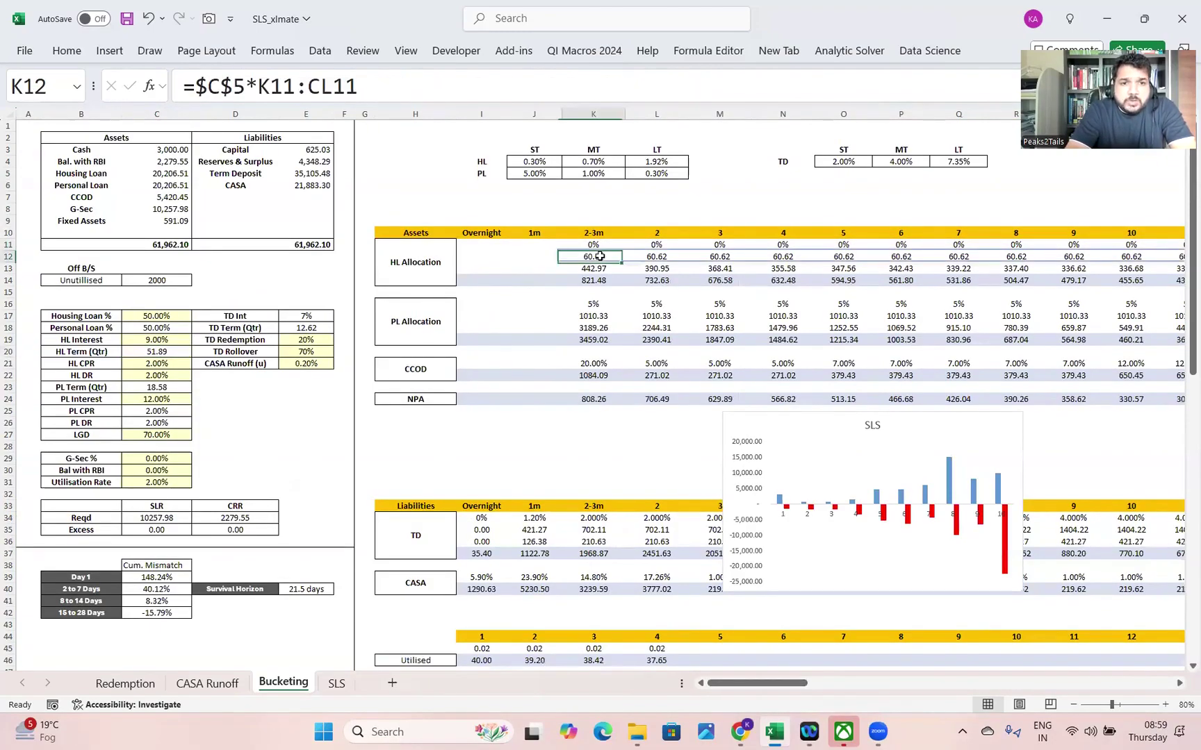
left_click(587, 268)
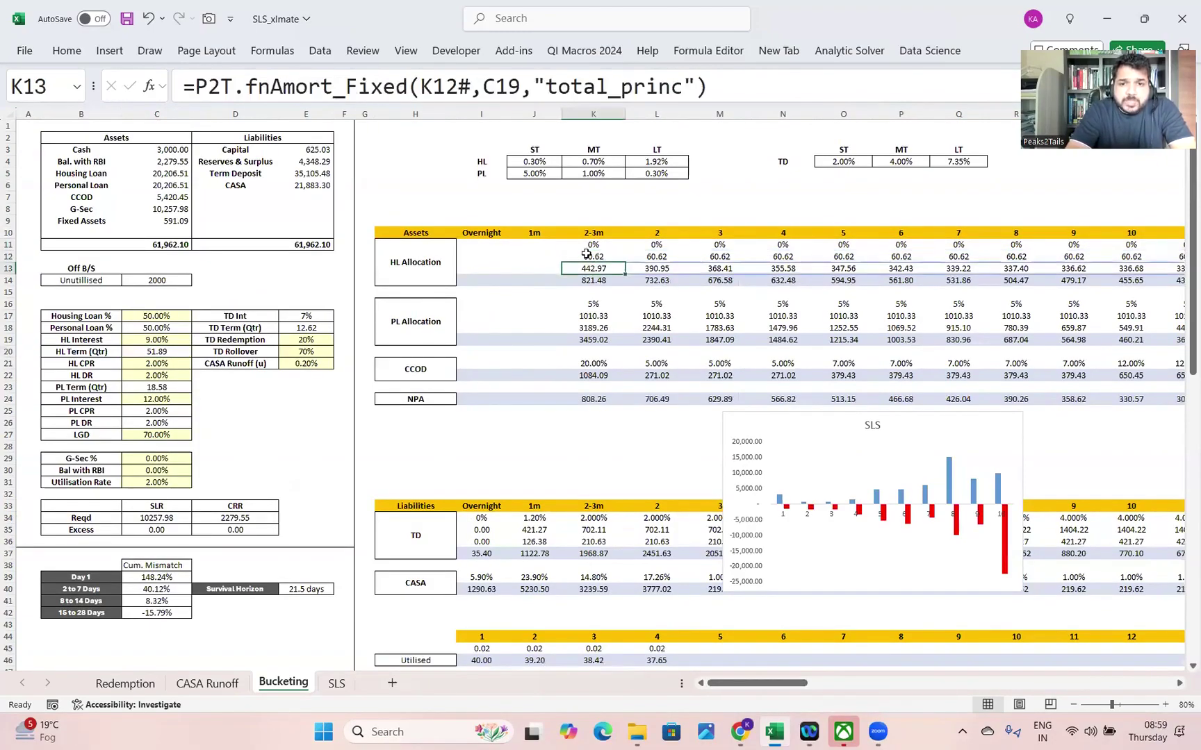
left_click(586, 255)
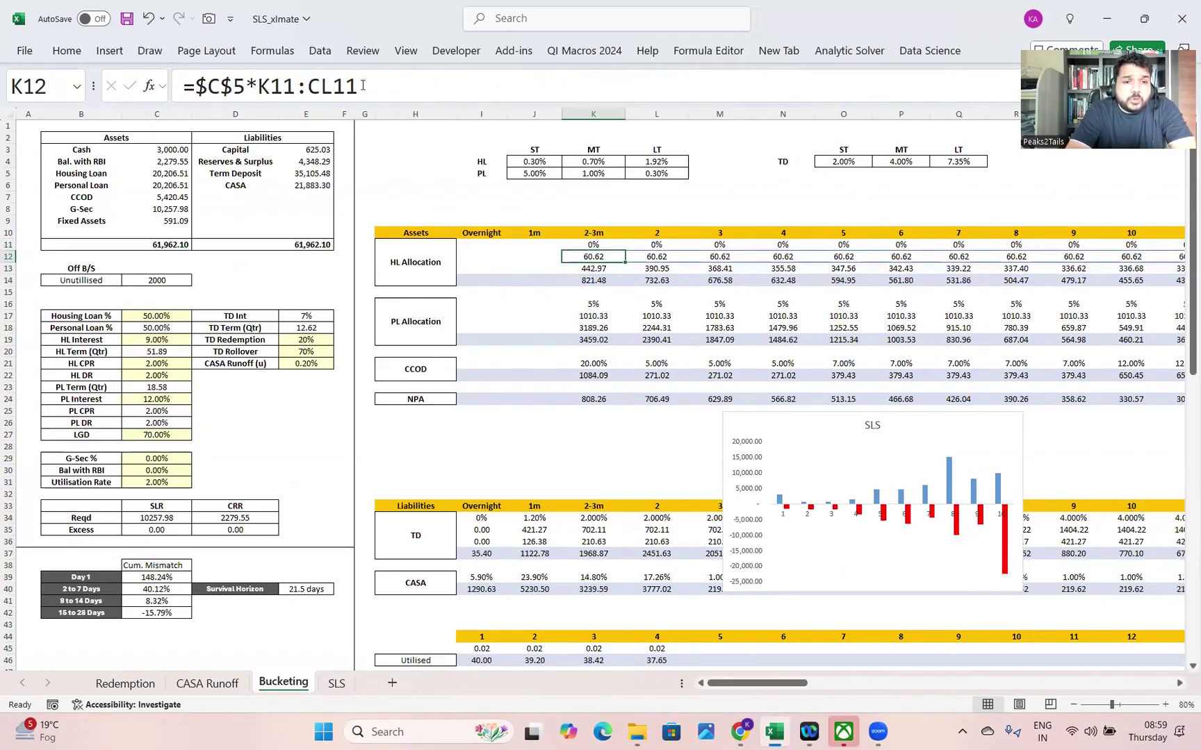
left_click(362, 84)
key("Escape")
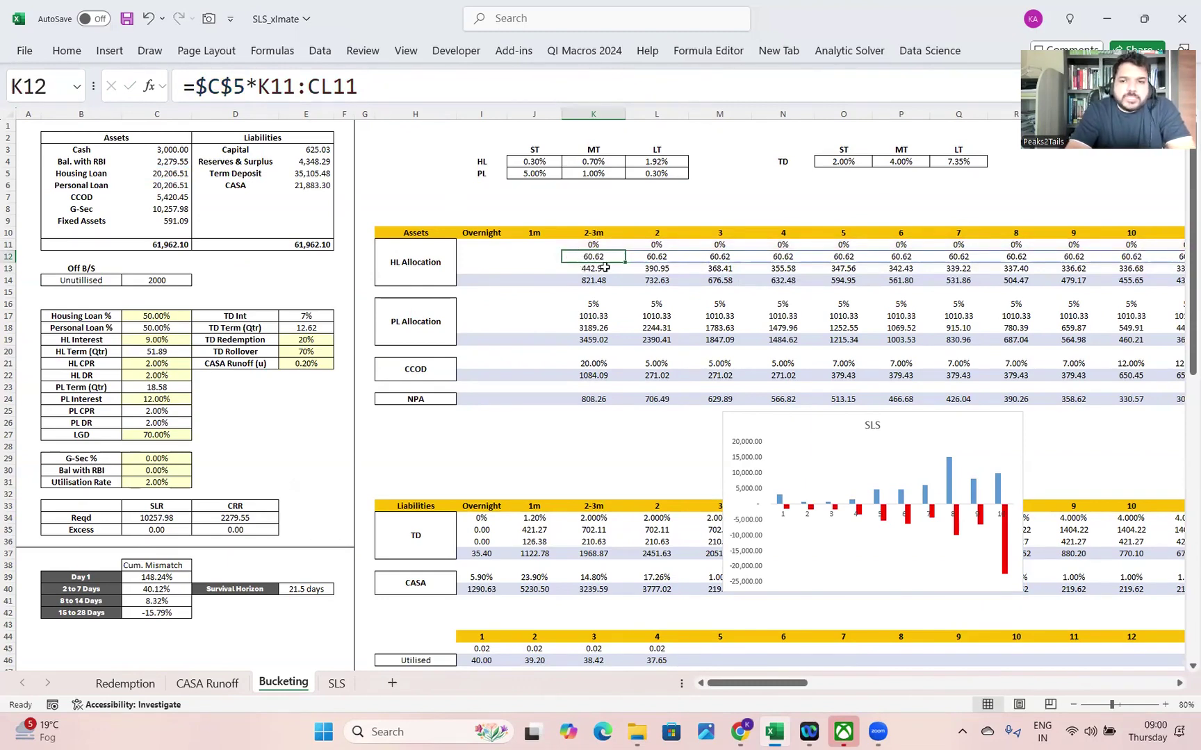
Go through the allocated housing loan amounts in row 12 for buckets 2 to 5
left_click(660, 257)
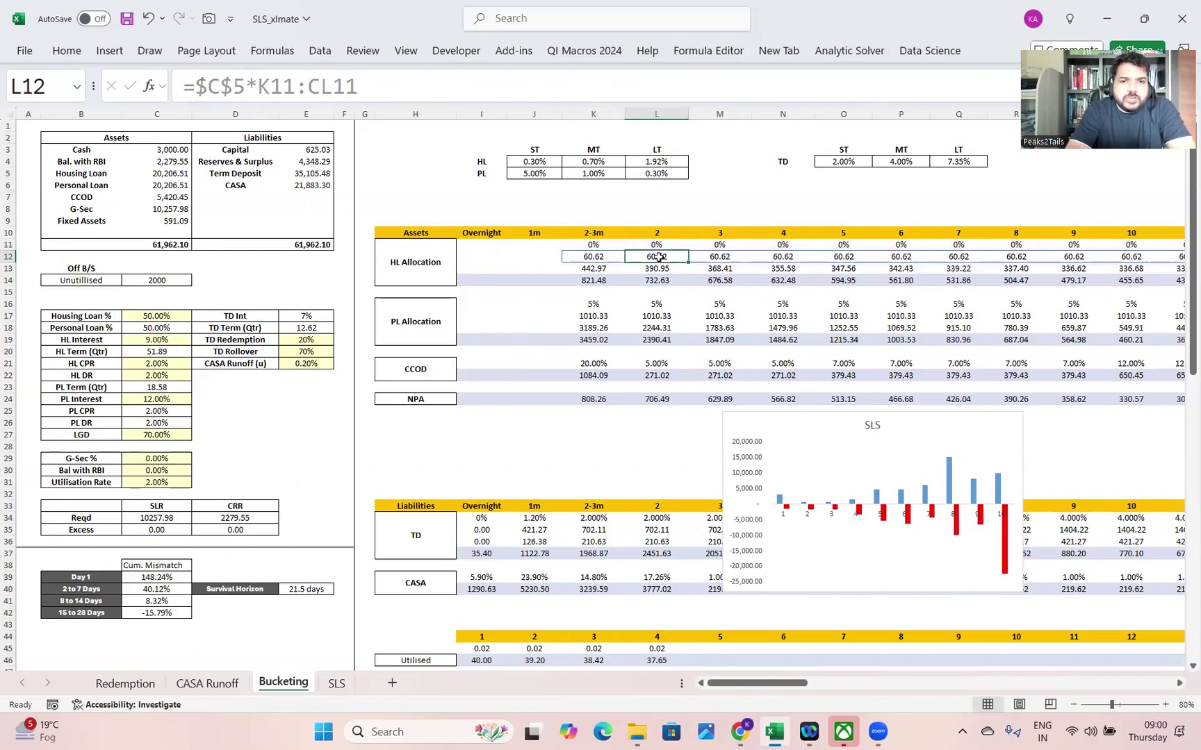
left_click(717, 257)
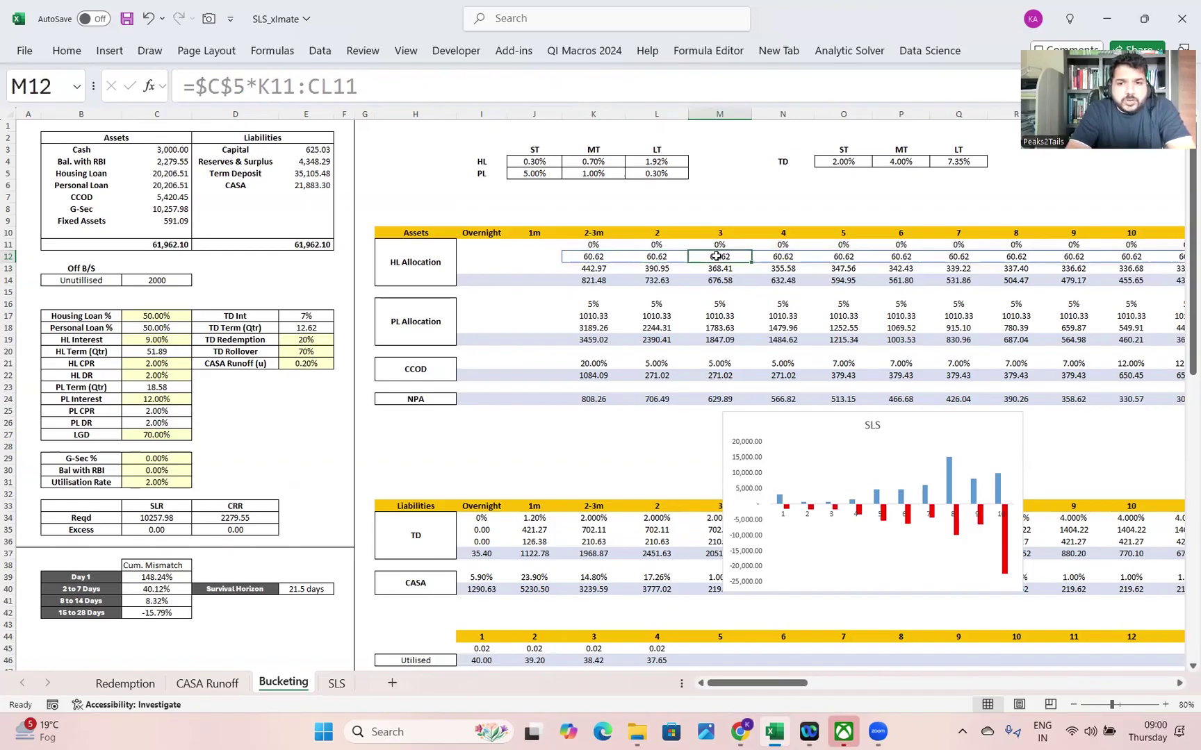
left_click(786, 256)
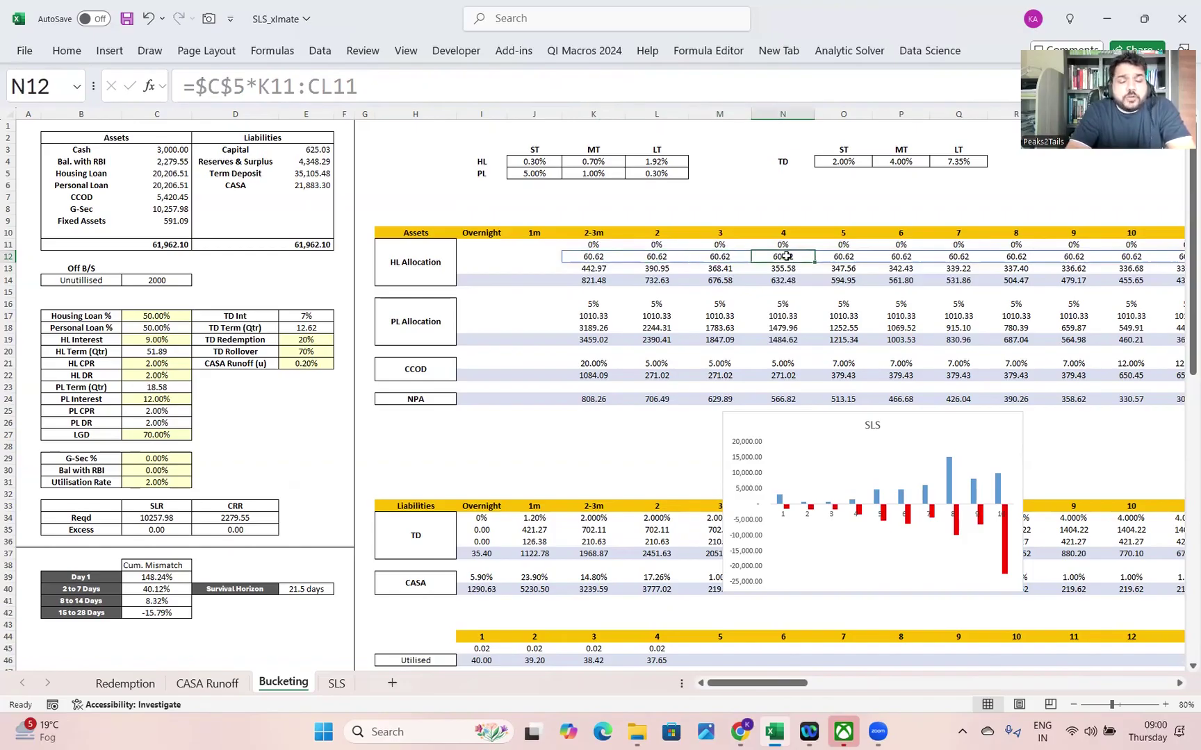
left_click(854, 255)
left_click_drag(757, 683, 587, 641)
Inspect the P2T.fnAmort_Fixed formula in K13, temporarily enlarging the formula display
left_click(583, 268)
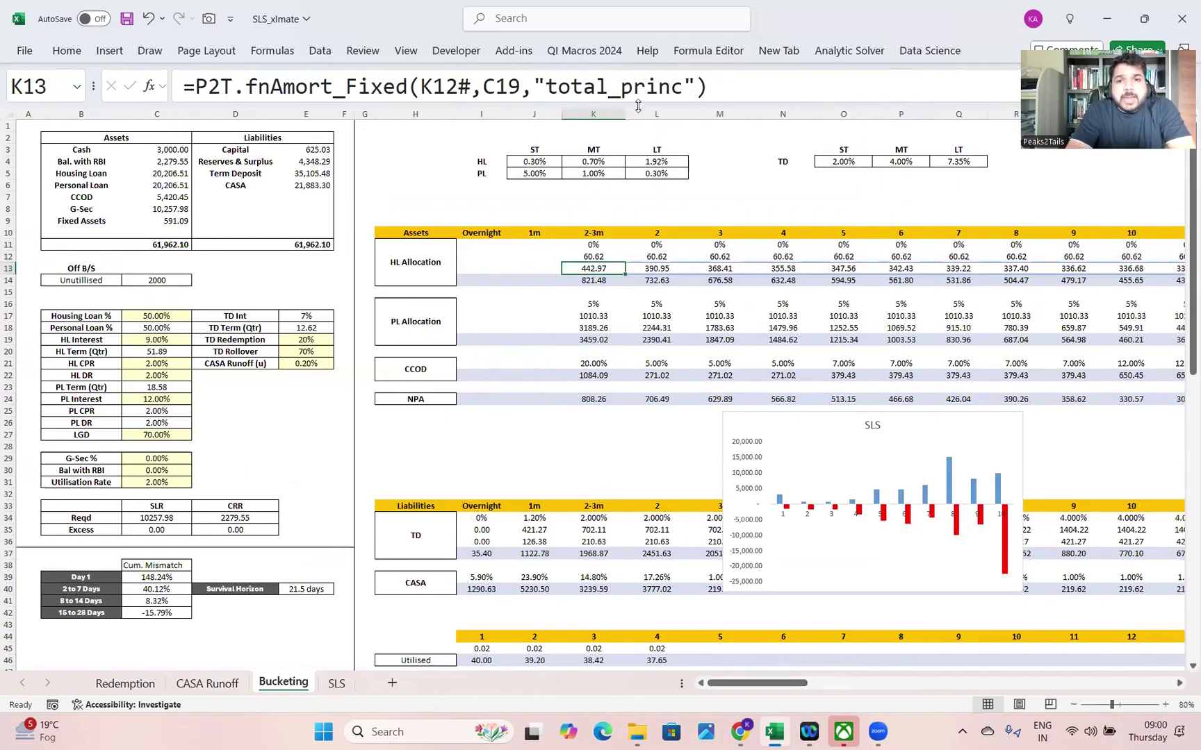
left_click_drag(638, 106, 653, 252)
left_click_drag(457, 255, 458, 116)
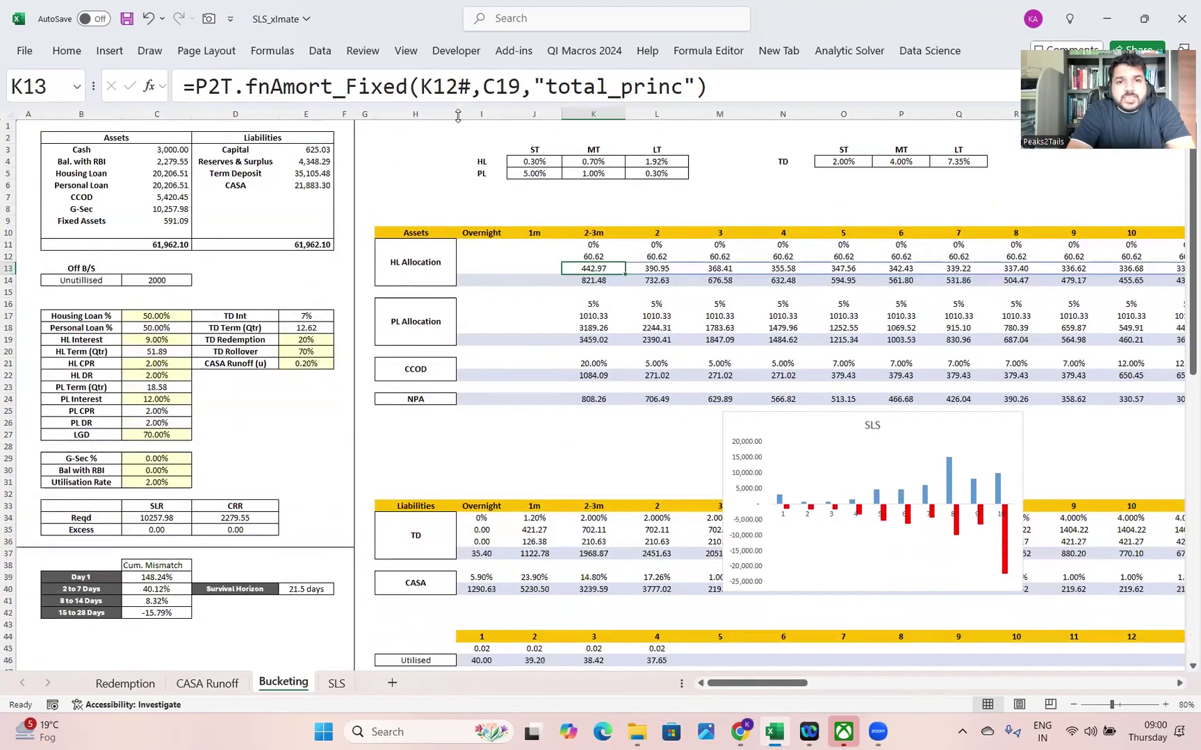
Examine the K13 formula in Excel Labs, browse the workbook's named functions, and close the add-in
left_click(999, 125)
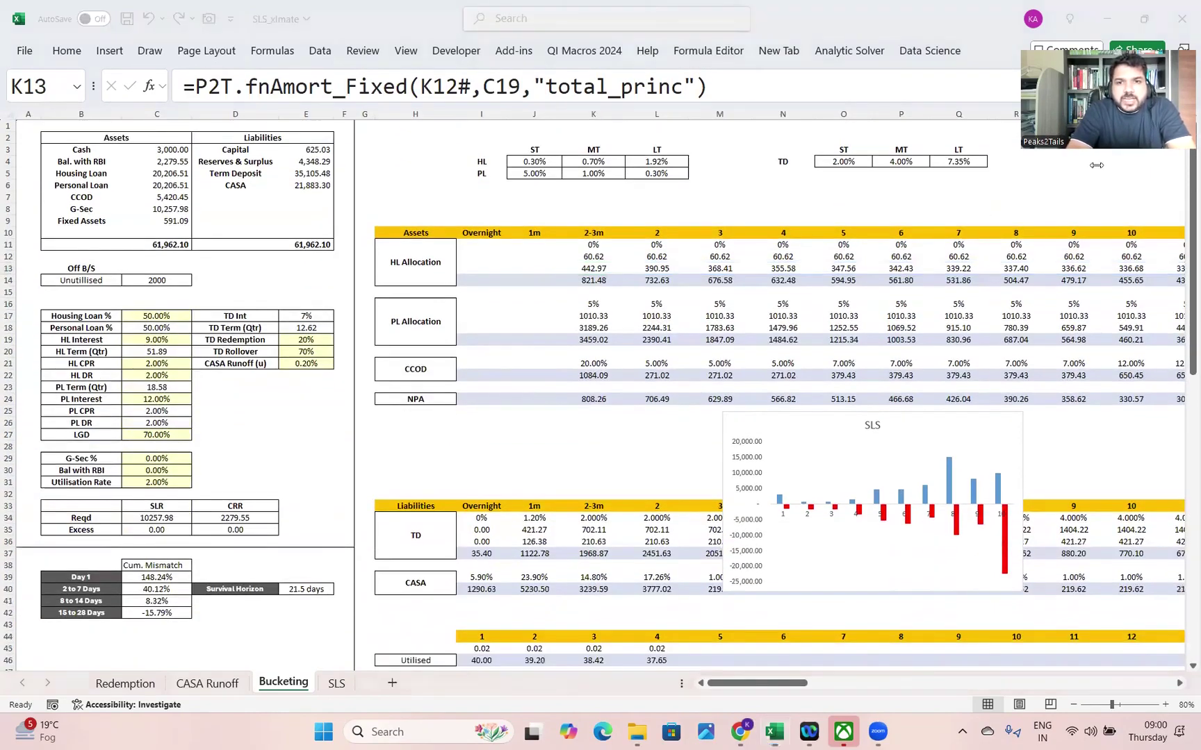
left_click(307, 88)
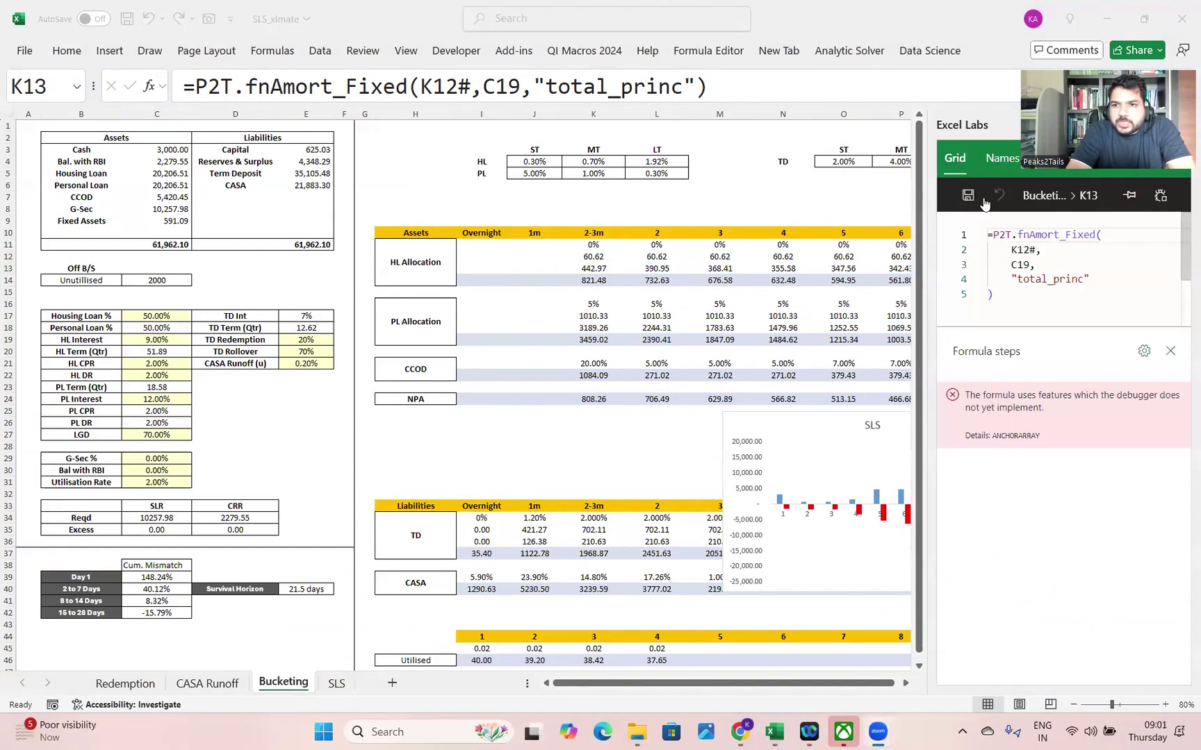
left_click(1002, 163)
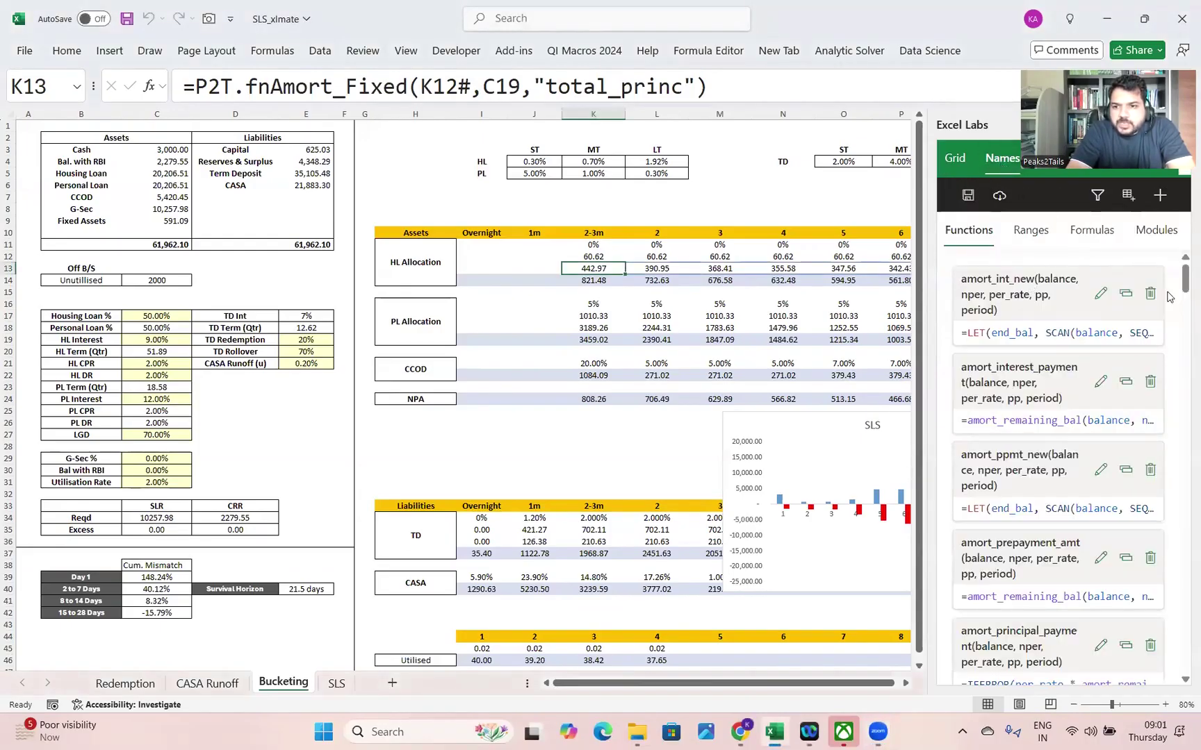
left_click_drag(1185, 277, 1184, 219)
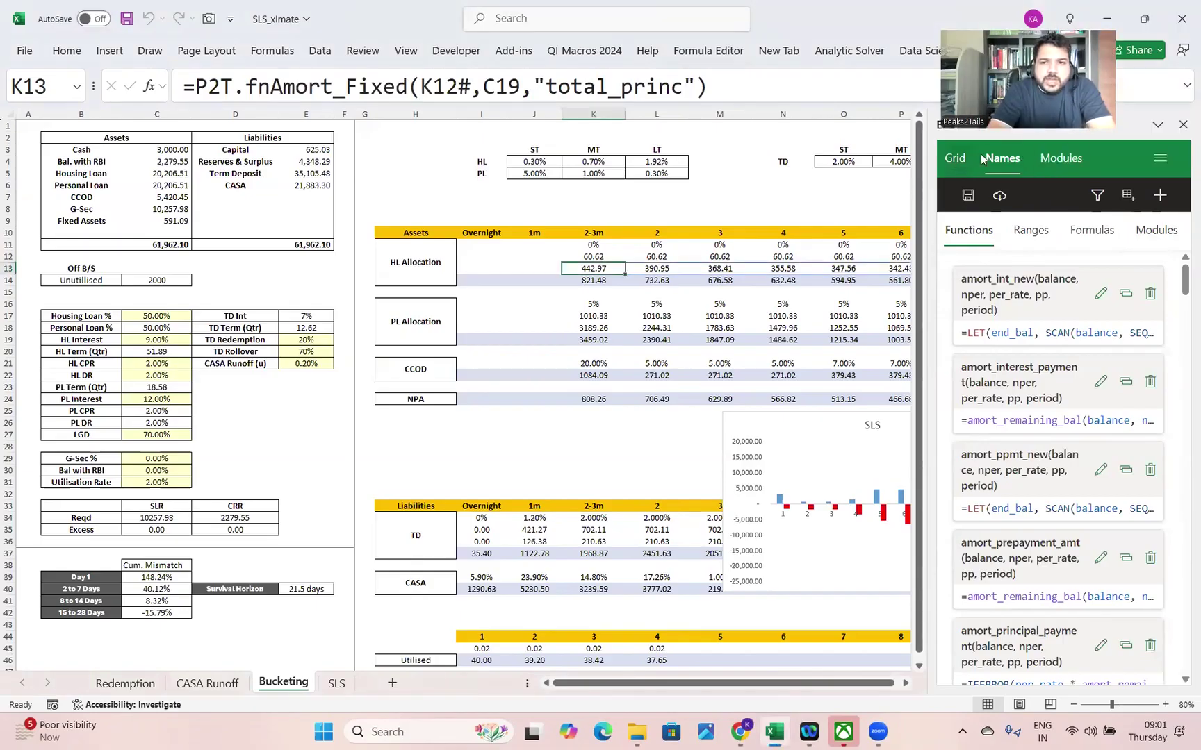
left_click(1183, 125)
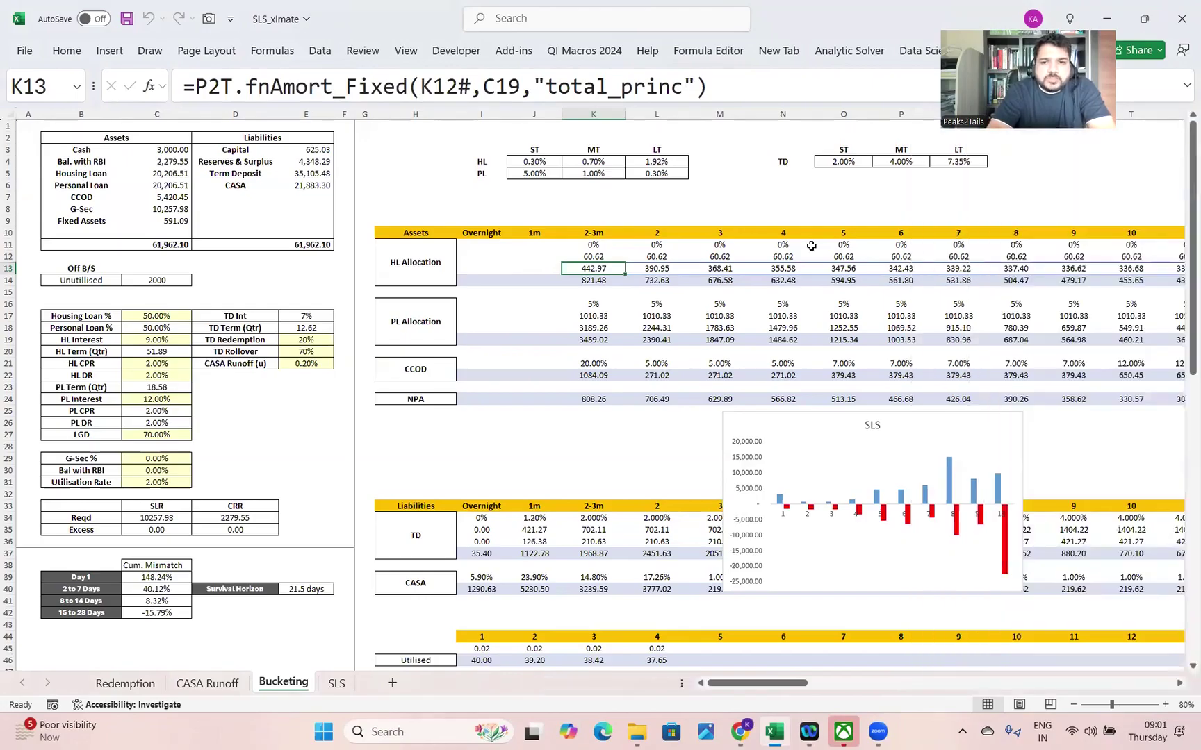
Review the amortised housing loan principal in row 13 and inspect the P2T.fnPrincAdj formula in K14 with the formula display enlarged
left_click_drag(604, 267, 1185, 264)
left_click_drag(958, 687, 740, 686)
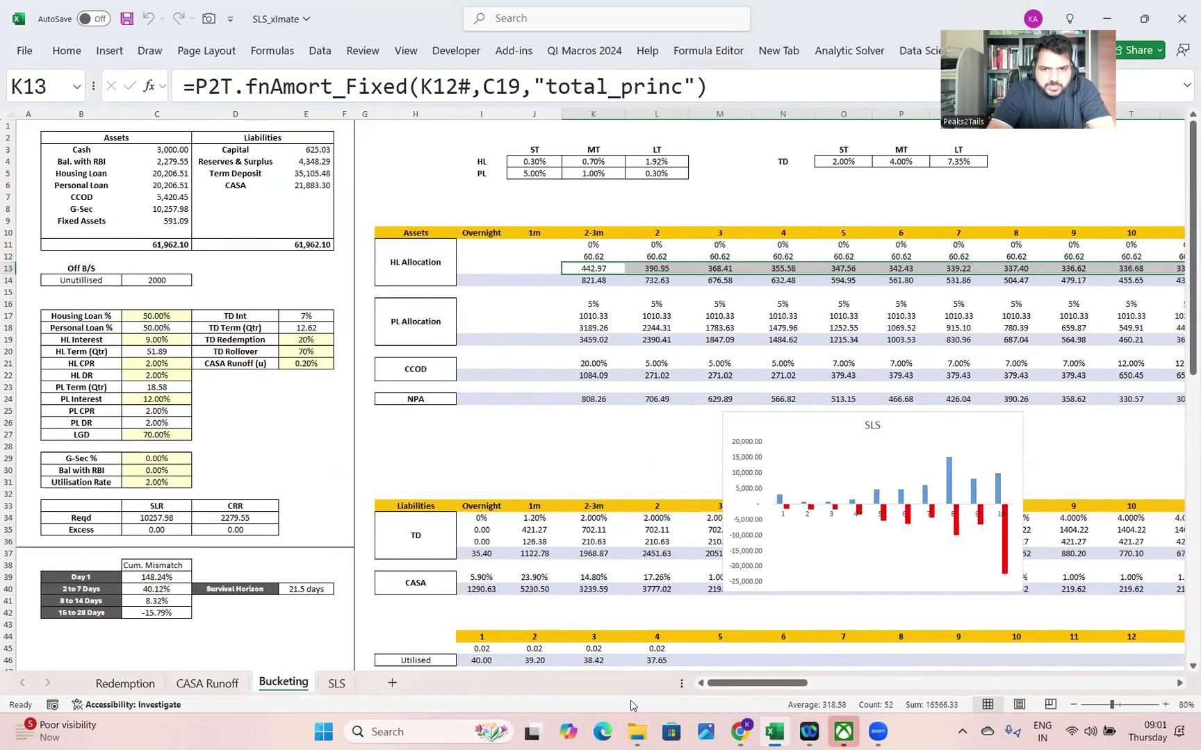
left_click(596, 281)
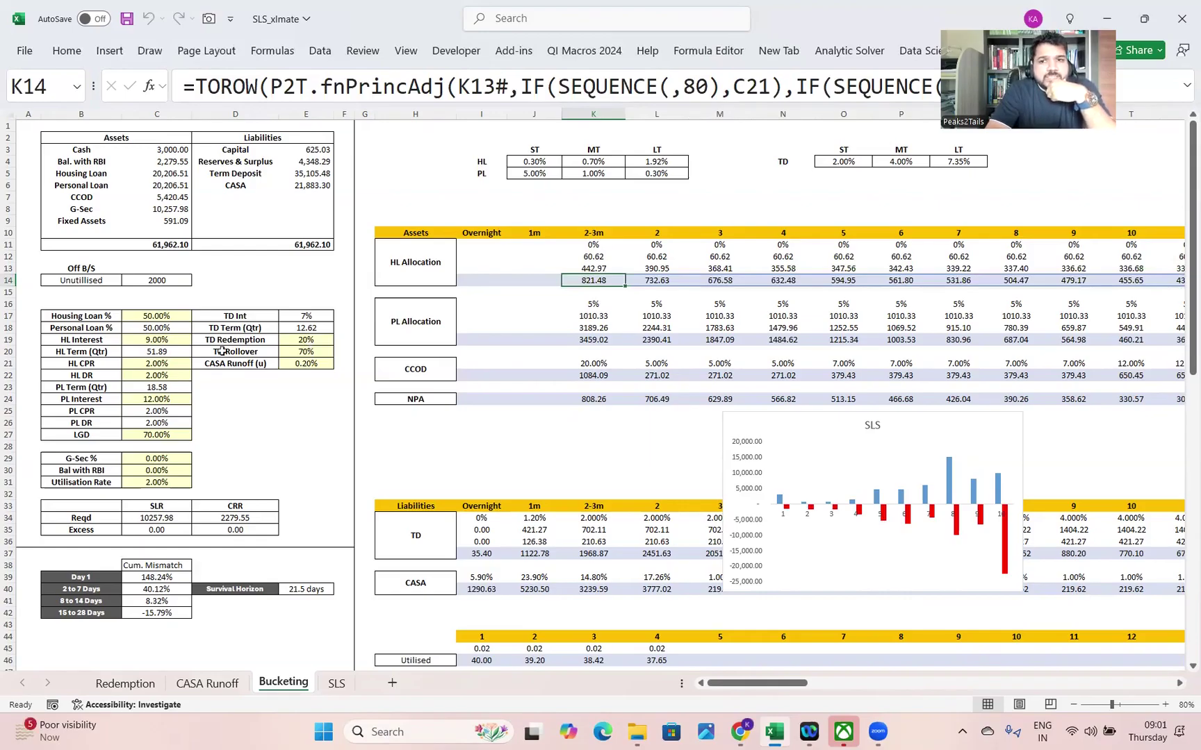
left_click_drag(439, 103, 453, 216)
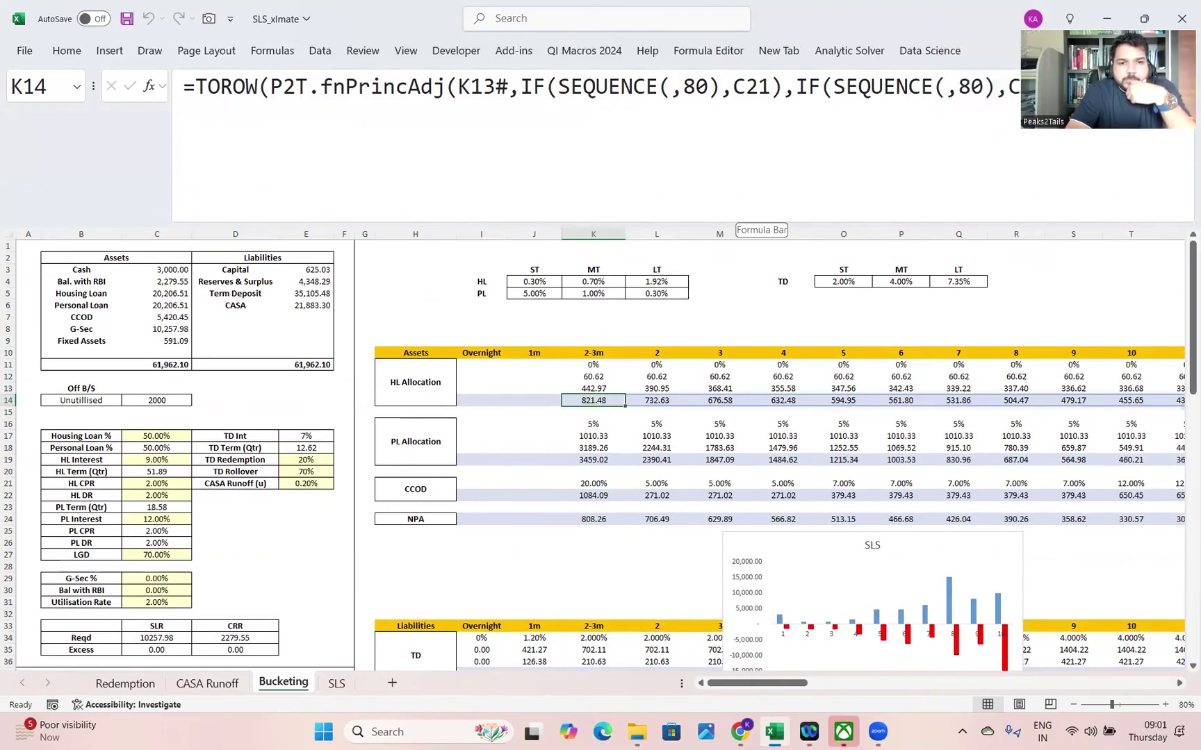
left_click(958, 84)
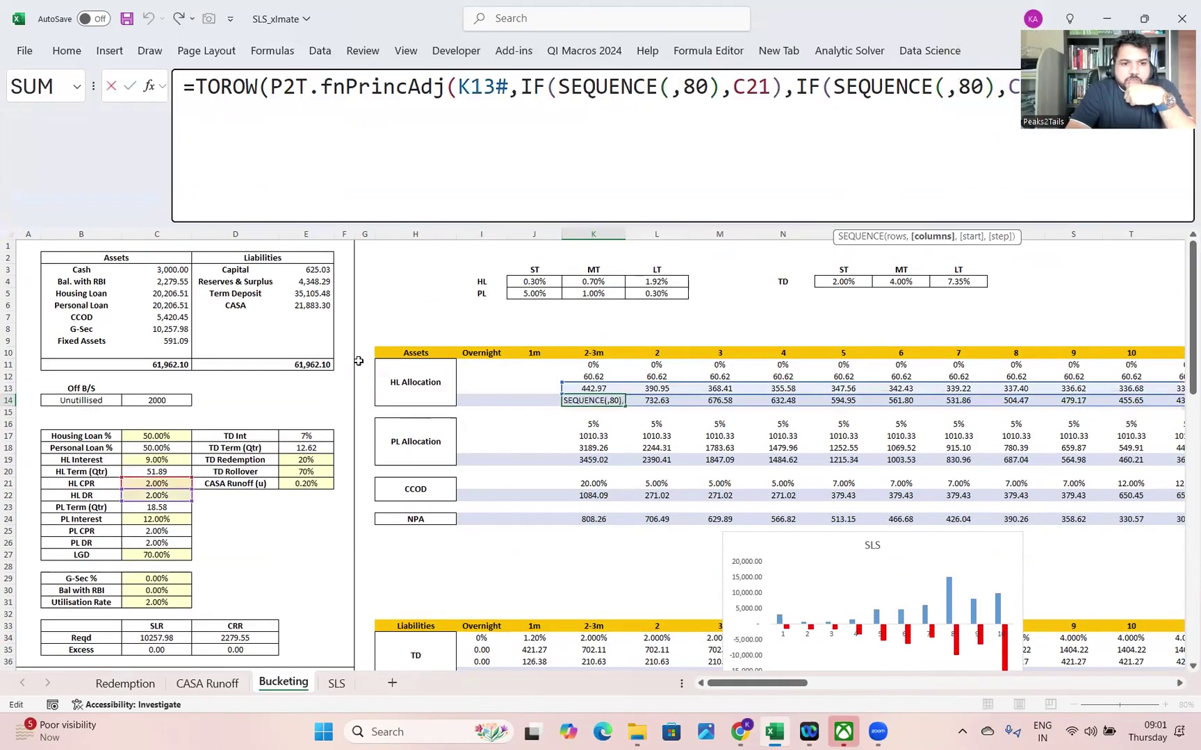
key("Escape")
left_click_drag(597, 389, 671, 388)
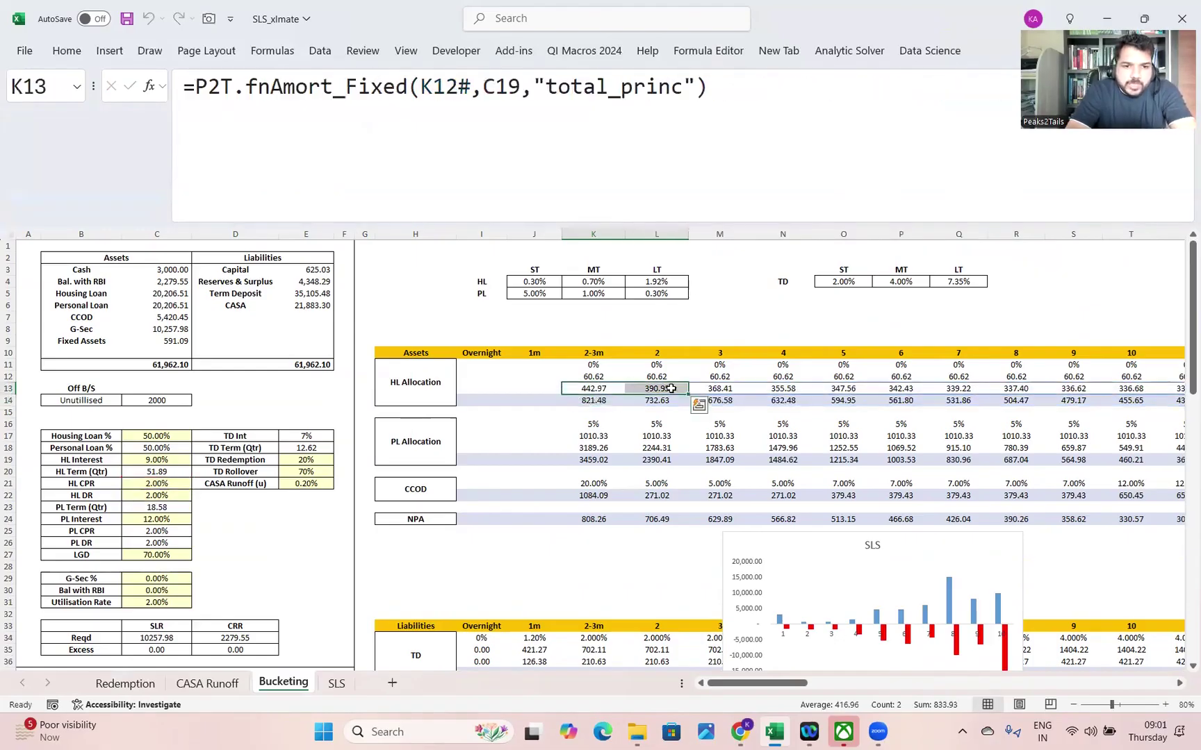
left_click(593, 401)
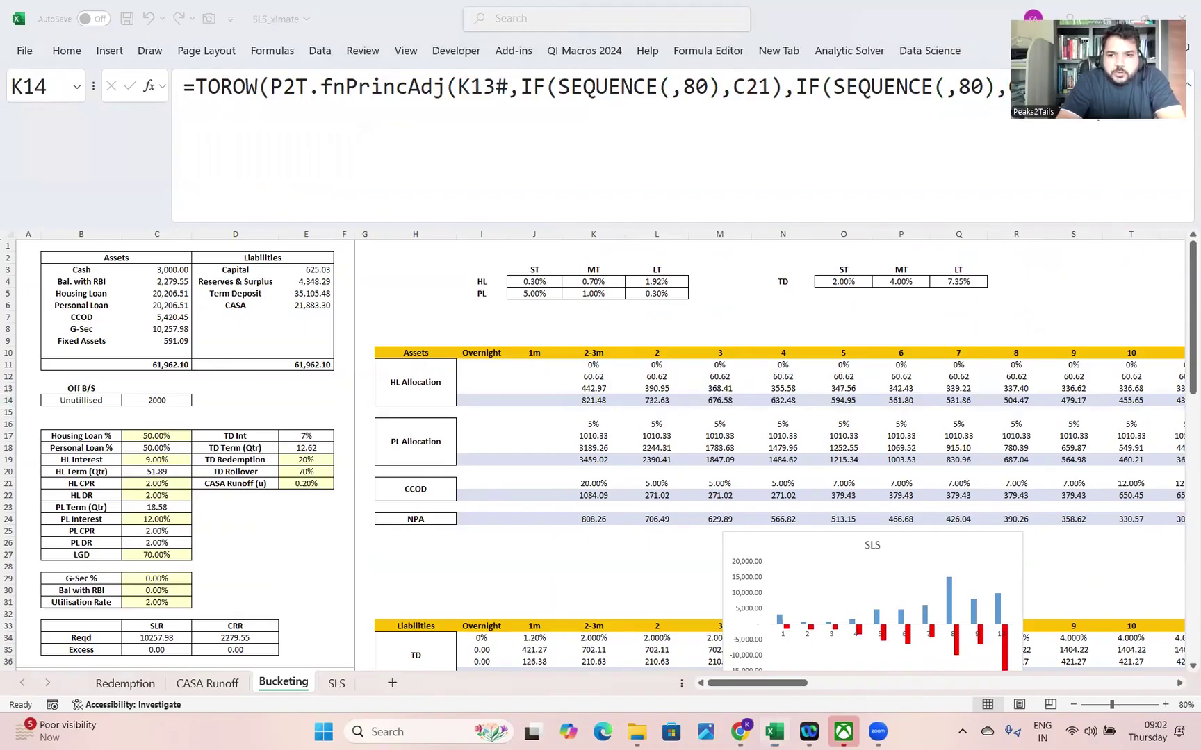
Set the HL CPR in C21 to 0% and compare the scheduled principal in row 13 with the adjusted principal in row 14
left_click(147, 484)
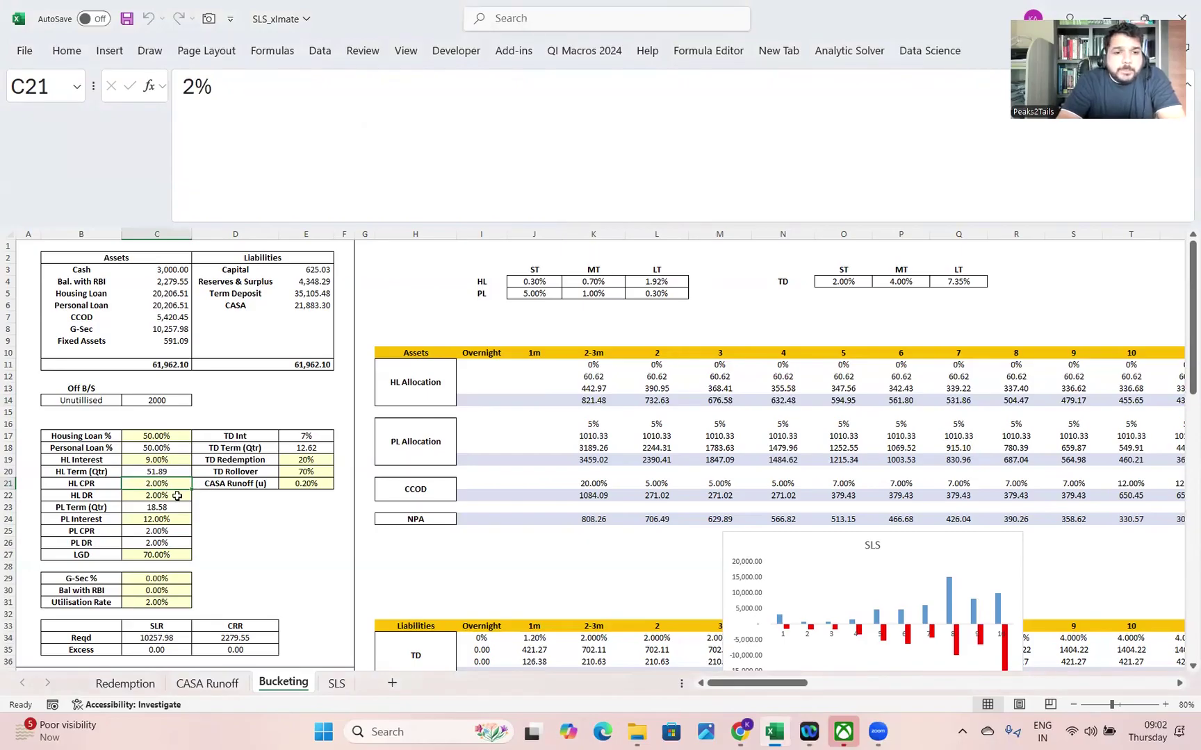
type("0")
key("Return")
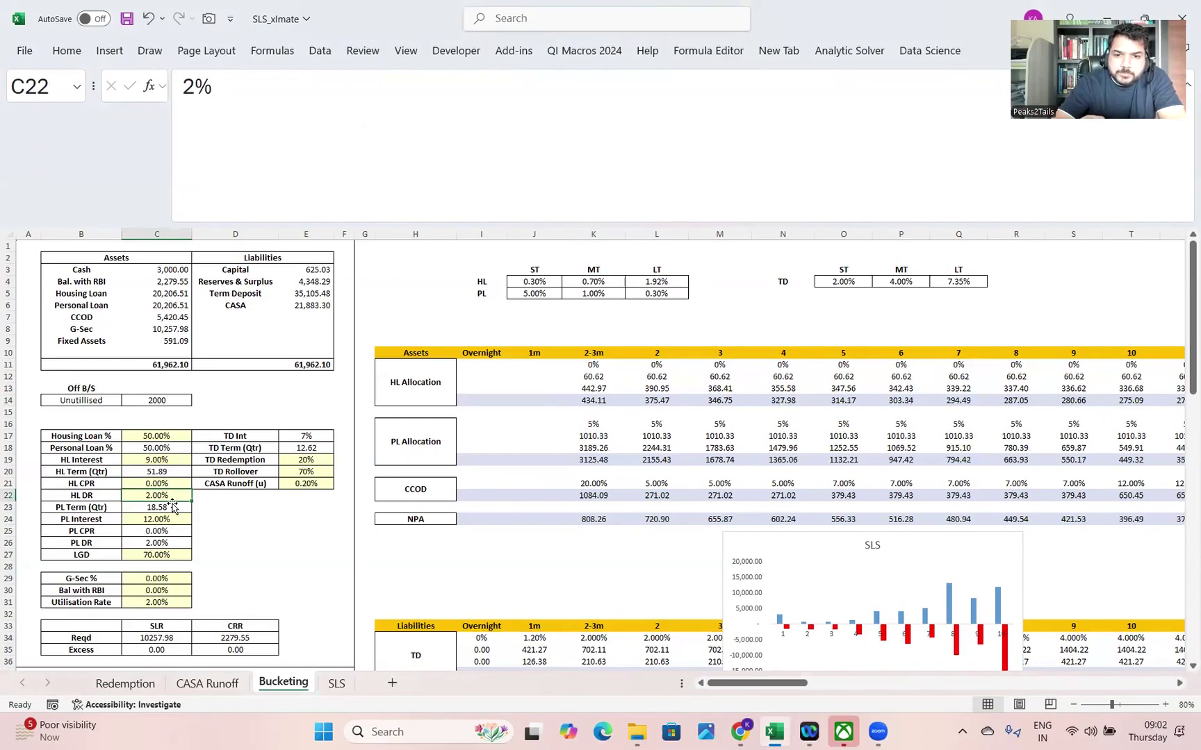
left_click(597, 400)
left_click_drag(597, 400, 825, 400)
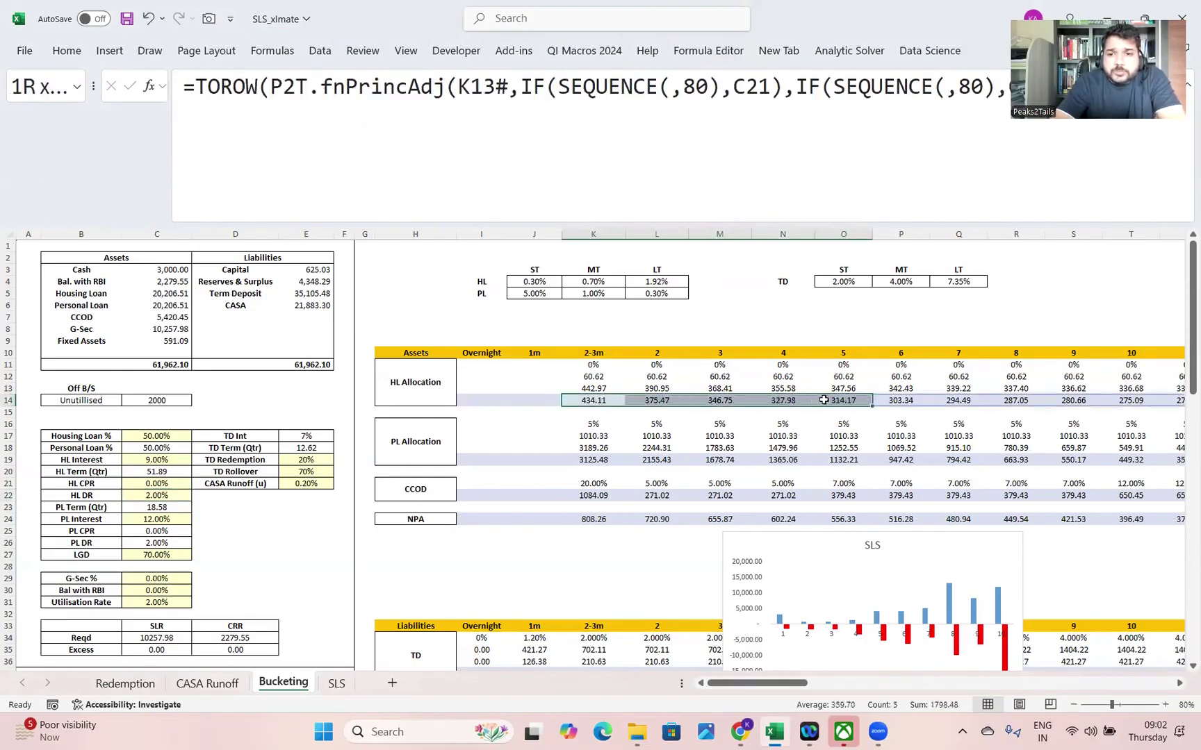
left_click(576, 388)
left_click(585, 400)
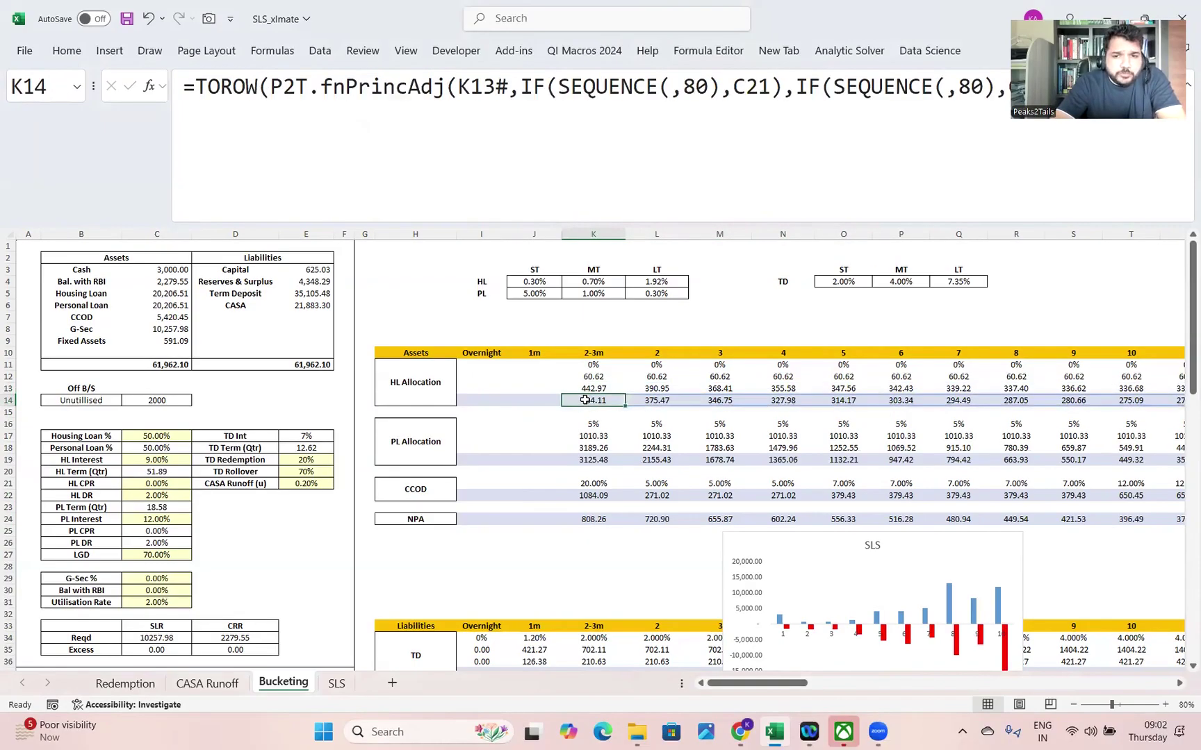
Restore the HL CPR to 2% and review the adjusted housing loan principal in K14 to N14
left_click(162, 481)
type("2")
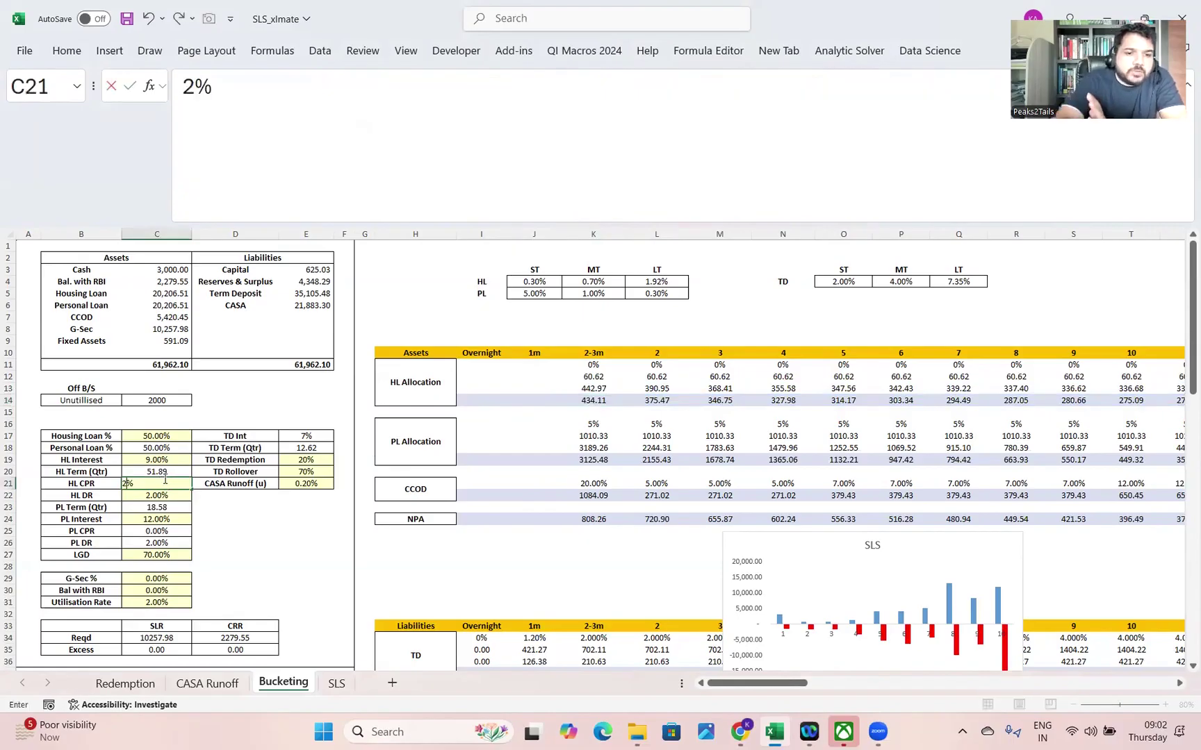
left_click(268, 566)
left_click_drag(595, 400, 773, 405)
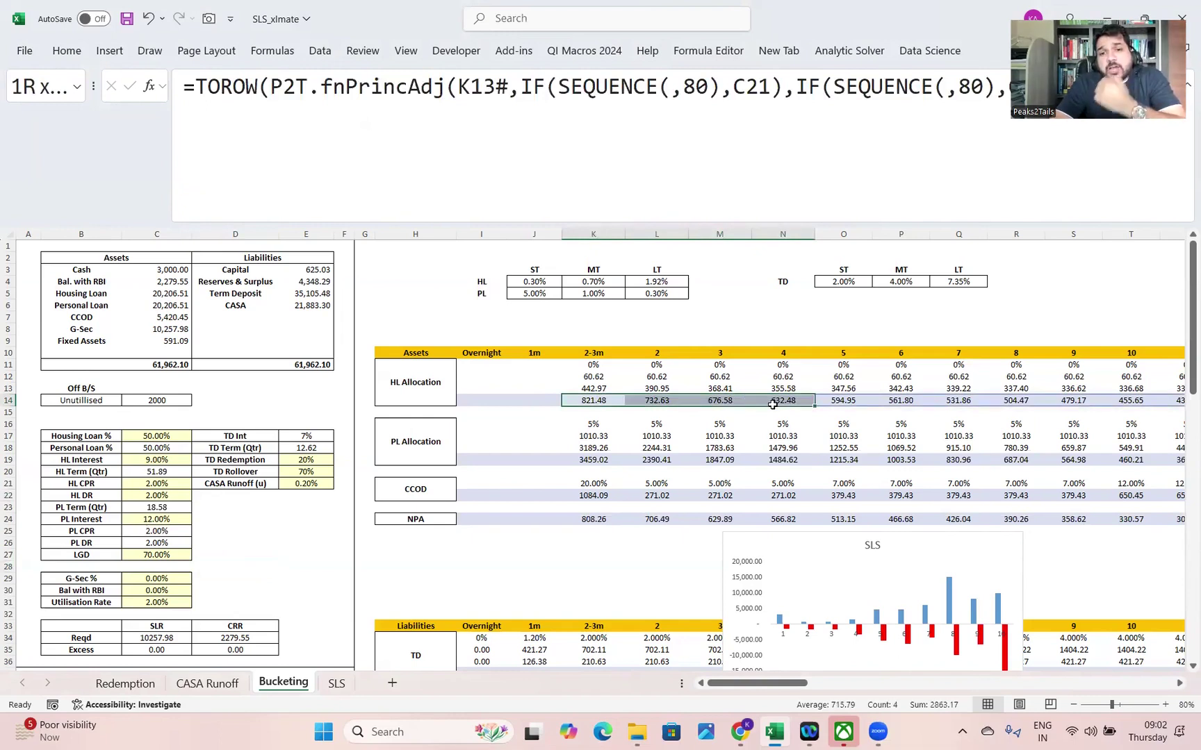
left_click_drag(773, 404, 773, 405)
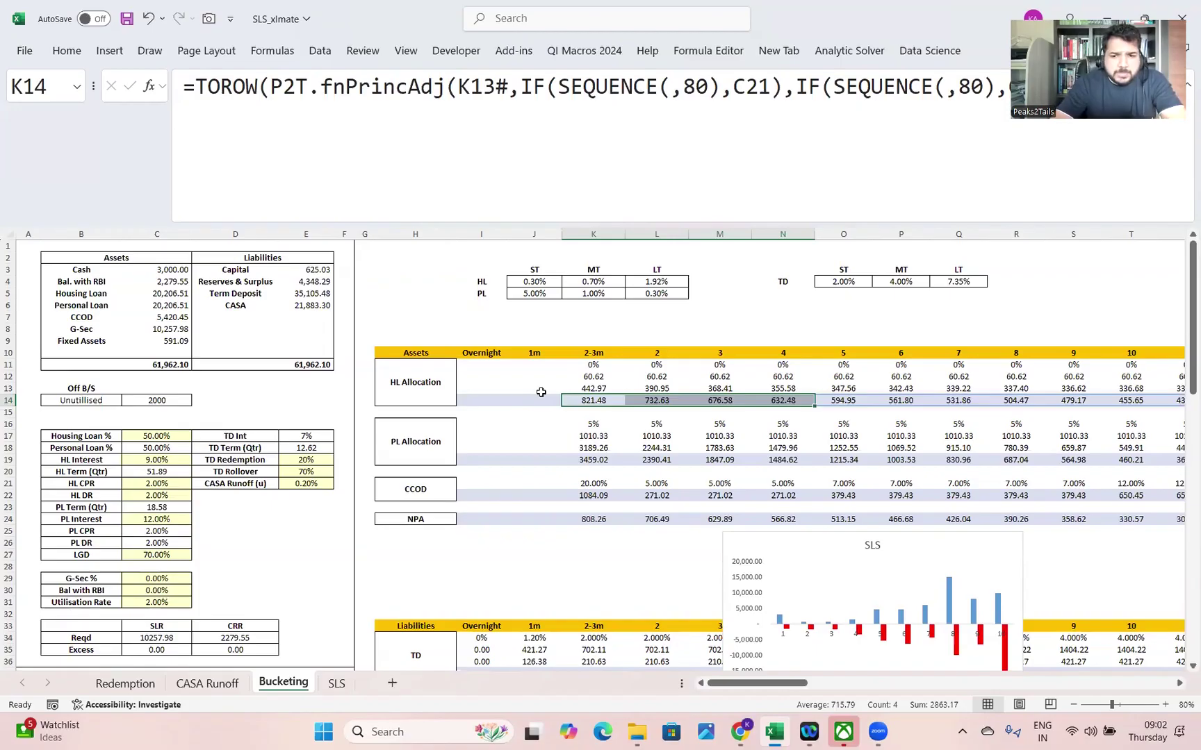
Set the HL CPR to 0% again and go through the adjusted principal in row 14 up to bucket 5
left_click(174, 474)
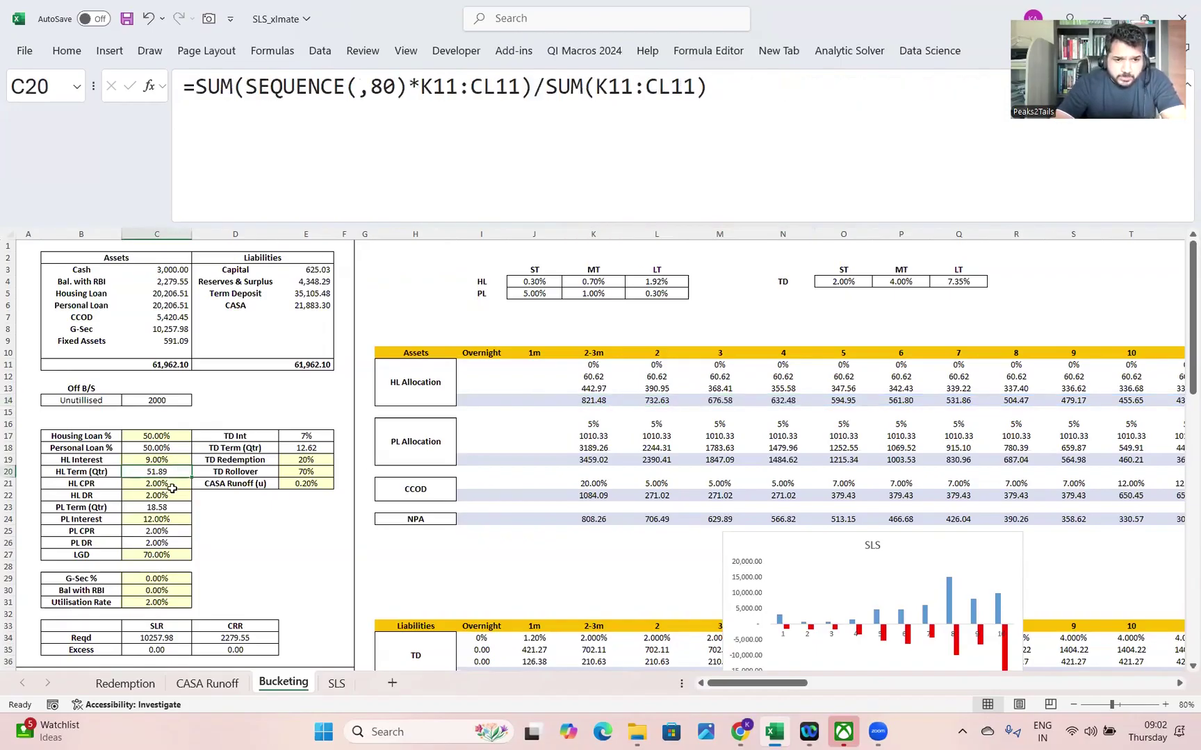
left_click(174, 483)
type("0")
left_click(278, 530)
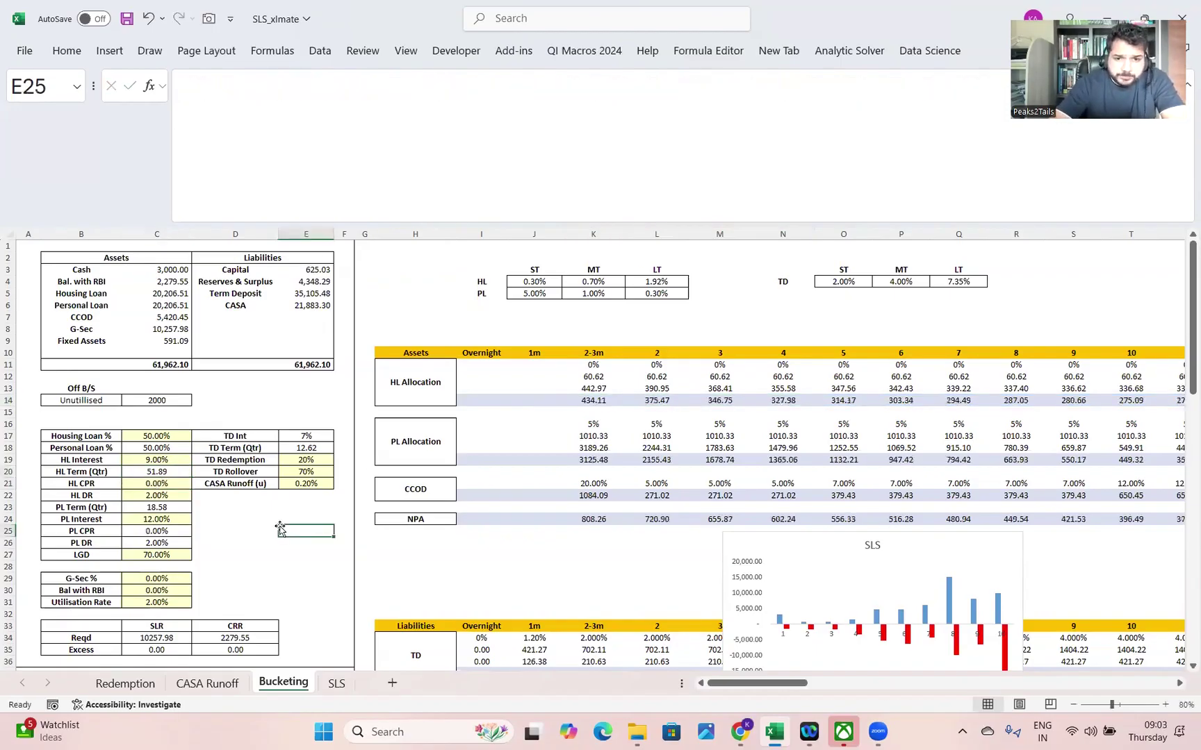
left_click_drag(589, 401, 844, 403)
Try the HL CPR at 2% and at 5%, checking the adjusted principal in K14
left_click(159, 484)
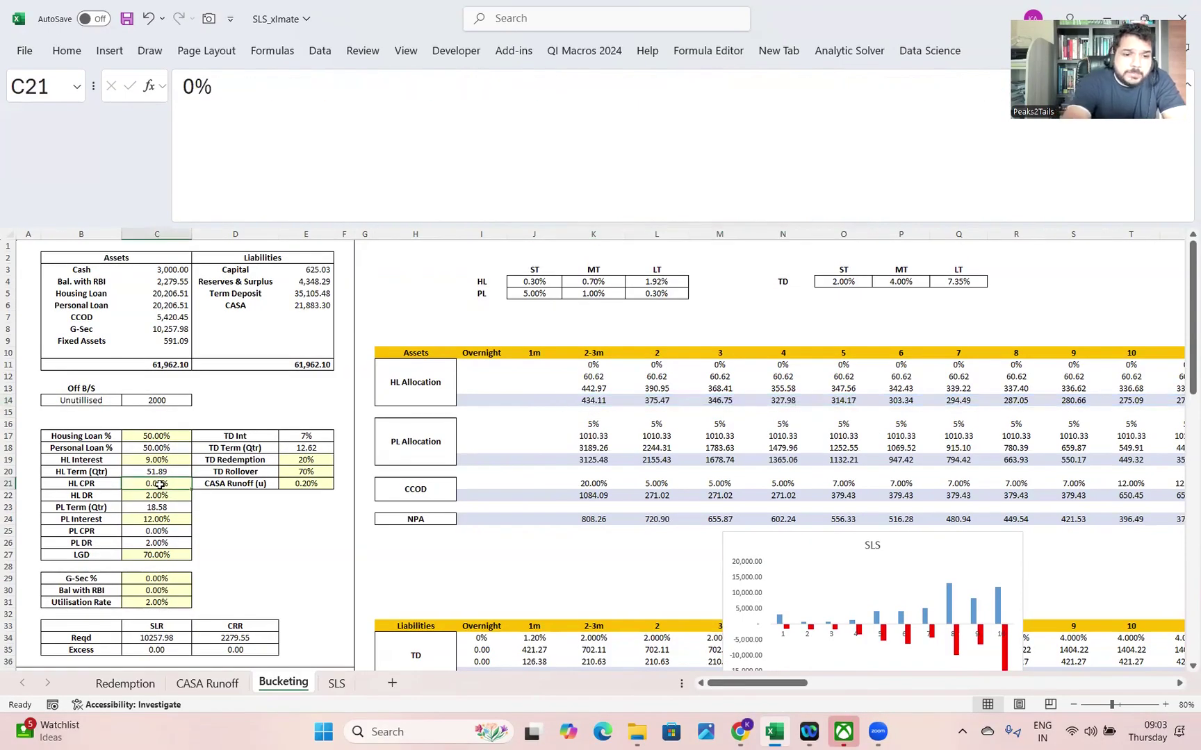
type("2")
left_click(278, 539)
left_click(167, 481)
type("5")
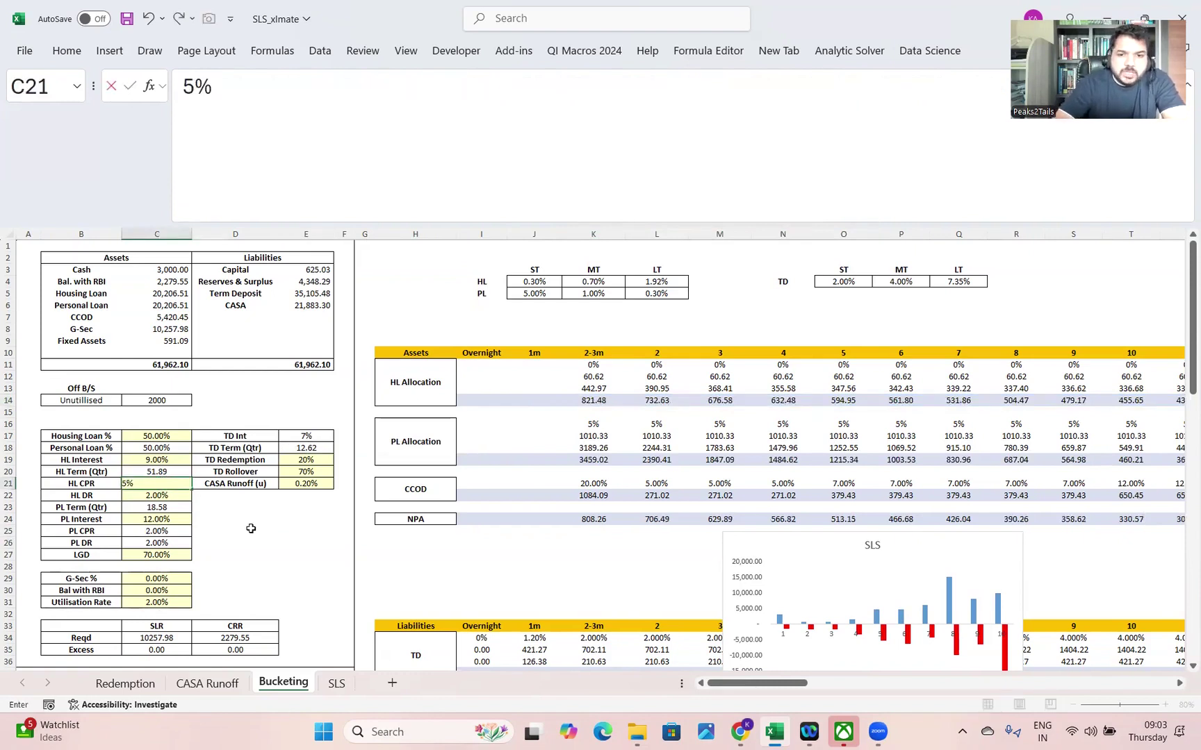
left_click(247, 542)
left_click(597, 401)
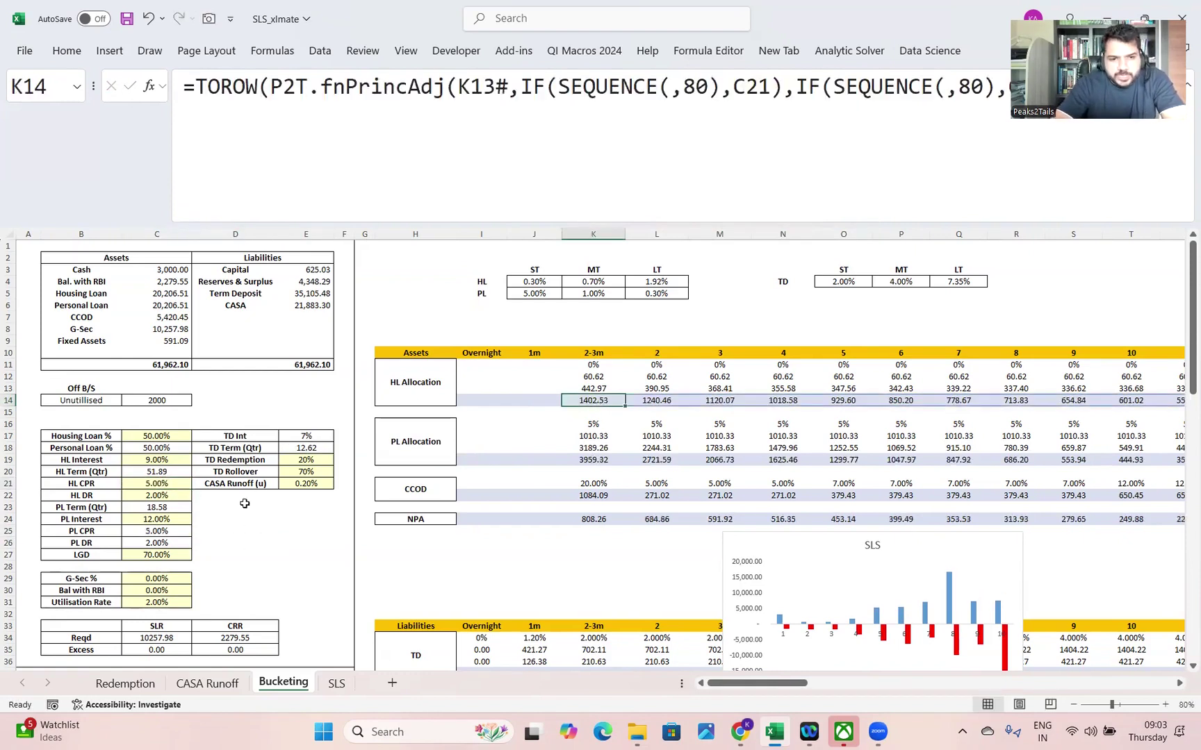
Return the HL CPR to 2% and recheck the adjusted principal in K14
left_click(166, 484)
type("2")
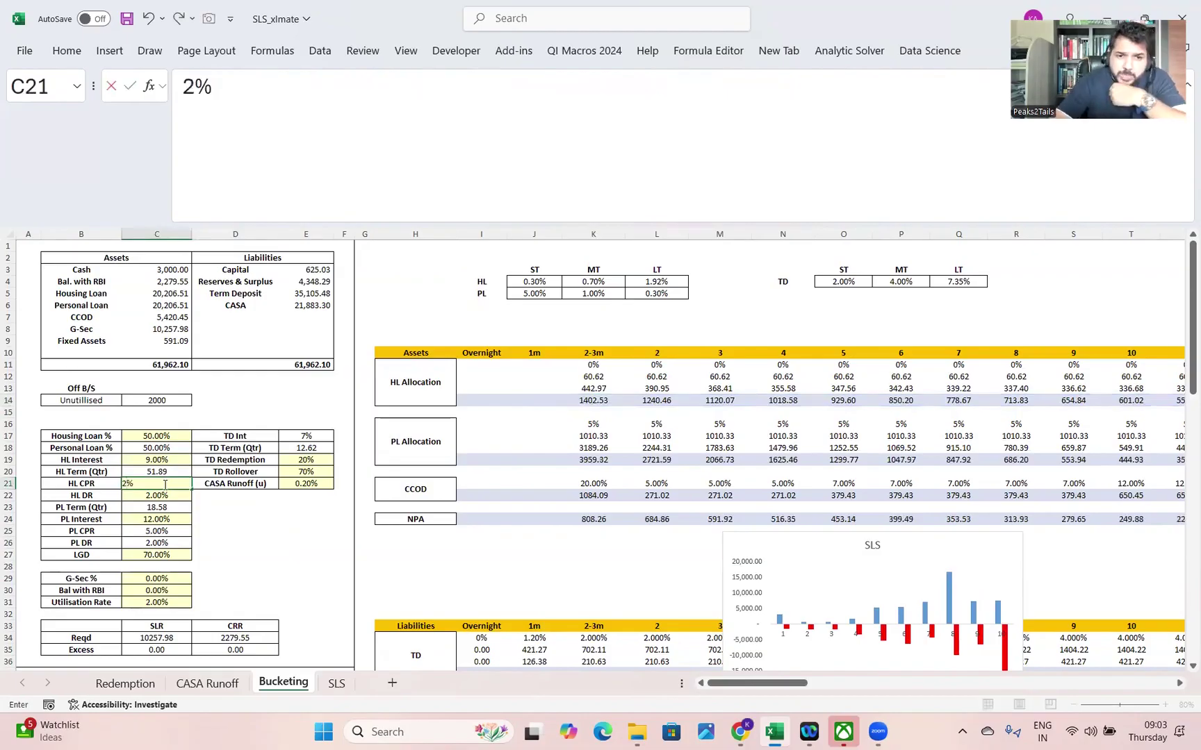
left_click(250, 564)
left_click(591, 401)
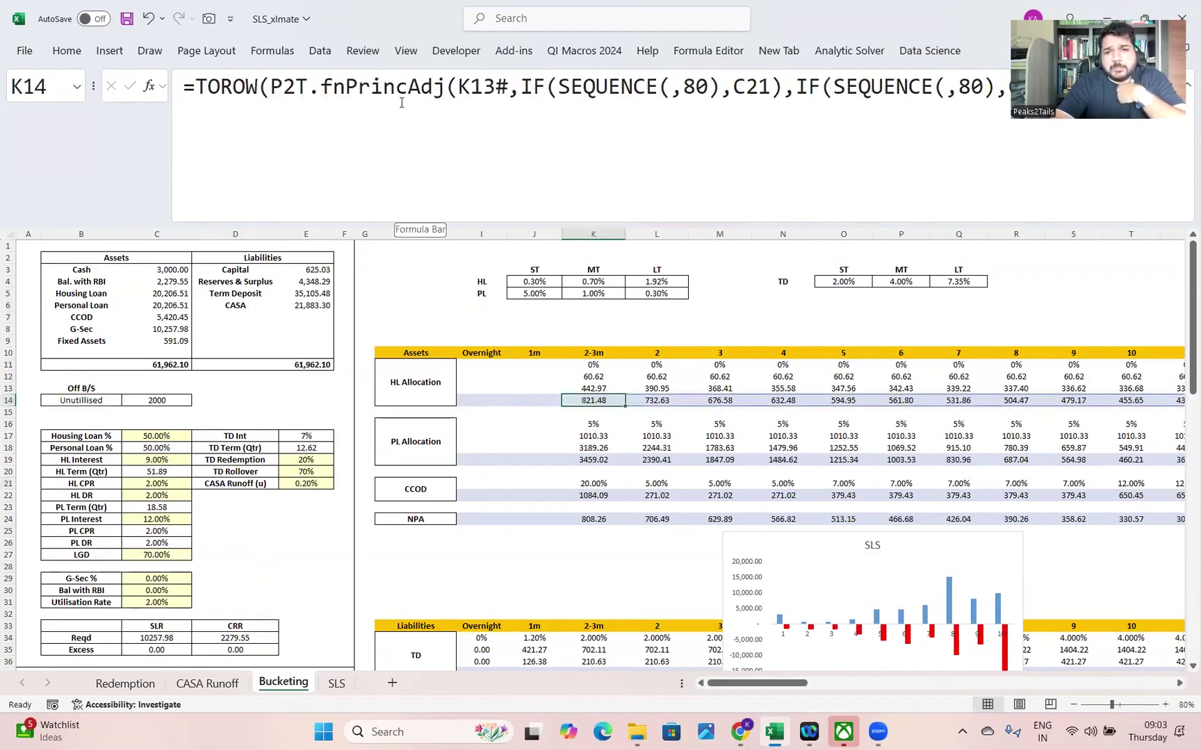
Examine the fnPrincAdj and IF(SEQUENCE(,80),C21) parts of the K14 formula, along with the HL DR and LGD assumptions
left_click(718, 89)
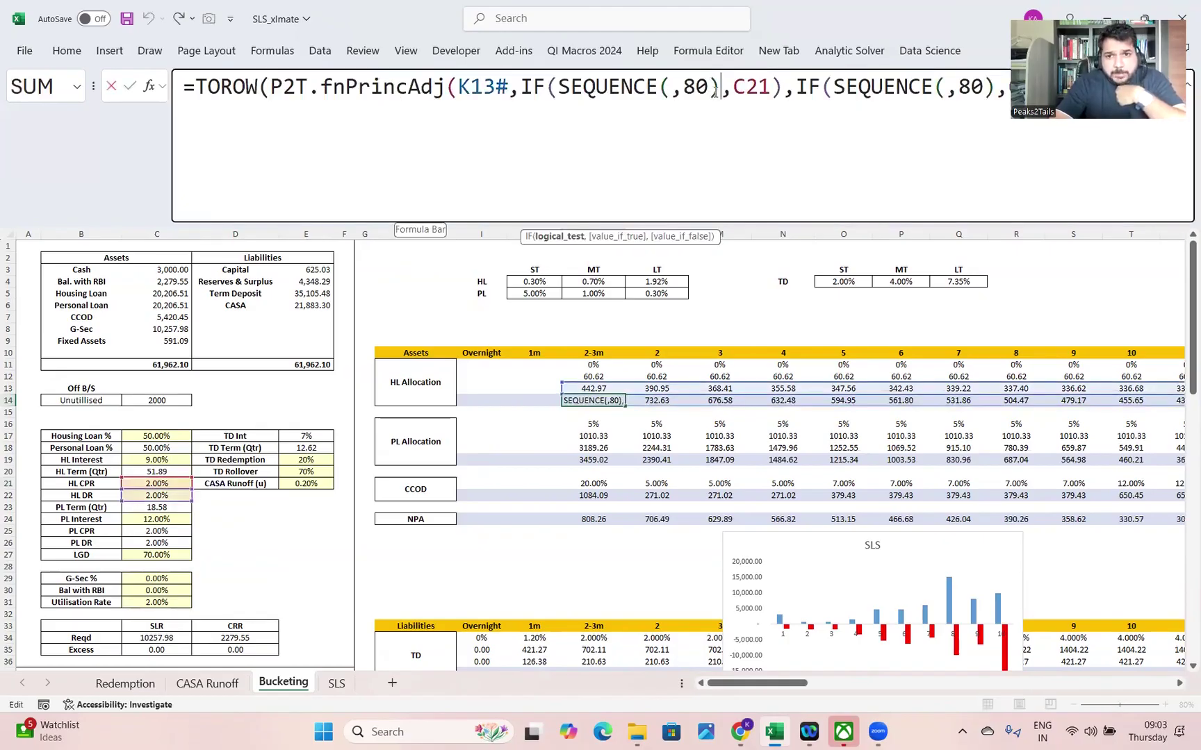
left_click(762, 88)
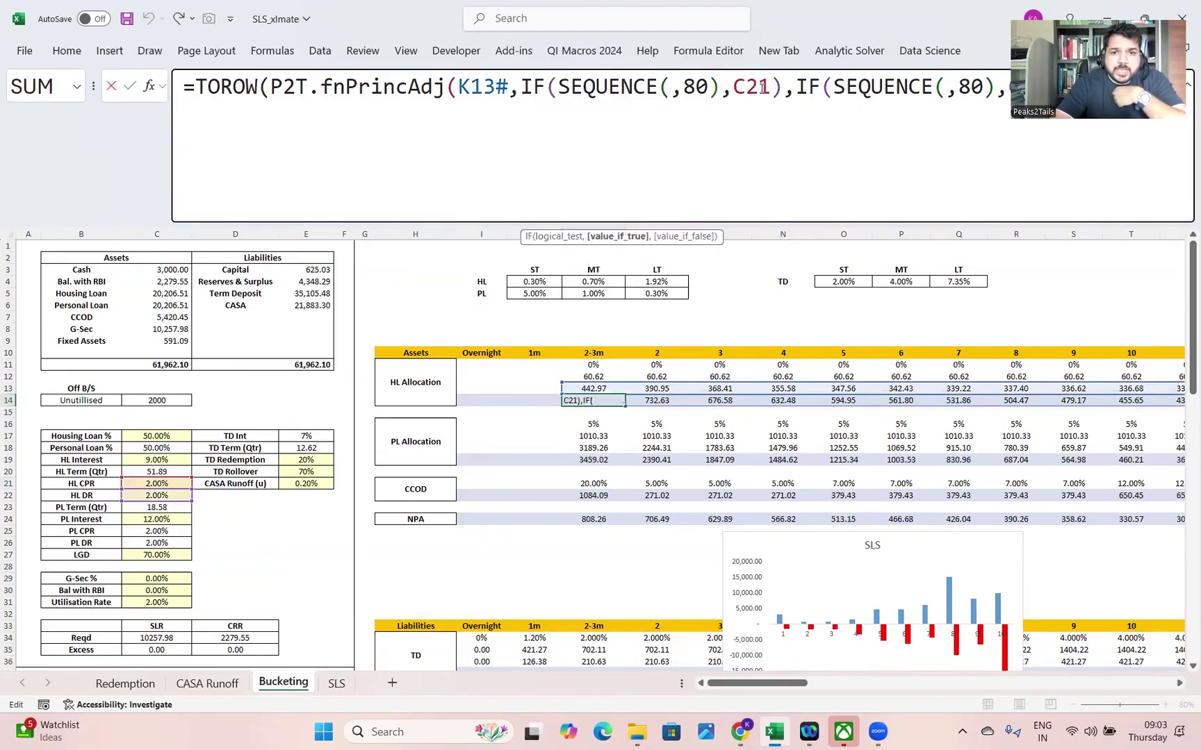
left_click(386, 92)
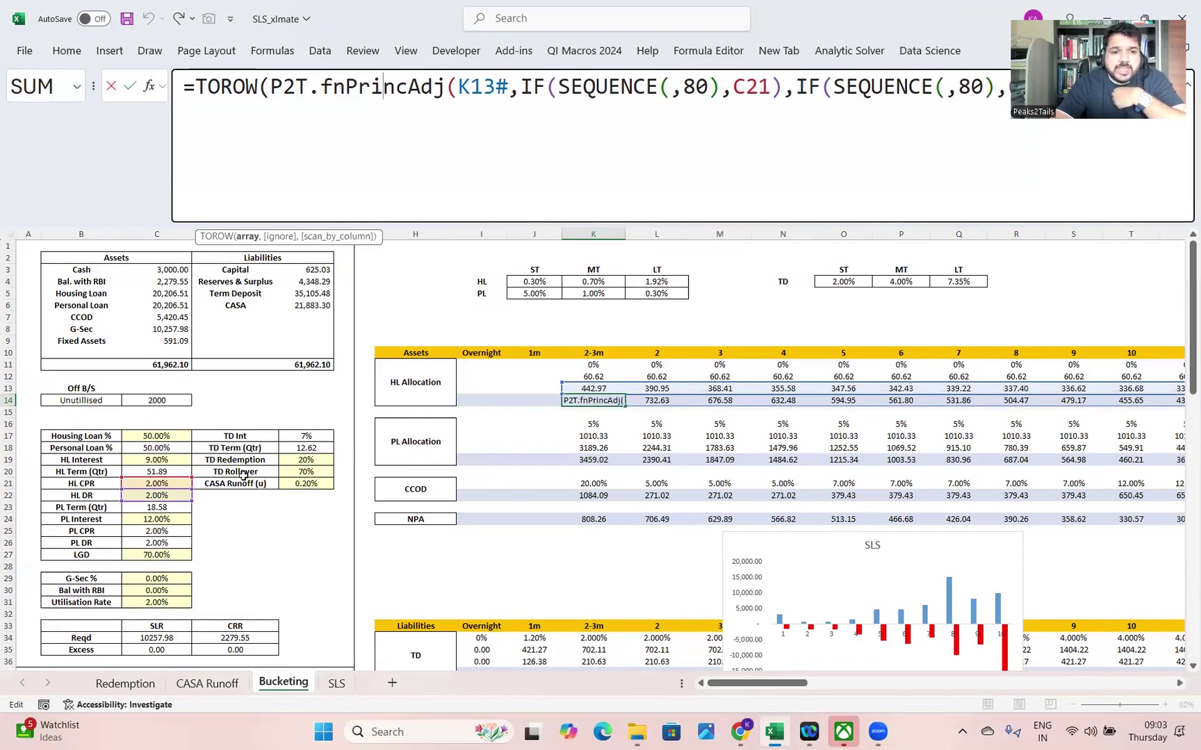
key("ctrl+Return")
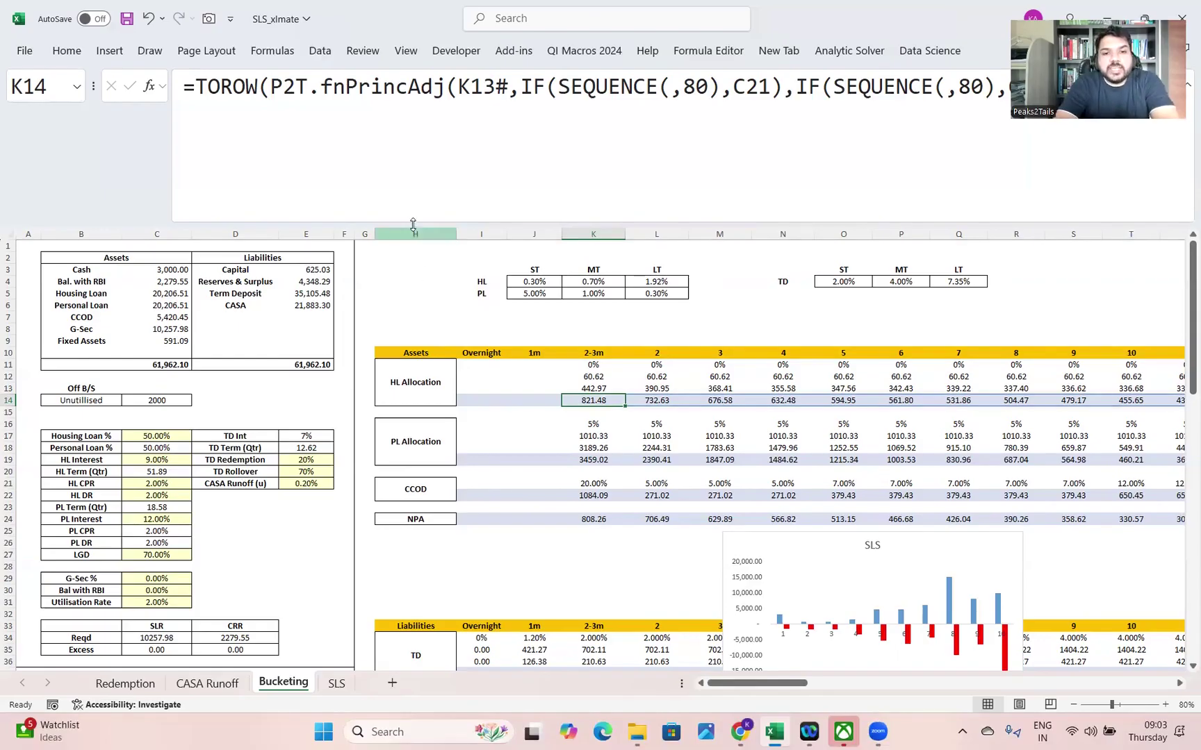
left_click_drag(413, 222, 416, 89)
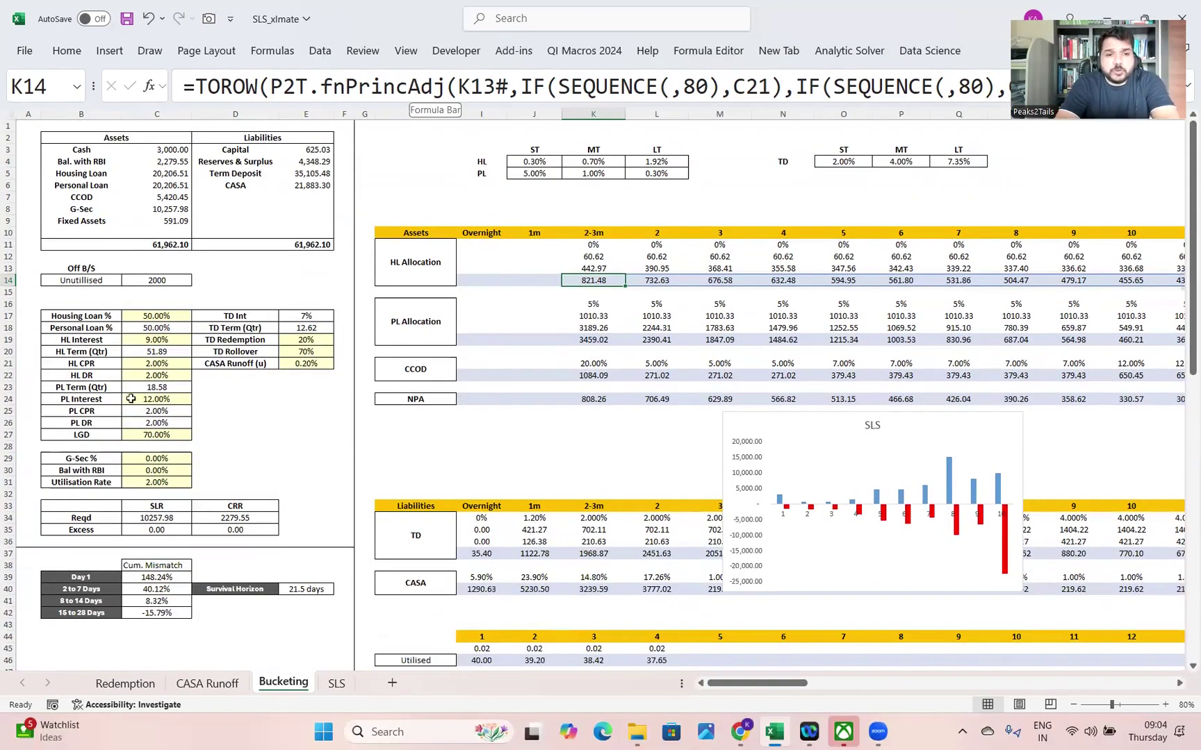
left_click(139, 380)
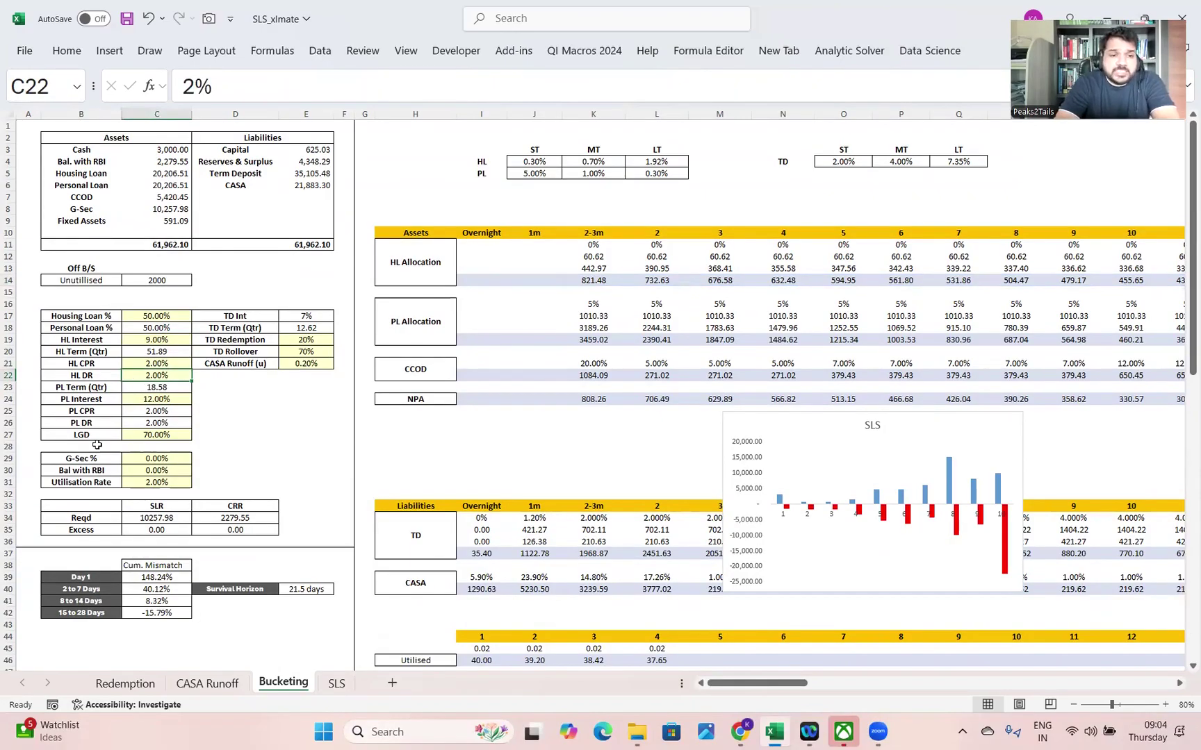
left_click(144, 435)
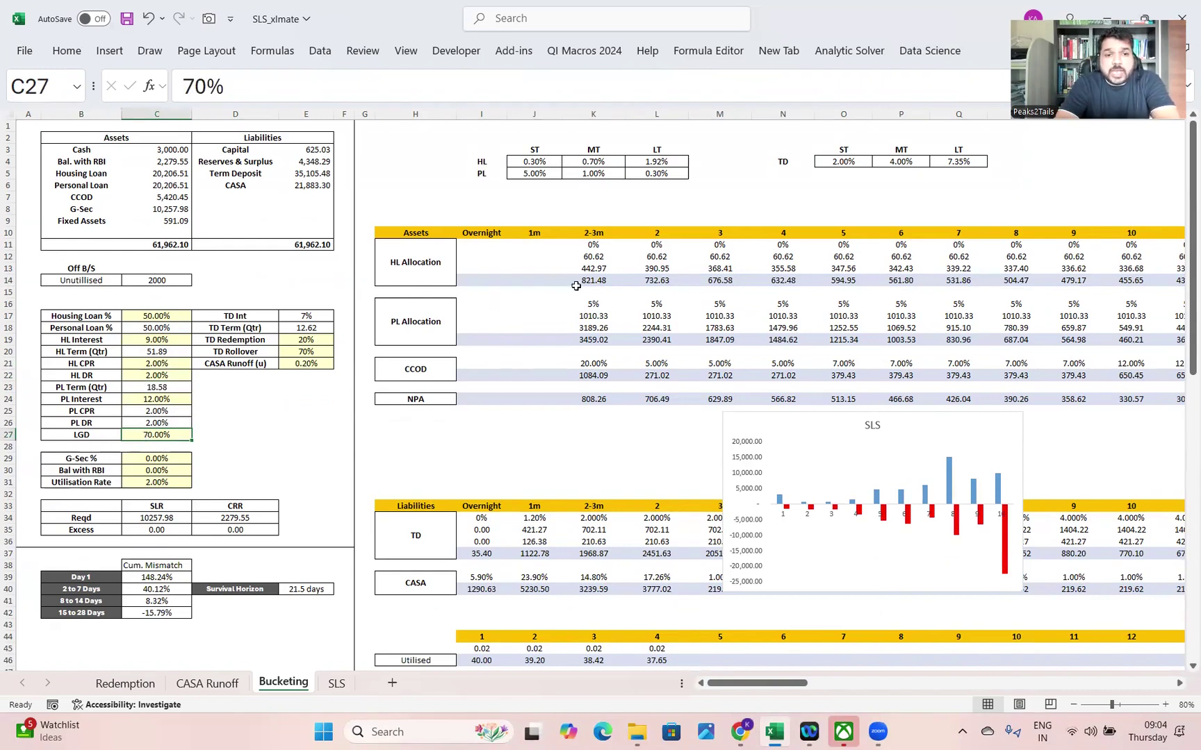
Set the HL CPR to 0% and compare the scheduled principal in K13 with the default-adjusted principal in K14
left_click(144, 363)
type("0")
key("Return")
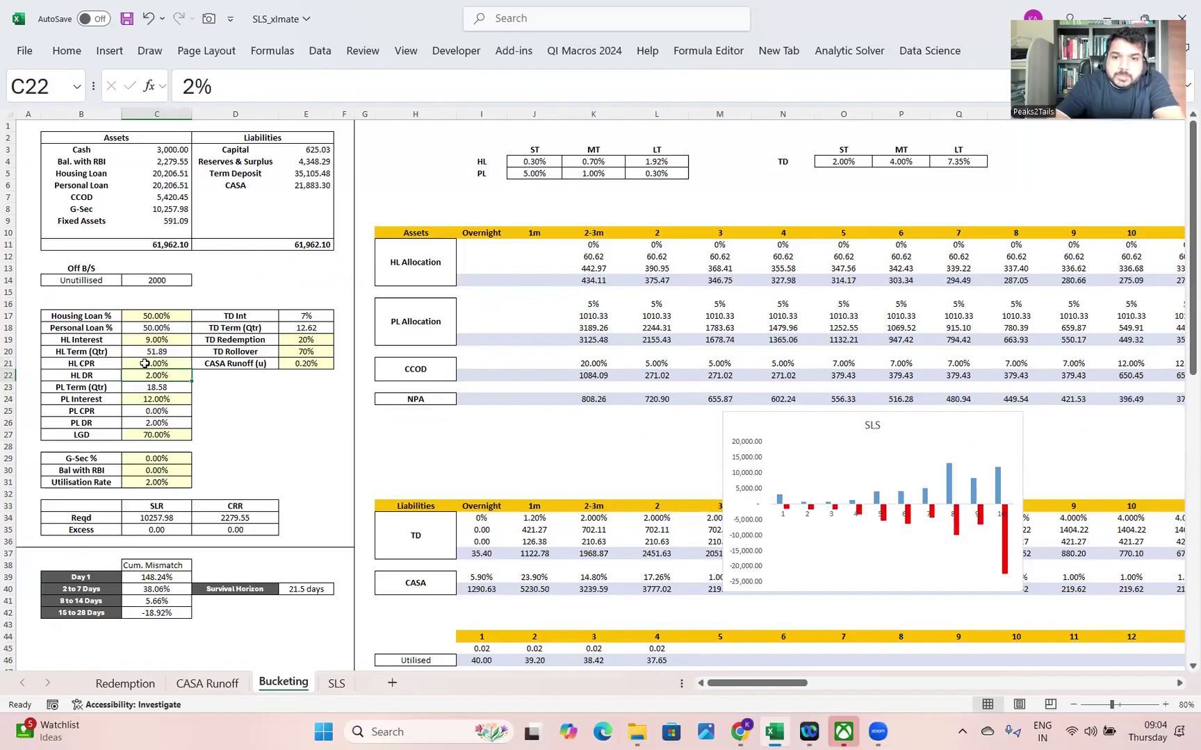
left_click(602, 268)
left_click(602, 279)
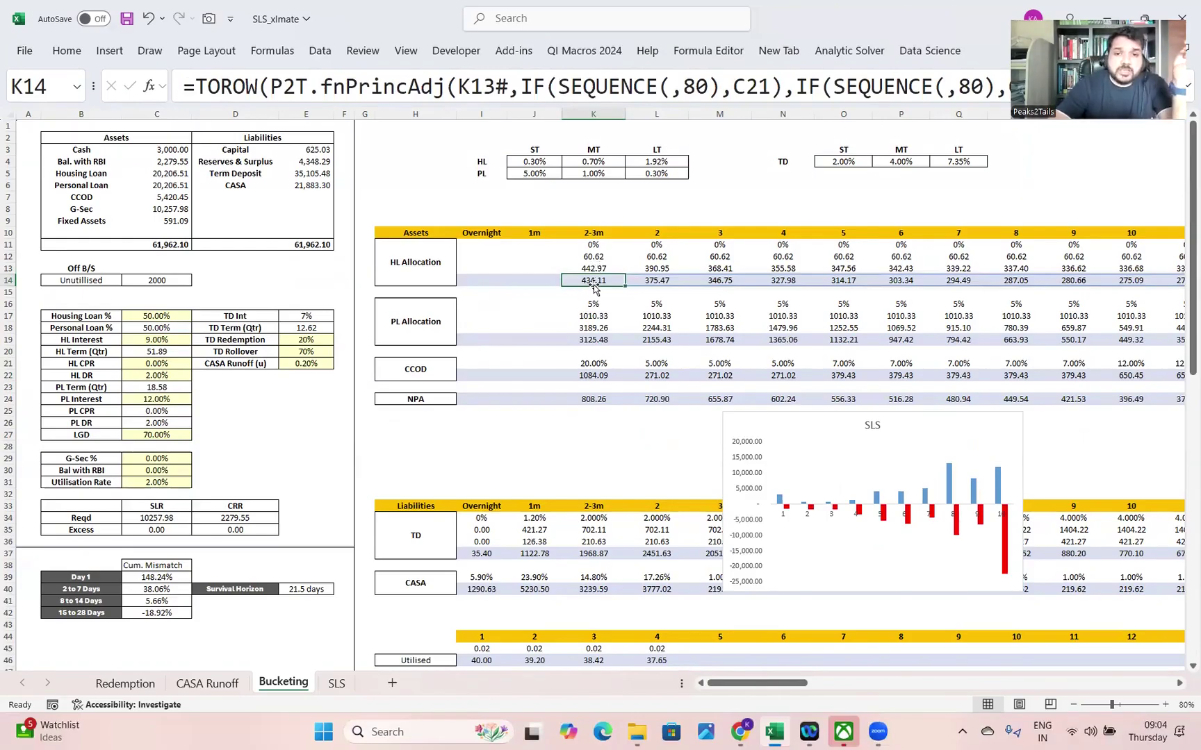
left_click_drag(597, 269, 595, 277)
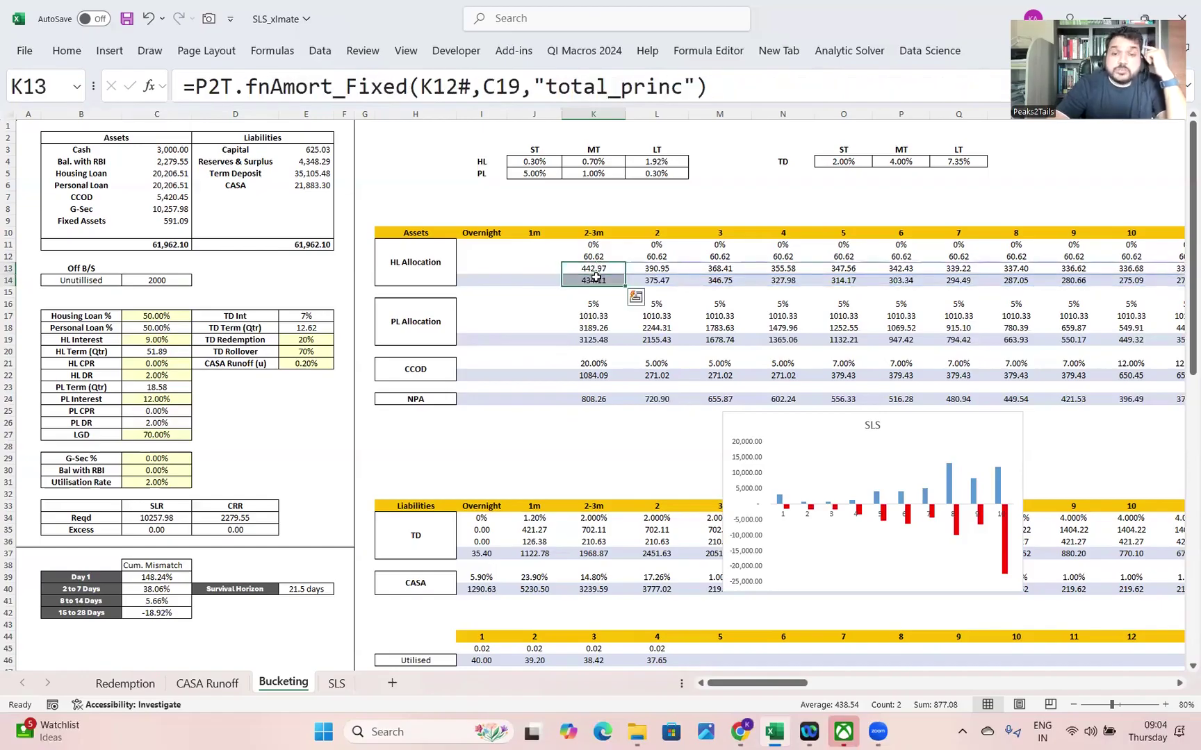
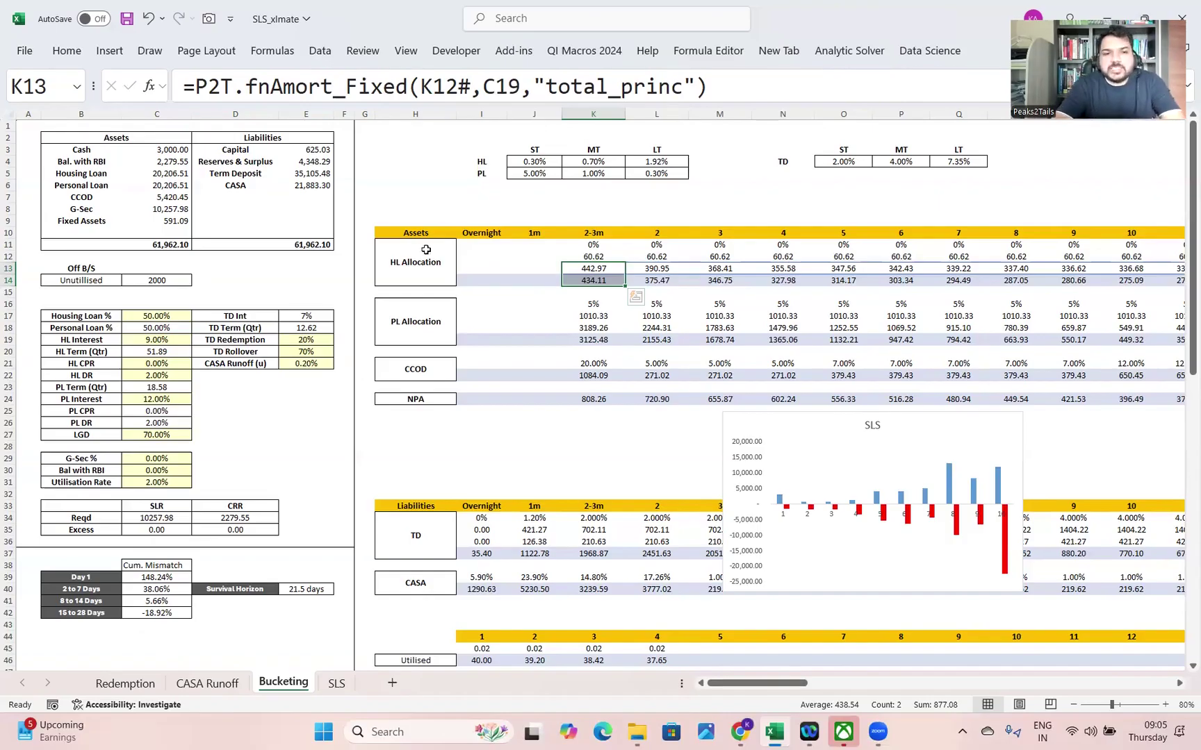
Set the HL CPR in C21 to 2% and check the neighbouring HL DR assumption
left_click(152, 362)
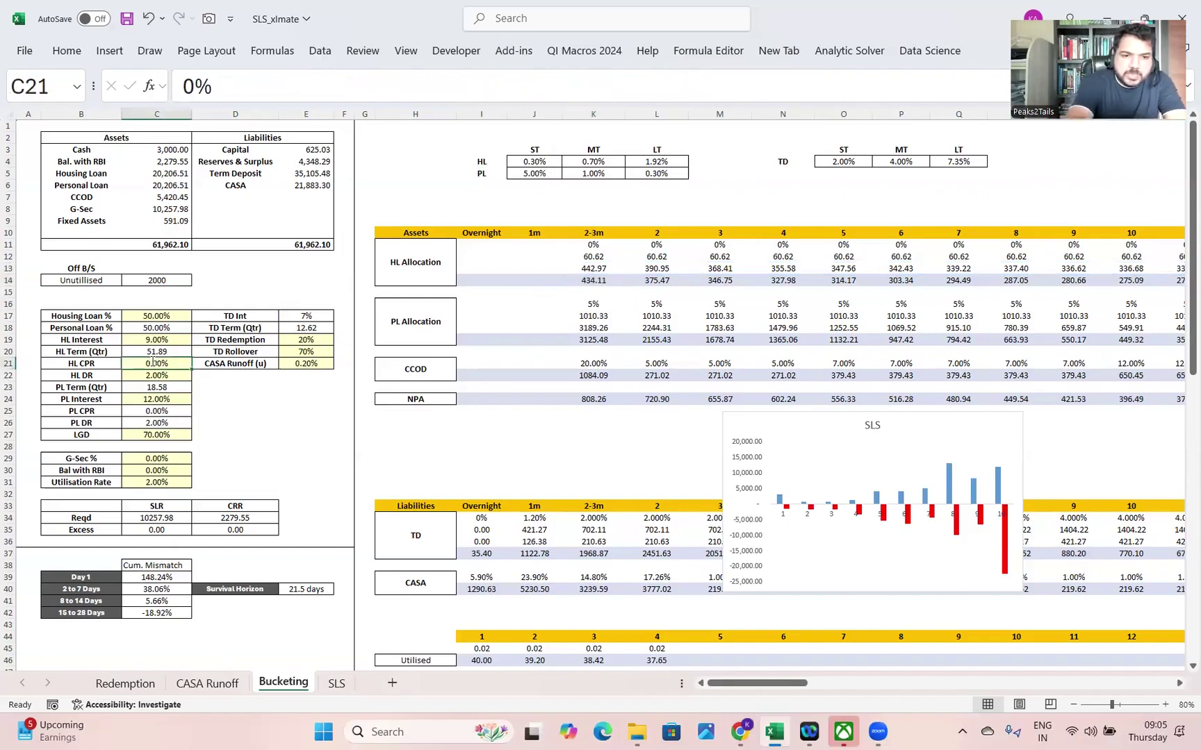
type("2")
left_click(238, 428)
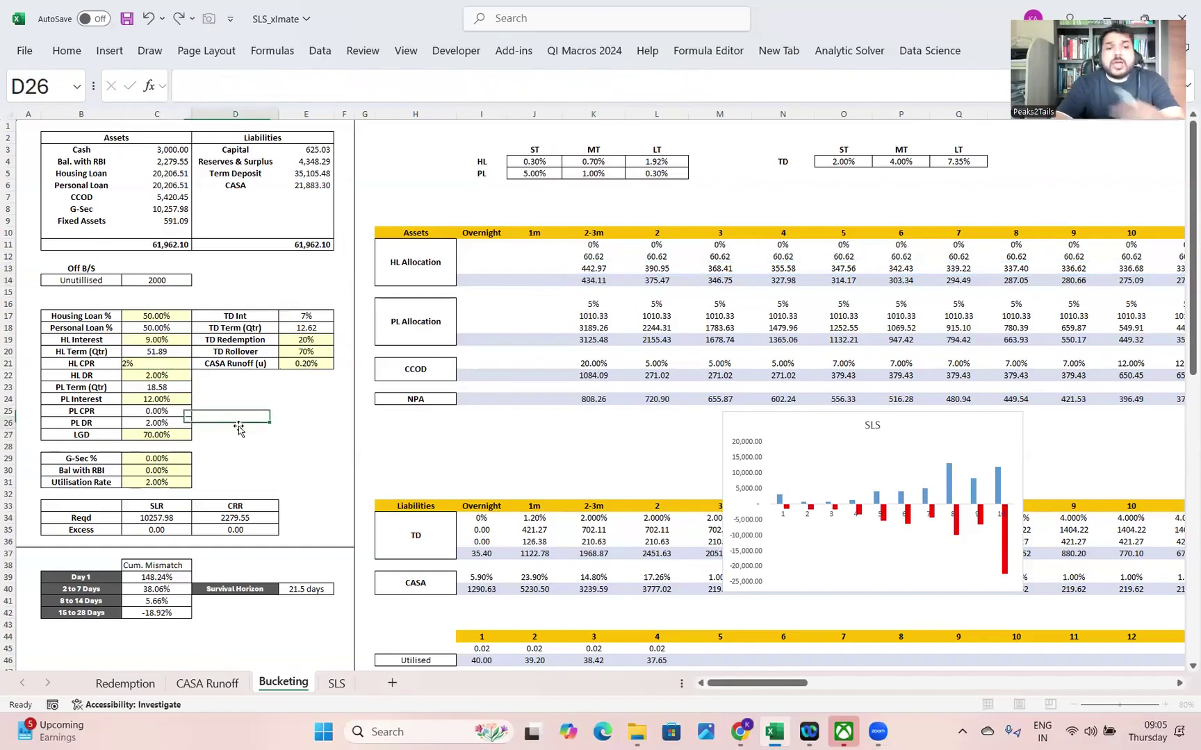
left_click(165, 365)
left_click(163, 373)
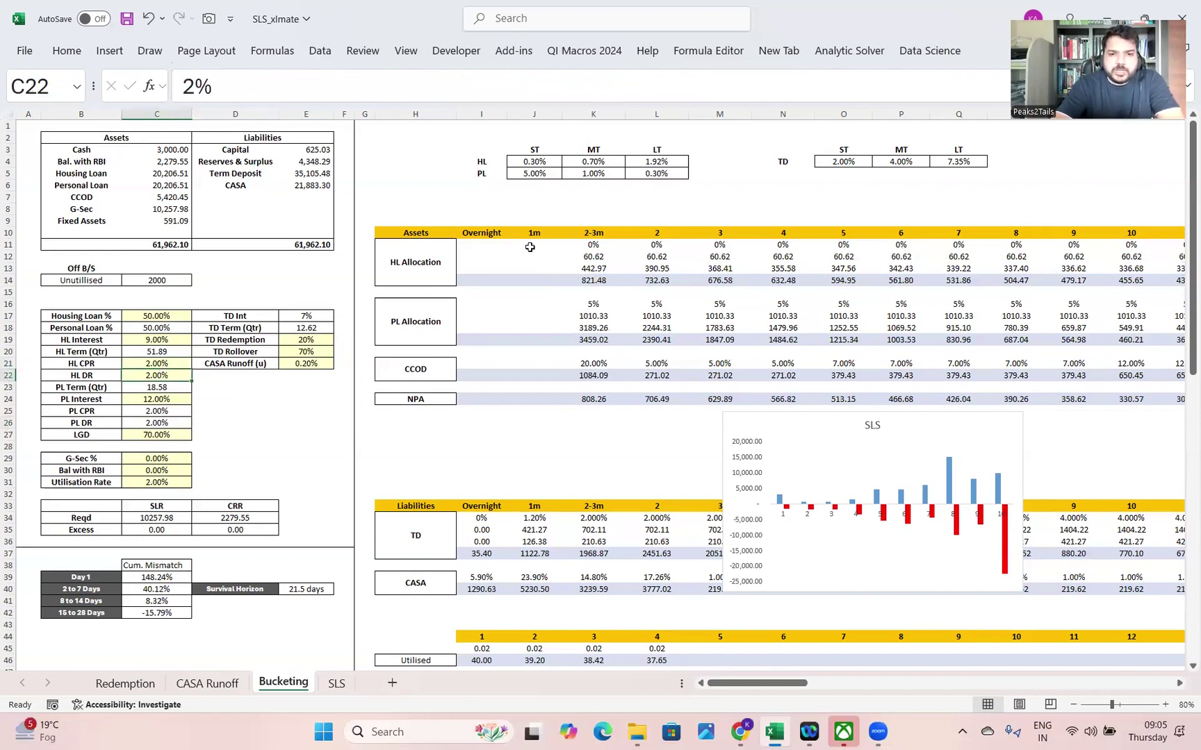
Examine the personal loan allocation formulas for scheduled principal in K18 and adjusted principal in K19
left_click_drag(576, 249, 636, 337)
left_click(597, 324)
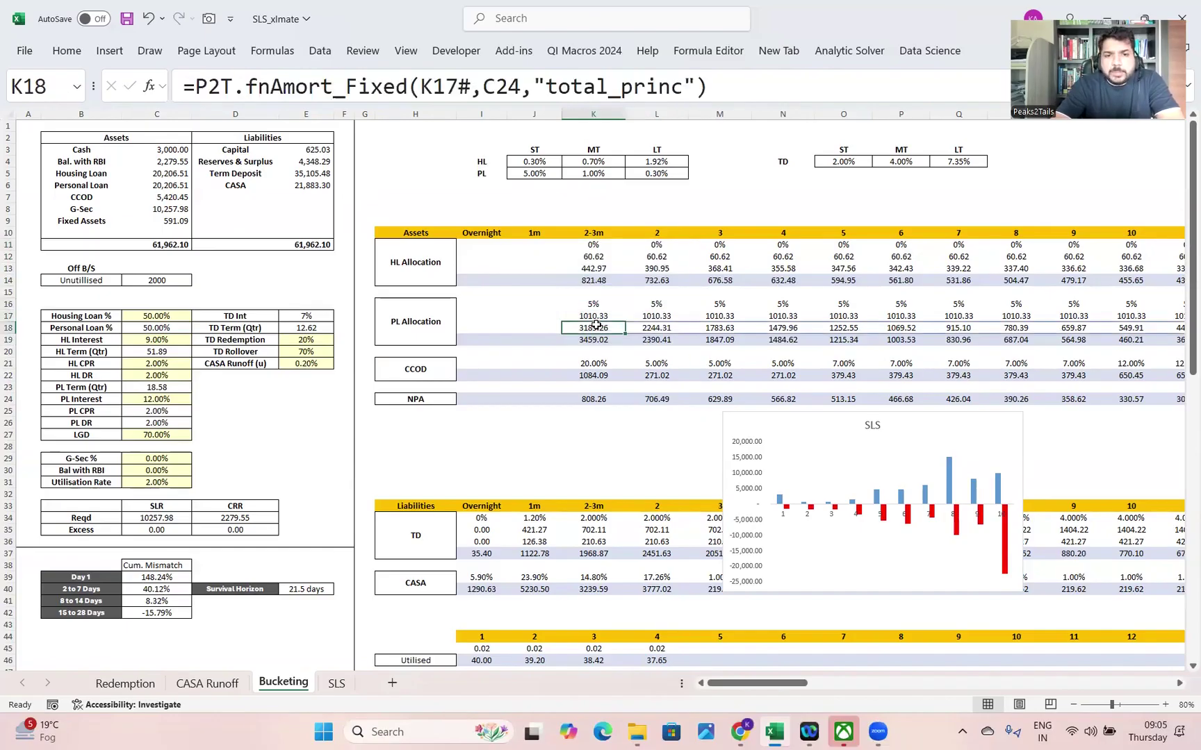
left_click(590, 338)
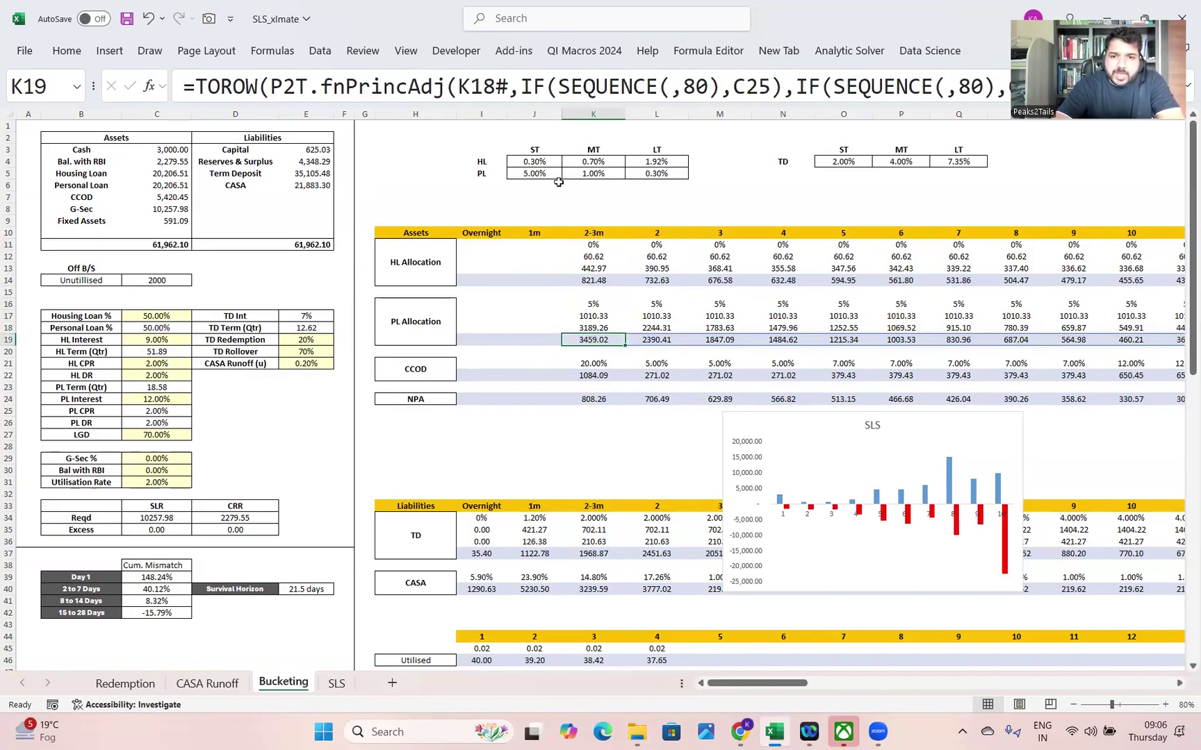
Compare the asset period headers in row 10 of the Bucketing sheet with the maturity buckets on the SLS sheet
left_click(628, 232)
left_click_drag(744, 232, 907, 234)
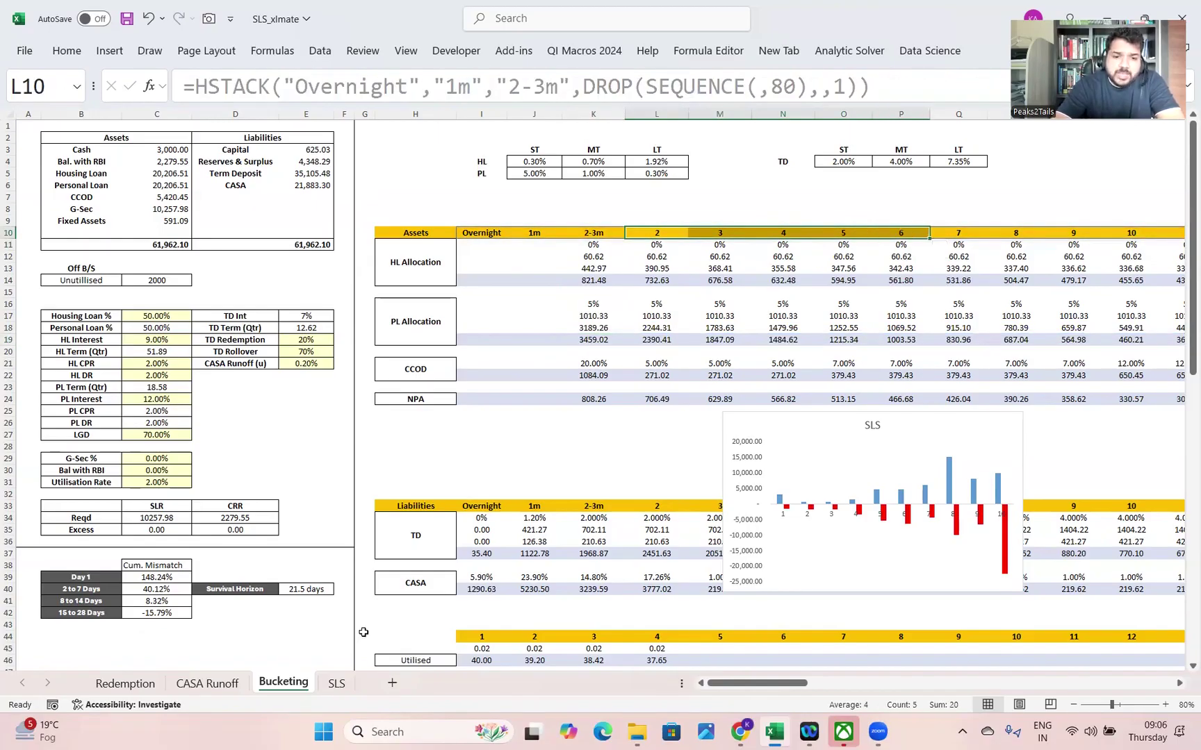
left_click(336, 684)
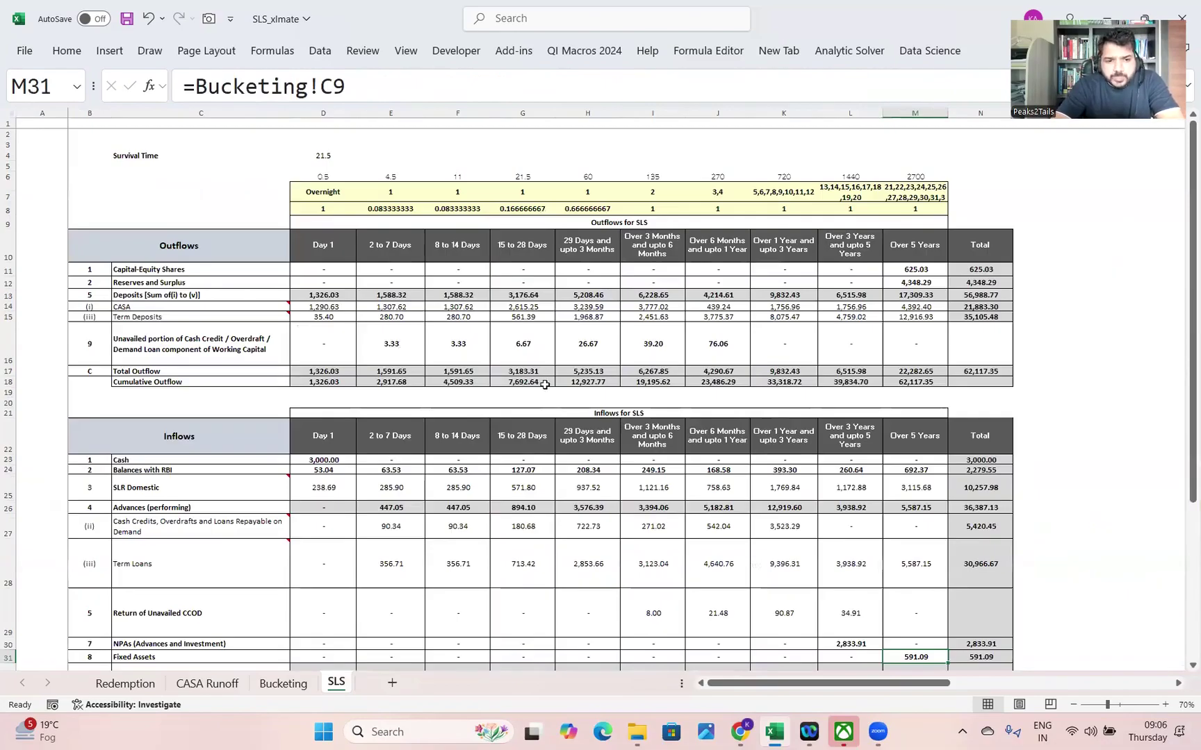
left_click(285, 684)
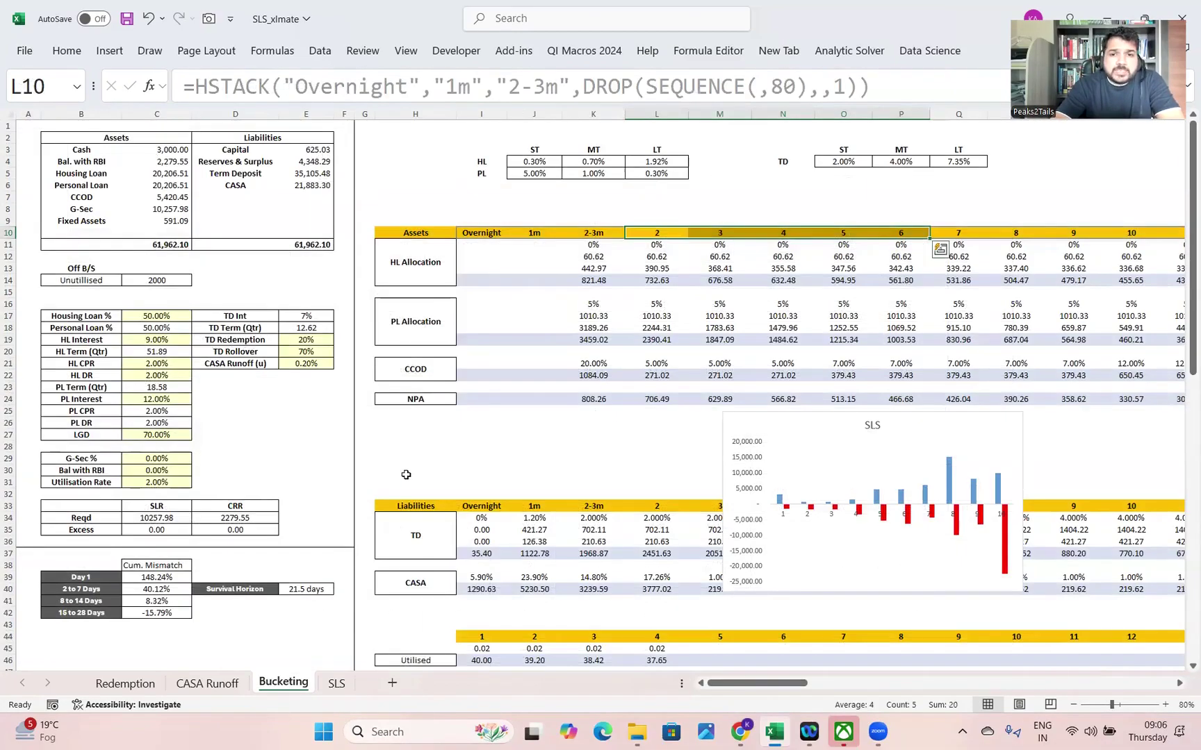
left_click_drag(600, 235, 600, 266)
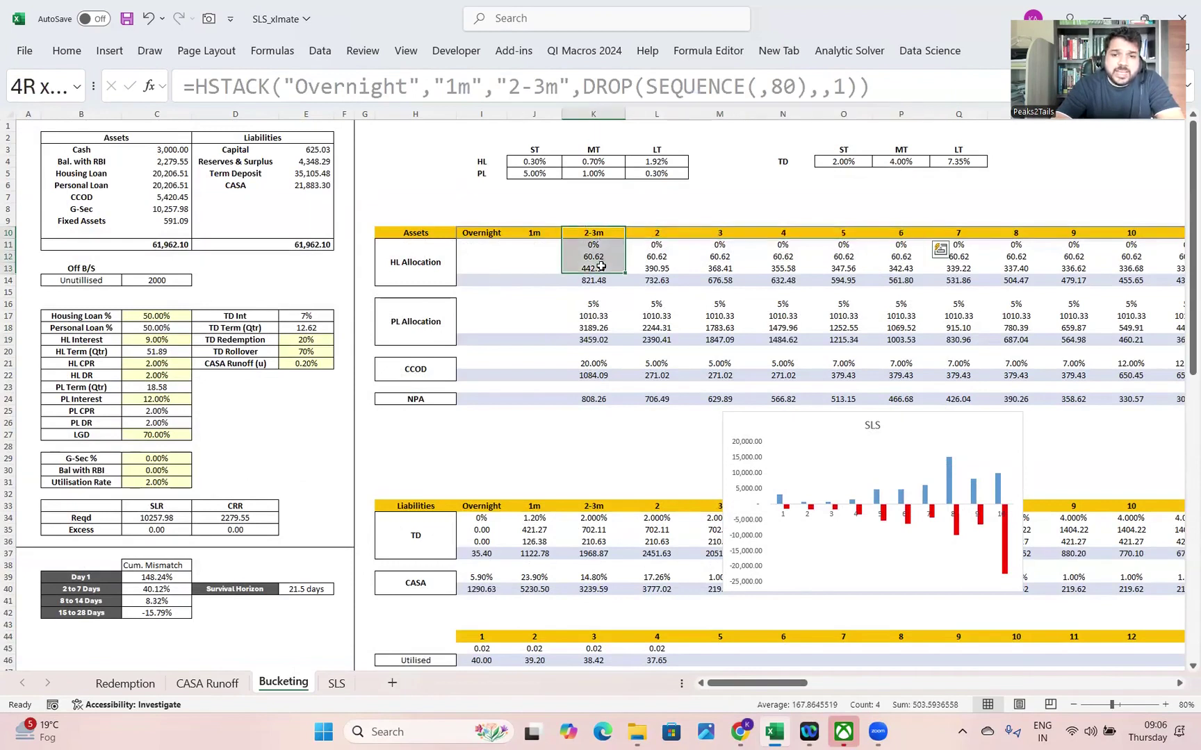
Review the SLS outflow bucket headers one by one, from Day 1 through 29 Days and upto 3 Months
key("ctrl+Page_Down")
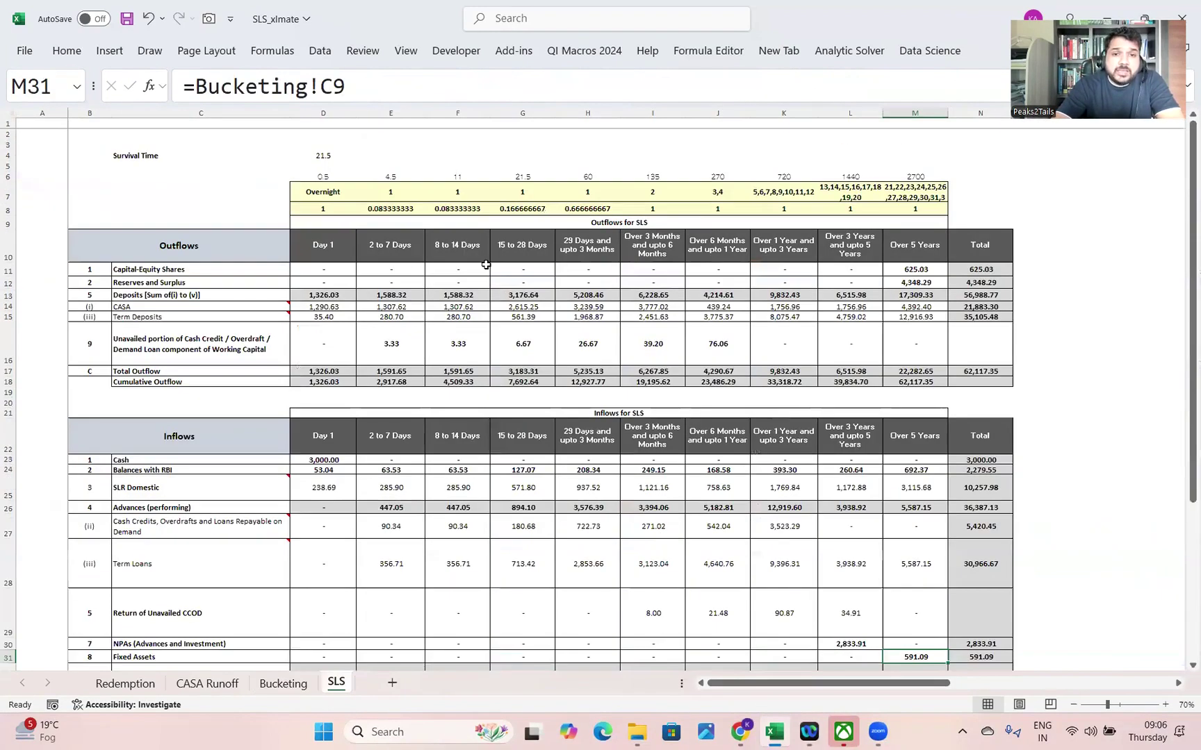
left_click(332, 244)
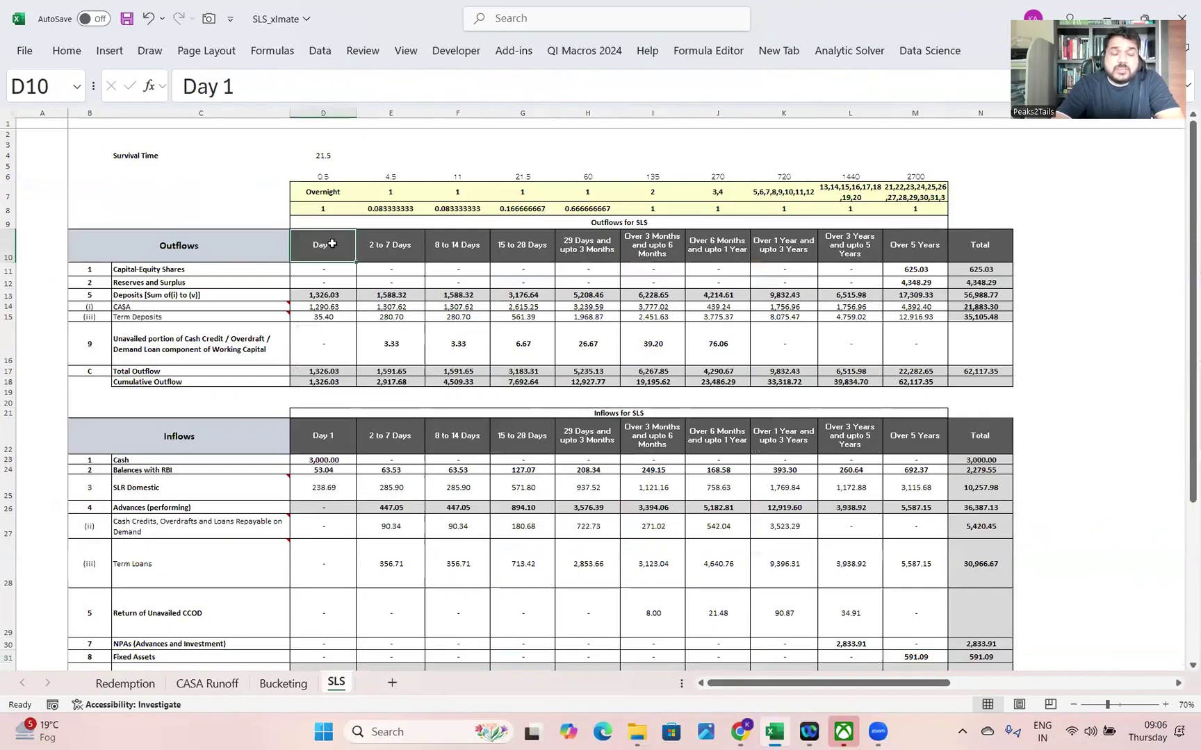
left_click(396, 243)
left_click(466, 255)
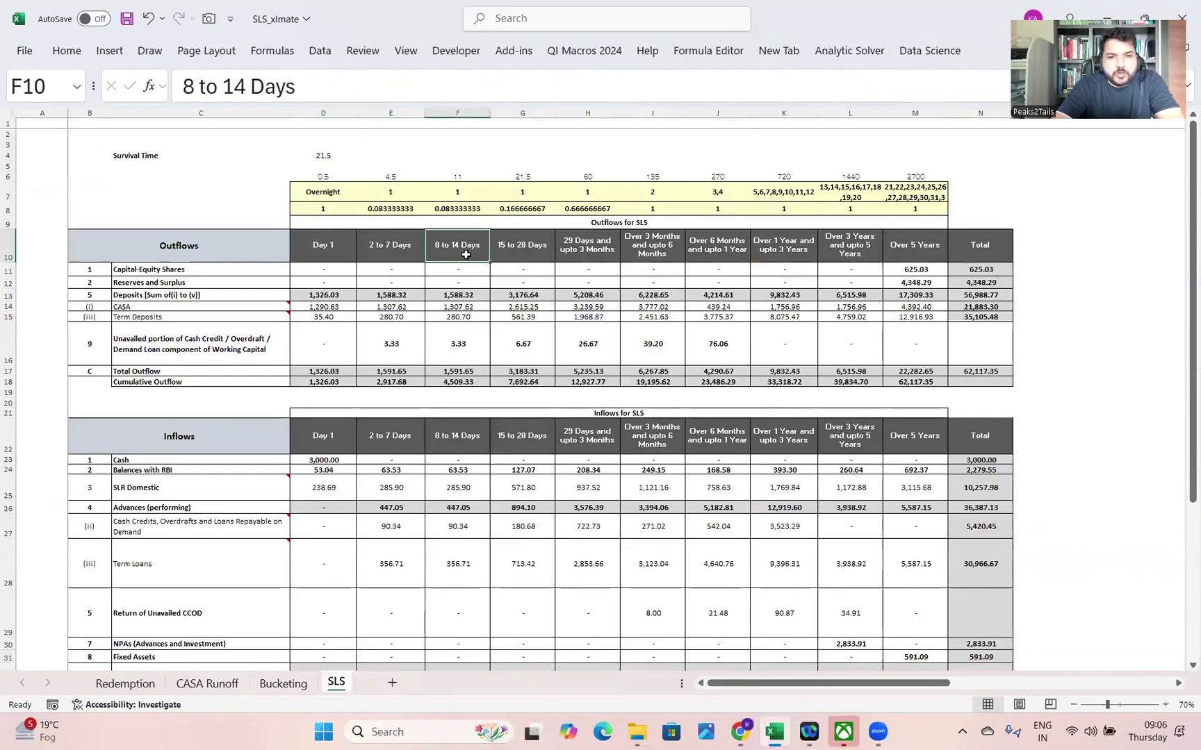
left_click(536, 250)
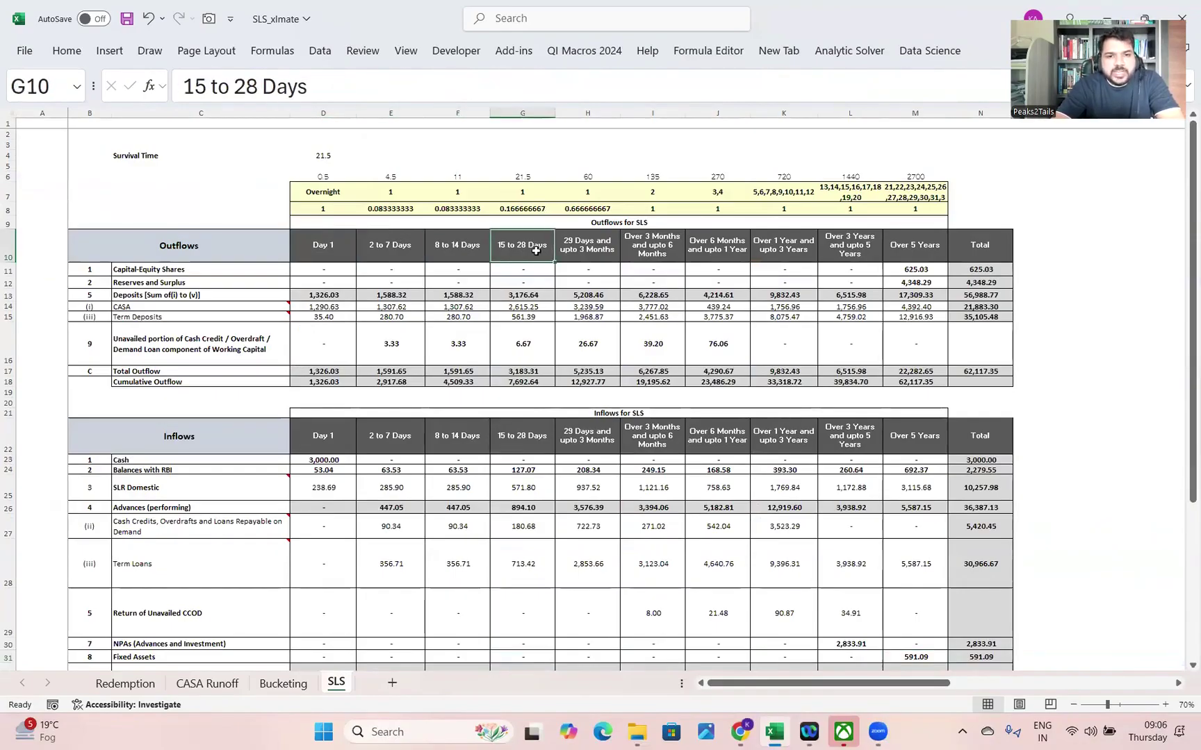
left_click(590, 248)
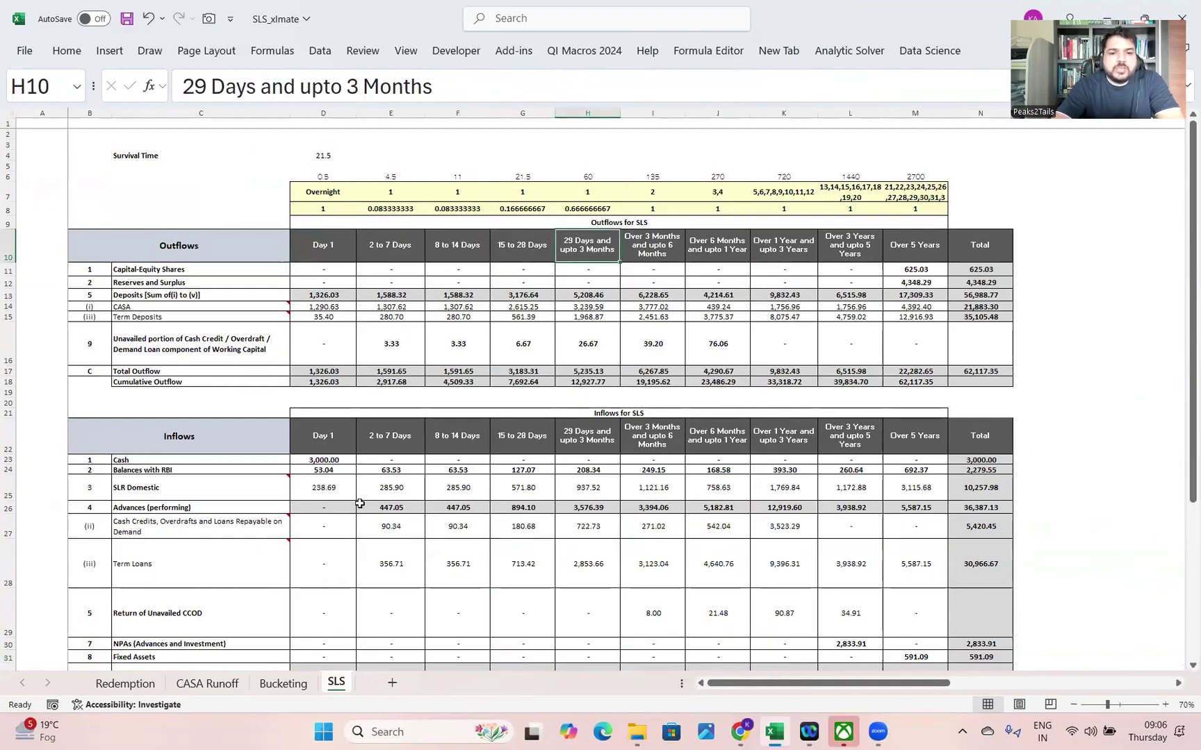
Recheck the SLS headers from 8 to 14 Days through 3 Months against the Bucketing sheet, and inspect the NPA inflow formula in L30
key("alt+Tab")
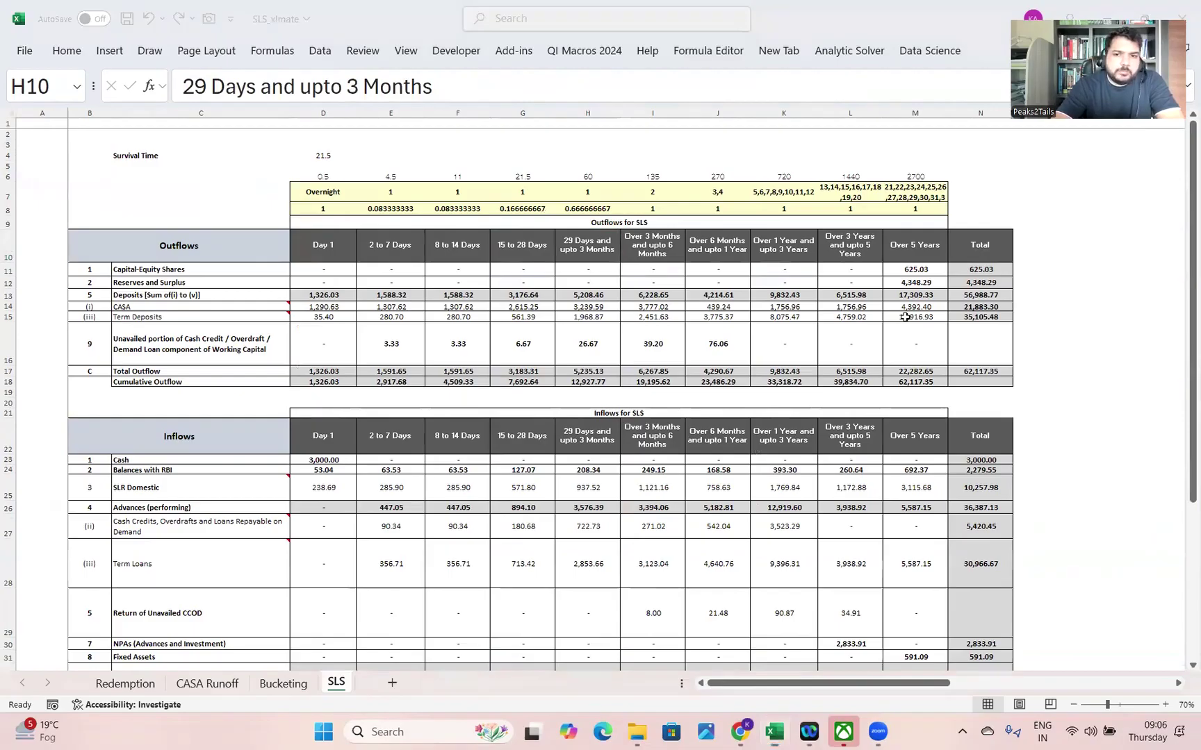
left_click(290, 690)
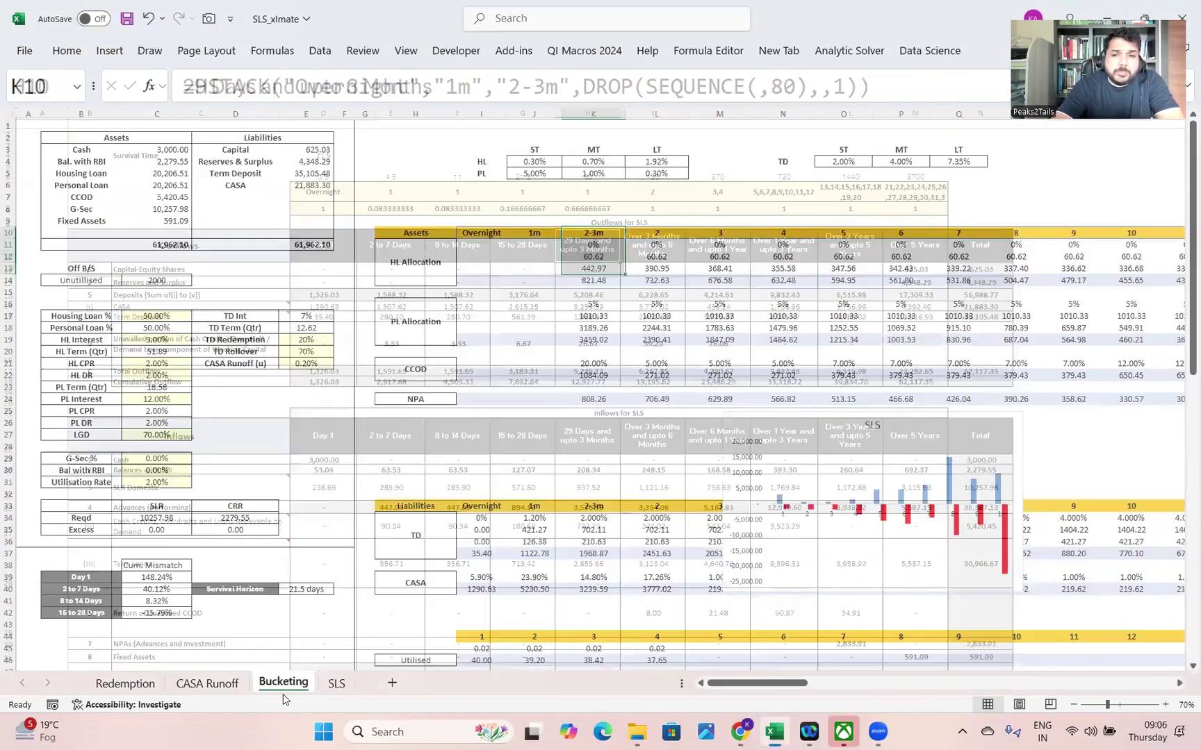
left_click(336, 685)
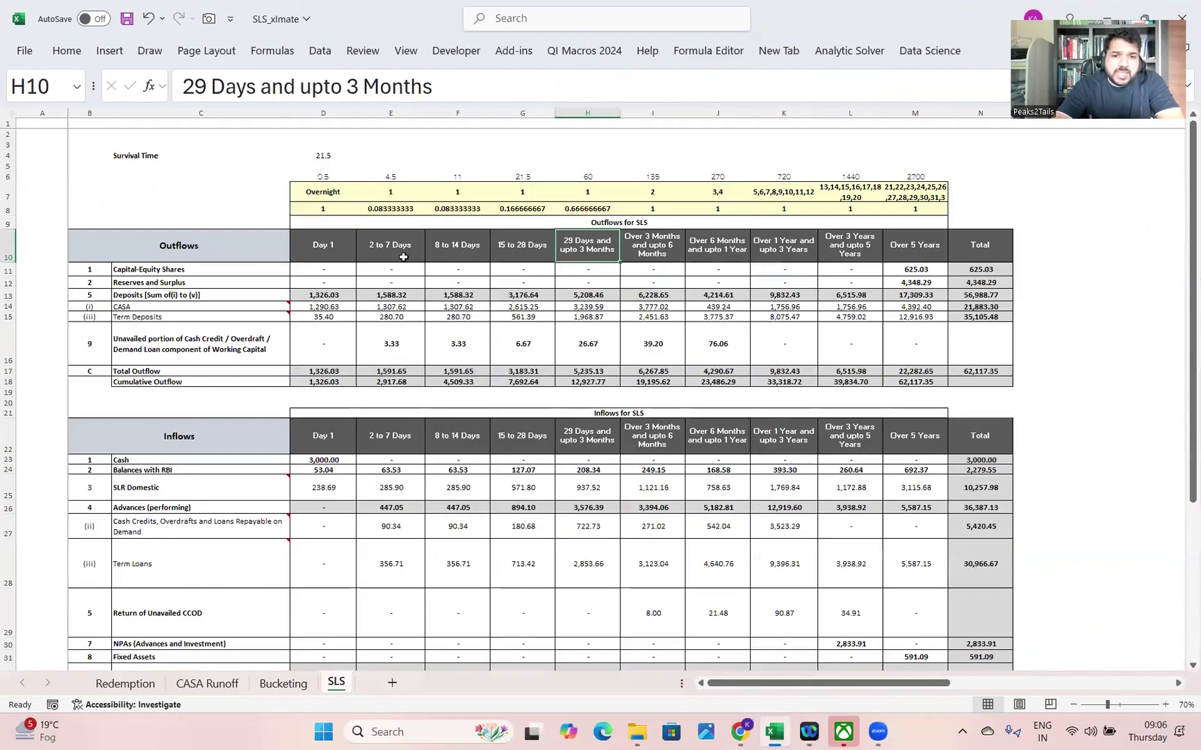
left_click(442, 255)
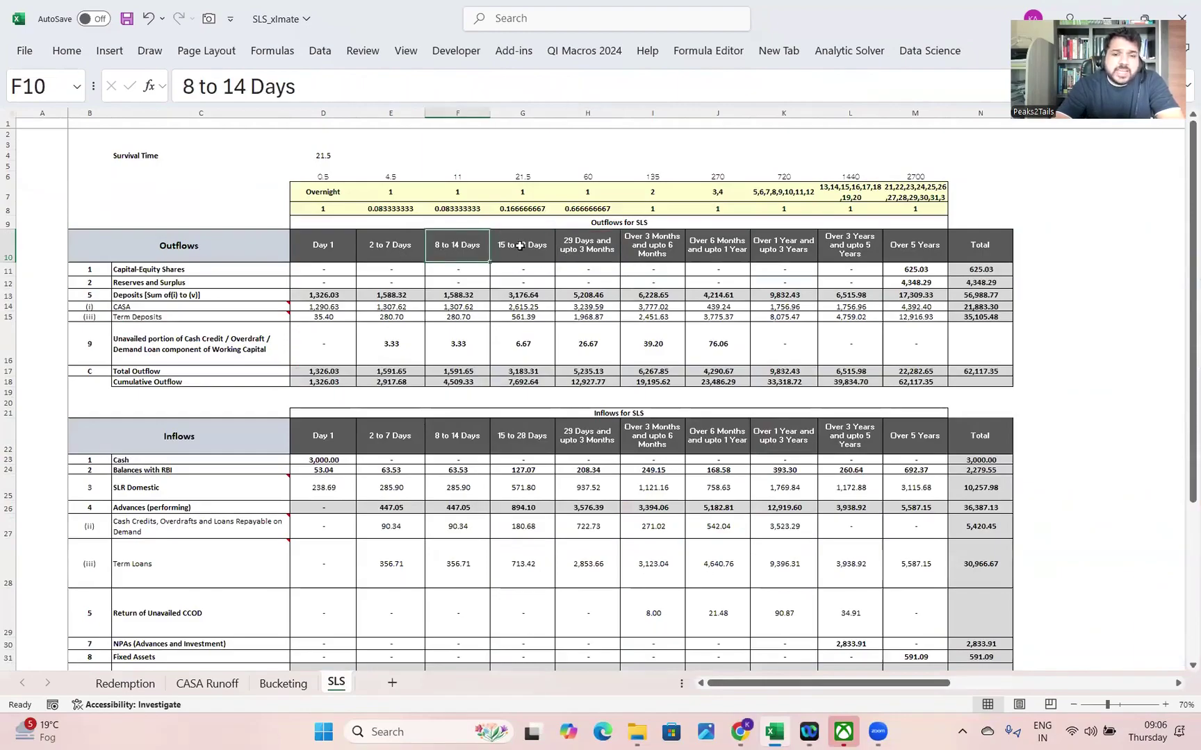
left_click(520, 245)
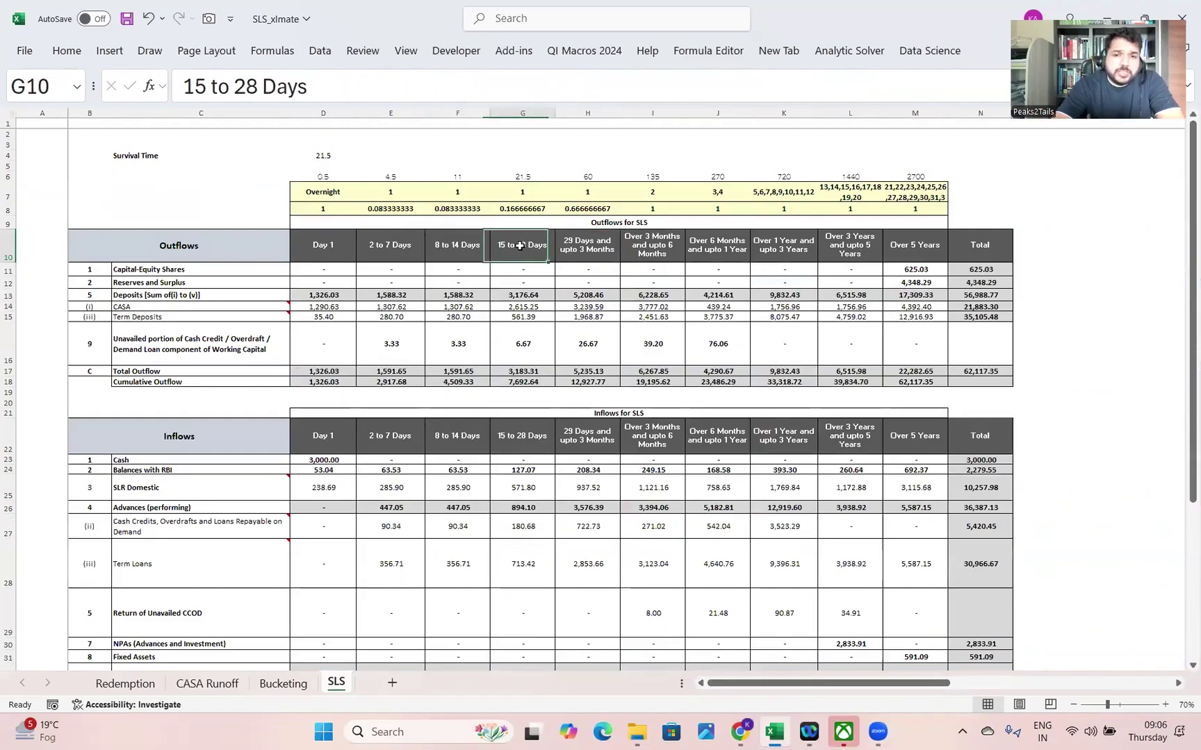
left_click(587, 248)
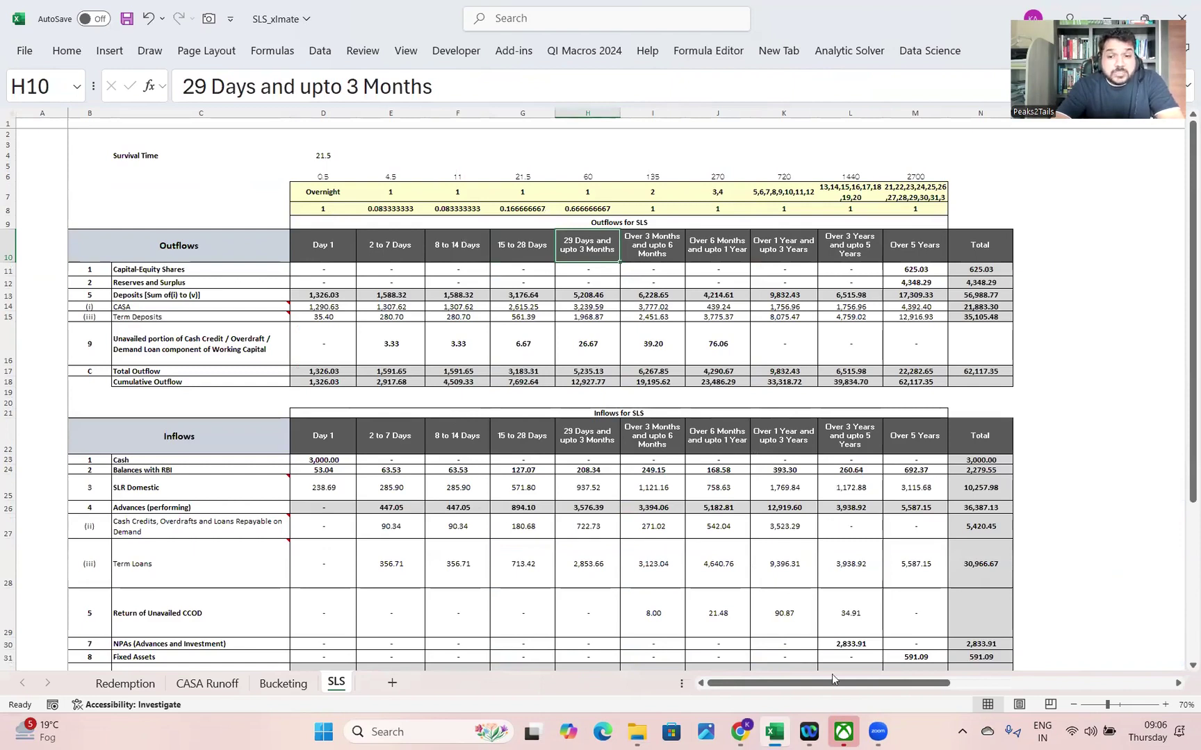
left_click(857, 642)
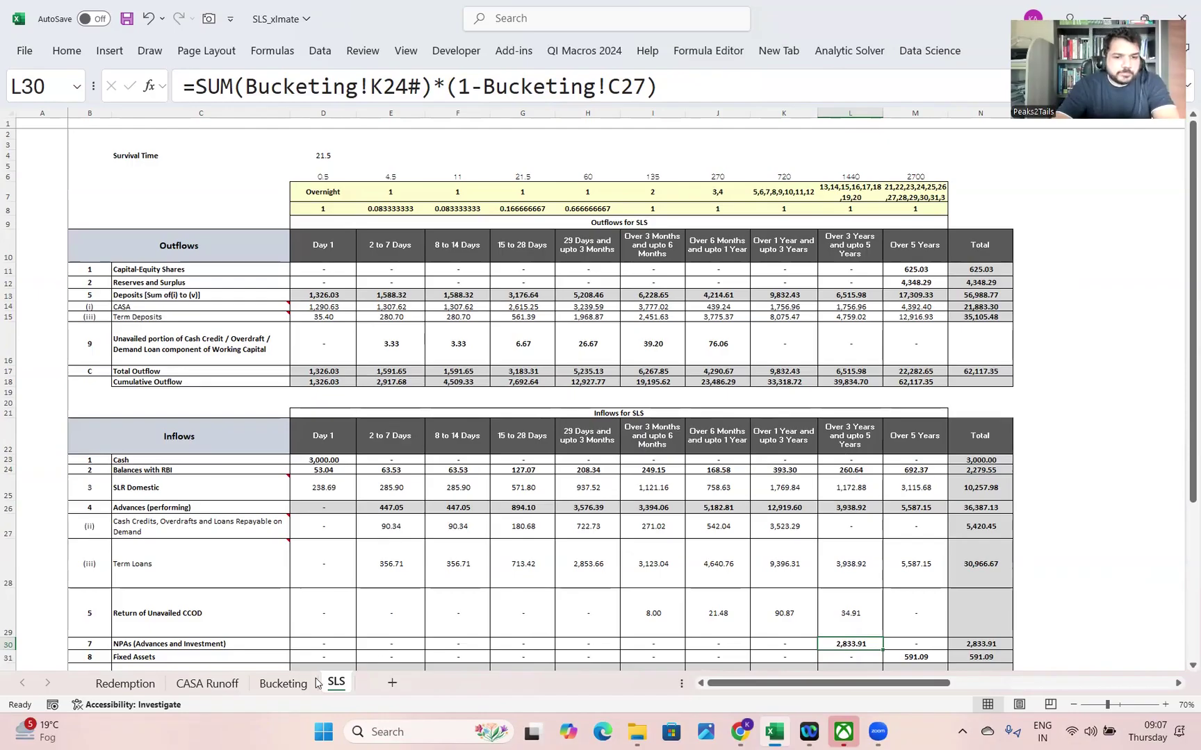
Examine the CCOD balance in C7 of the Bucketing sheet and its percentage and amount allocation across periods in rows 21 and 22
left_click(283, 683)
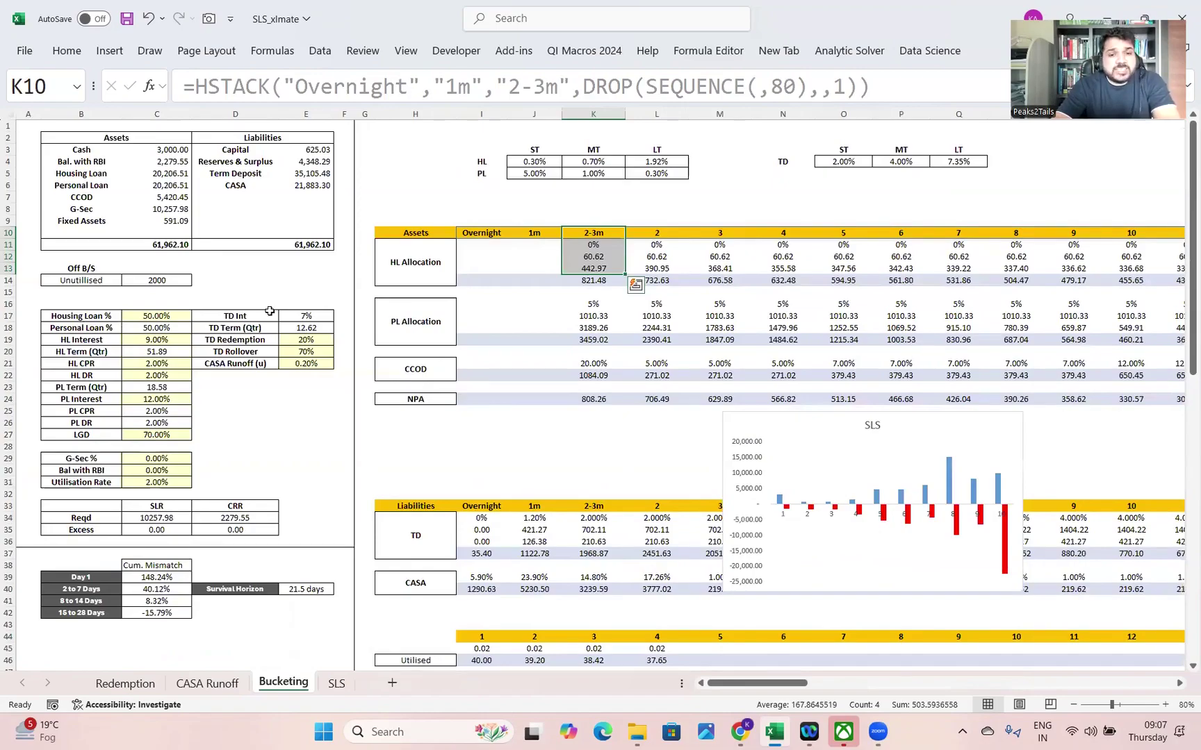
left_click(92, 198)
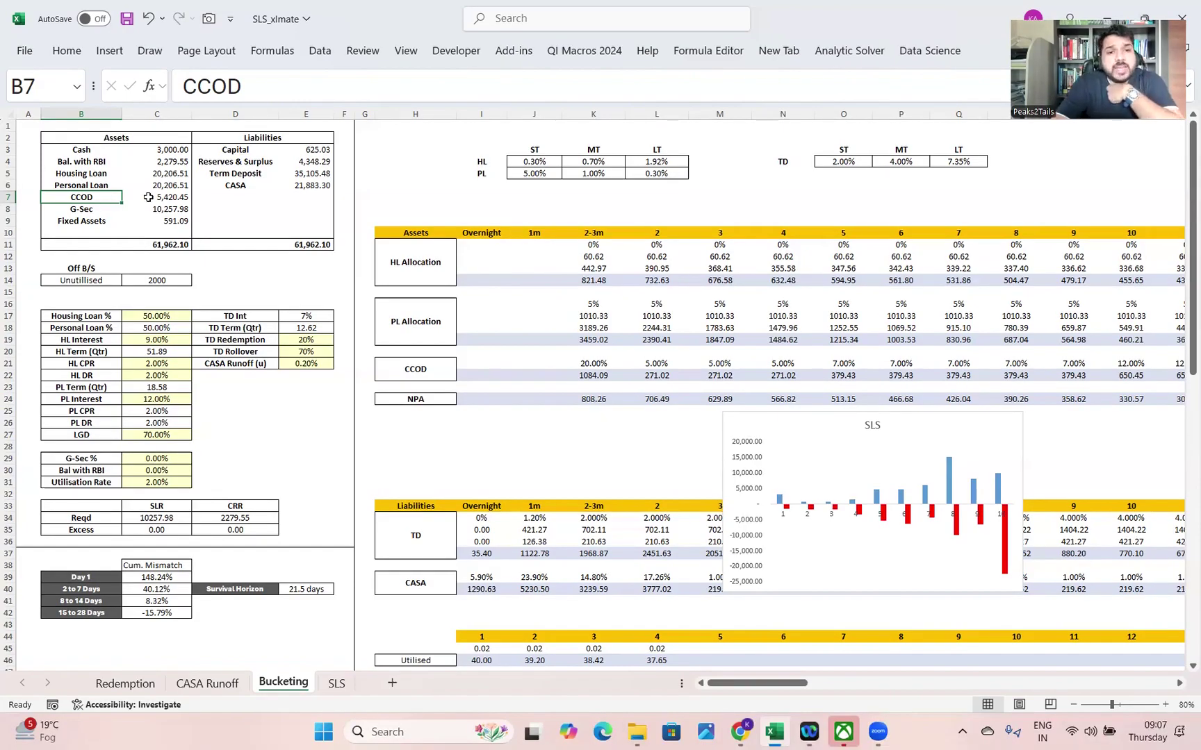
left_click(161, 197)
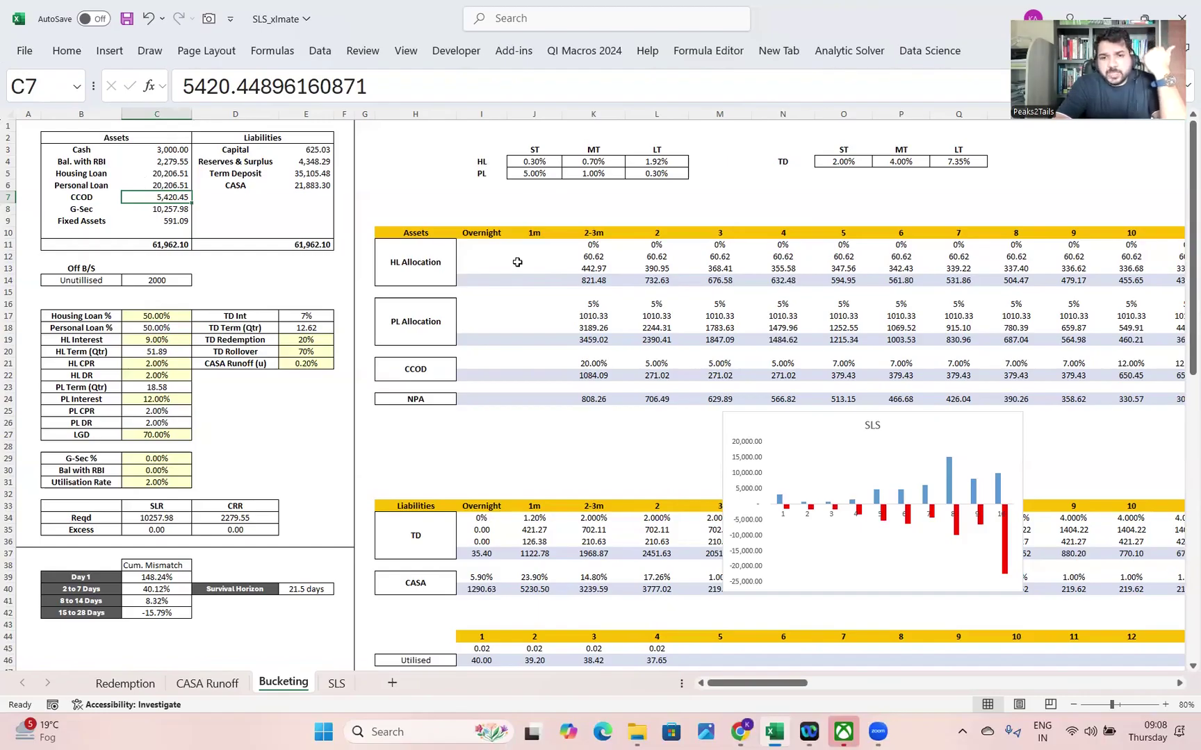
mouse_move(584, 364)
left_mouse_down()
mouse_move(842, 352)
mouse_move(599, 364)
left_mouse_up()
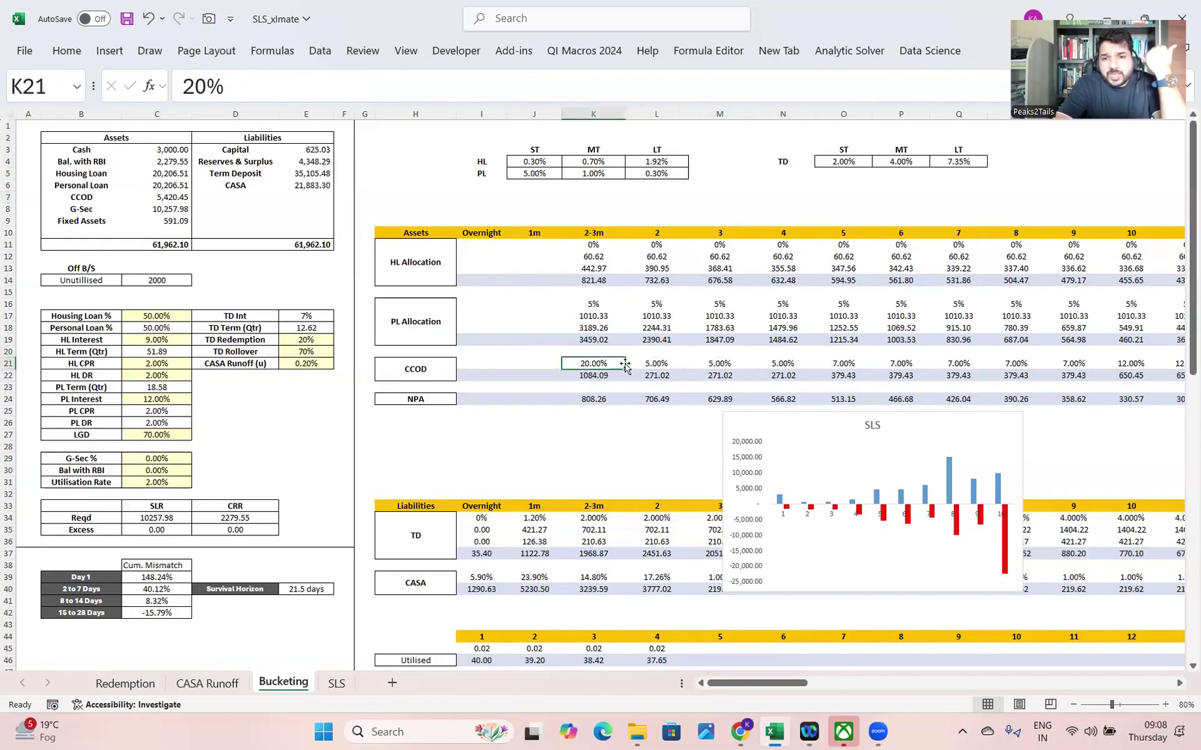
left_click_drag(598, 365, 778, 363)
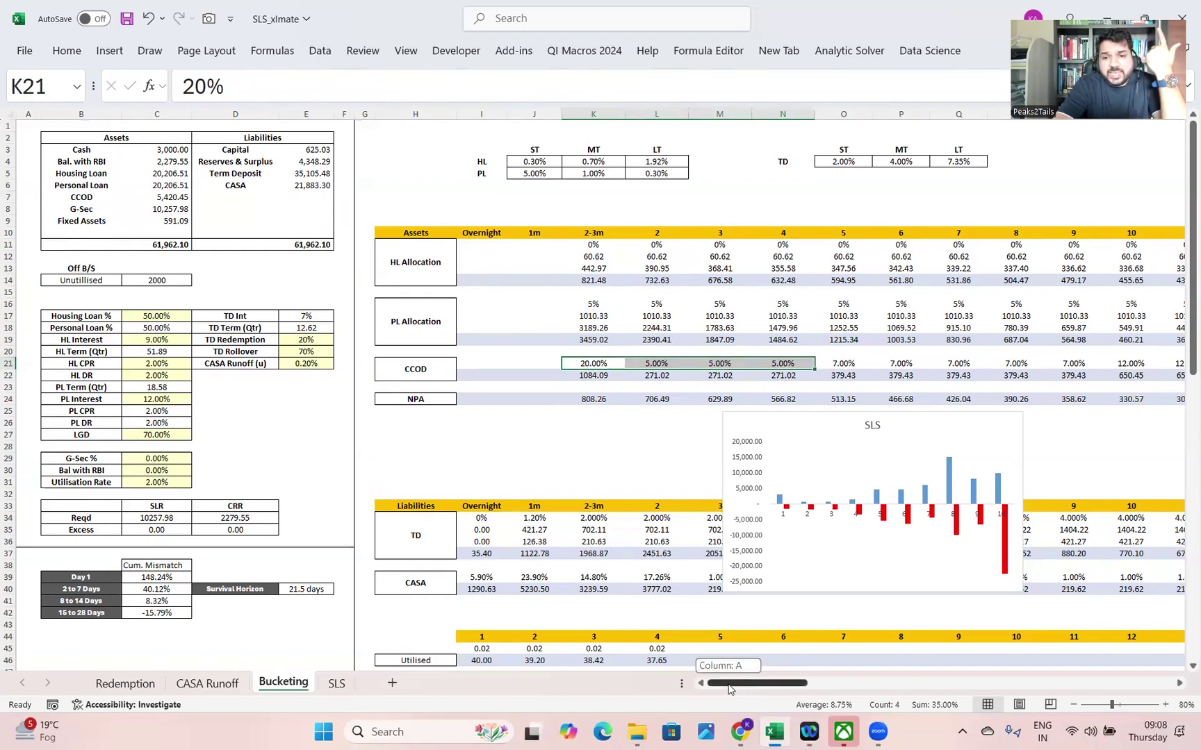
left_click_drag(740, 688, 764, 688)
left_click_drag(575, 363, 851, 363)
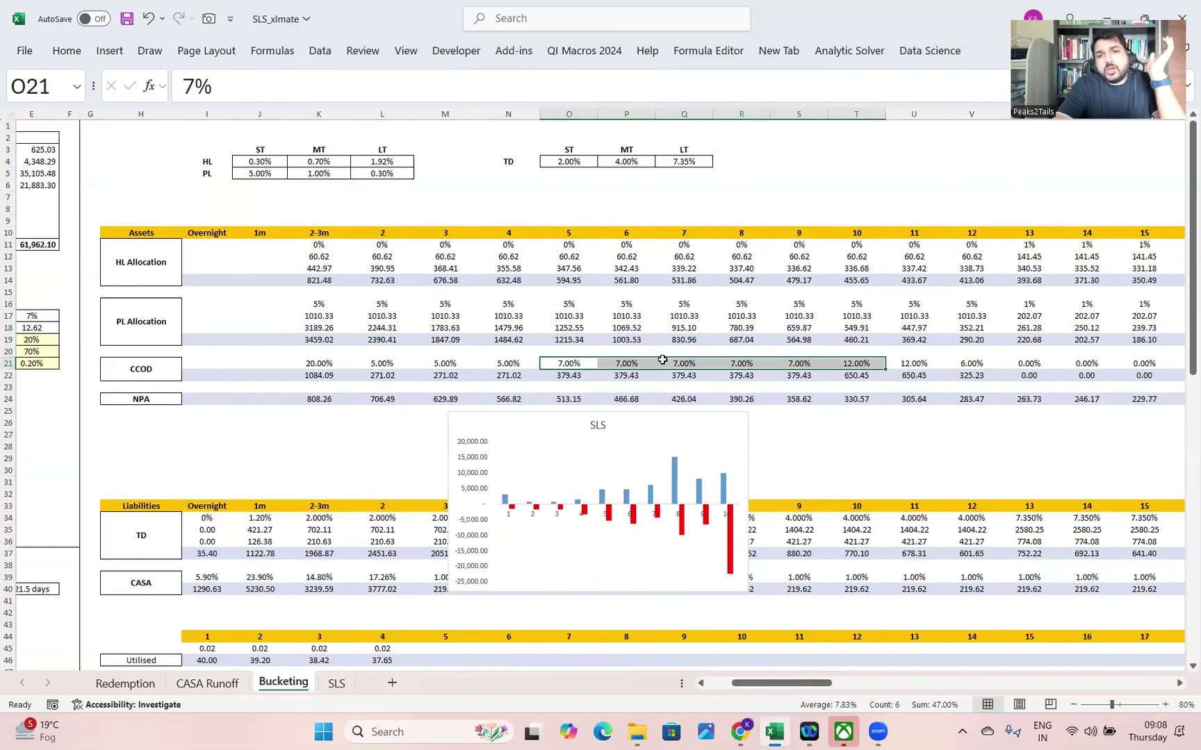
left_click_drag(767, 690, 707, 694)
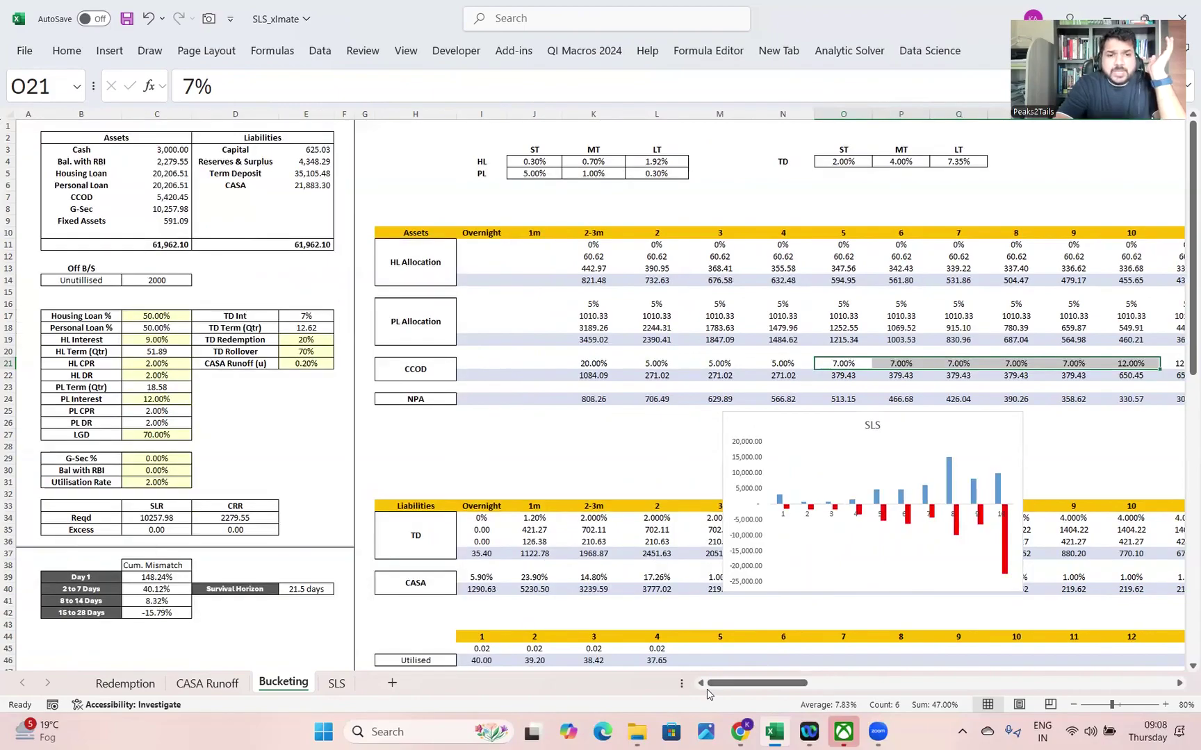
left_click(160, 199)
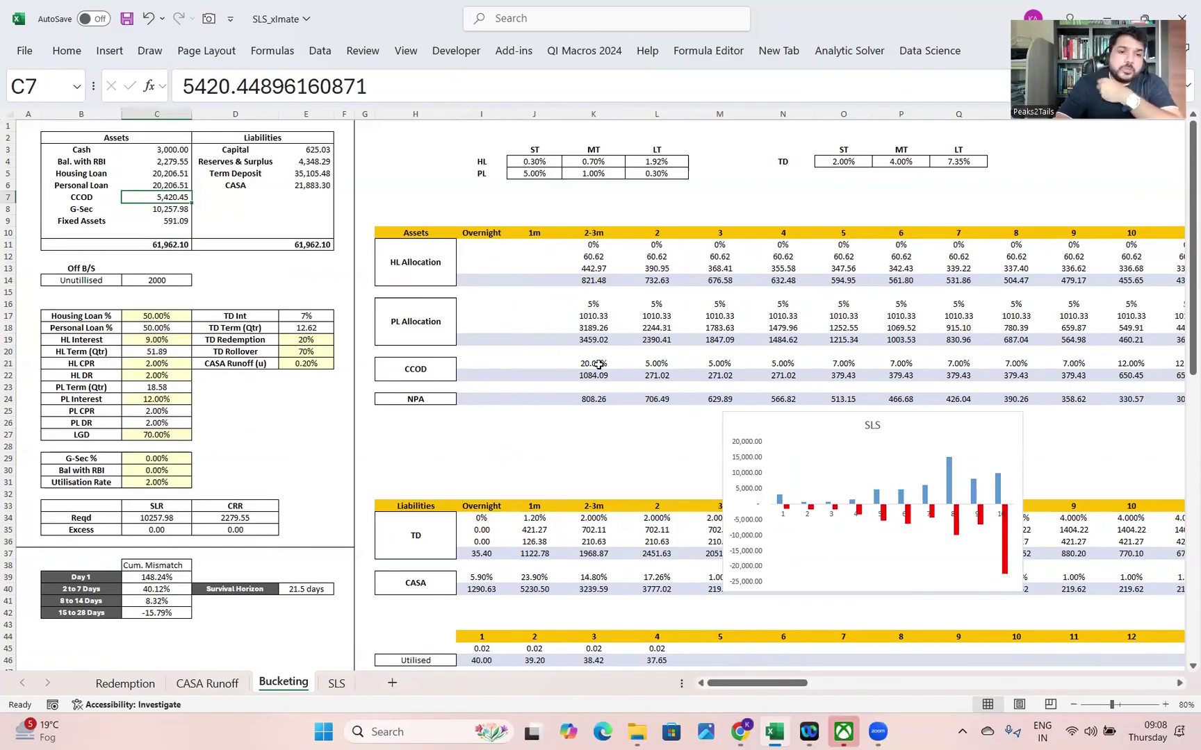
left_click_drag(599, 365, 916, 376)
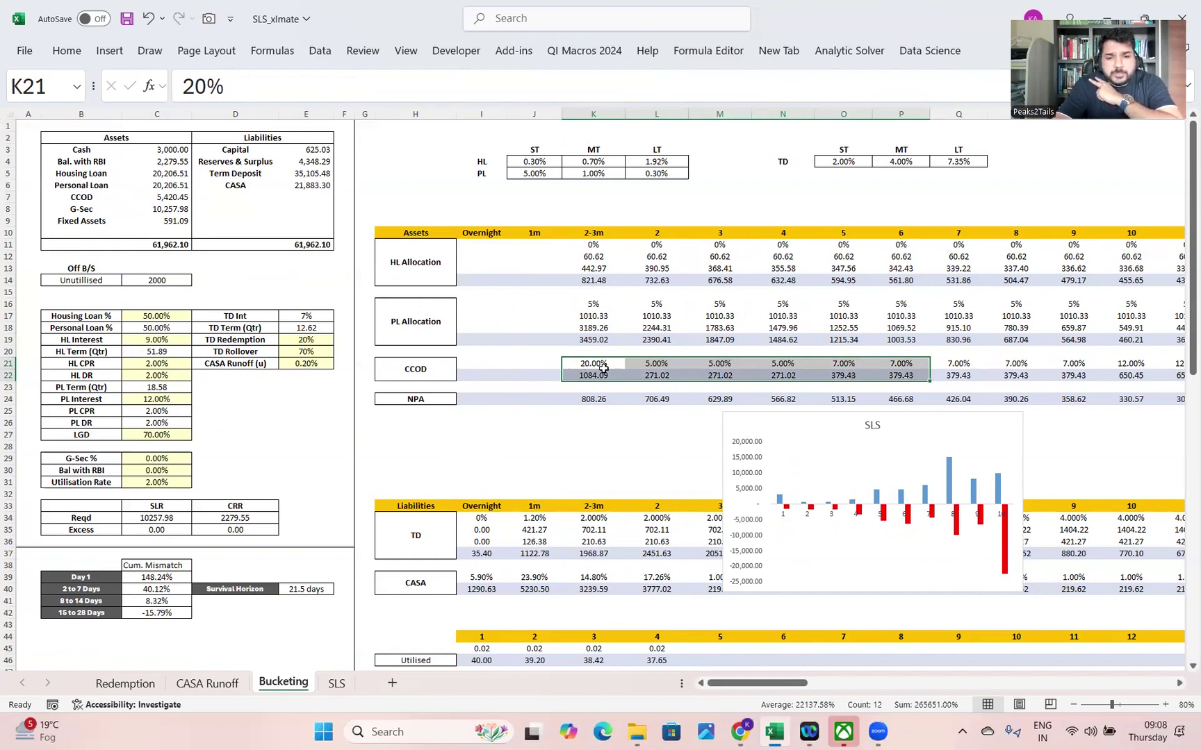
Trace the NPA inflow on the SLS sheet back to the NPA formula in K24 and the LGD assumption in C27 of Bucketing
left_click(336, 683)
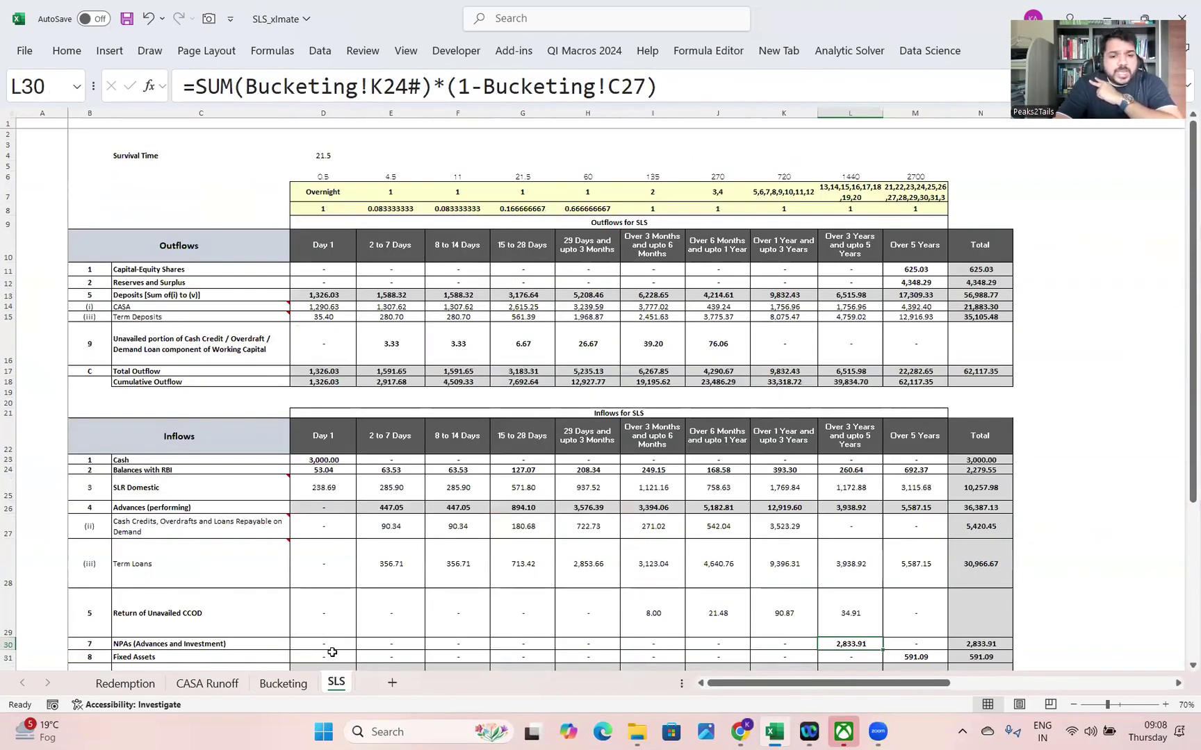
left_click(278, 686)
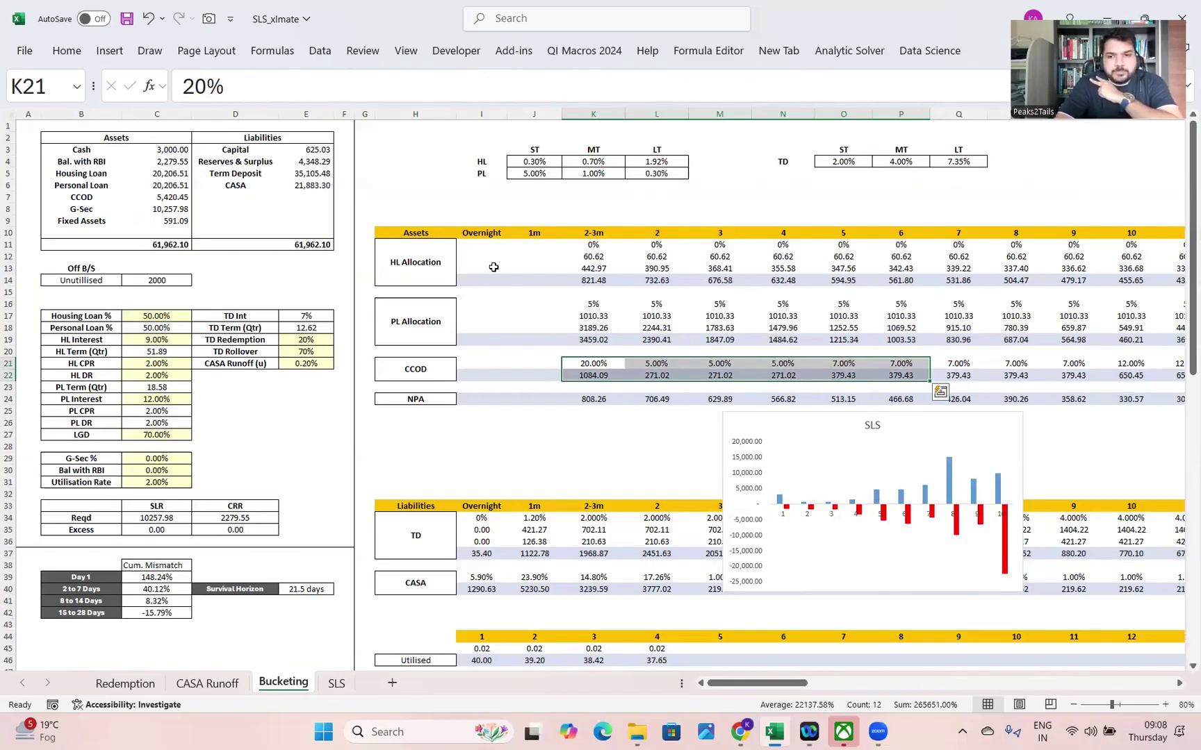
left_click(595, 400)
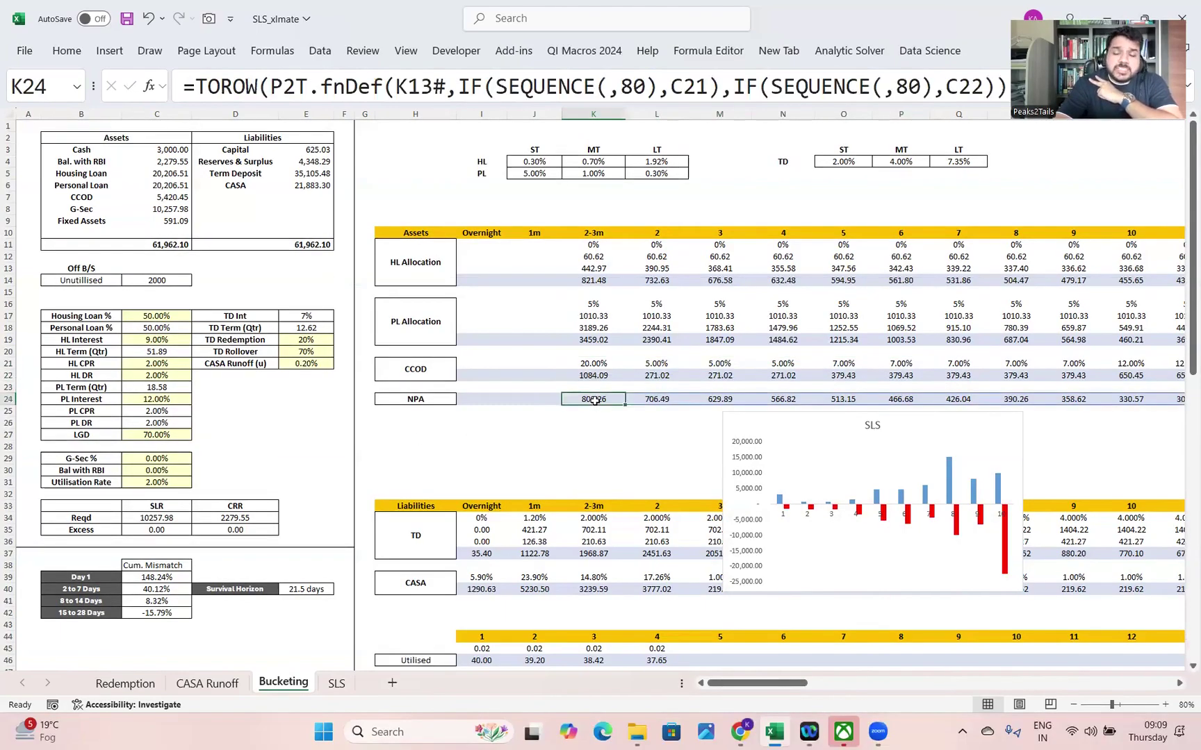
left_click(152, 436)
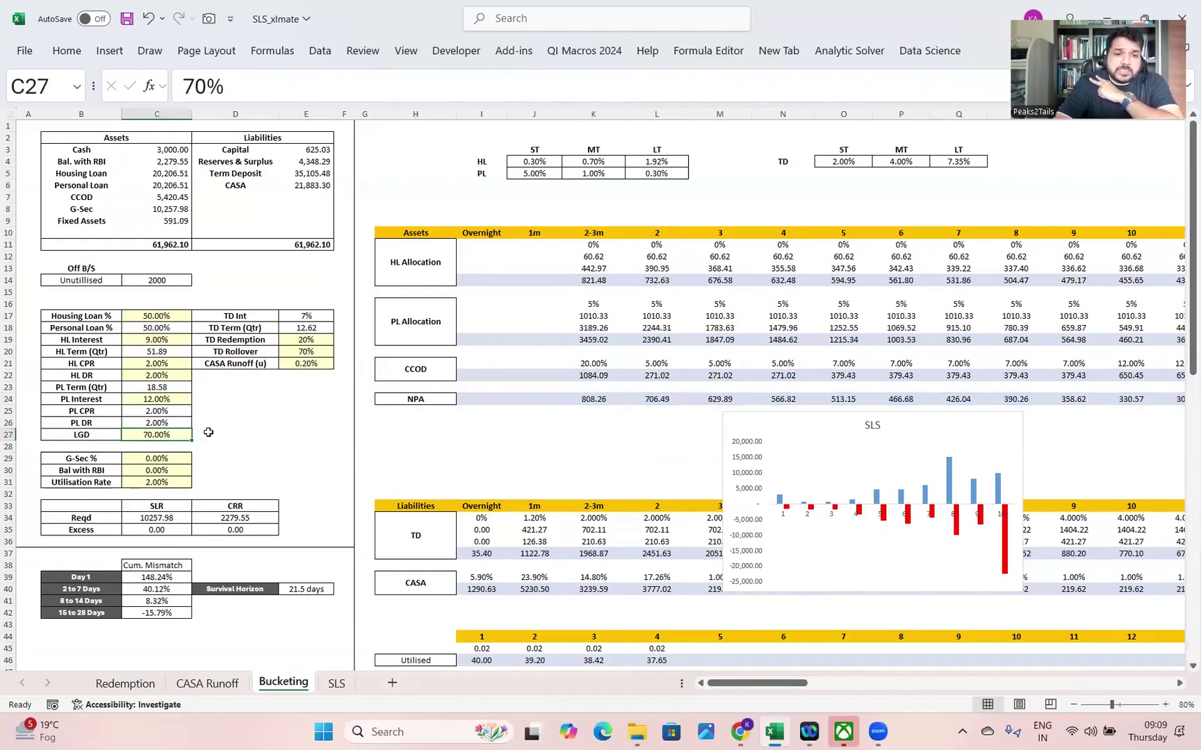
left_click(336, 683)
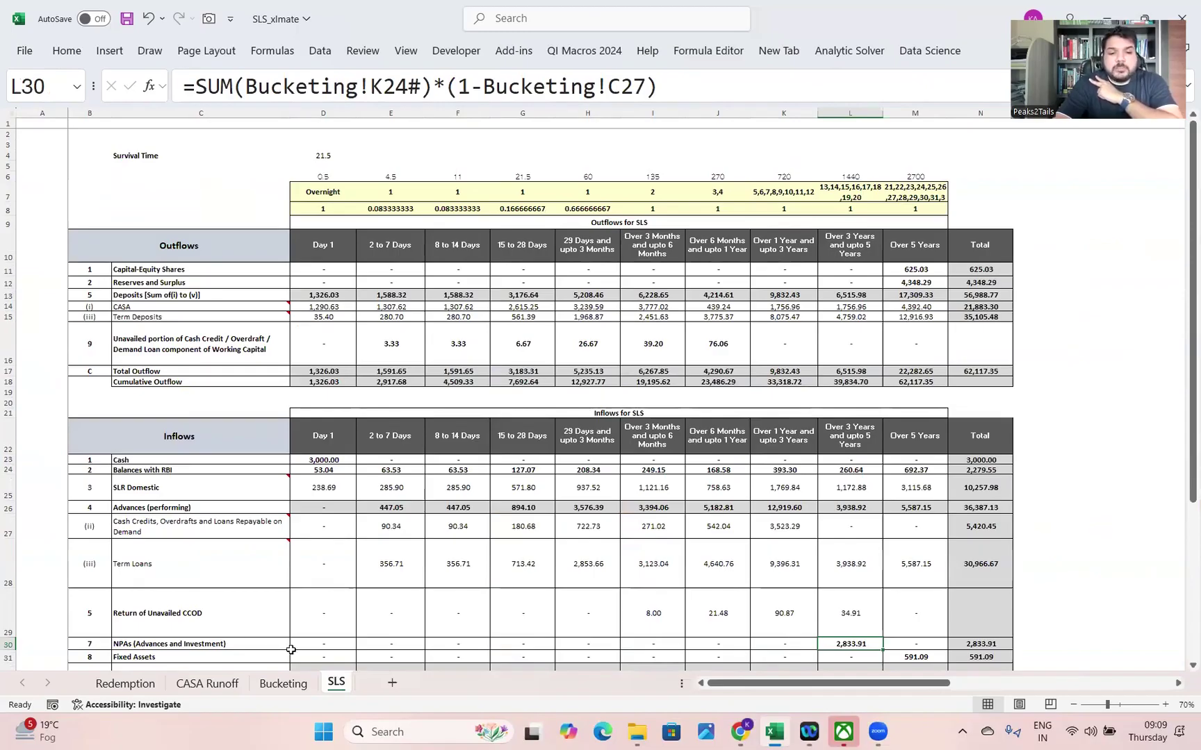
left_click(282, 684)
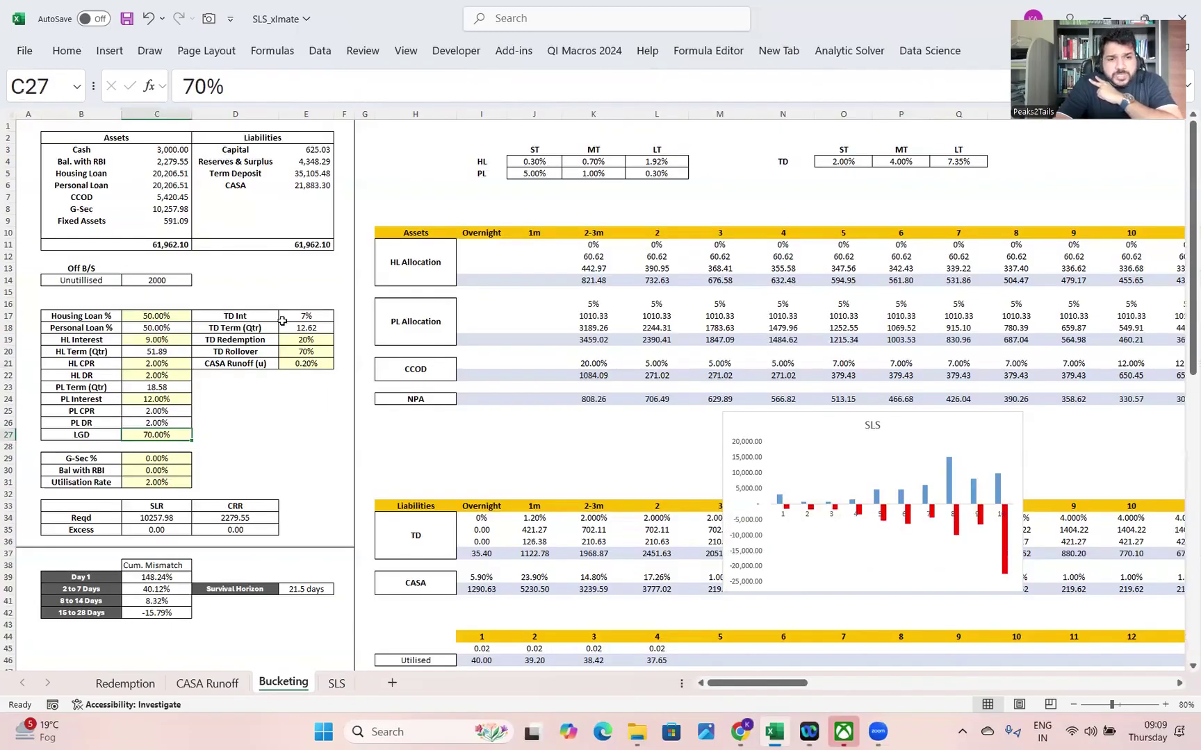
Review the Cash and Bal. with RBI items in the balance sheet's Assets section
left_click(90, 150)
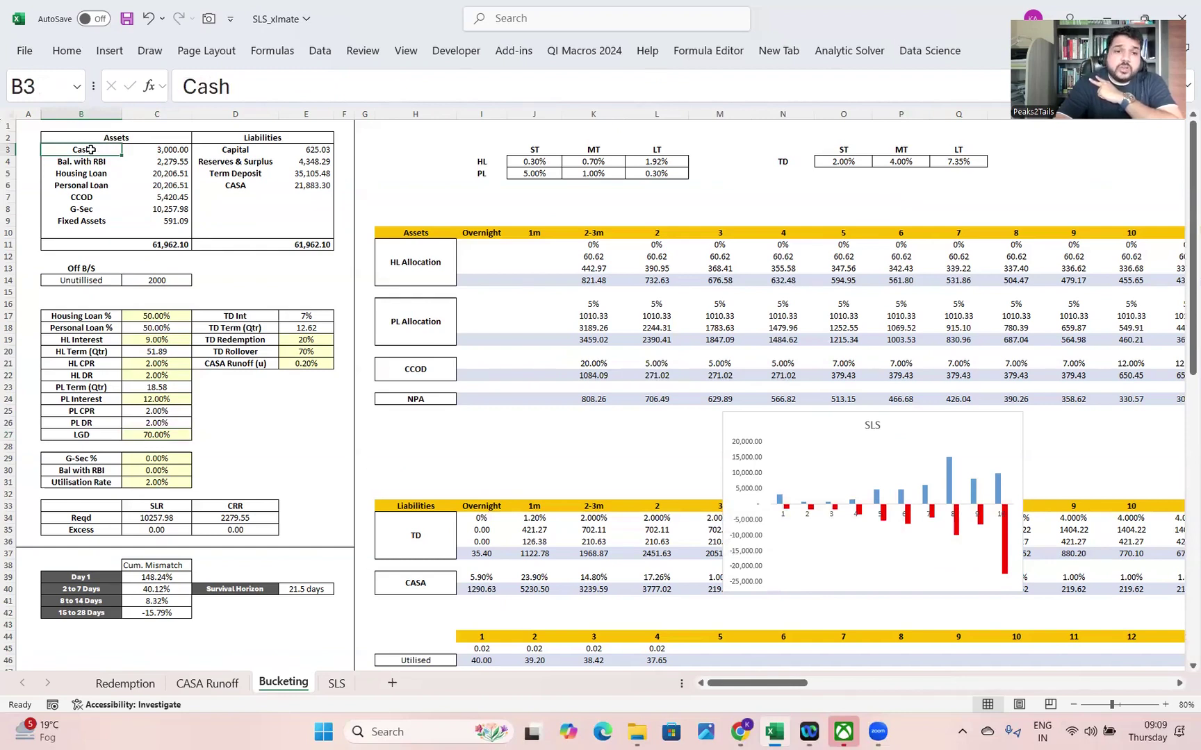
left_click(163, 151)
left_click(74, 164)
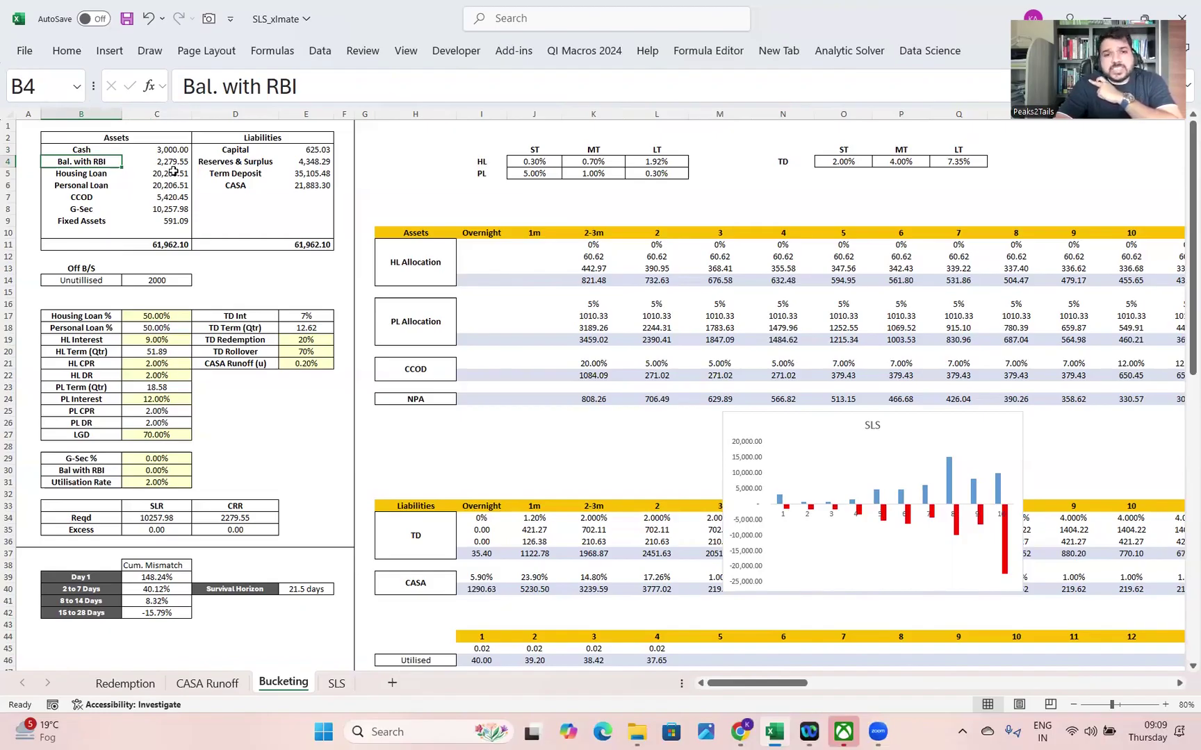
Review the Housing Loan, Personal Loan, CCOD, G-Sec and Fixed Assets items in the balance sheet's Assets section
mouse_move(101, 173)
left_mouse_down()
mouse_move(97, 198)
mouse_move(96, 187)
left_mouse_up()
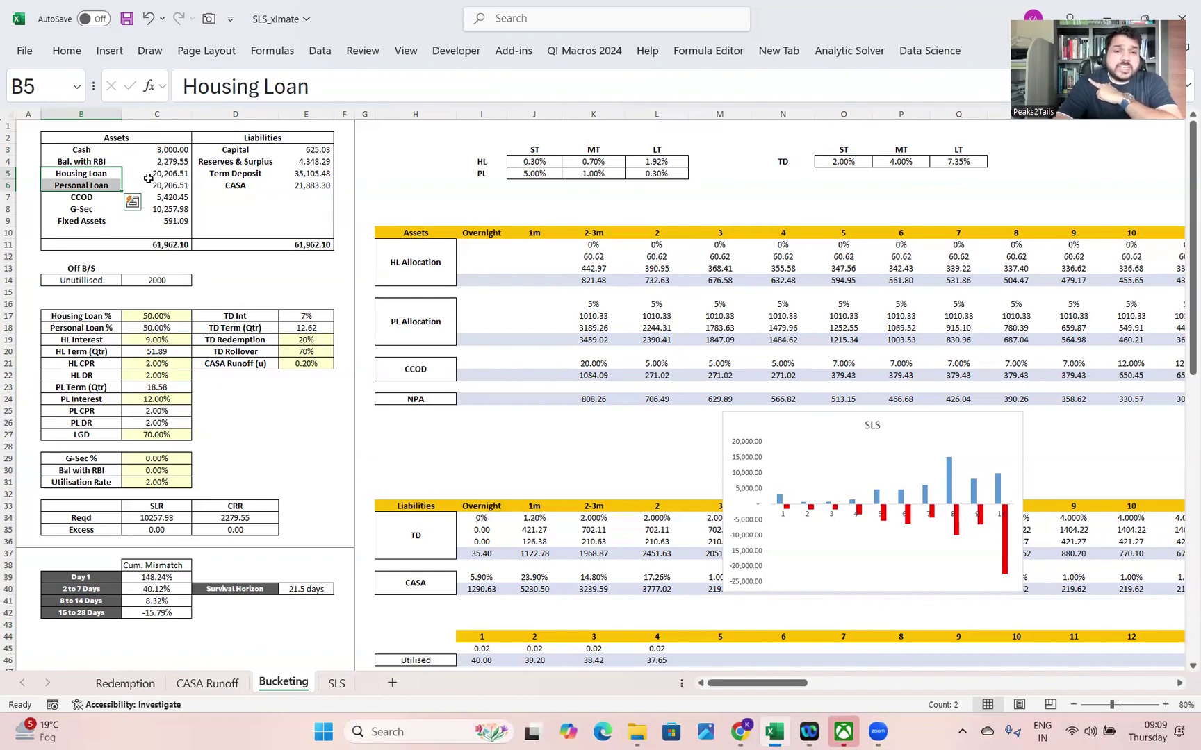
left_click(89, 201)
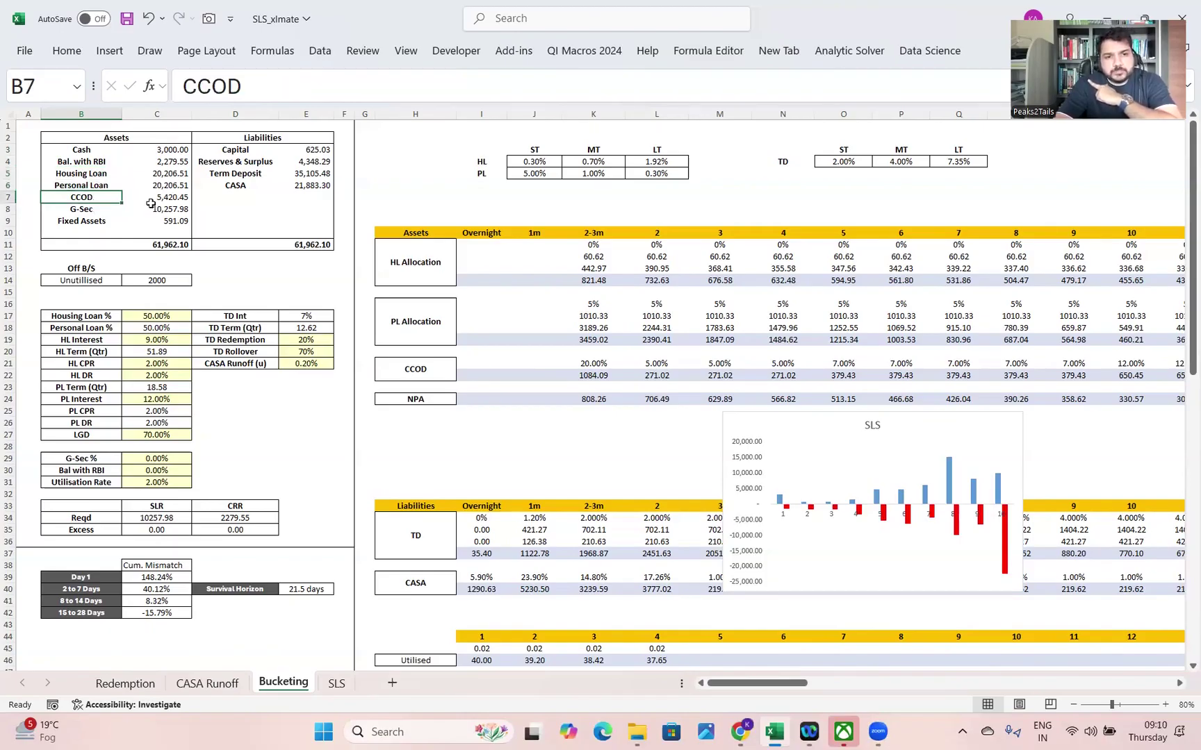
left_click(99, 208)
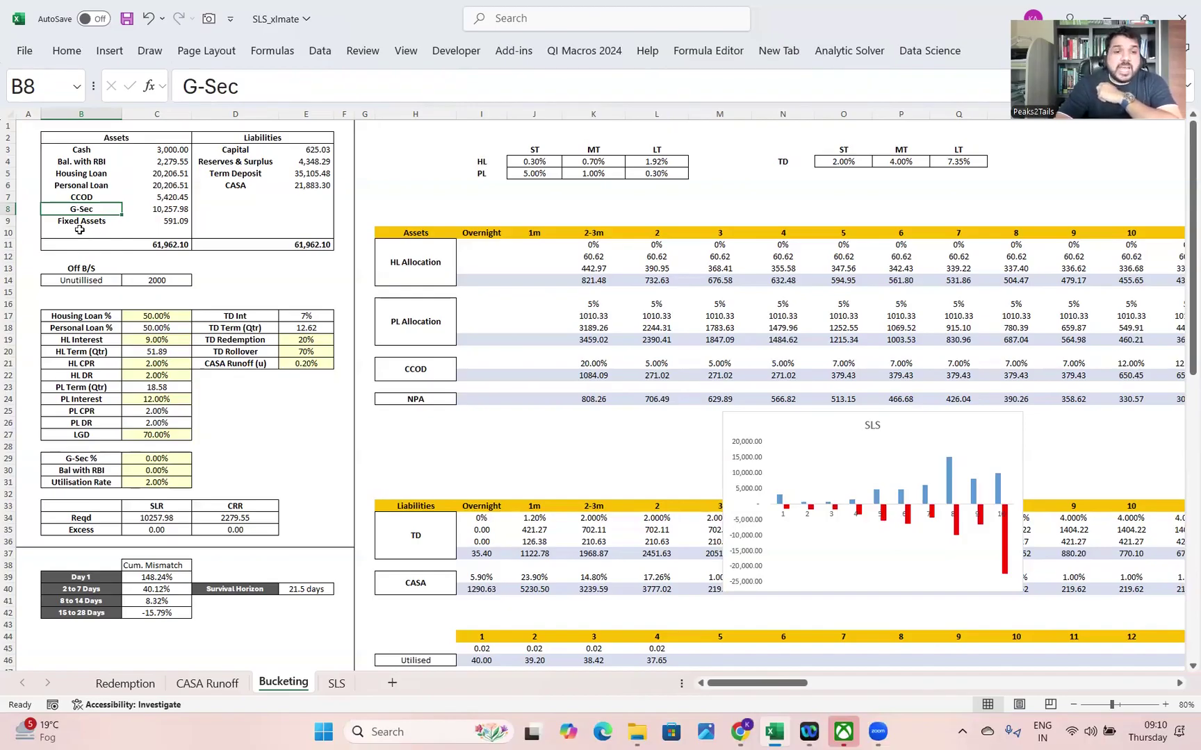
left_click(79, 222)
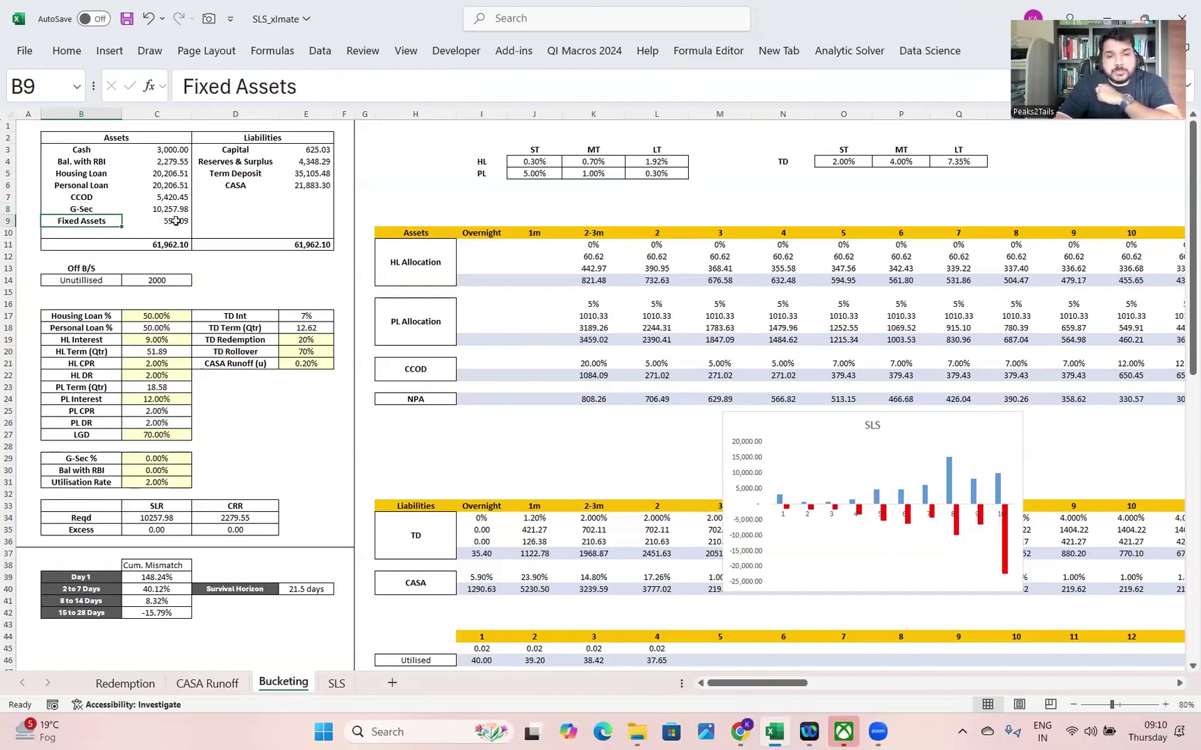
left_click(176, 221)
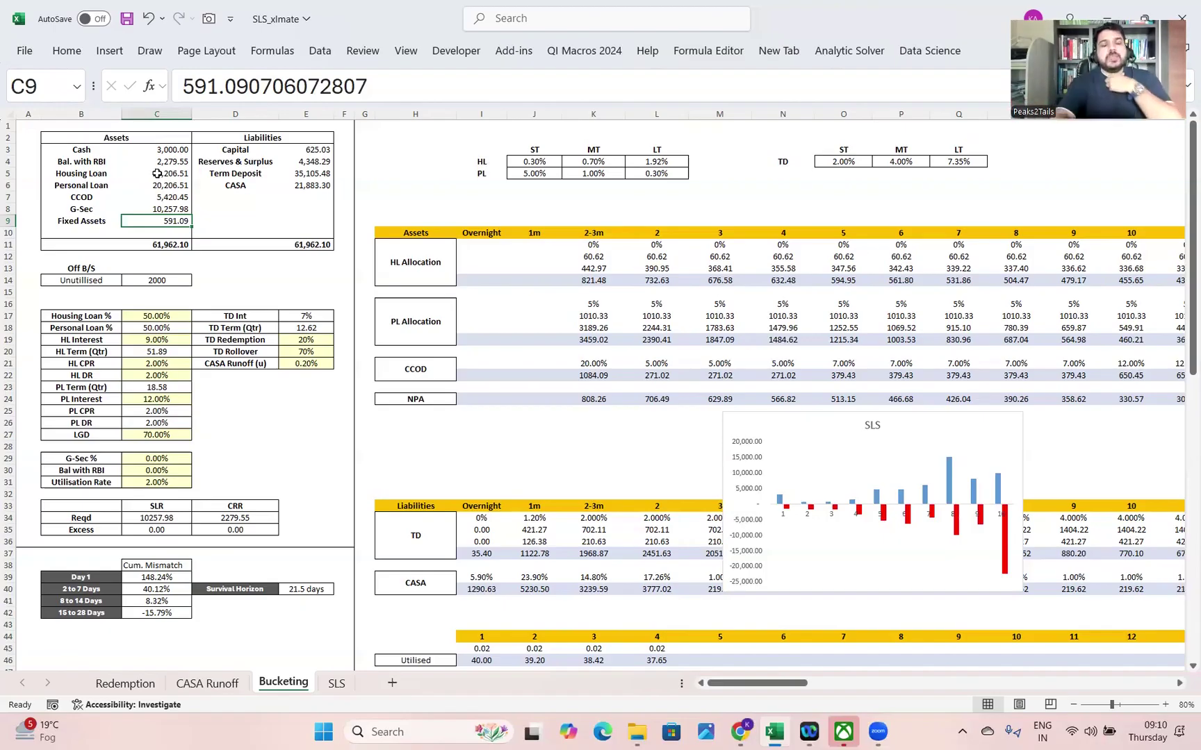
Trace Capital and Reserves & Surplus from the Bucketing liabilities to the Over 5 Years outflow bucket on the SLS sheet
left_click(235, 153)
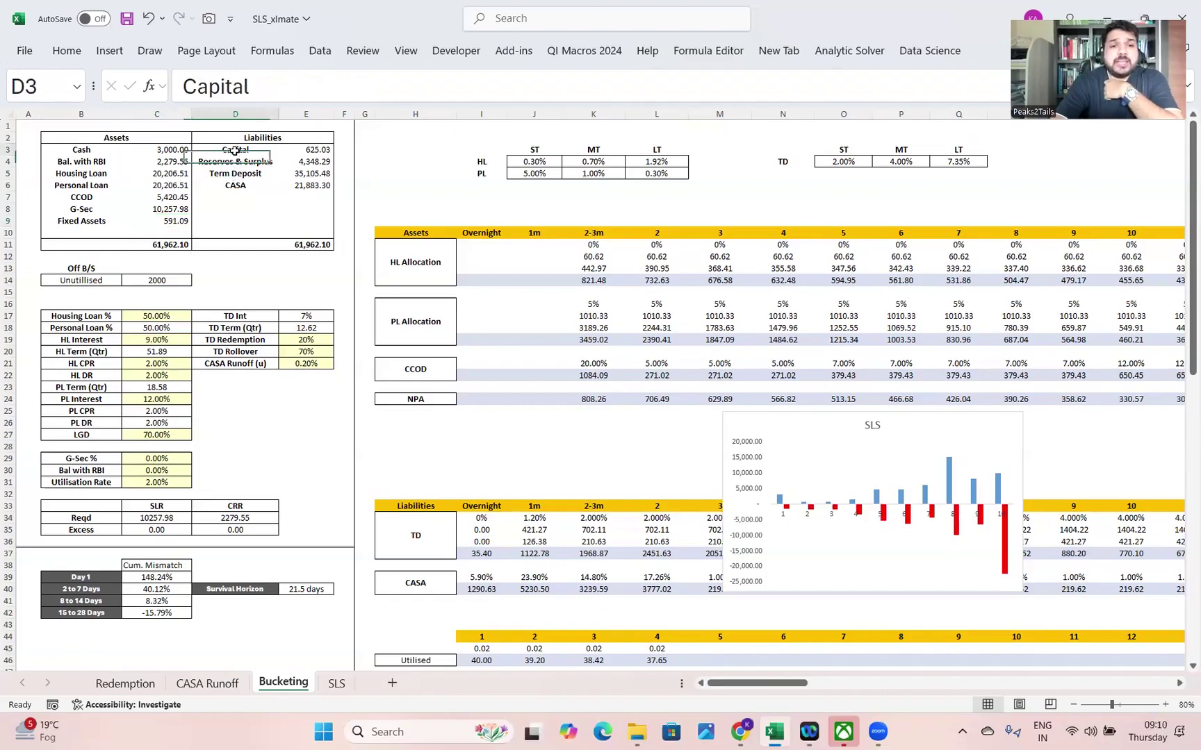
left_click(336, 683)
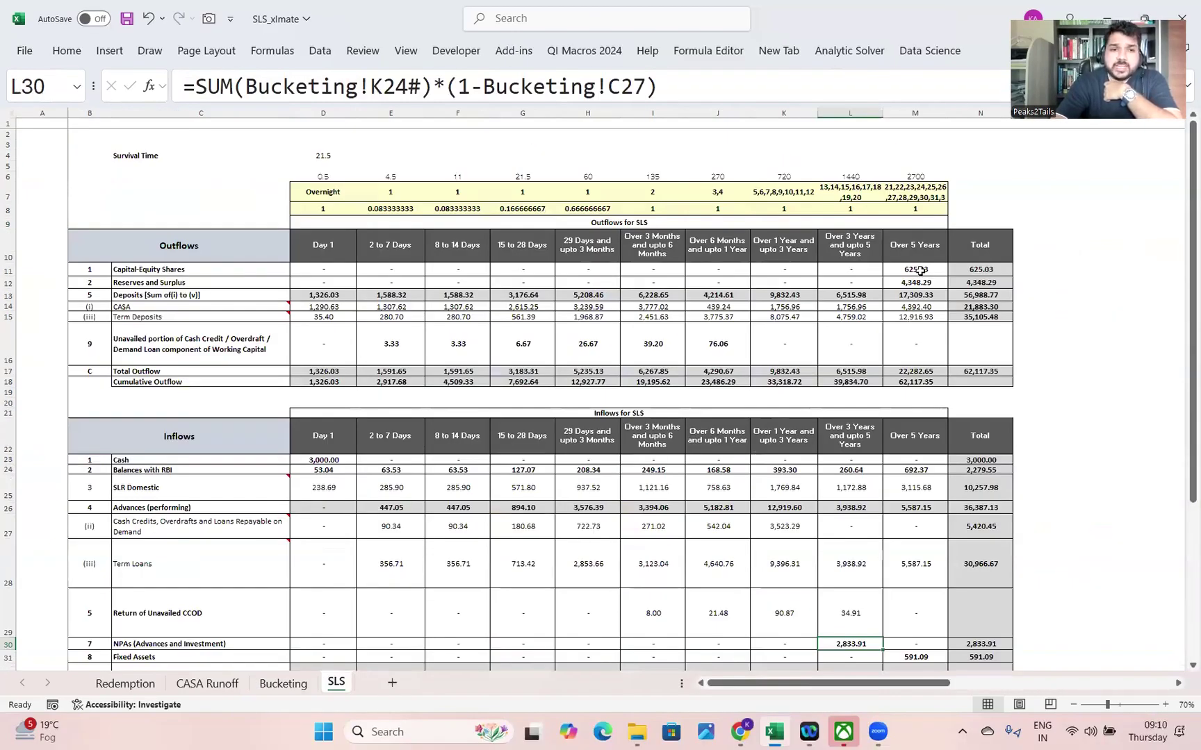
left_click(297, 685)
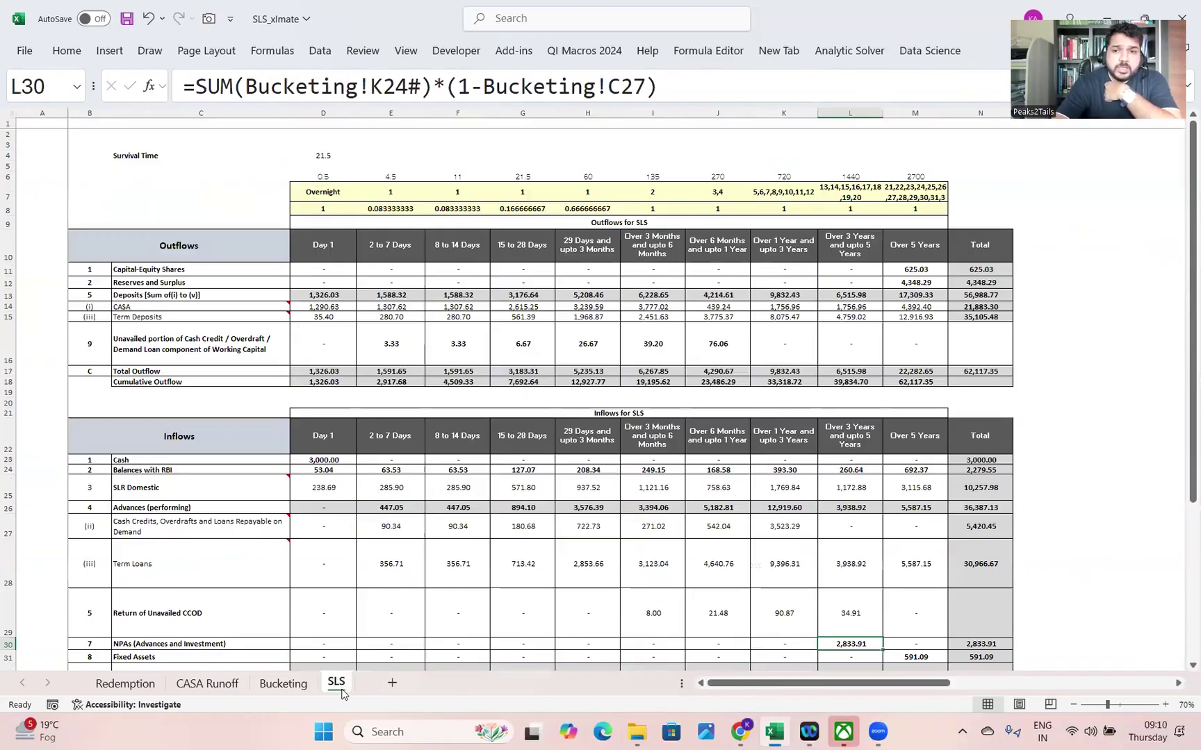
left_click(341, 688)
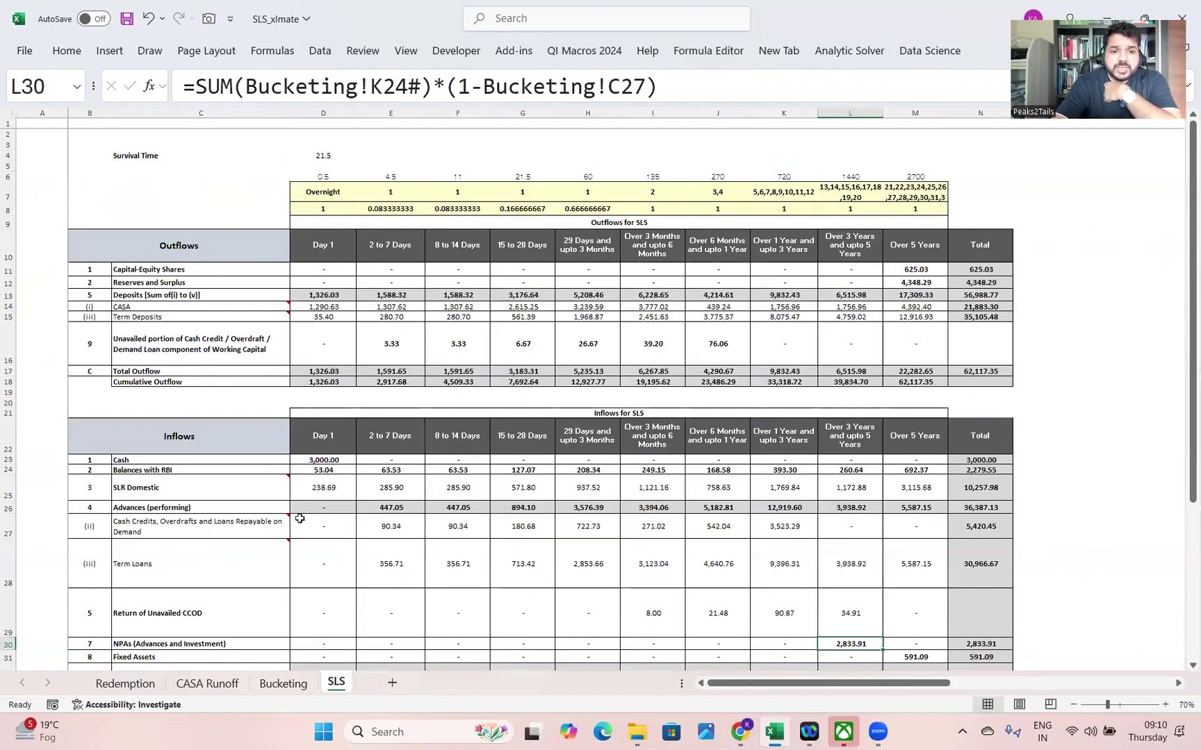
left_click(282, 683)
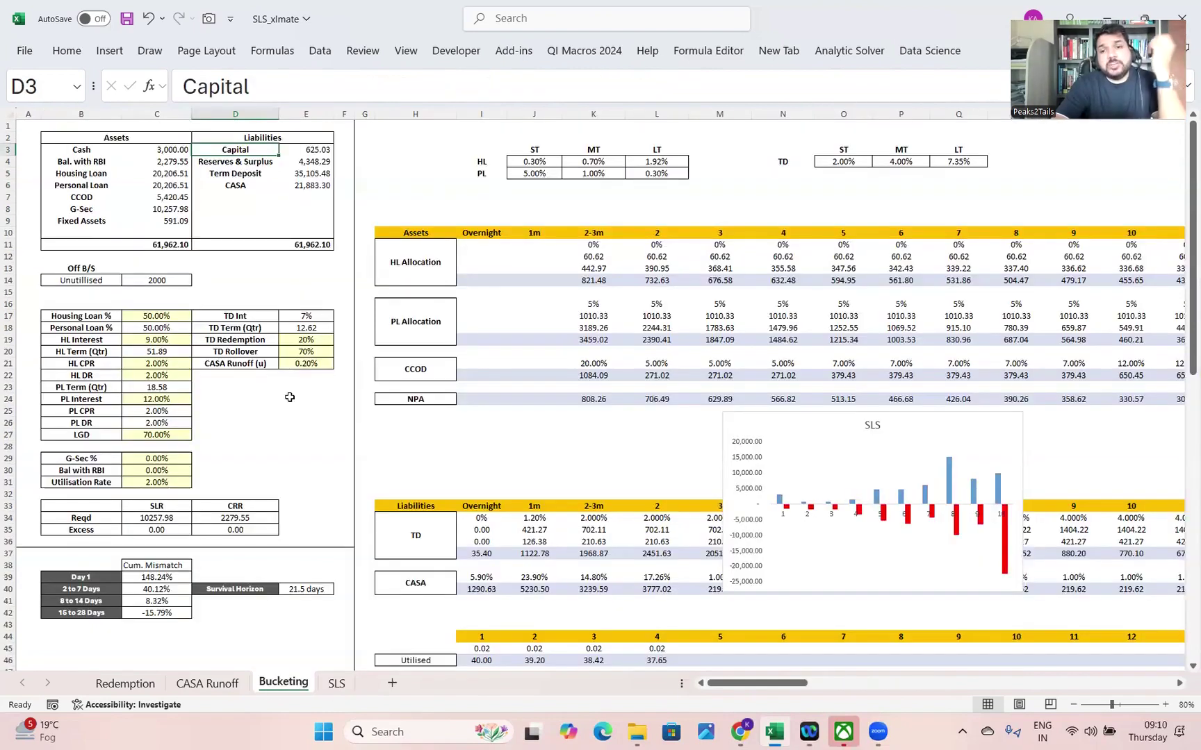
left_click(248, 161)
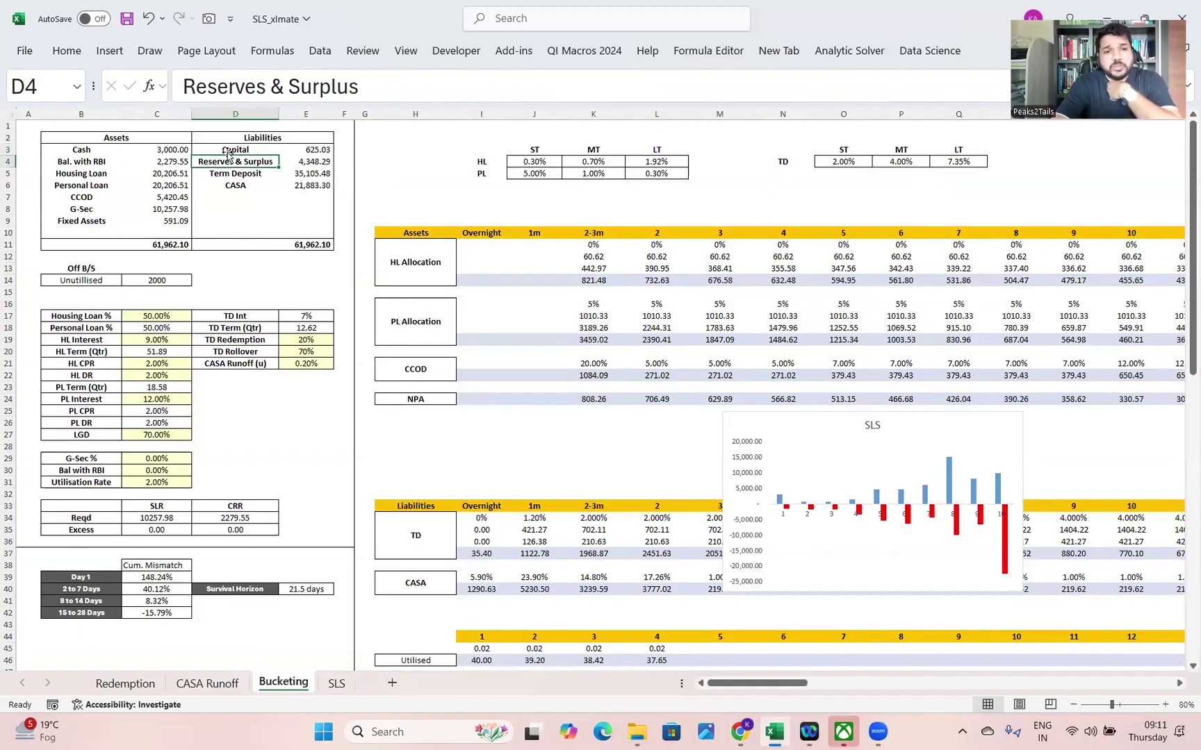
left_click(336, 684)
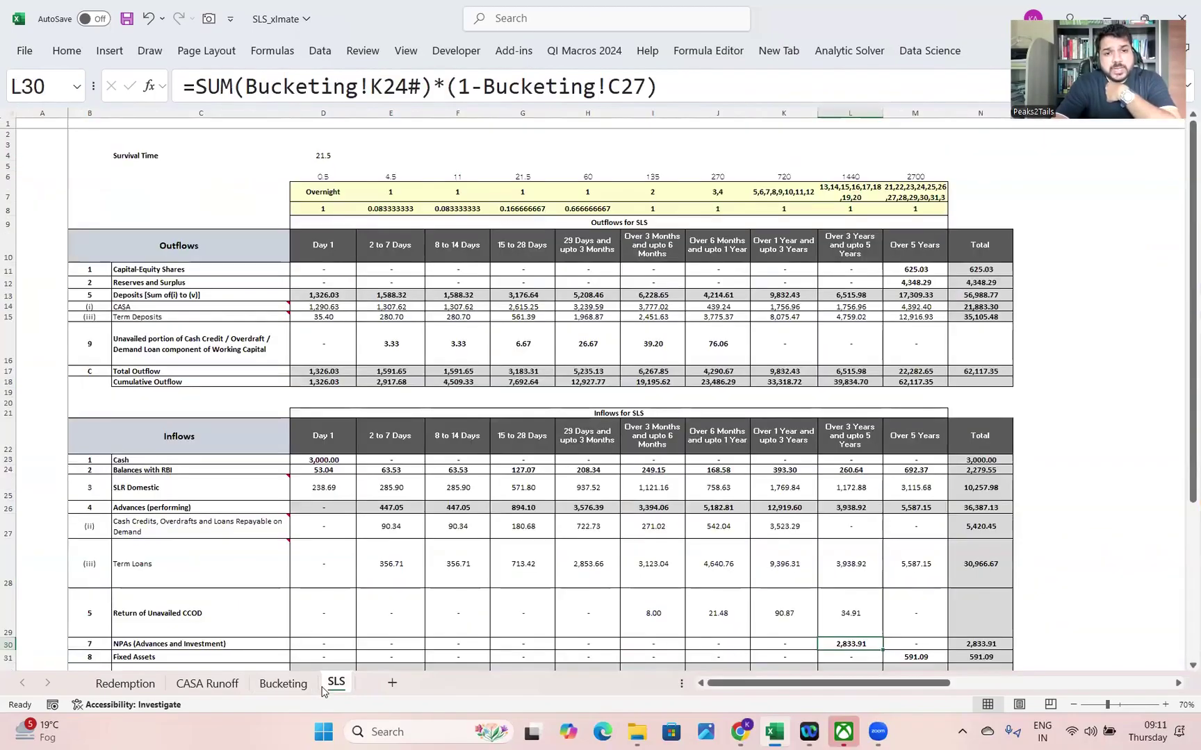
left_click(926, 283)
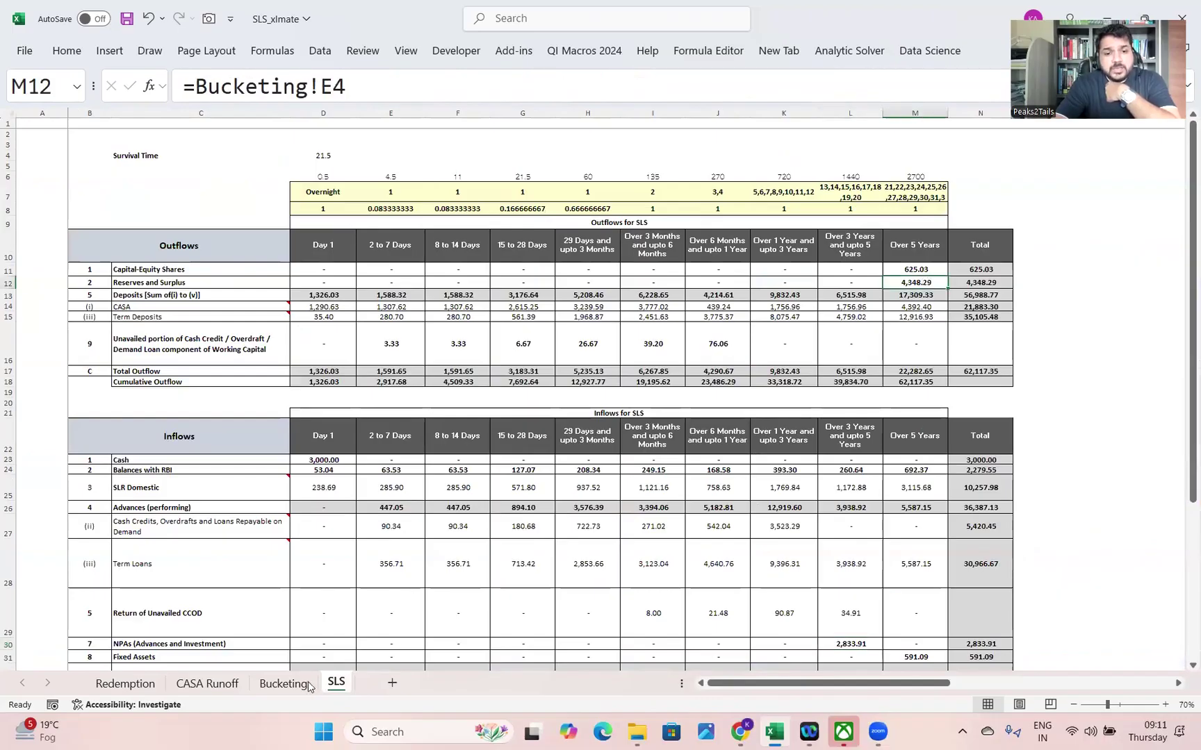
left_click(283, 684)
left_click(312, 162)
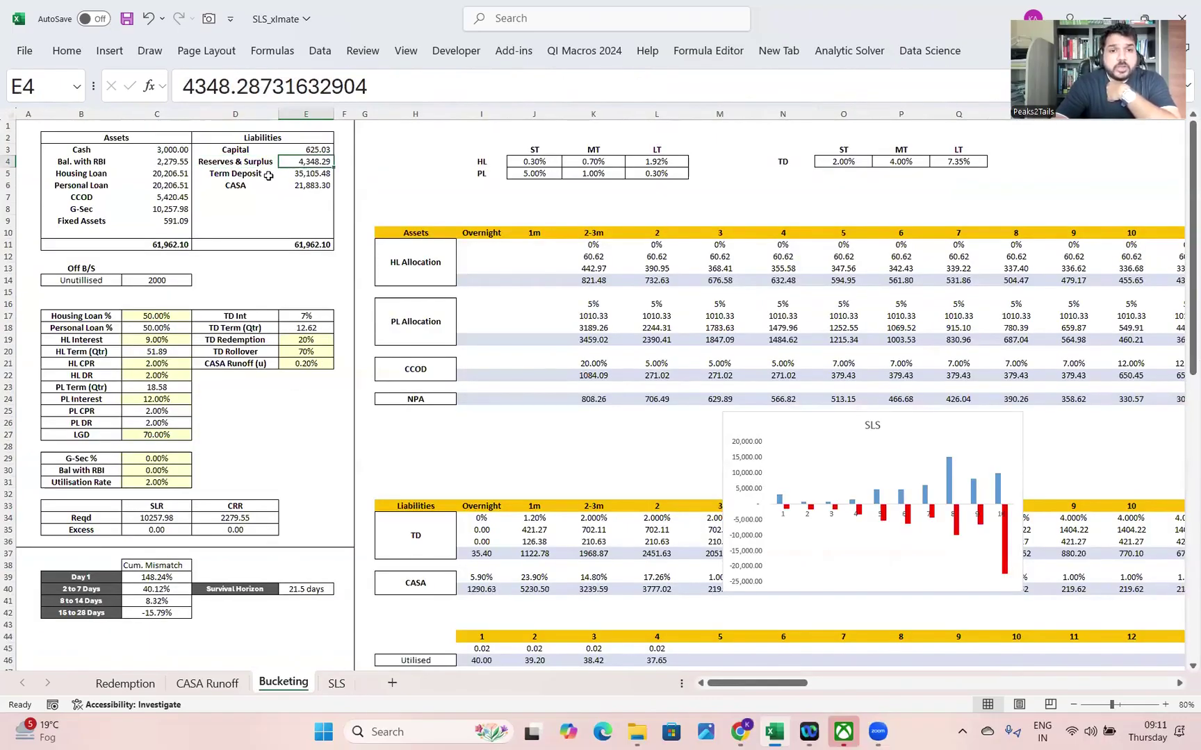
Move the SLS chart off the Term Deposit allocation to the area below the Utilisation Rate assumption
left_click(237, 174)
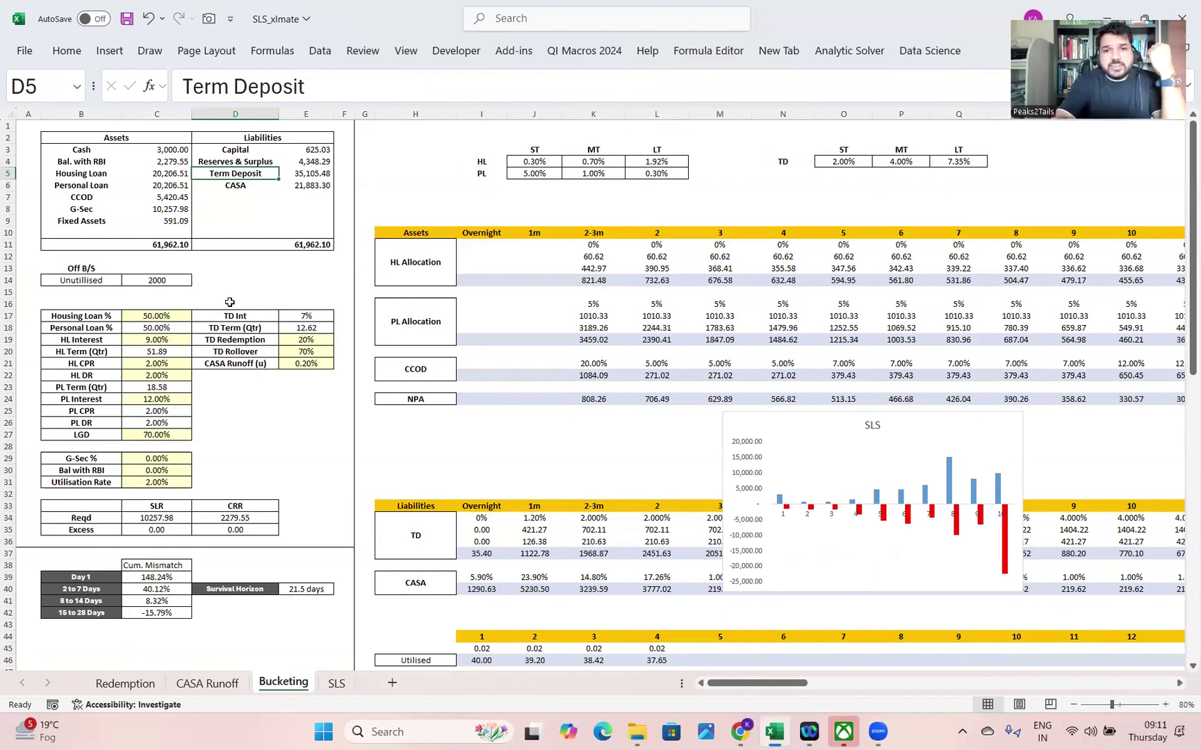
left_click(801, 419)
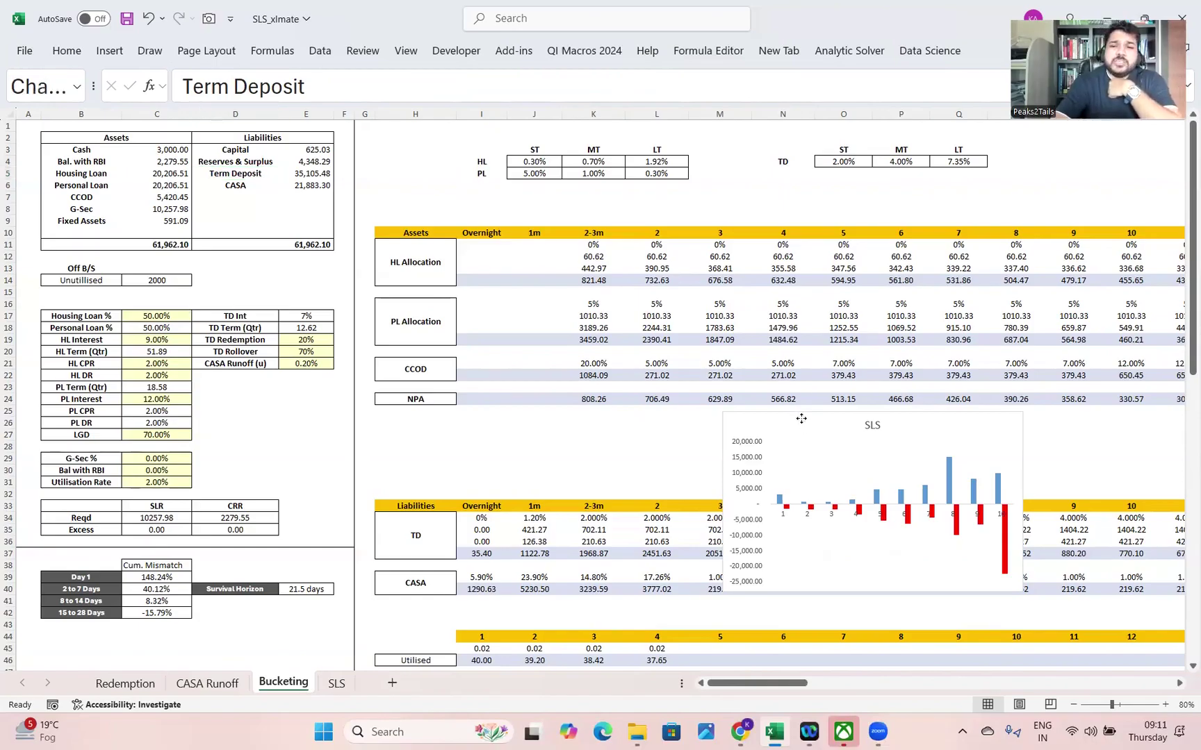
left_click_drag(801, 419, 113, 510)
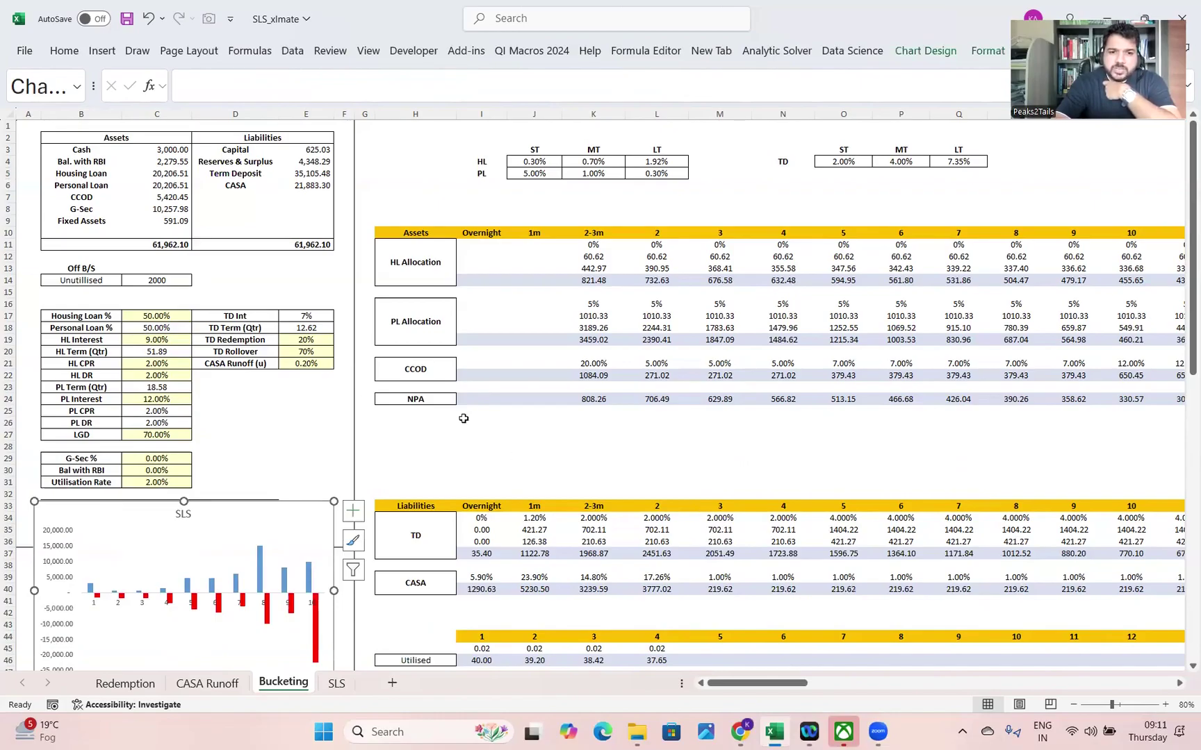
Examine the TD Term formula in E18, the term deposit amounts in J35:K35 and the ST, MT and LT percentages in O4:Q4
left_click(306, 327)
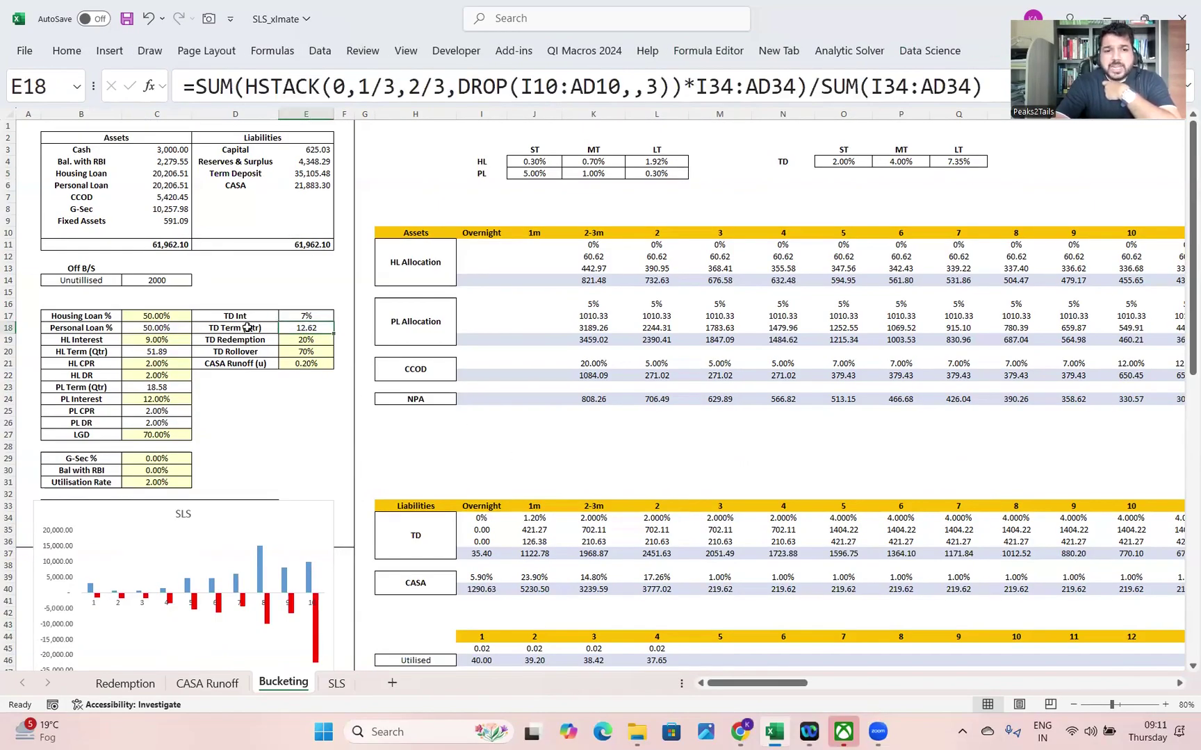
left_click(521, 532)
left_click_drag(521, 532, 602, 529)
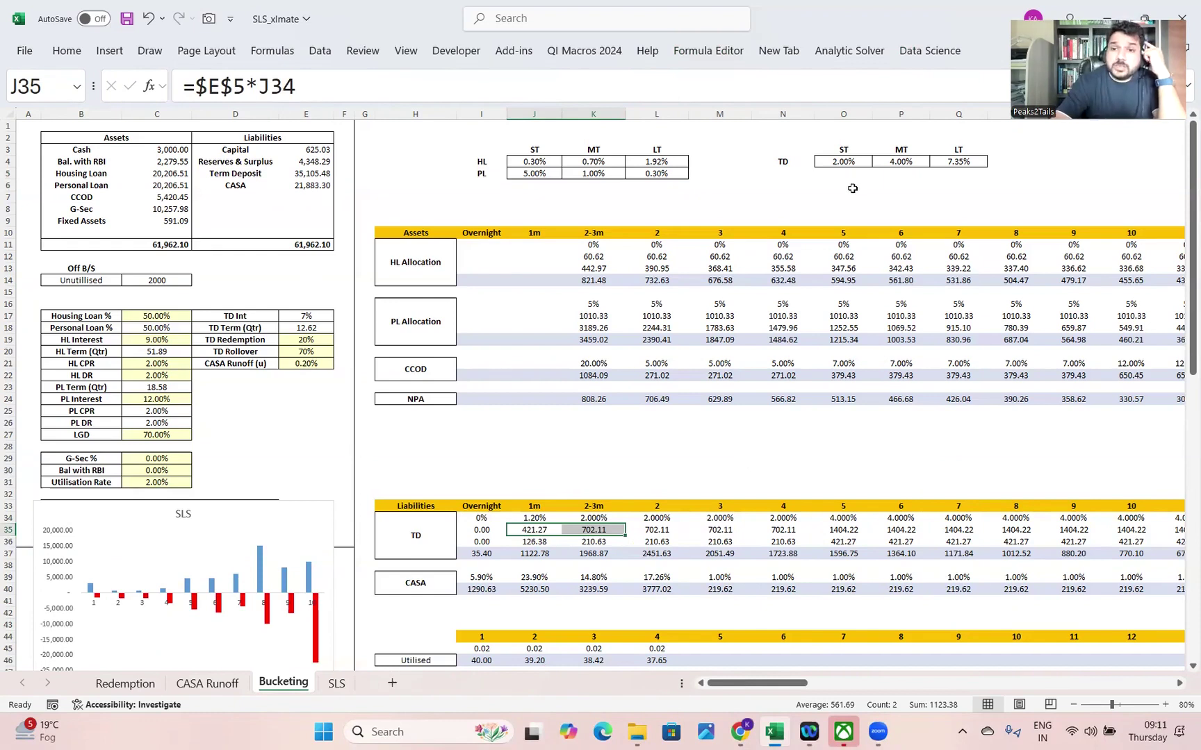
left_click(861, 161)
left_click_drag(861, 162, 953, 160)
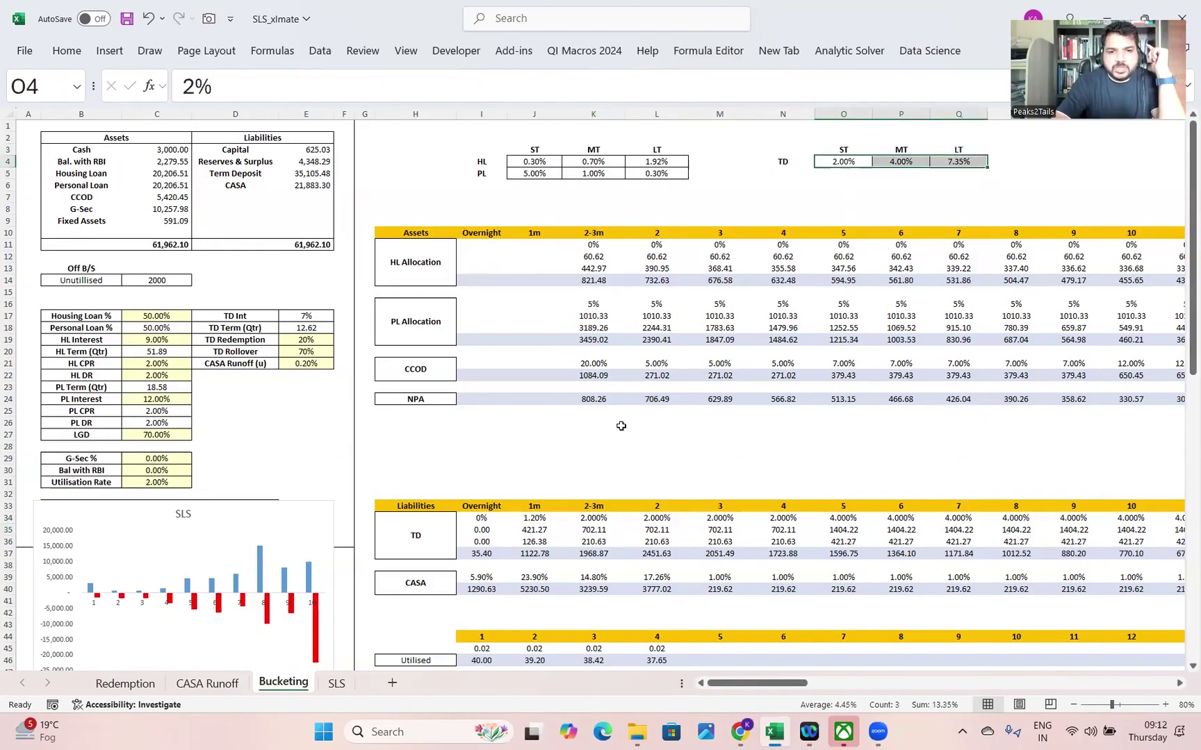
left_click_drag(243, 328, 303, 327)
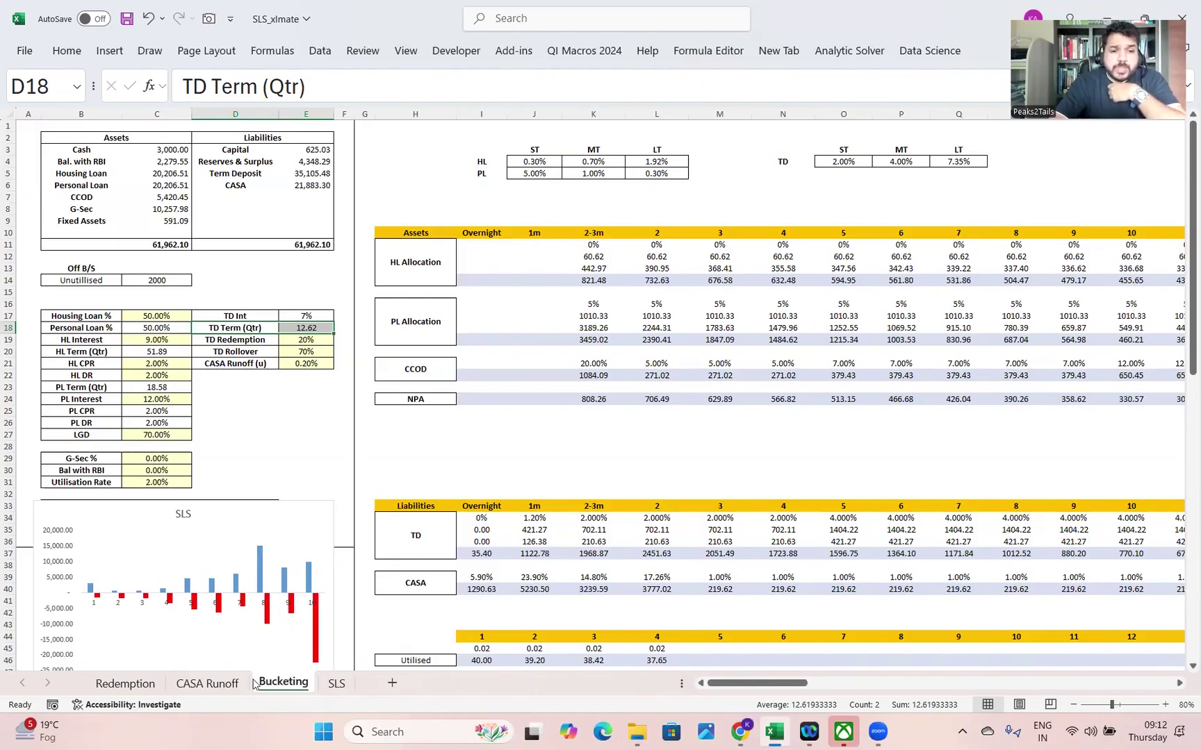
Inspect the quarter 1 row of the Redemption matrix, covering the proportions in F14, E14 and D14
left_click(145, 690)
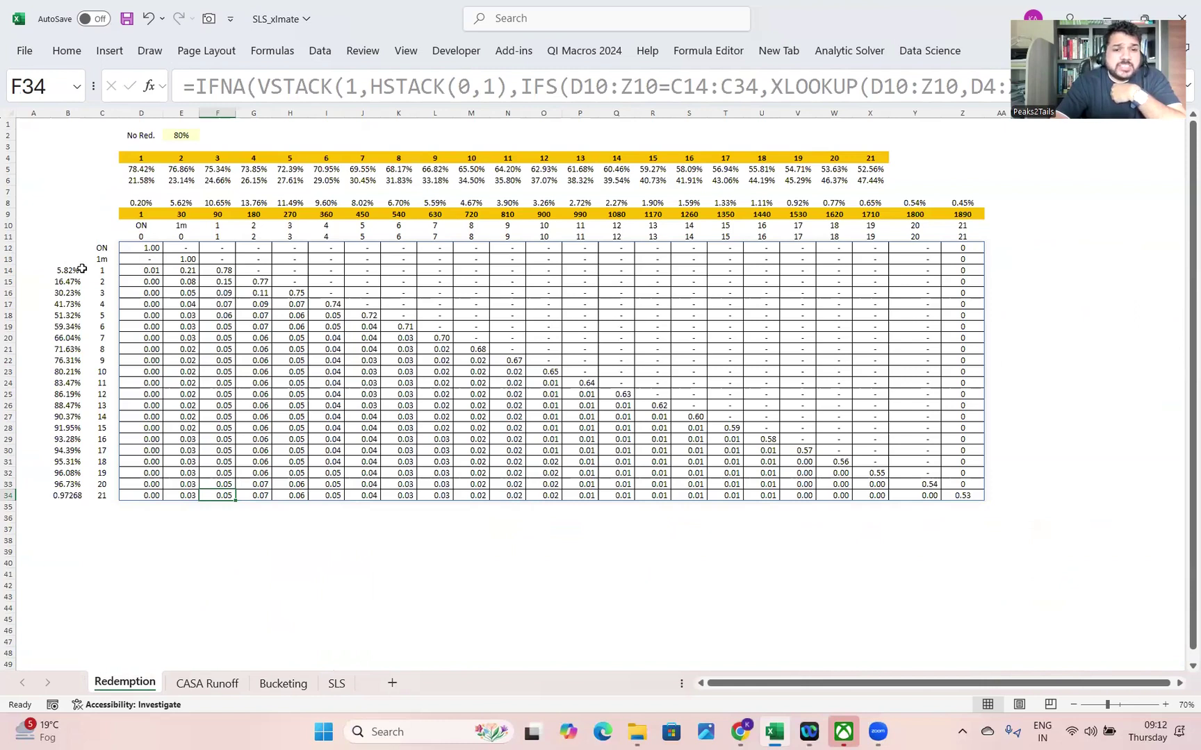
left_click(223, 269)
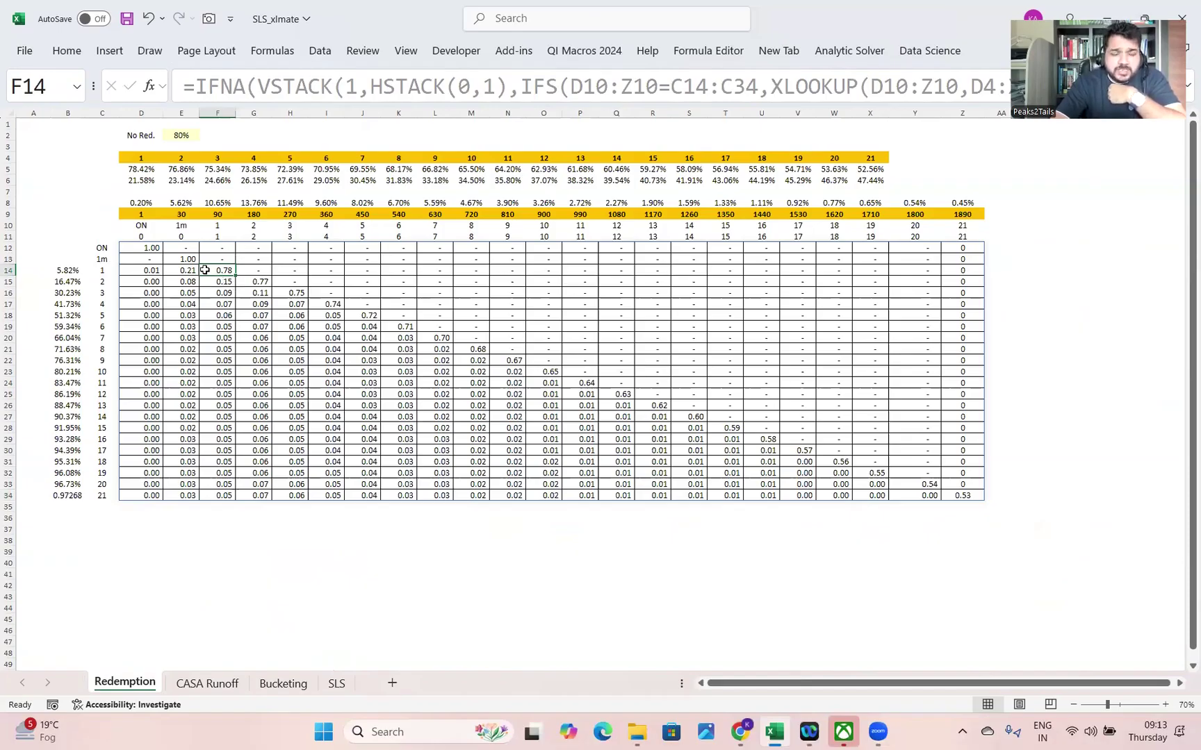
left_click(1163, 704)
left_click(1163, 704)
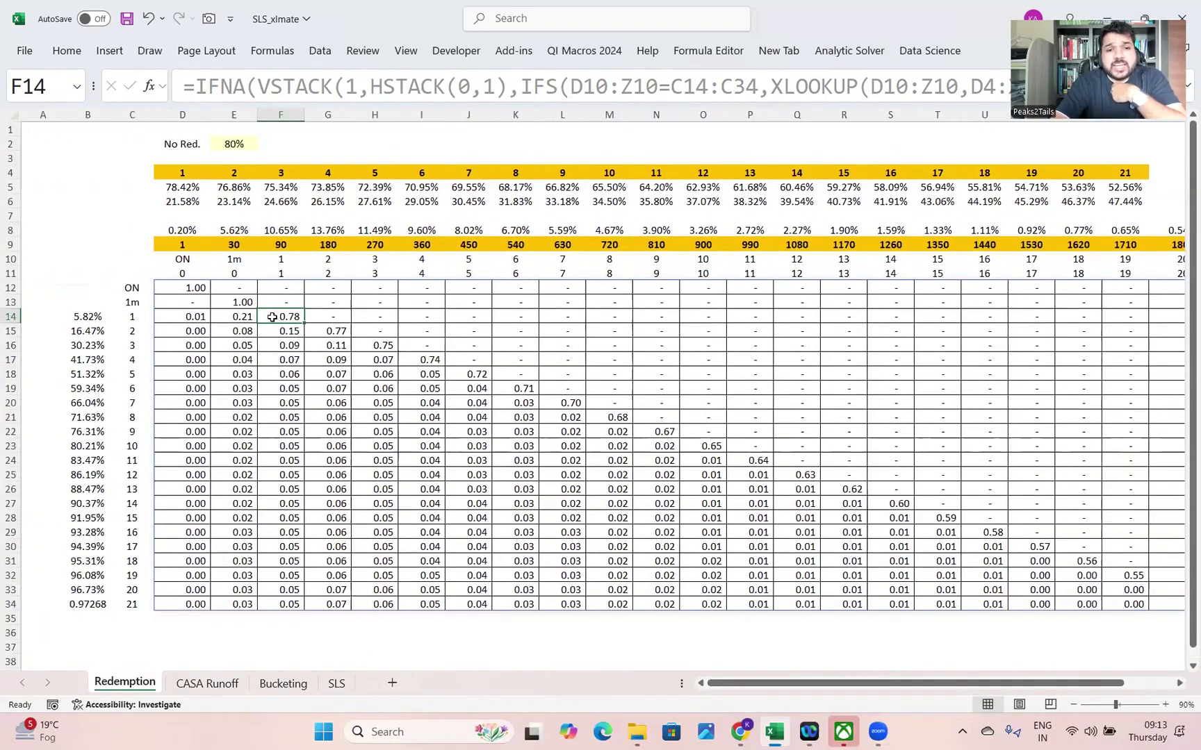
left_click(243, 317)
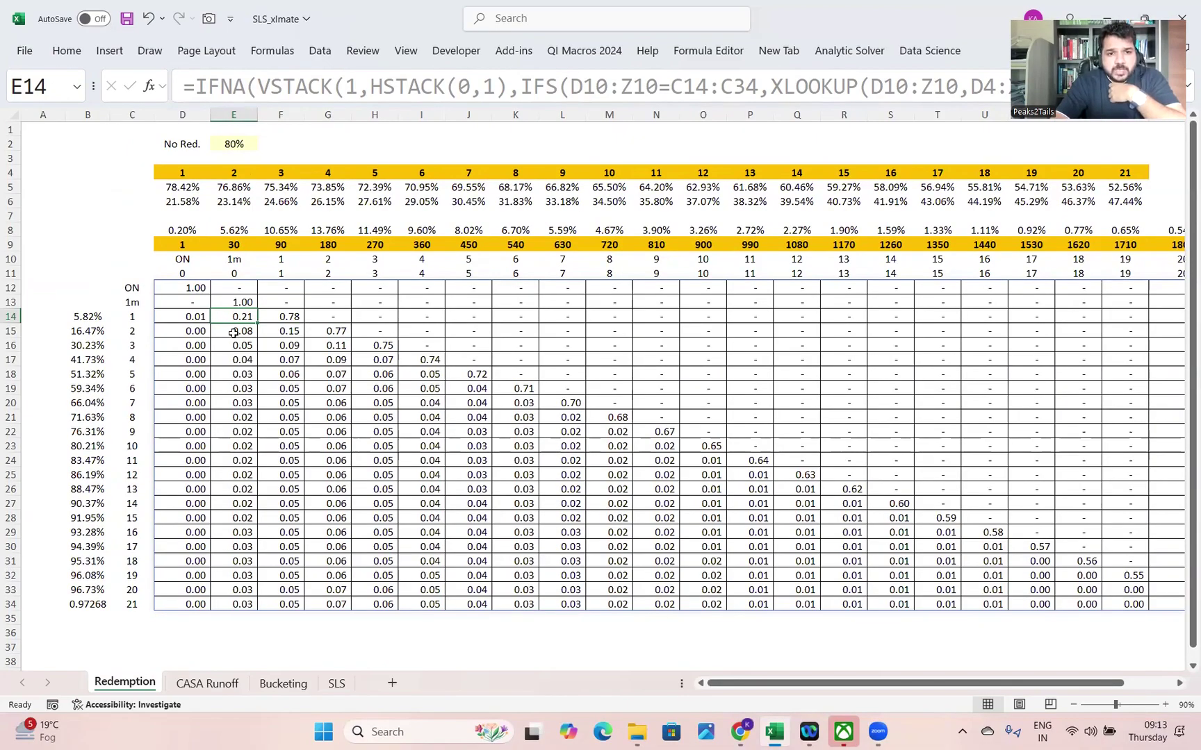
left_click(190, 318)
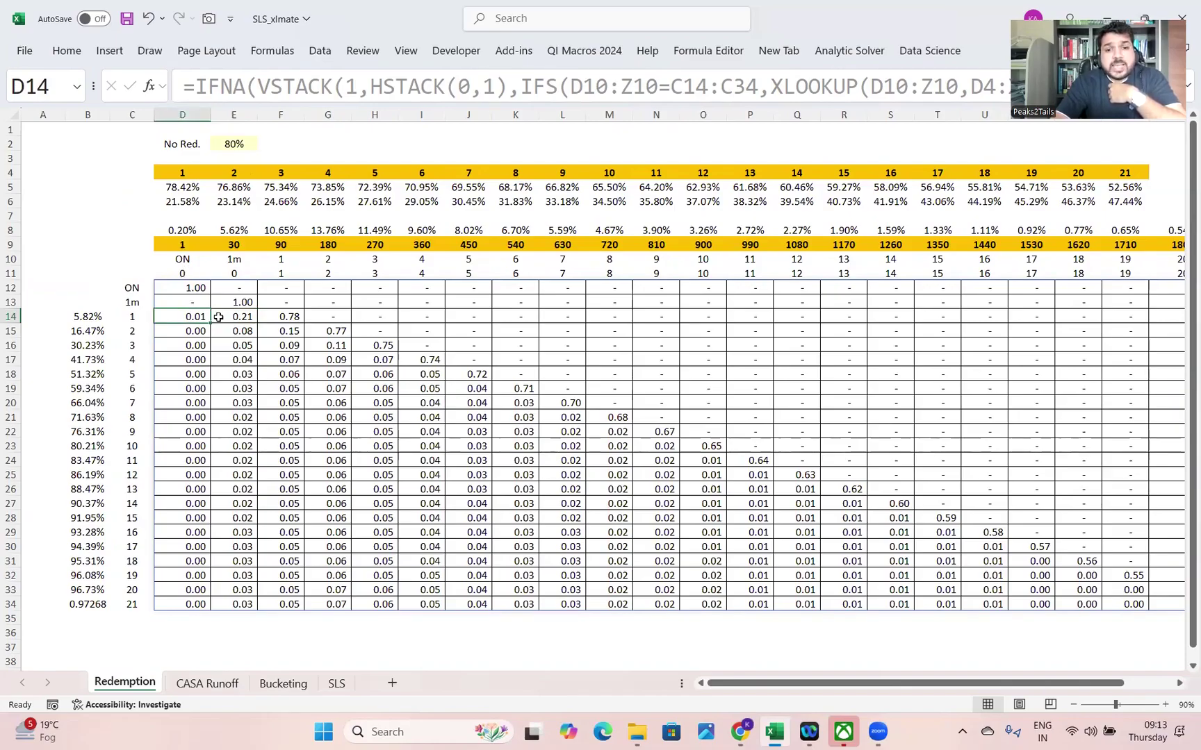
Match the quarter 4 deposit row of the Redemption matrix with the day headers in row 9 from 30 to 360
left_click(136, 357)
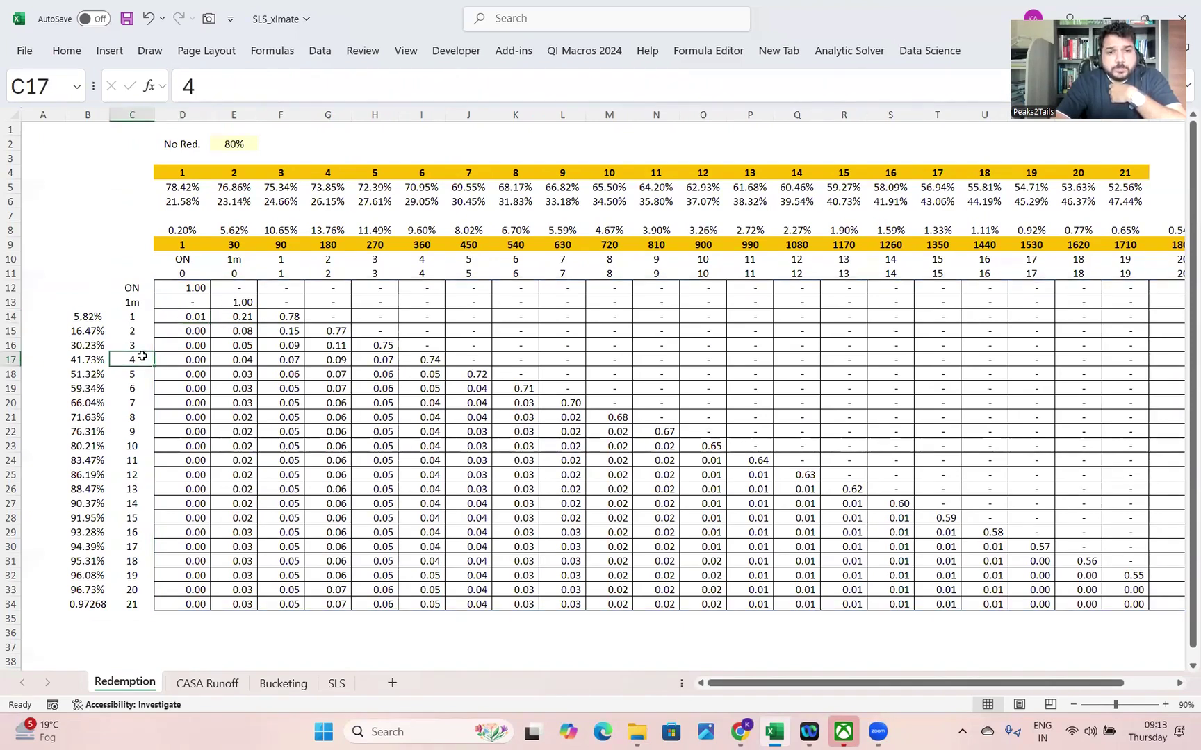
left_click(425, 360)
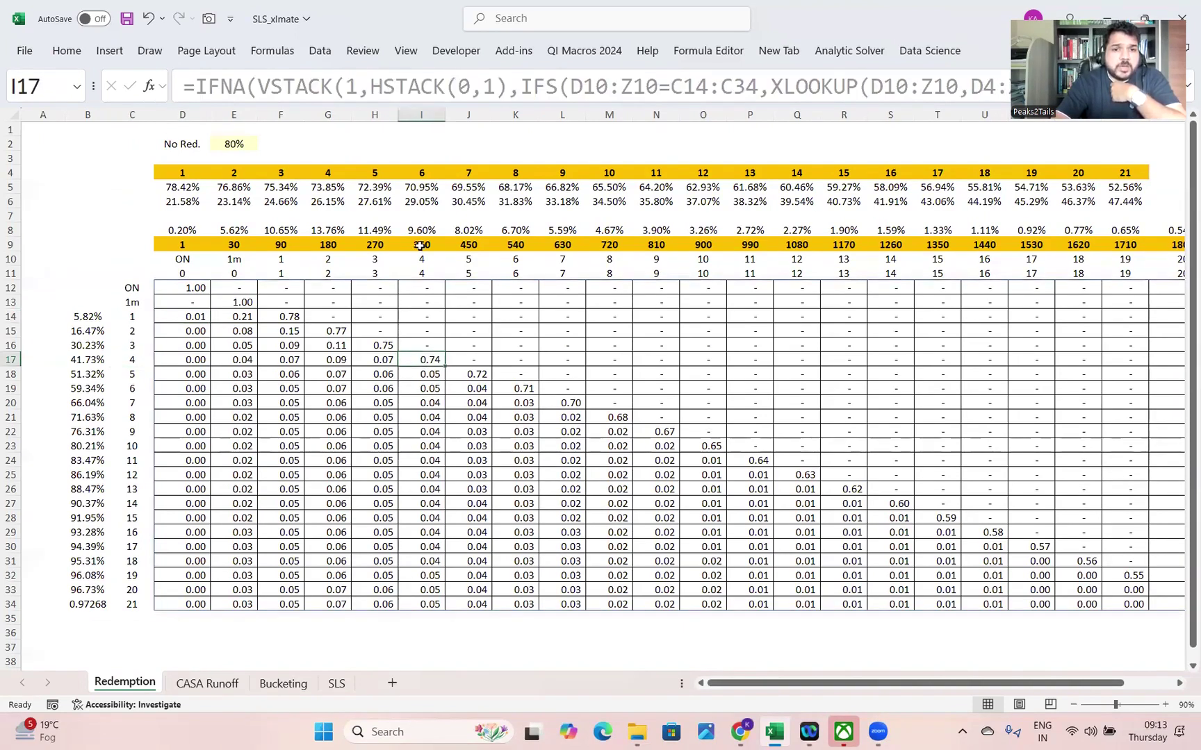
left_click(235, 243)
left_click(283, 246)
left_click(337, 244)
left_click(375, 243)
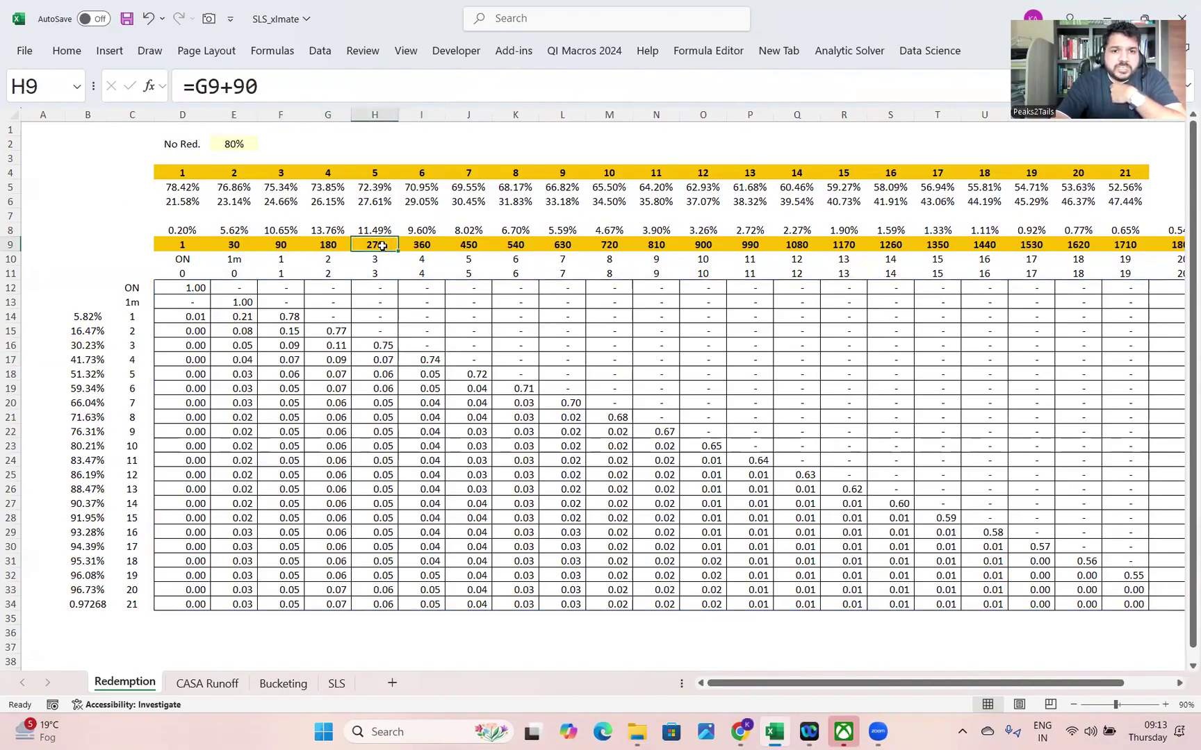
left_click(422, 243)
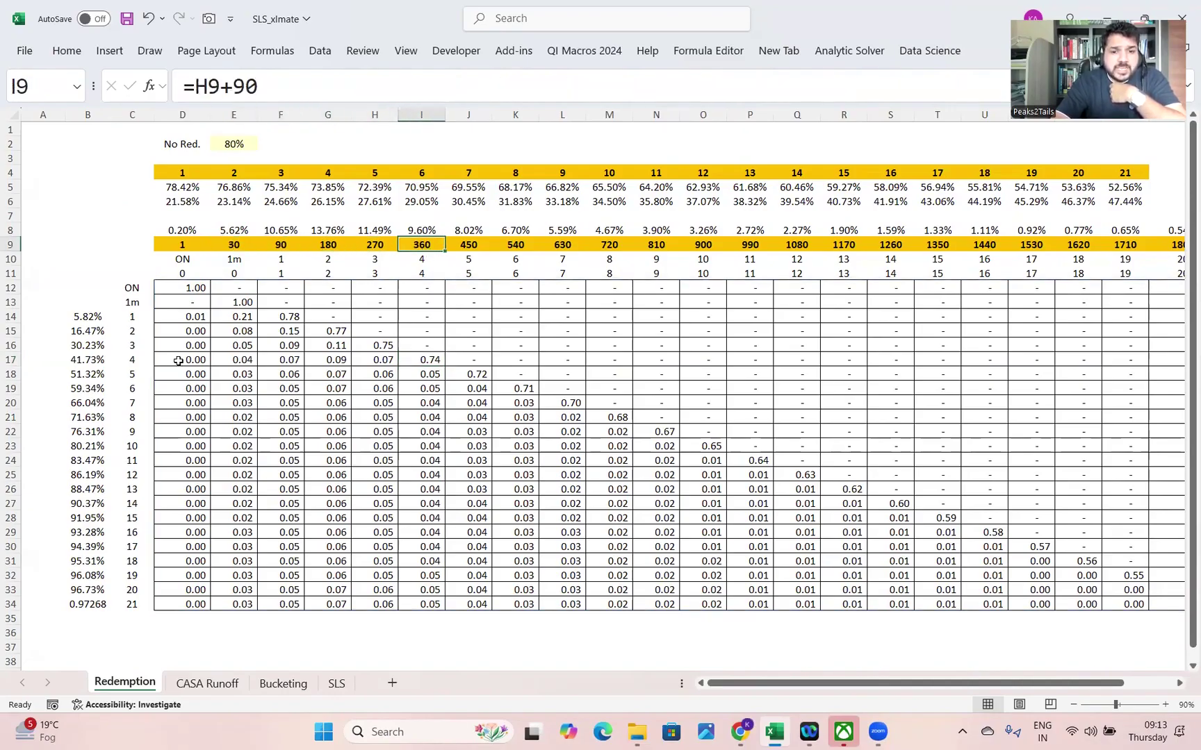
Examine the quarter 4 redemption proportions in row 17, from the maturity value in I17 back through the early redemptions in D17:H17
left_click(421, 358)
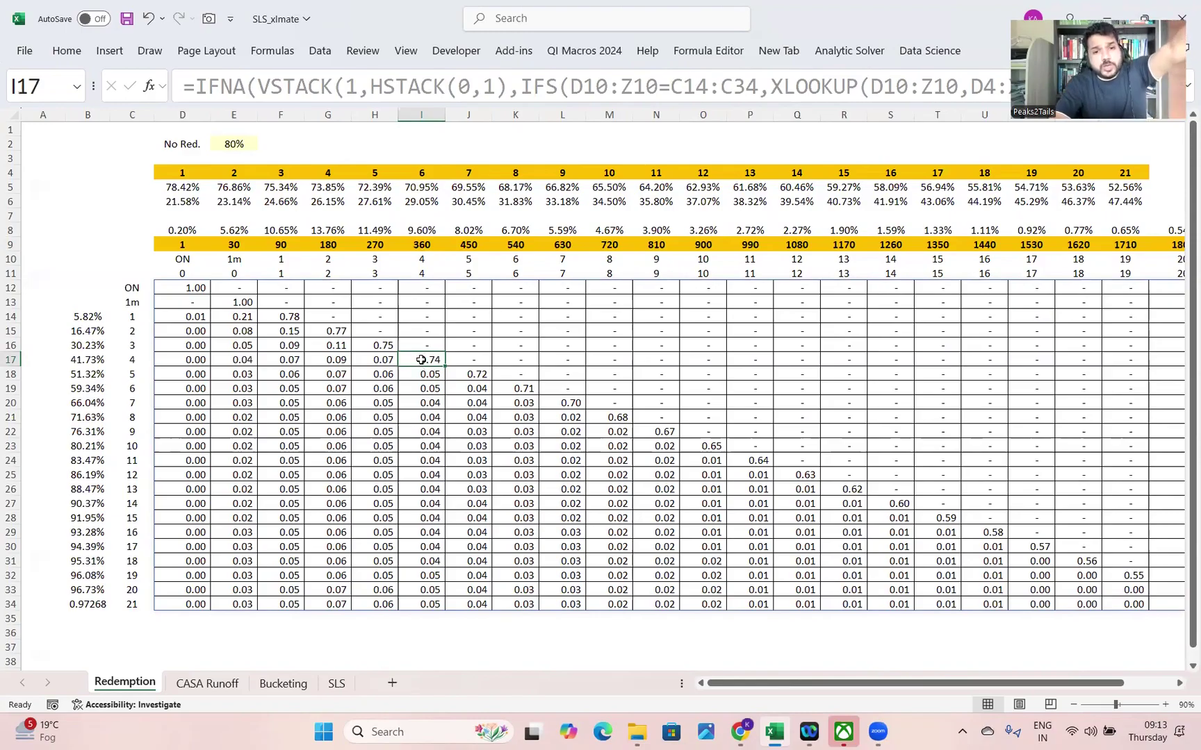
left_click(386, 359)
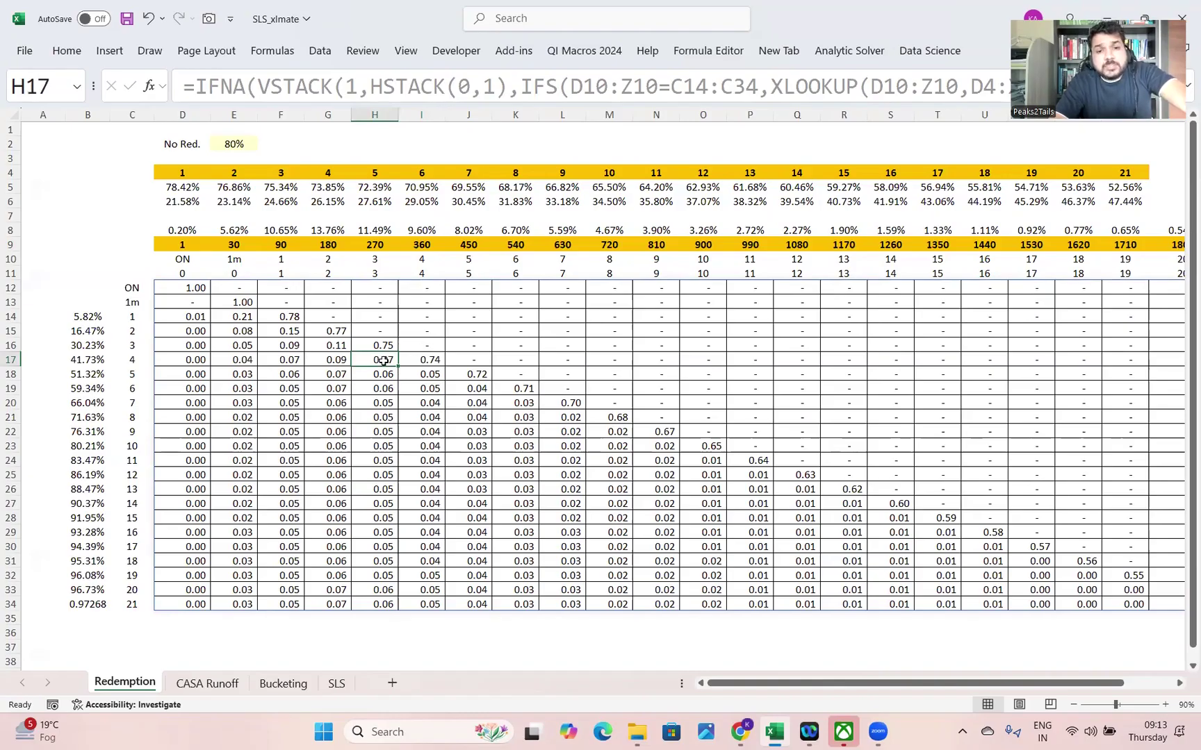
left_click(335, 360)
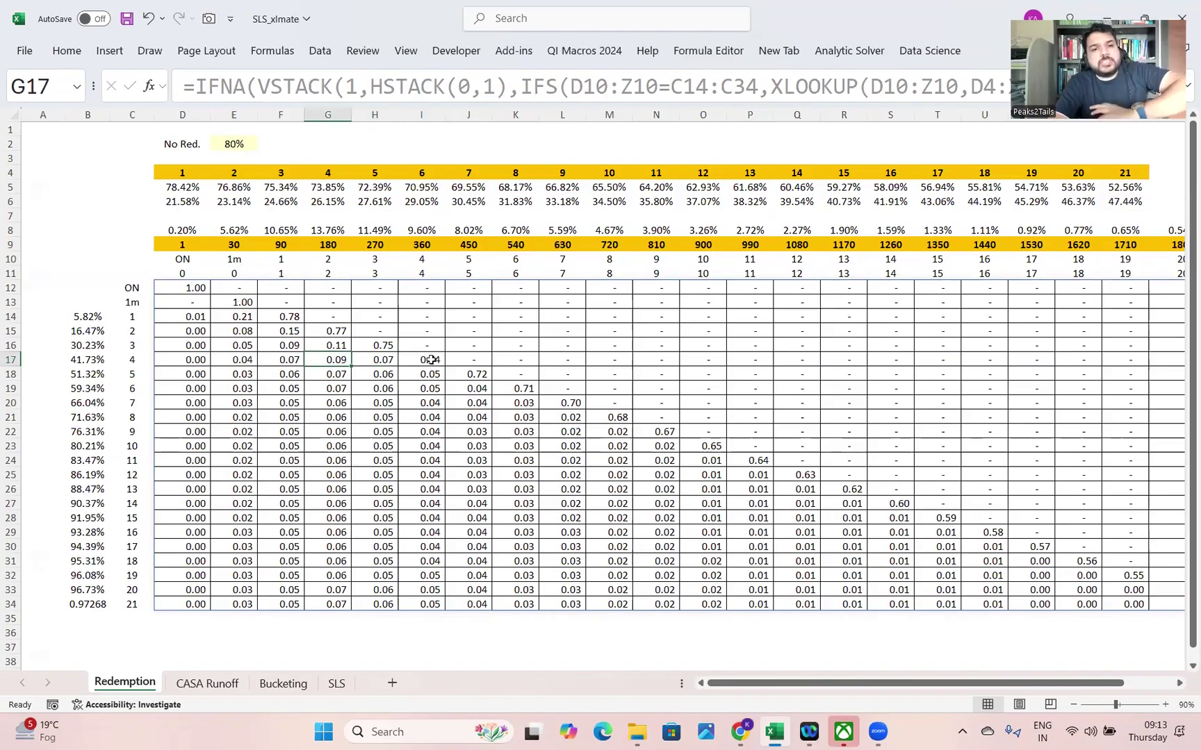
left_click(280, 360)
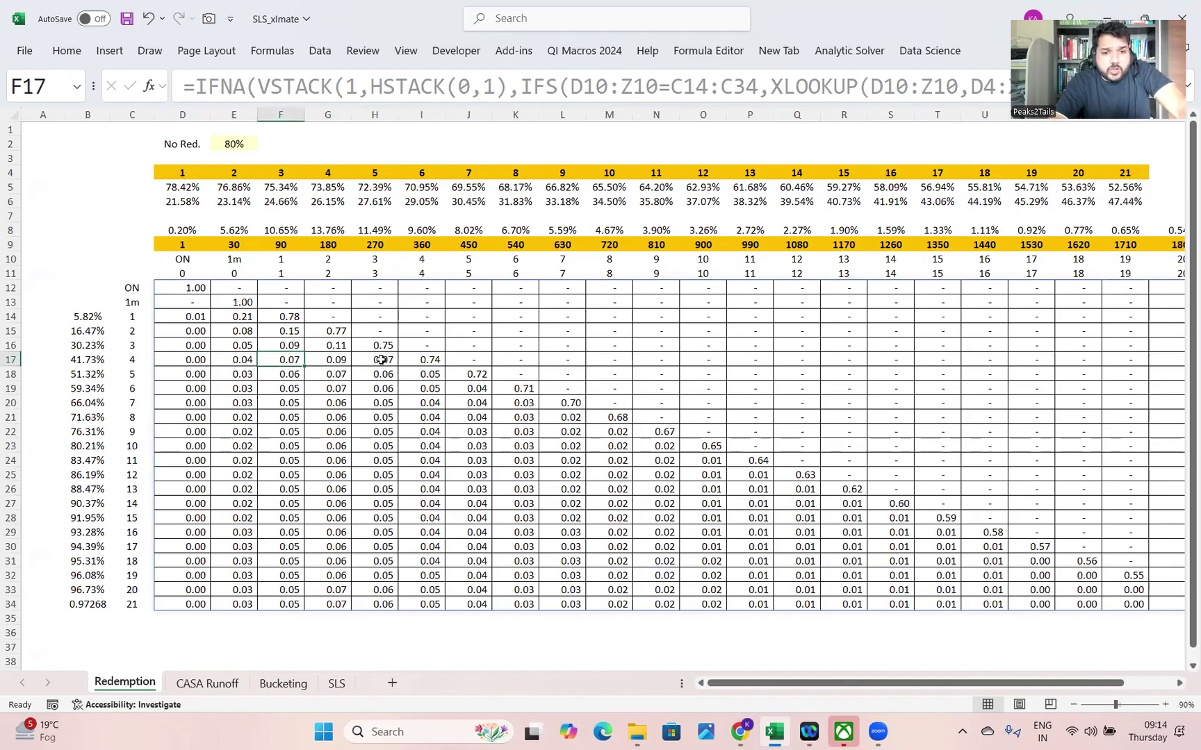
left_click(203, 359)
left_click_drag(203, 358, 384, 361)
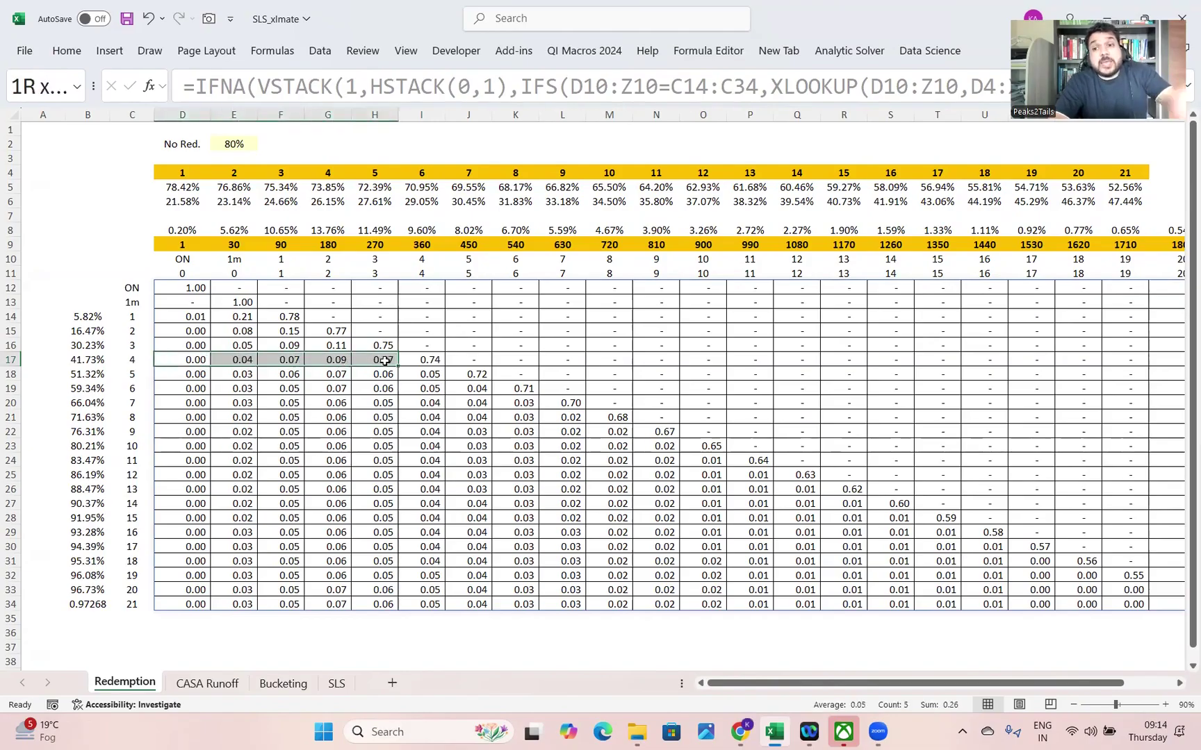
left_click_drag(385, 361, 386, 361)
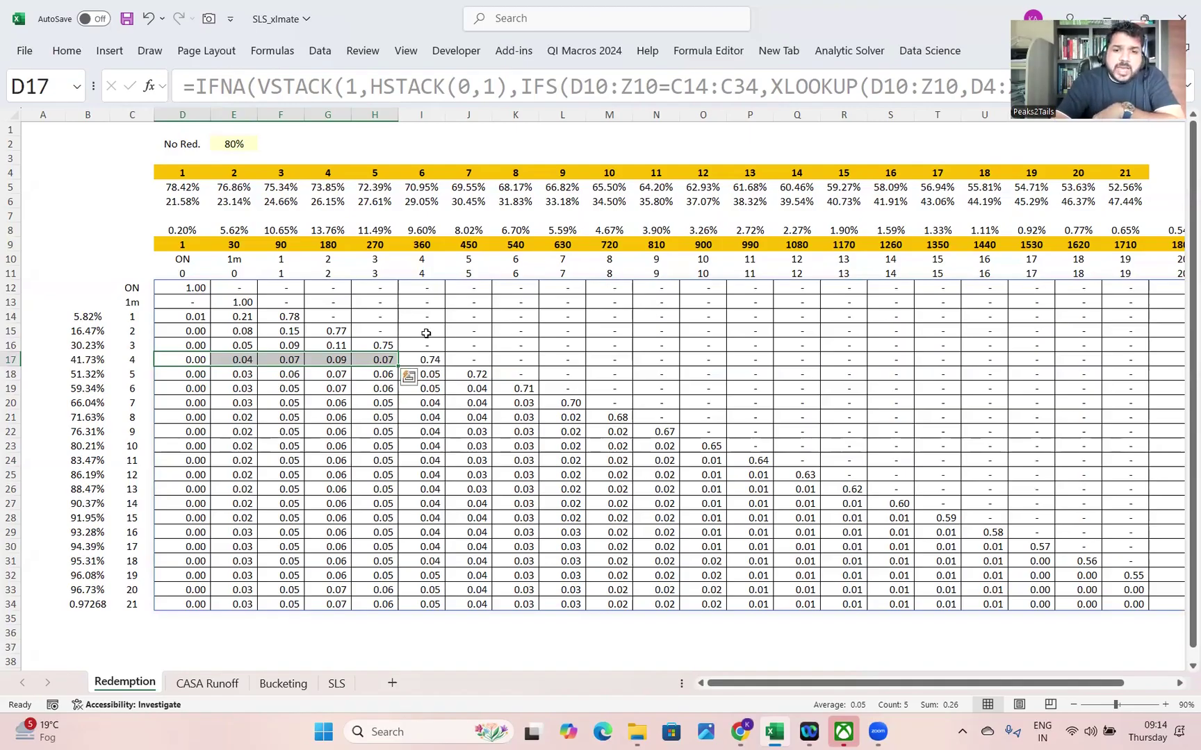
Check the held-to-maturity proportions along the Redemption matrix diagonal, including F14 and G15
left_click(389, 340)
left_click(334, 334)
left_click(287, 316)
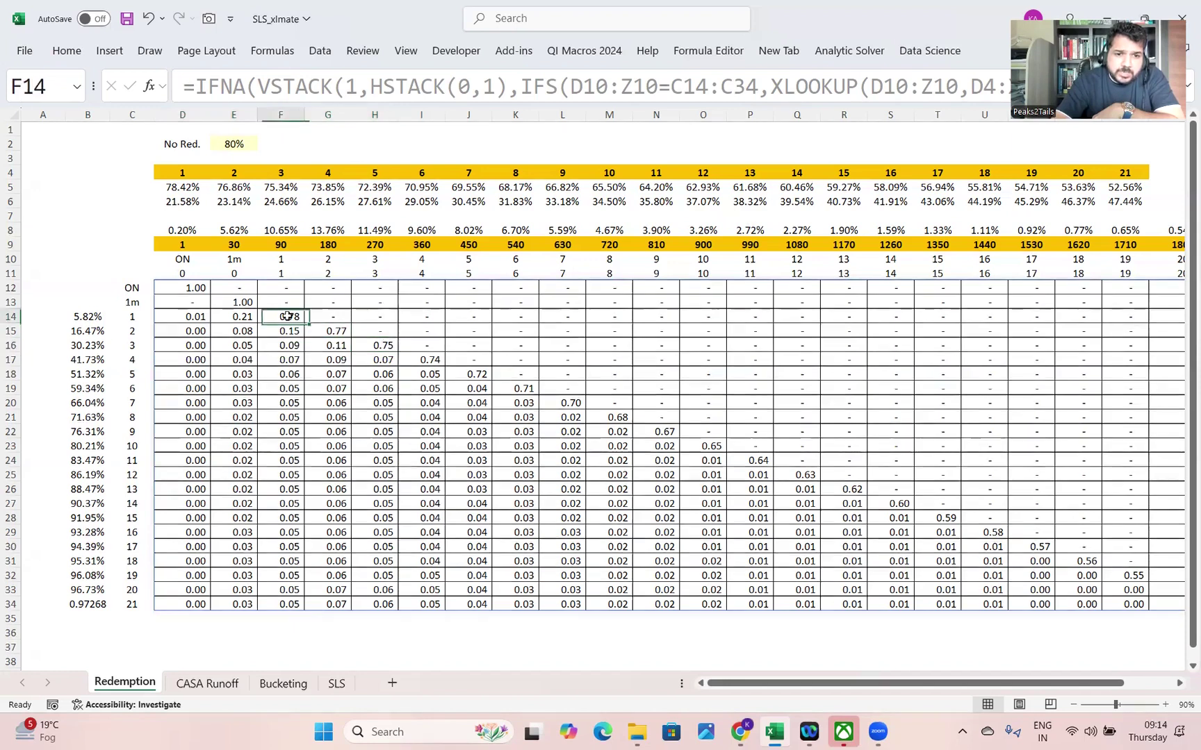
left_click(326, 331)
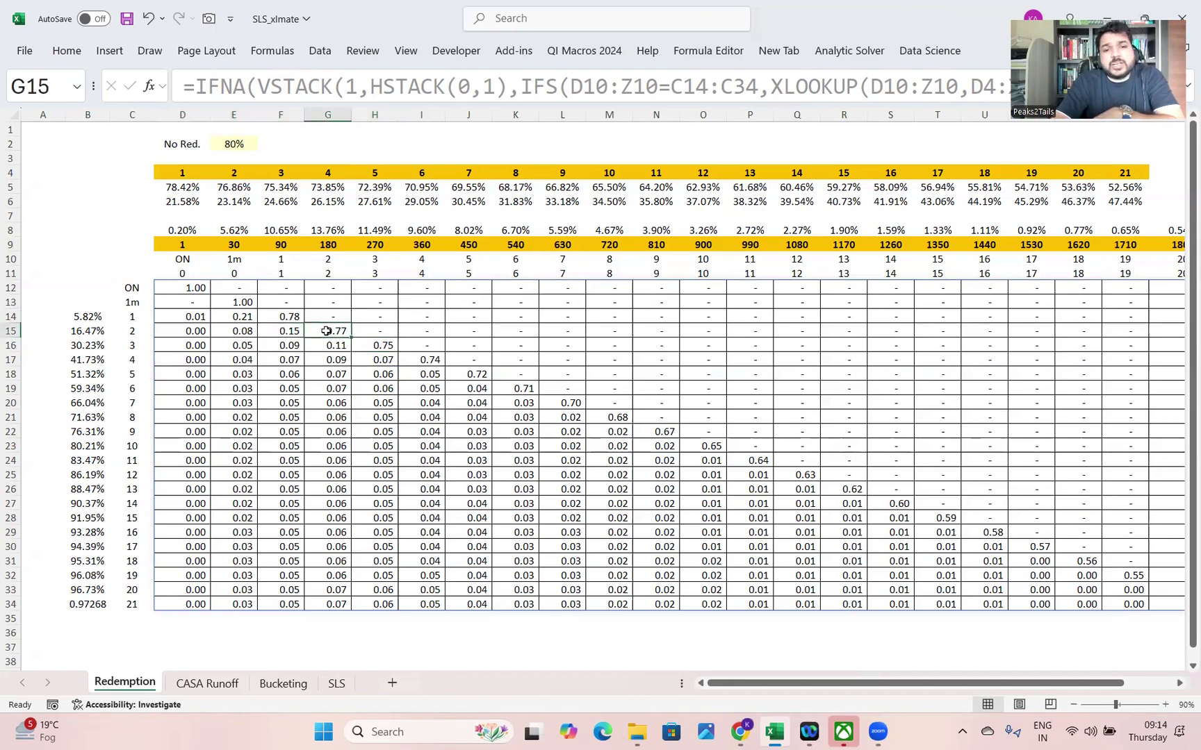
Review the Redemption sheet's matrix and how the Bucketing sheet's TD outflow row 37 relates to it and the TD Rollover rate
left_click(379, 344)
left_click(431, 369)
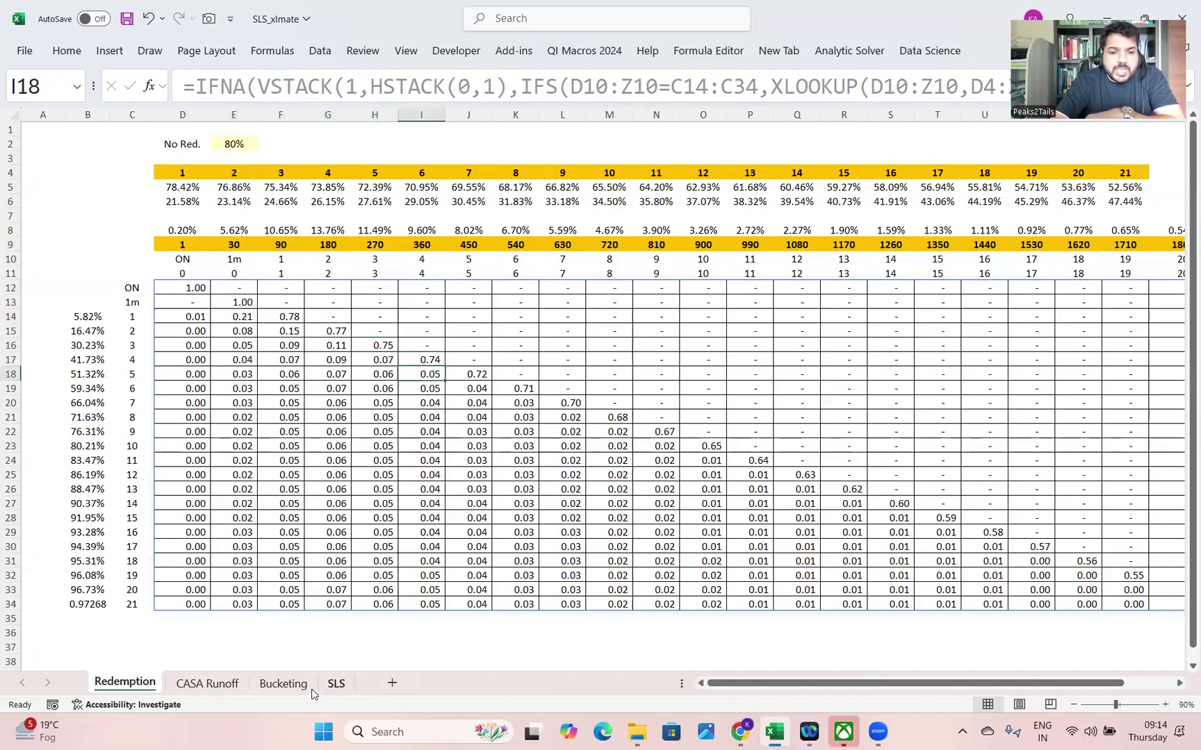
left_click(336, 685)
left_click(303, 686)
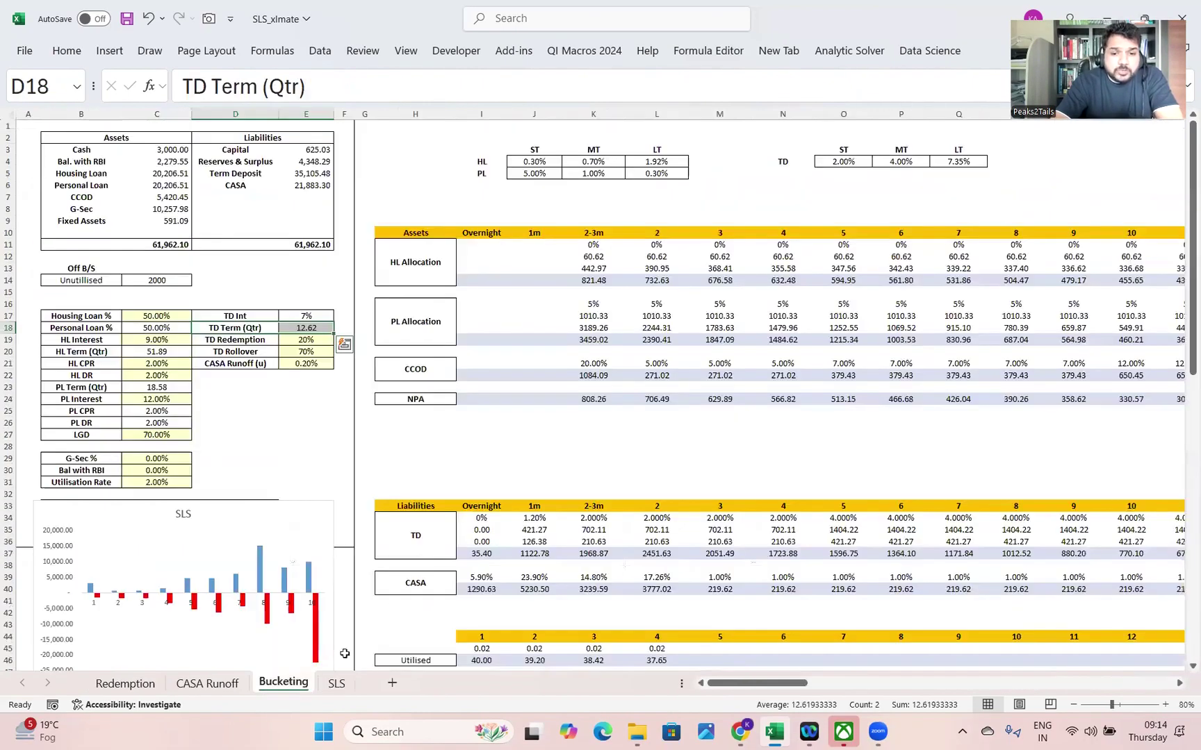
left_click(553, 555)
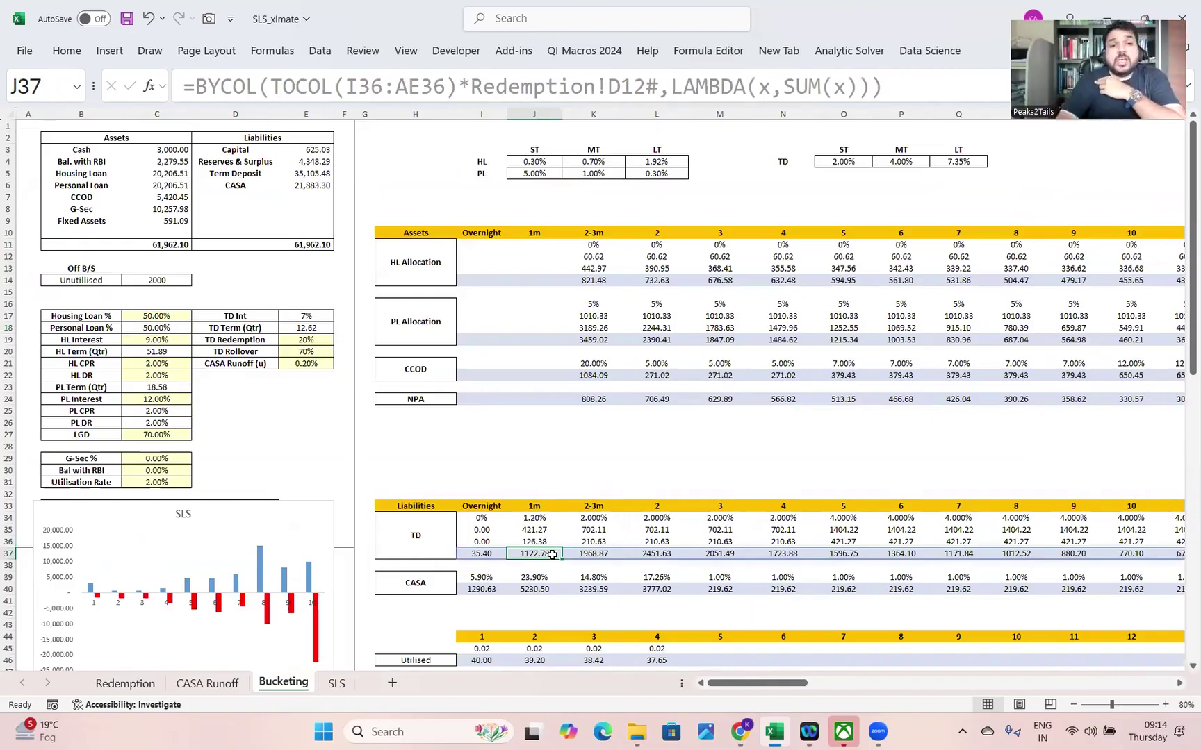
left_click(312, 353)
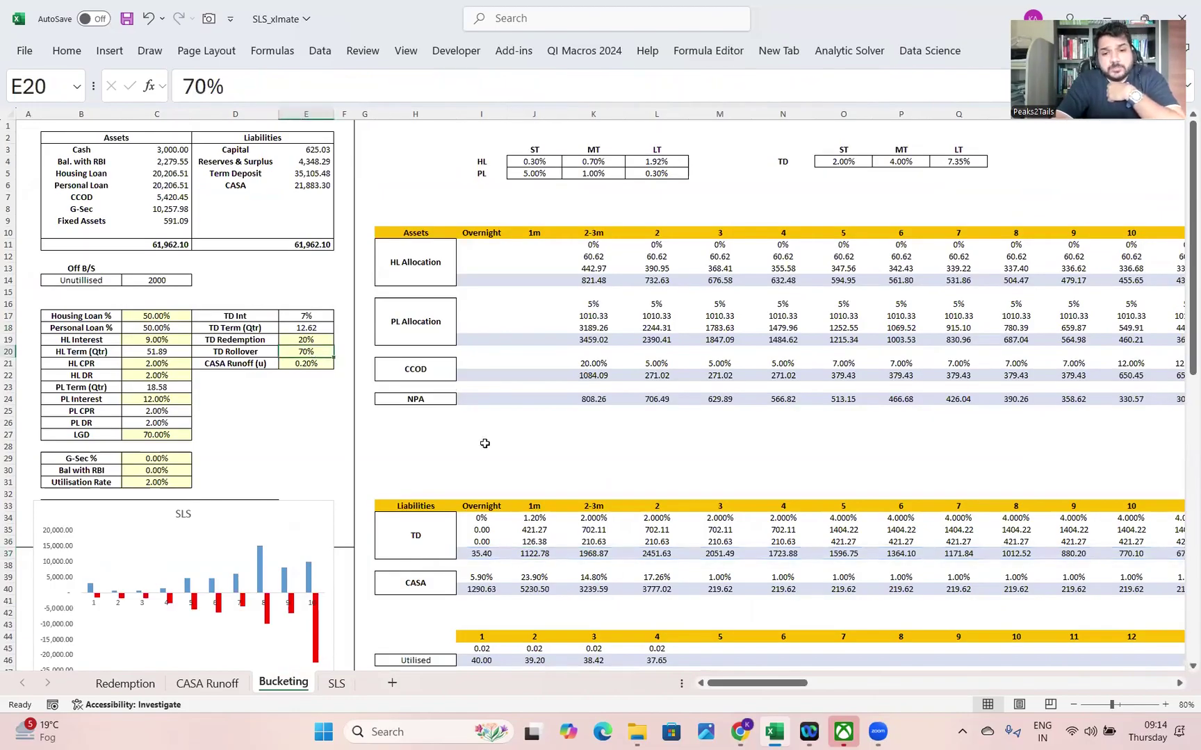
left_click(478, 556)
left_click(518, 554)
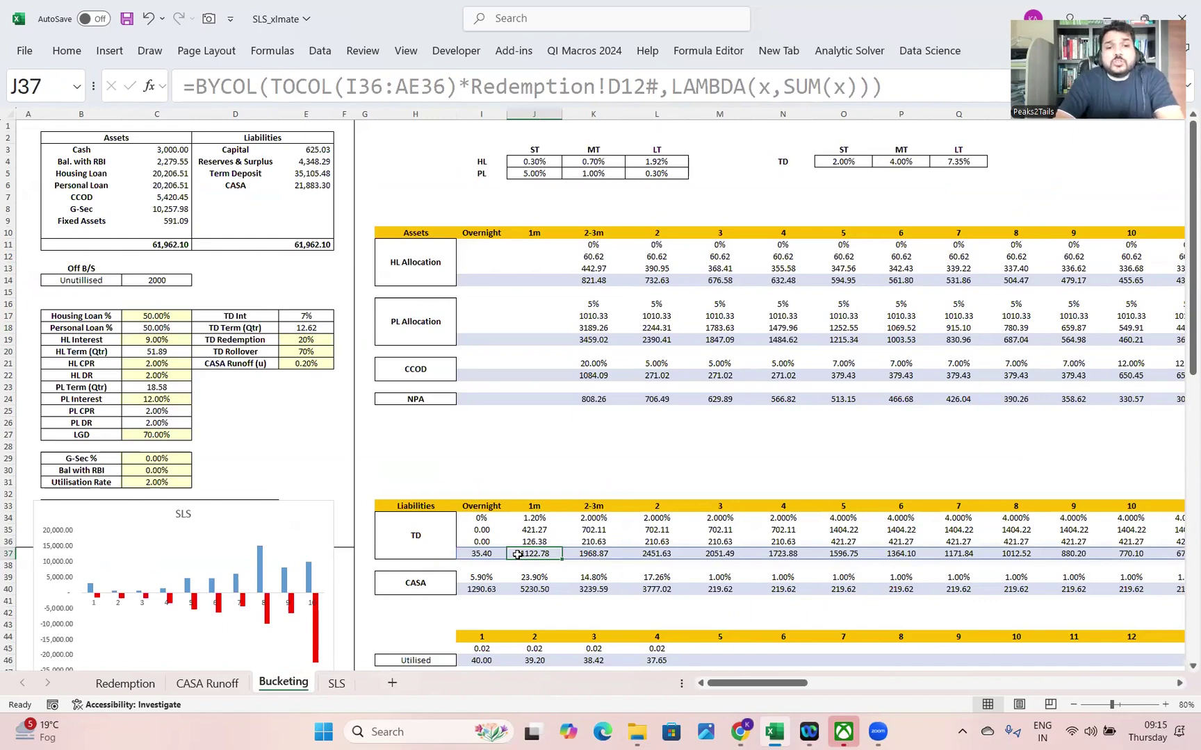
left_click(317, 350)
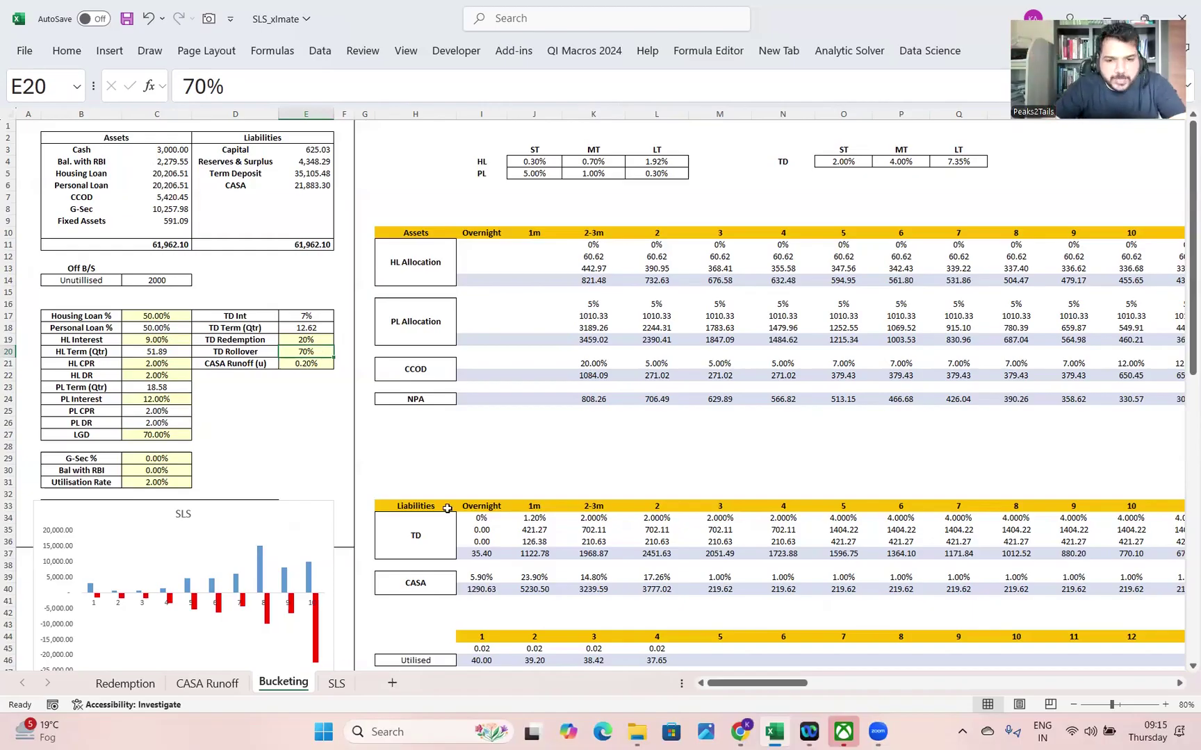
Examine the TD row 36 formulas on the Bucketing sheet, from the Overnight bucket to the balancing amount in bucket 21
left_click_drag(482, 552, 851, 557)
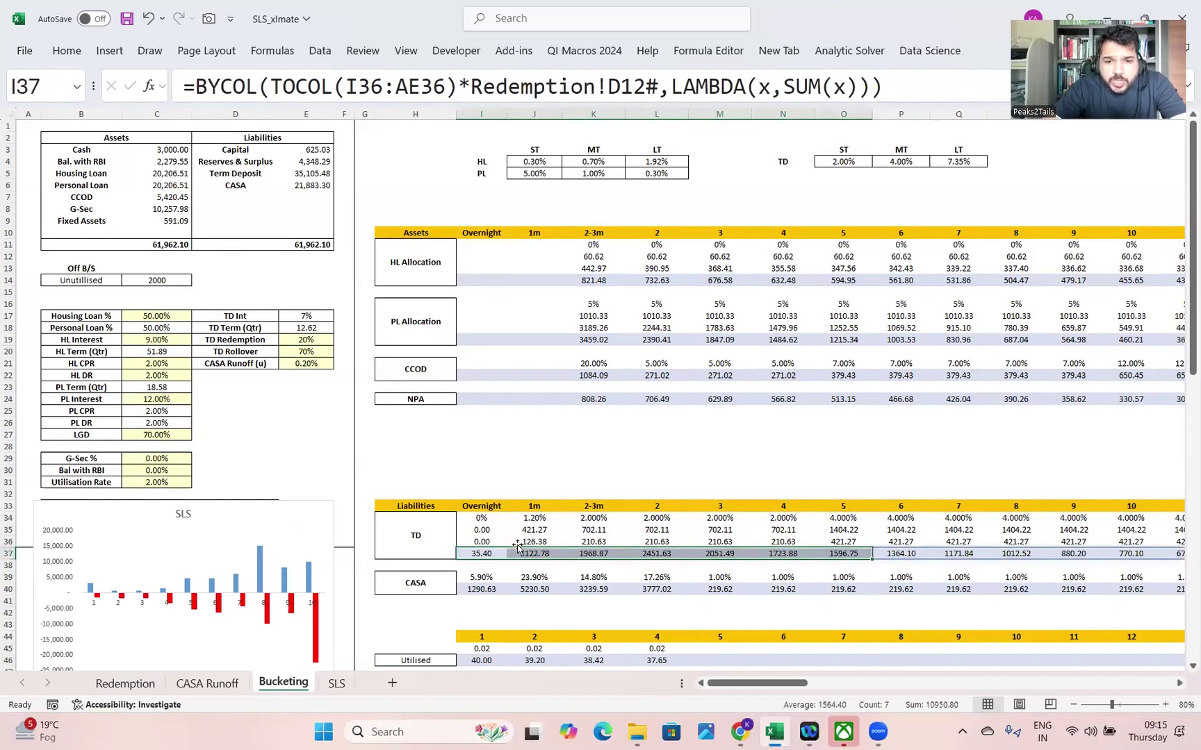
left_click(484, 531)
left_click(484, 542)
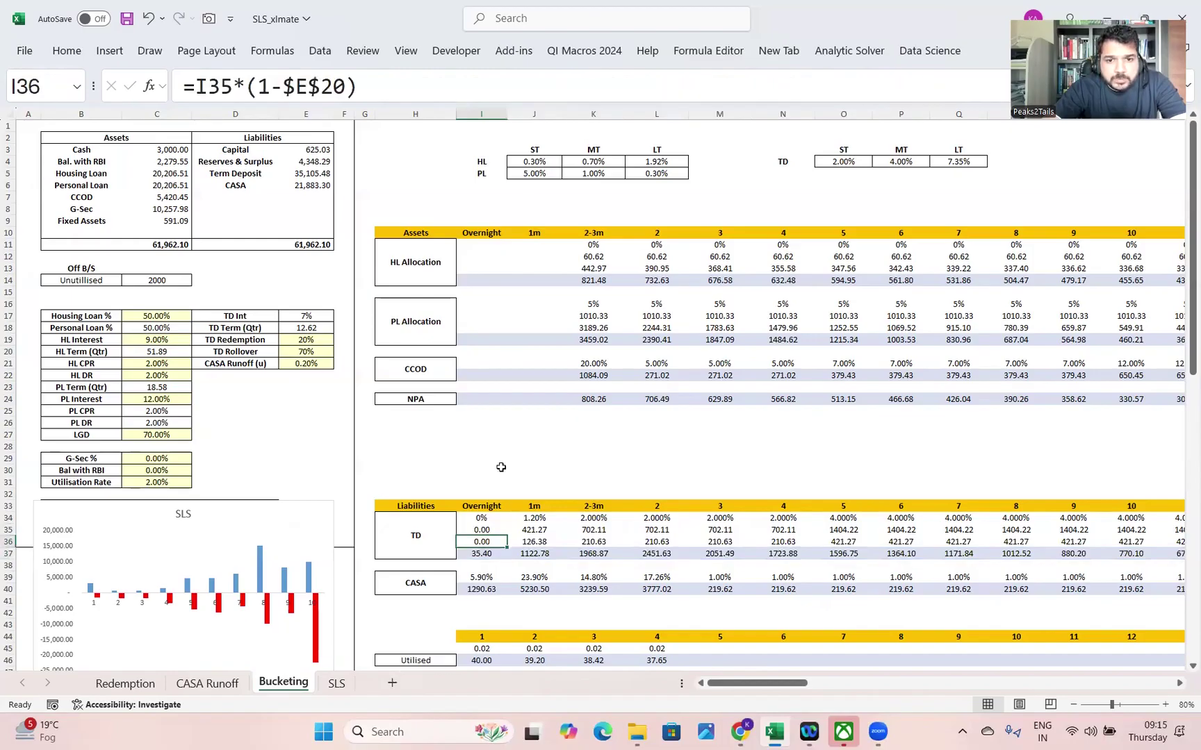
left_click(383, 101)
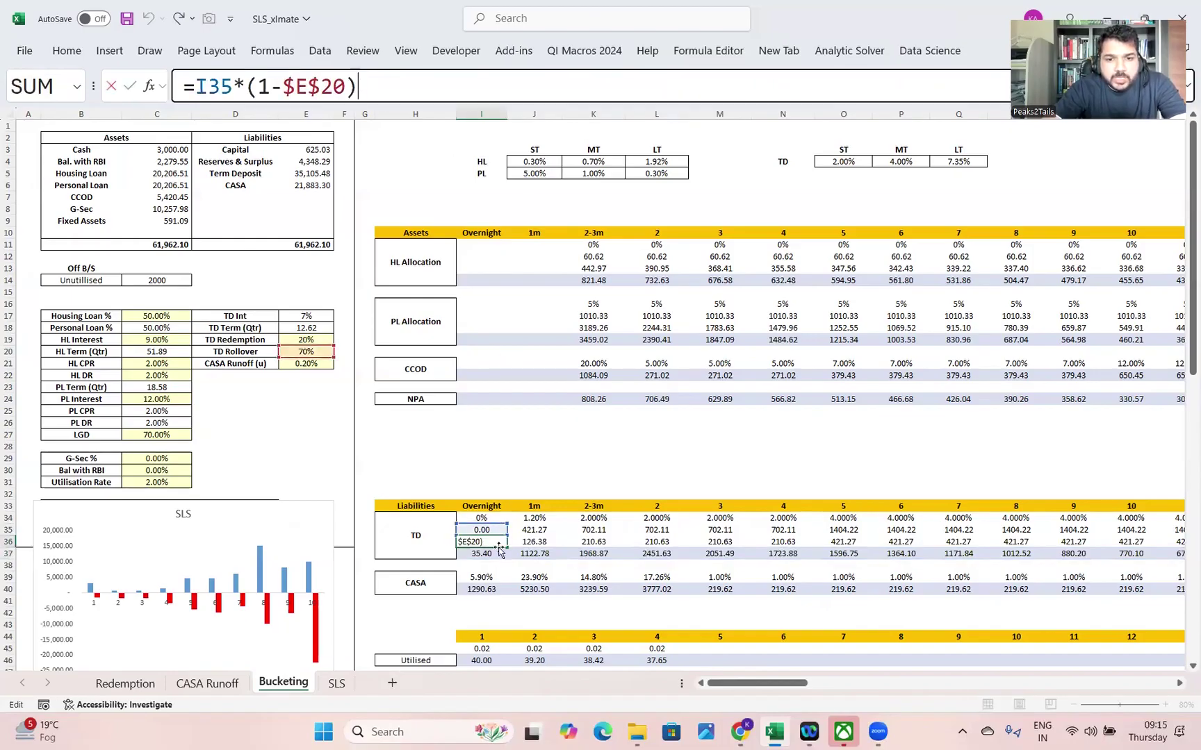
key("Escape")
left_click(522, 541)
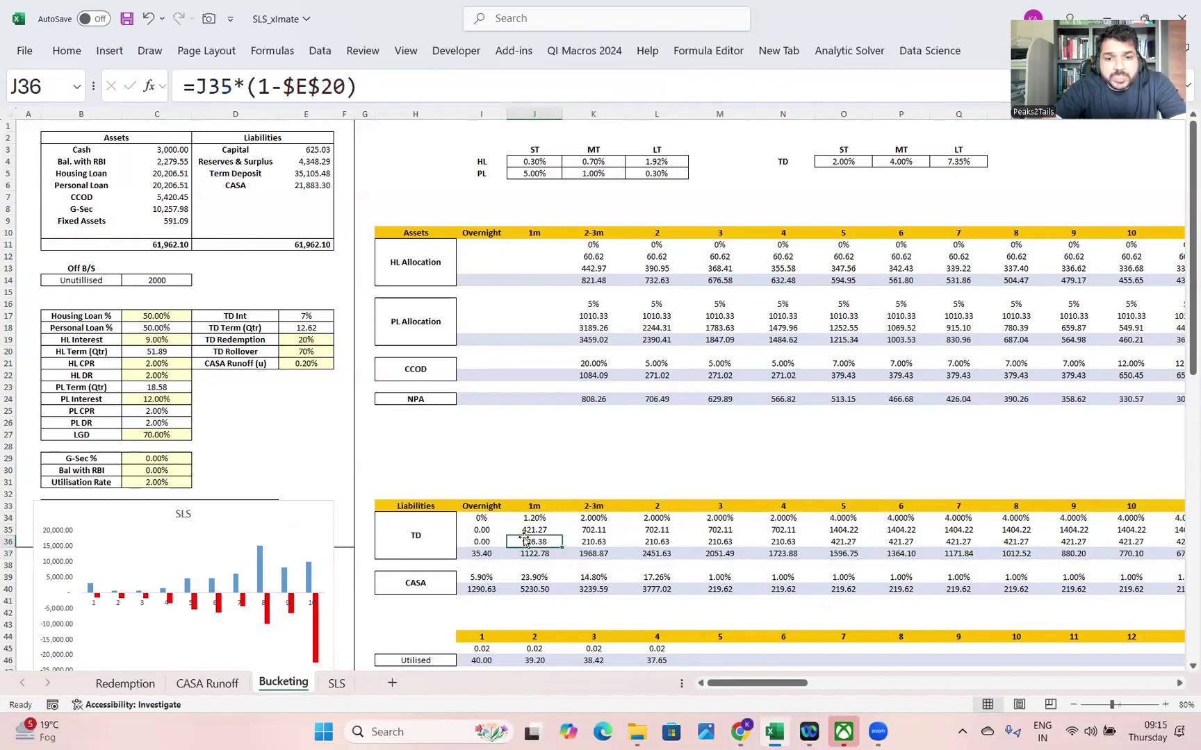
left_click_drag(742, 687, 862, 683)
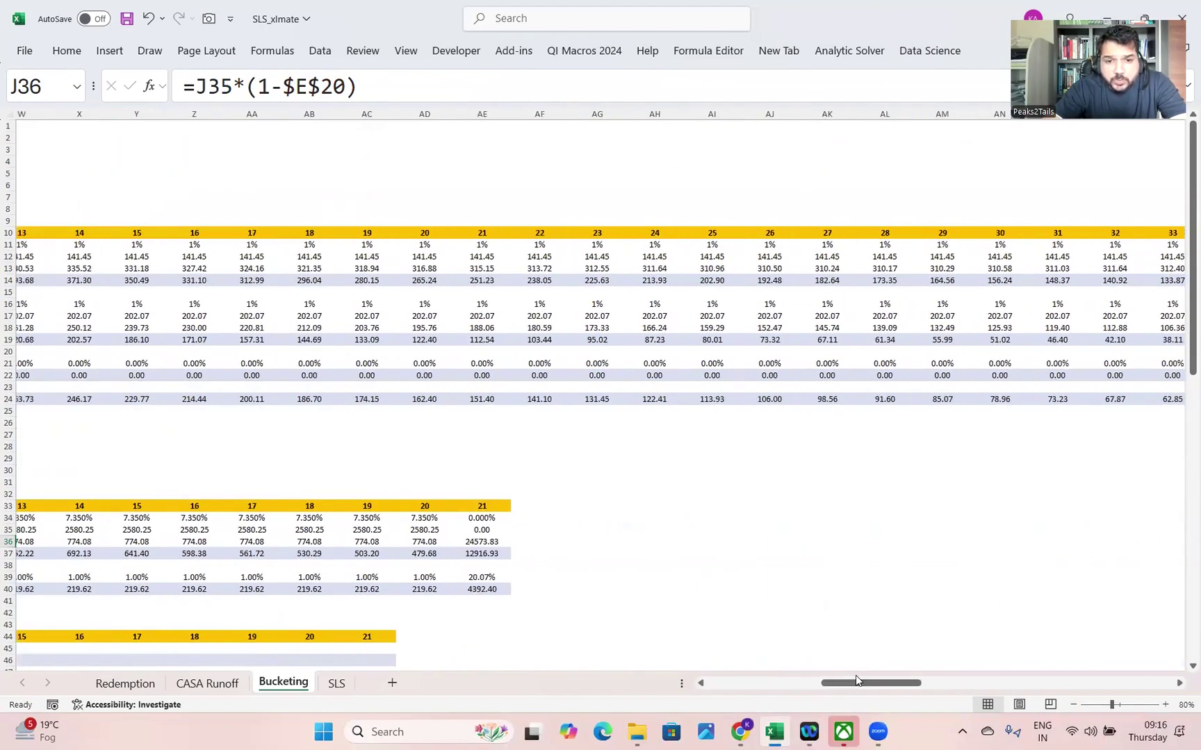
left_click(490, 541)
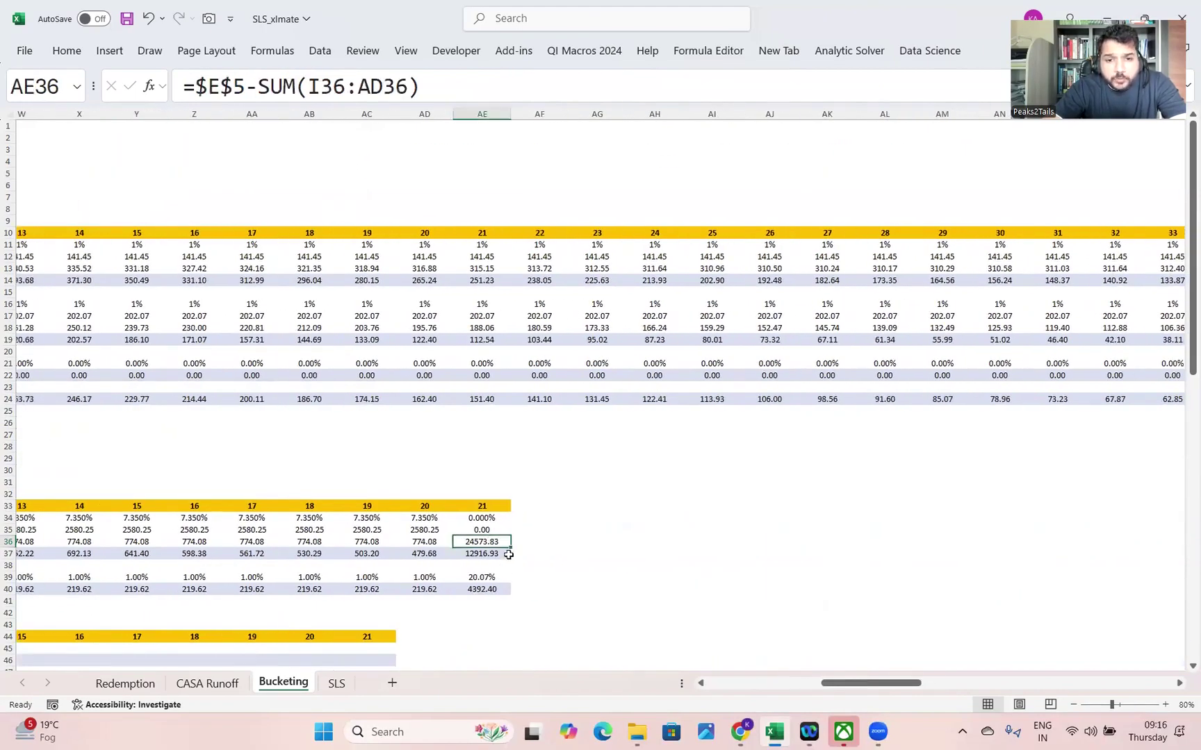
left_click_drag(906, 685, 808, 691)
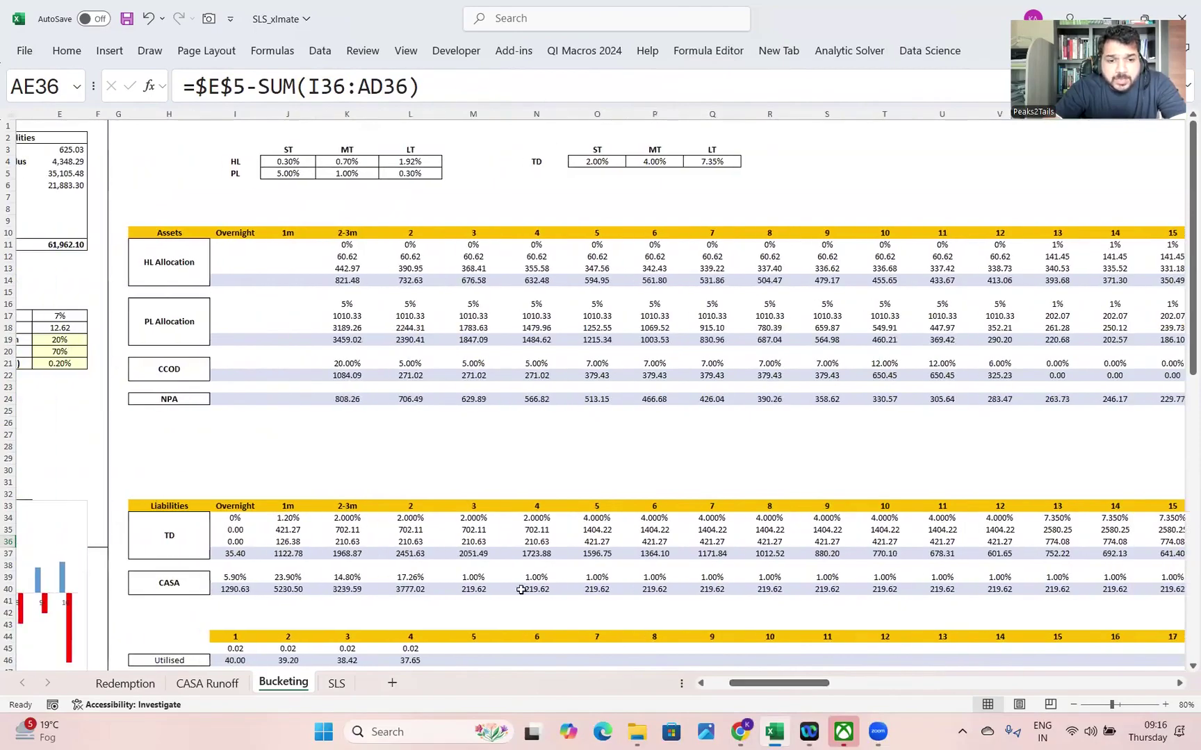
Compare TD rows 35 and 36 across the buckets, including bucket 21, with the redemption-adjusted row 37 and the TD Rollover rate
left_click(292, 531)
left_click_drag(295, 531, 544, 530)
left_click_drag(284, 542, 479, 542)
left_click_drag(839, 683, 916, 683)
left_click(637, 543)
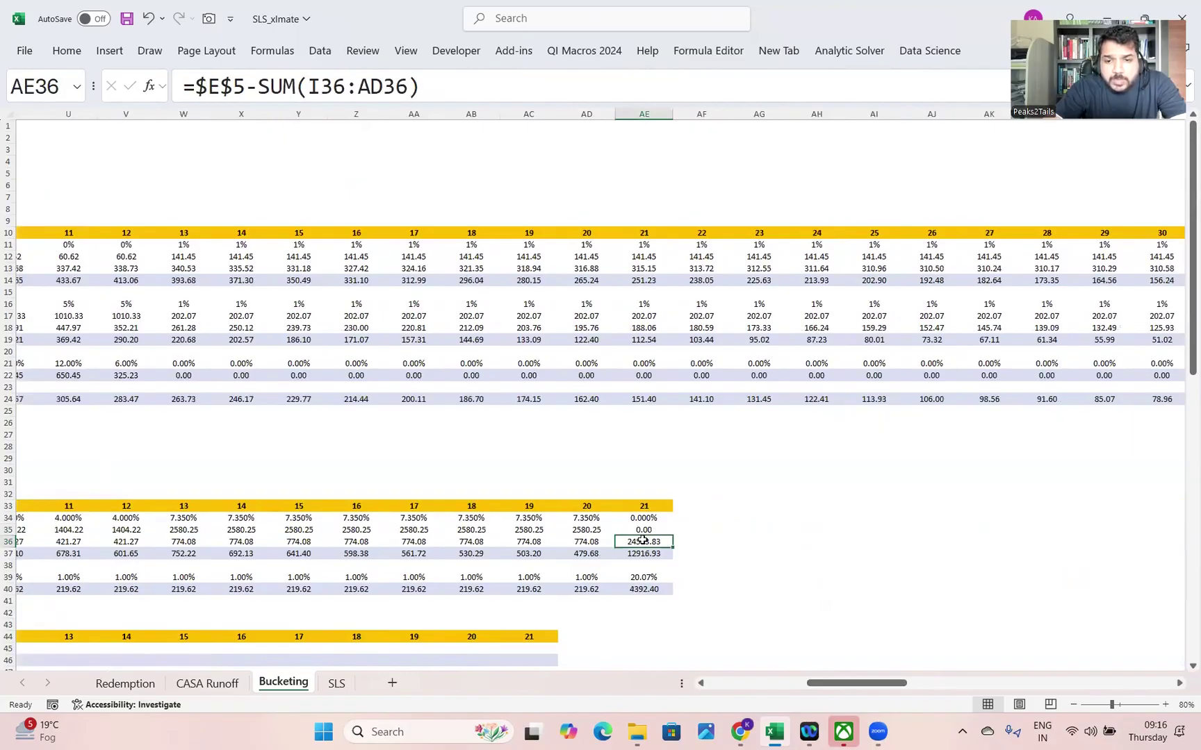
left_click_drag(886, 686, 792, 686)
left_click(473, 544)
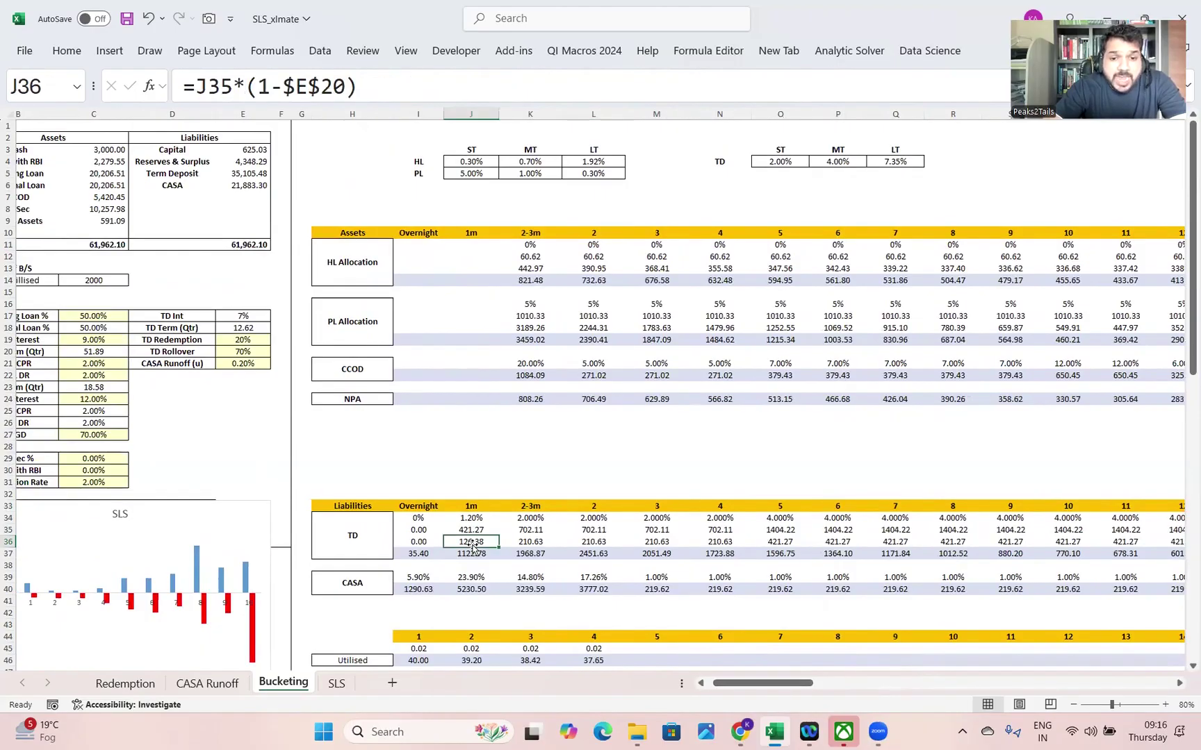
left_click(434, 554)
left_click(470, 554)
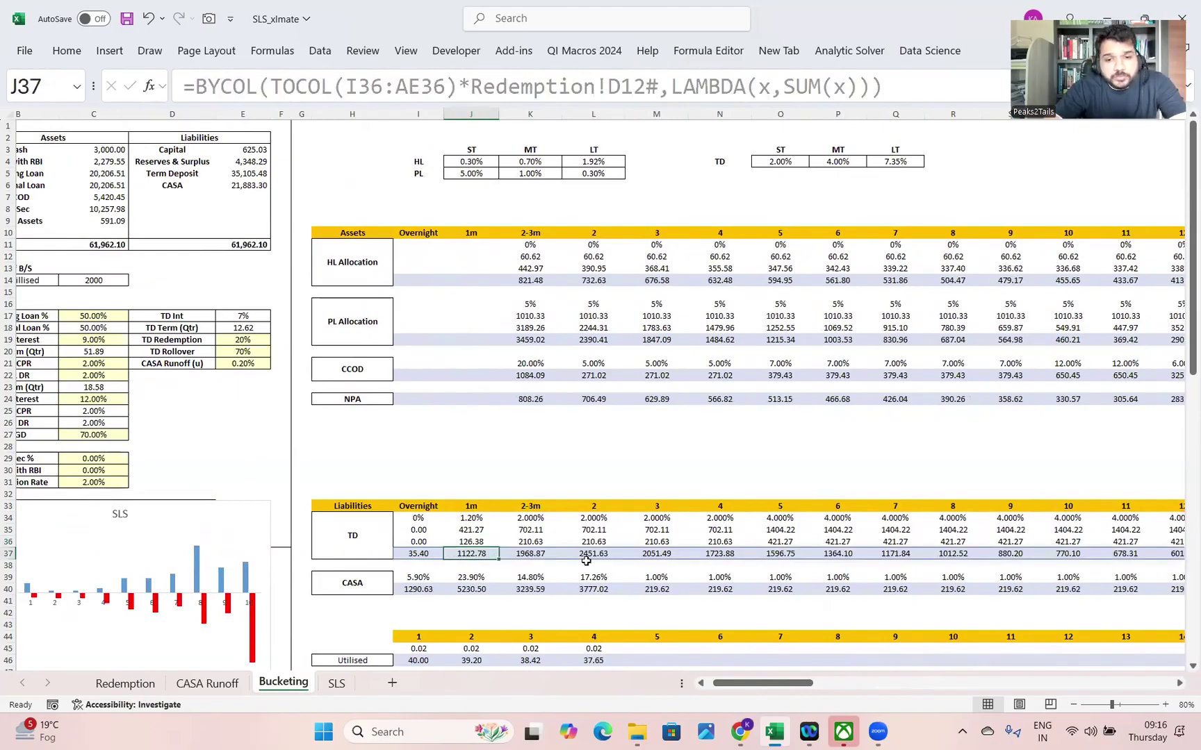
left_click(254, 352)
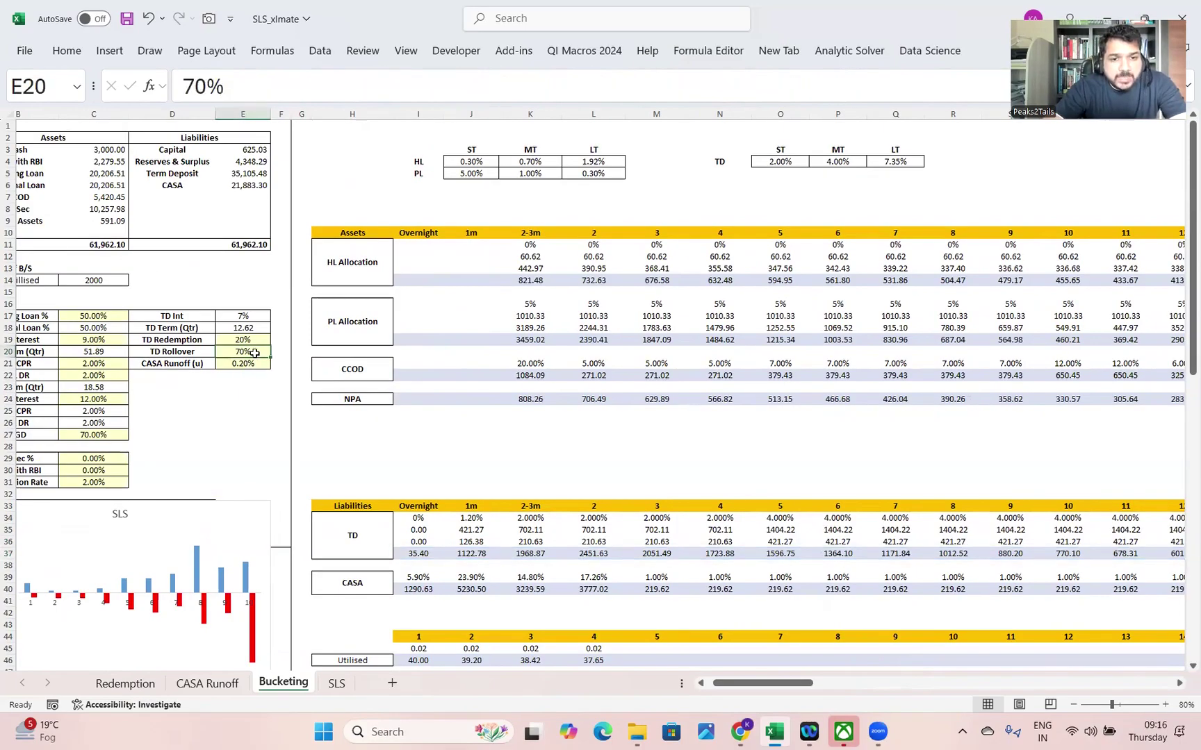
left_click(467, 543)
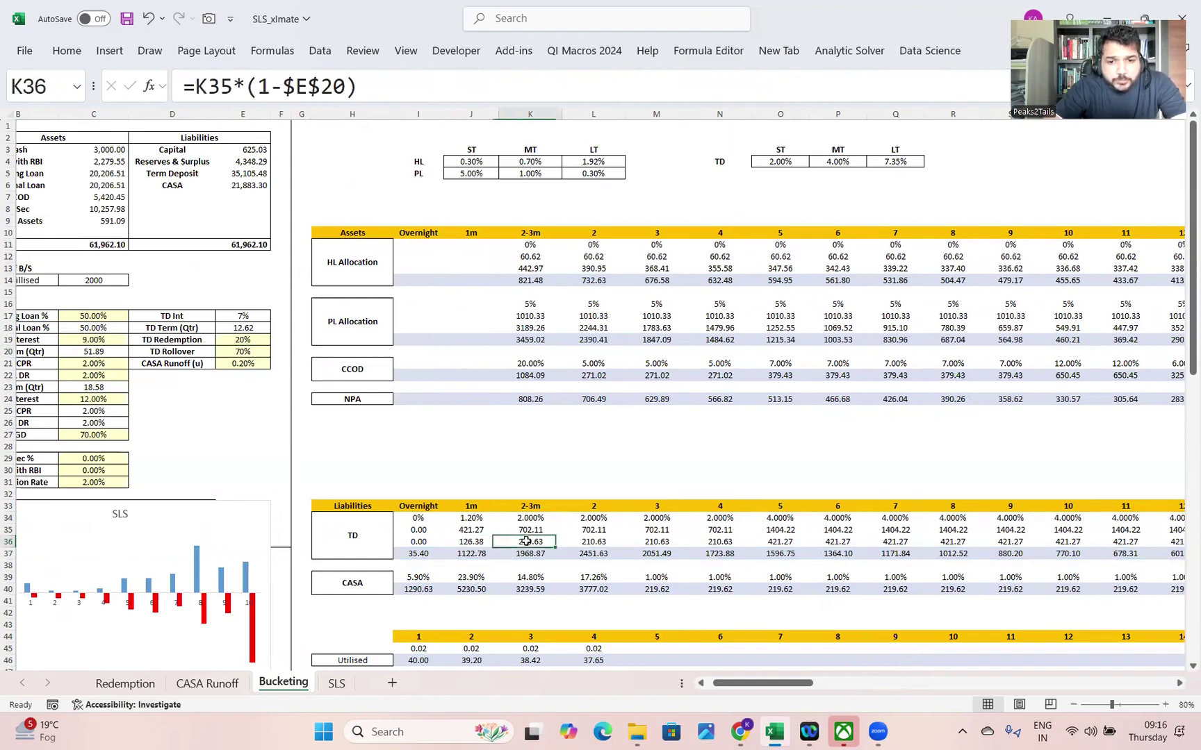
Set the TD Rollover rate to 60% and check its effect on row 36 in the 1m and 2-3m buckets
left_click(244, 353)
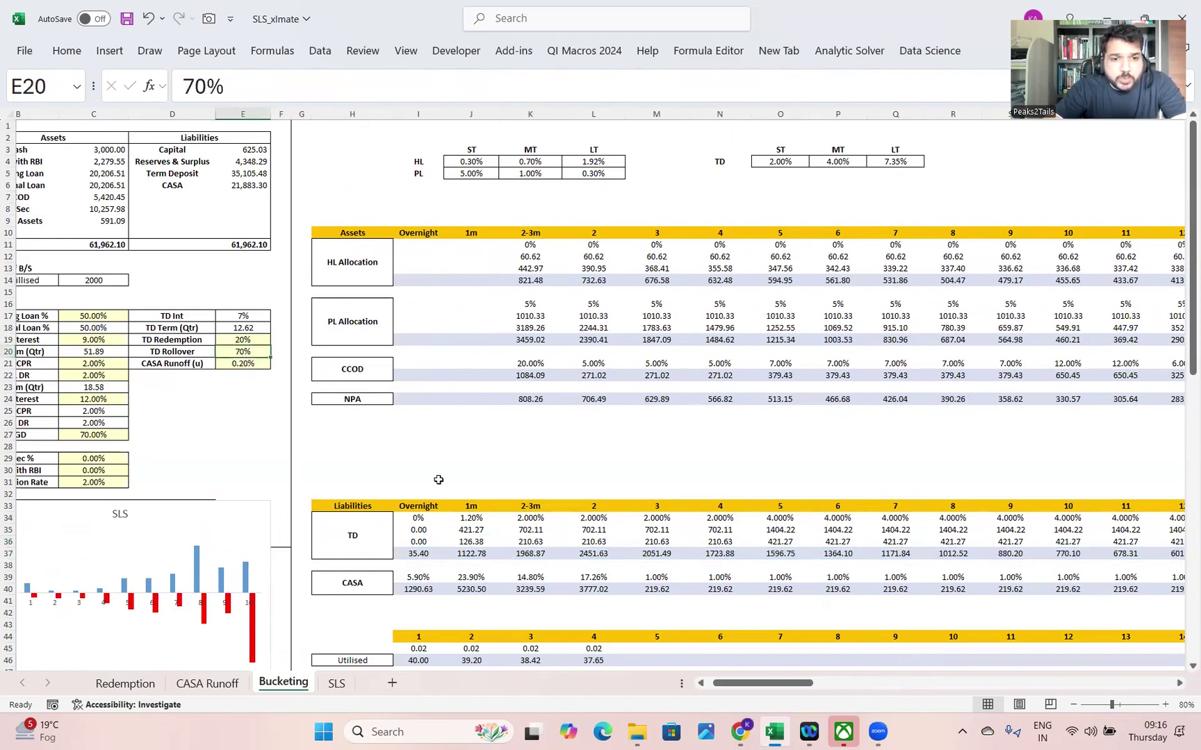
type("60")
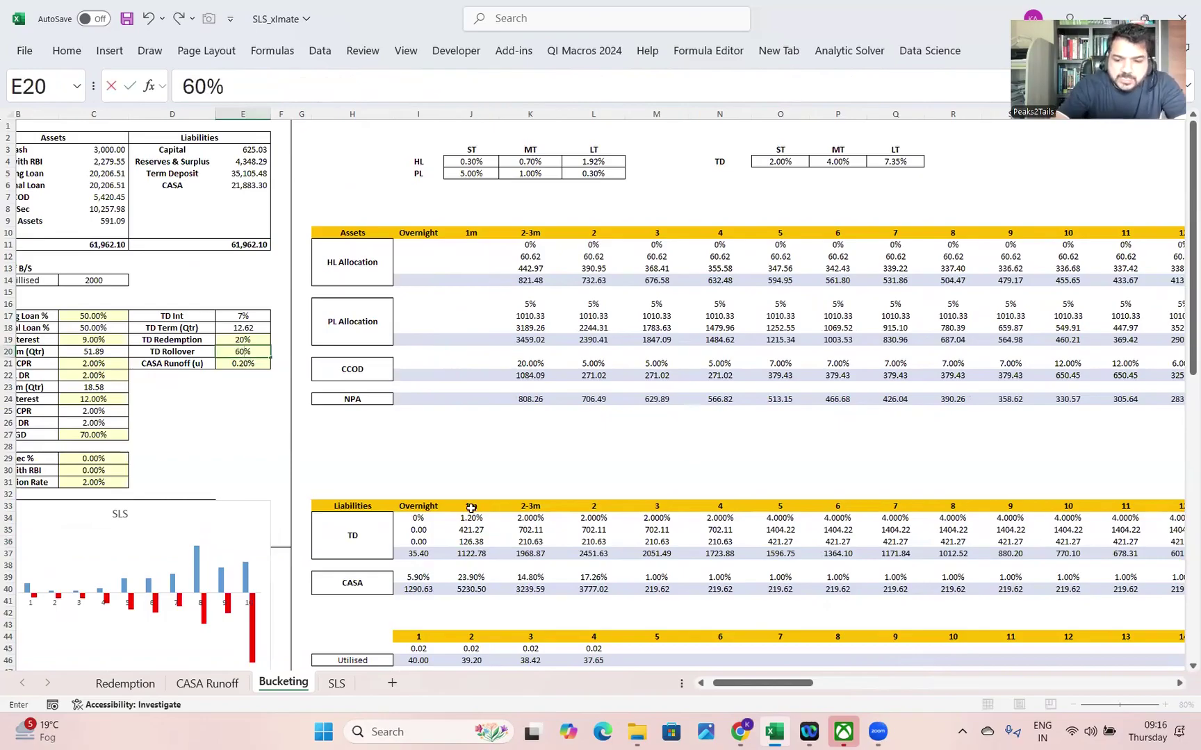
key("Return")
left_click(478, 544)
left_click(522, 541)
Set the TD Rollover rate to 80% and check its effect on TD rows 36 and 37
left_click(251, 352)
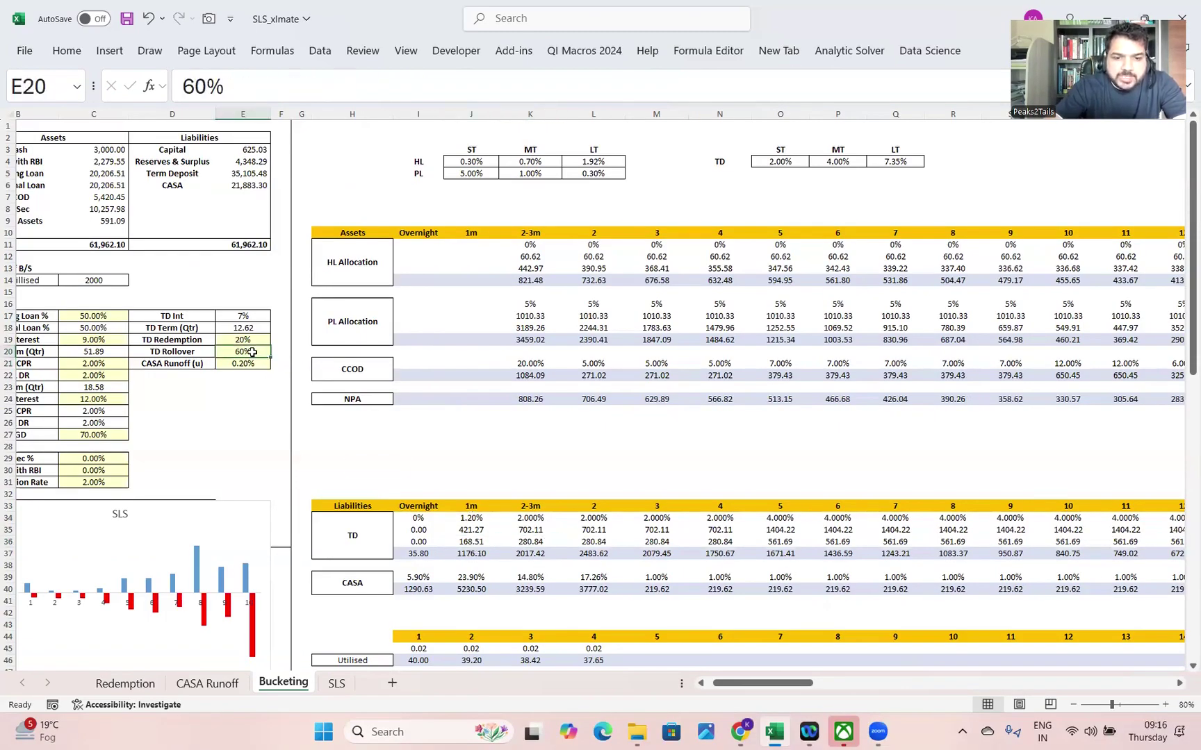
type("80")
key("Return")
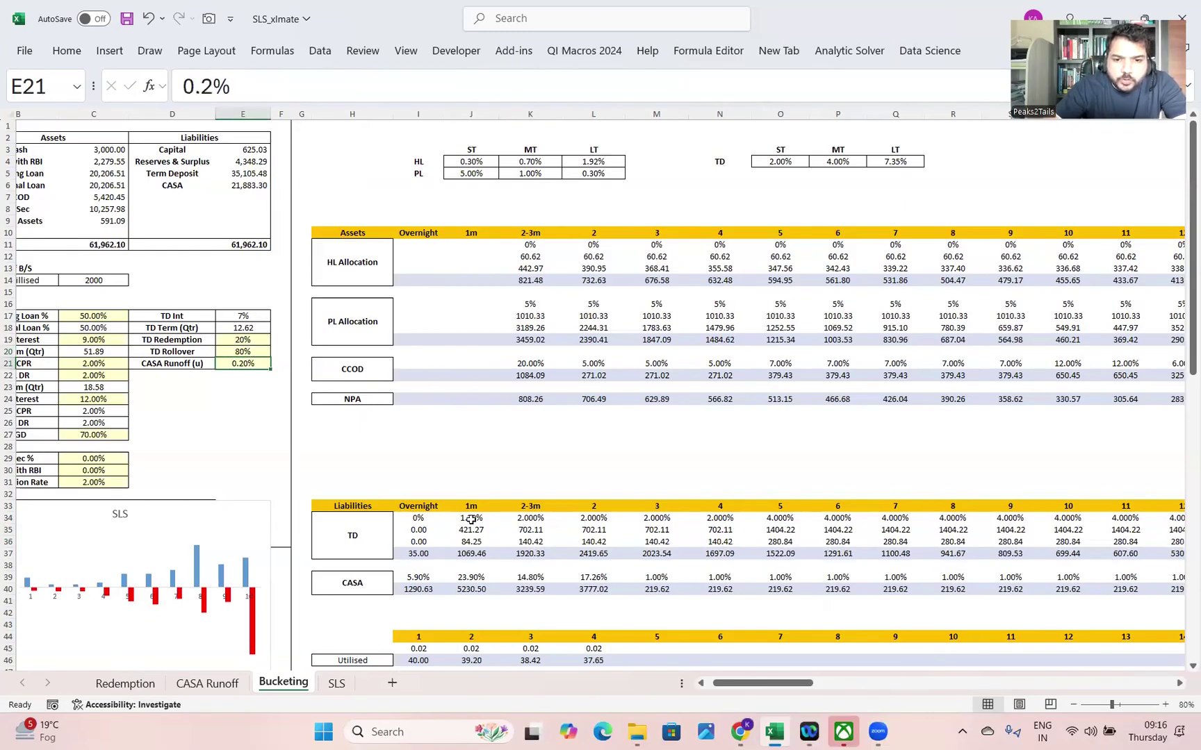
left_click(467, 541)
left_click(541, 539)
left_click(587, 542)
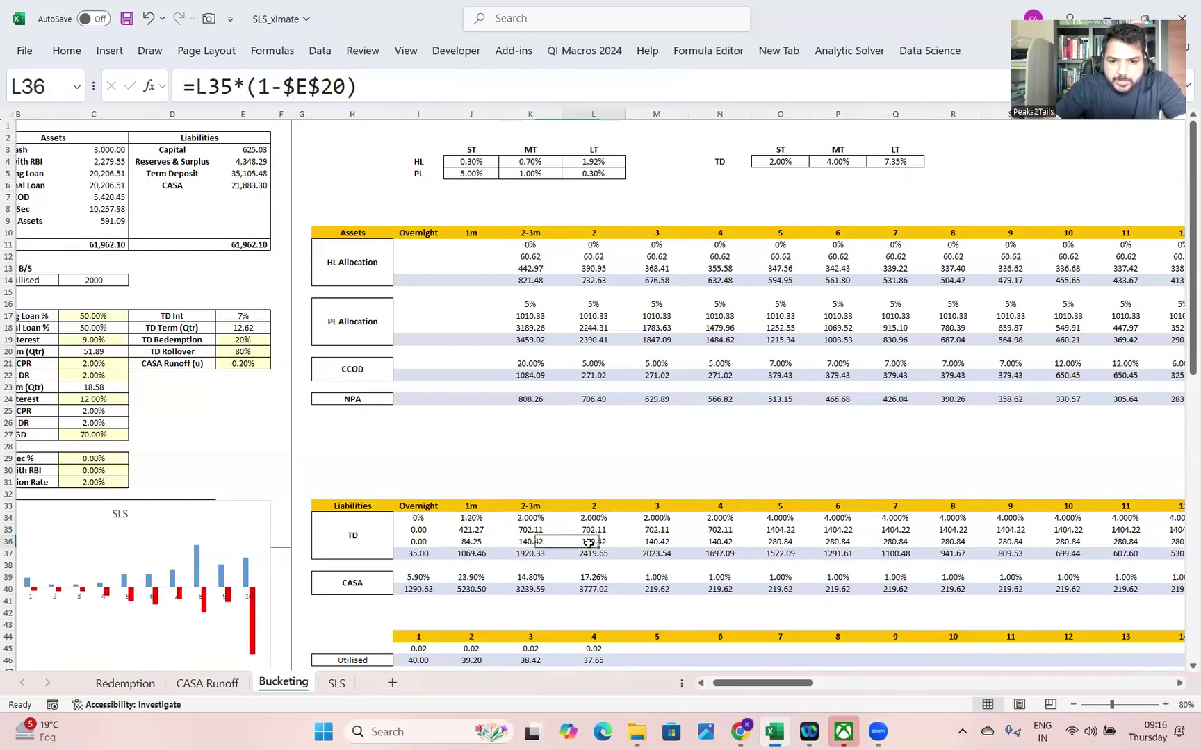
left_click_drag(833, 679, 731, 699)
left_click(810, 540)
left_click(494, 558)
left_click(533, 555)
Test TD Redemption rates of 30% and 40% against the TD outflows in row 37
left_click(319, 340)
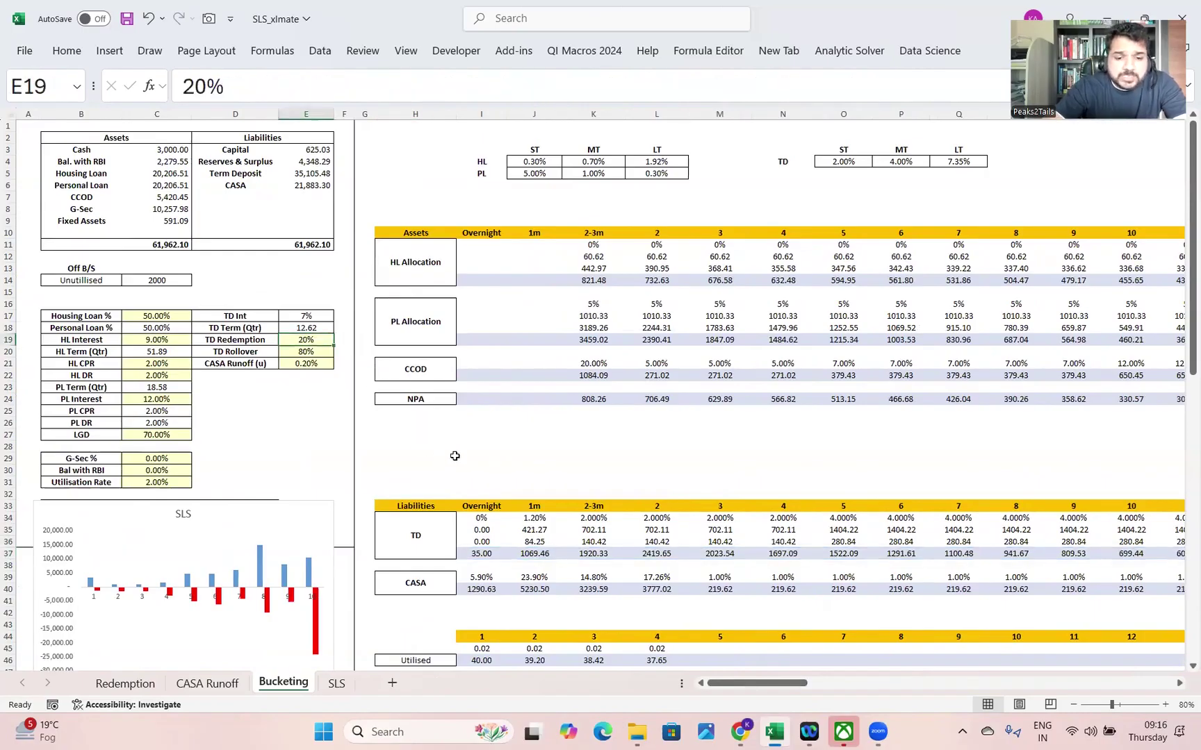
type("30")
key("Return")
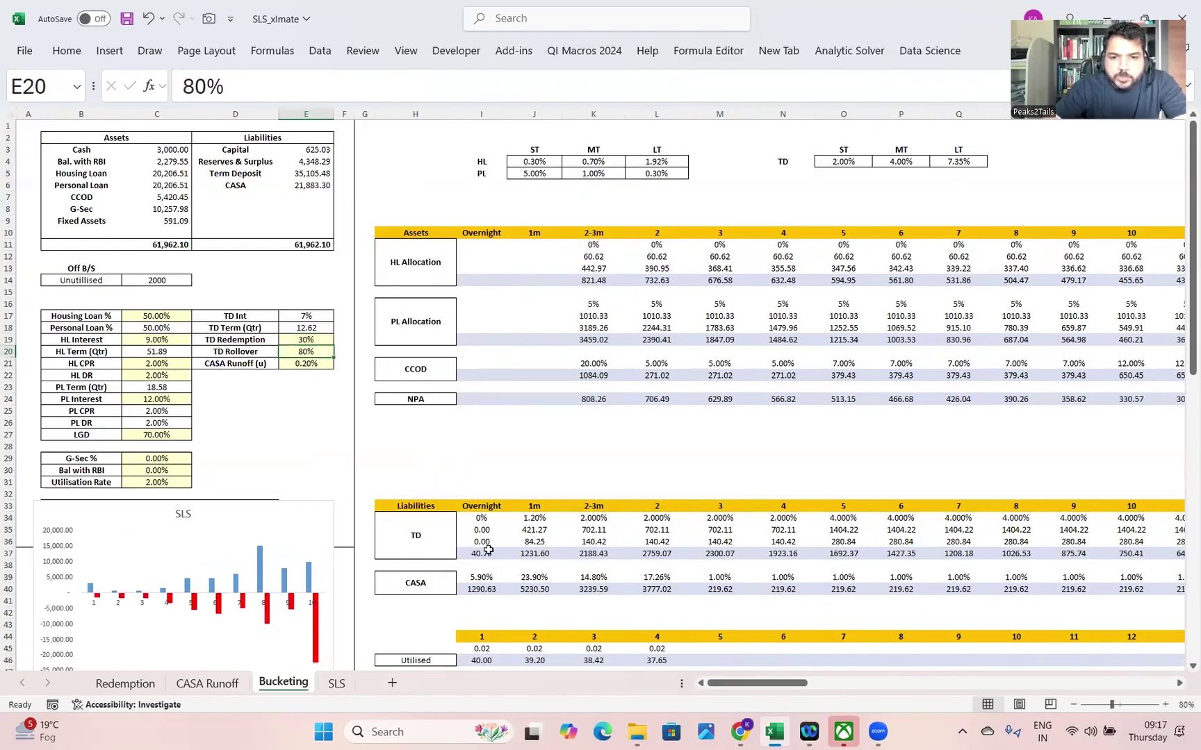
left_click(290, 340)
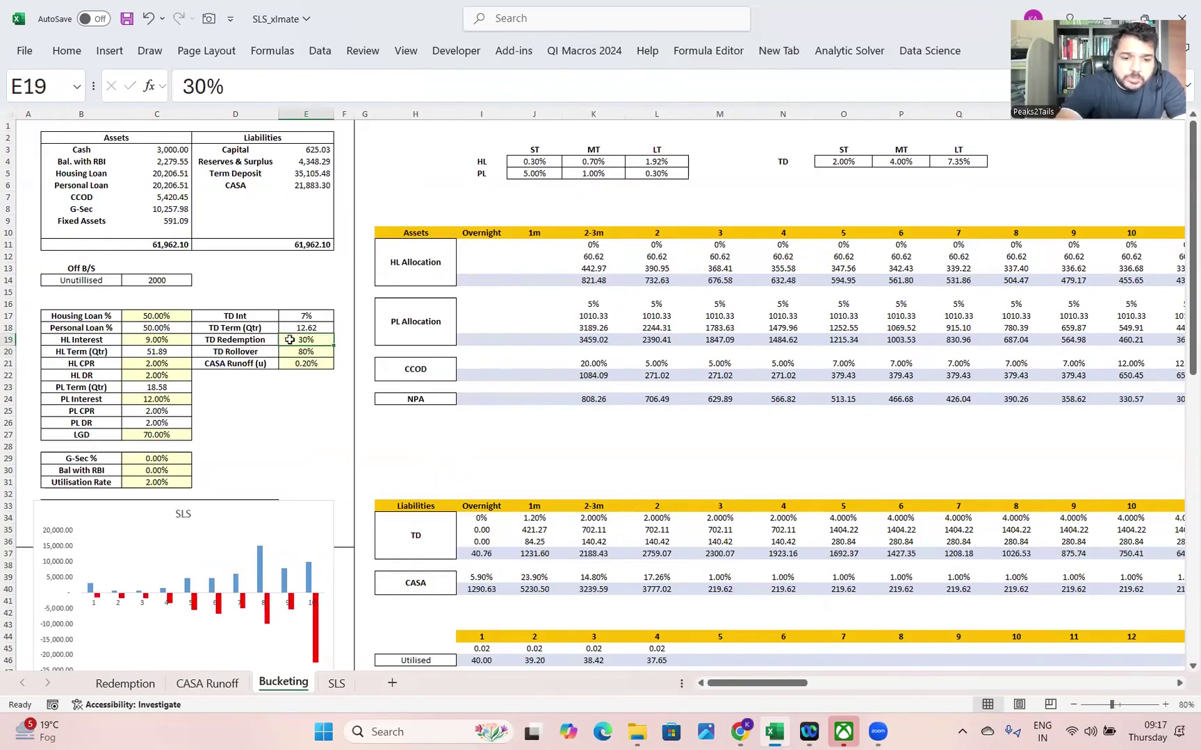
type("40")
key("Return")
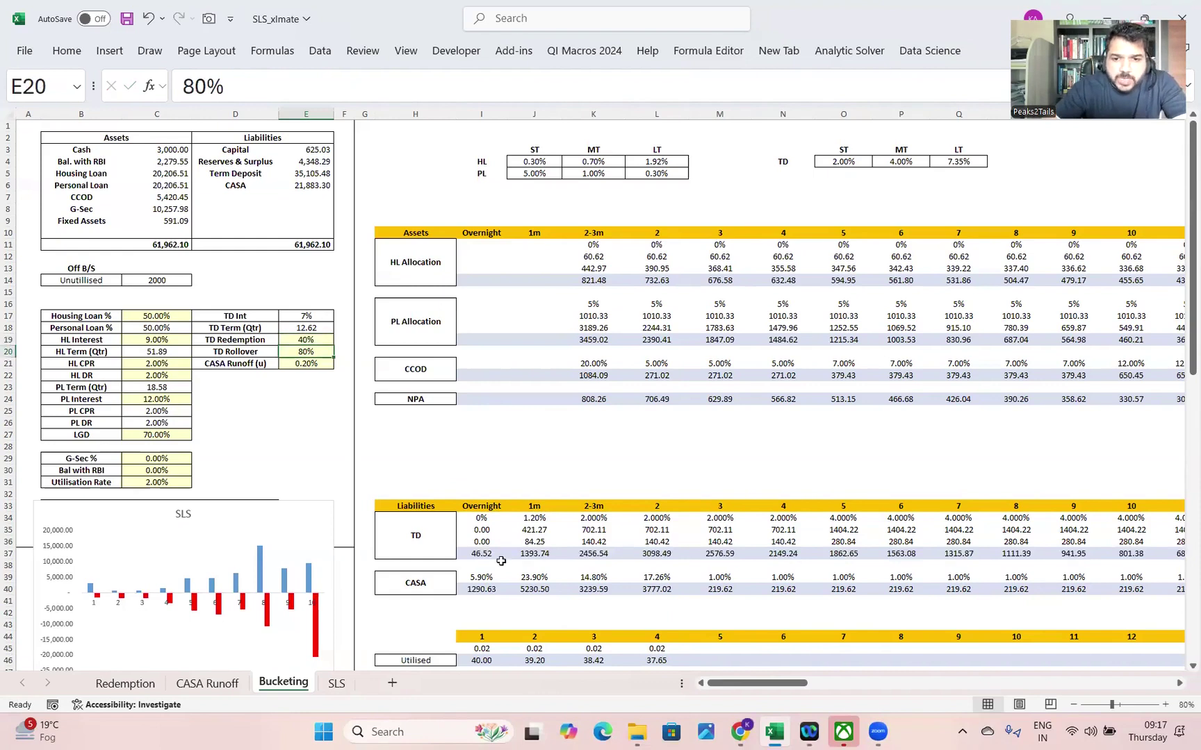
Set the TD Redemption rate back to 20%
left_click(312, 338)
type("20")
key("Return")
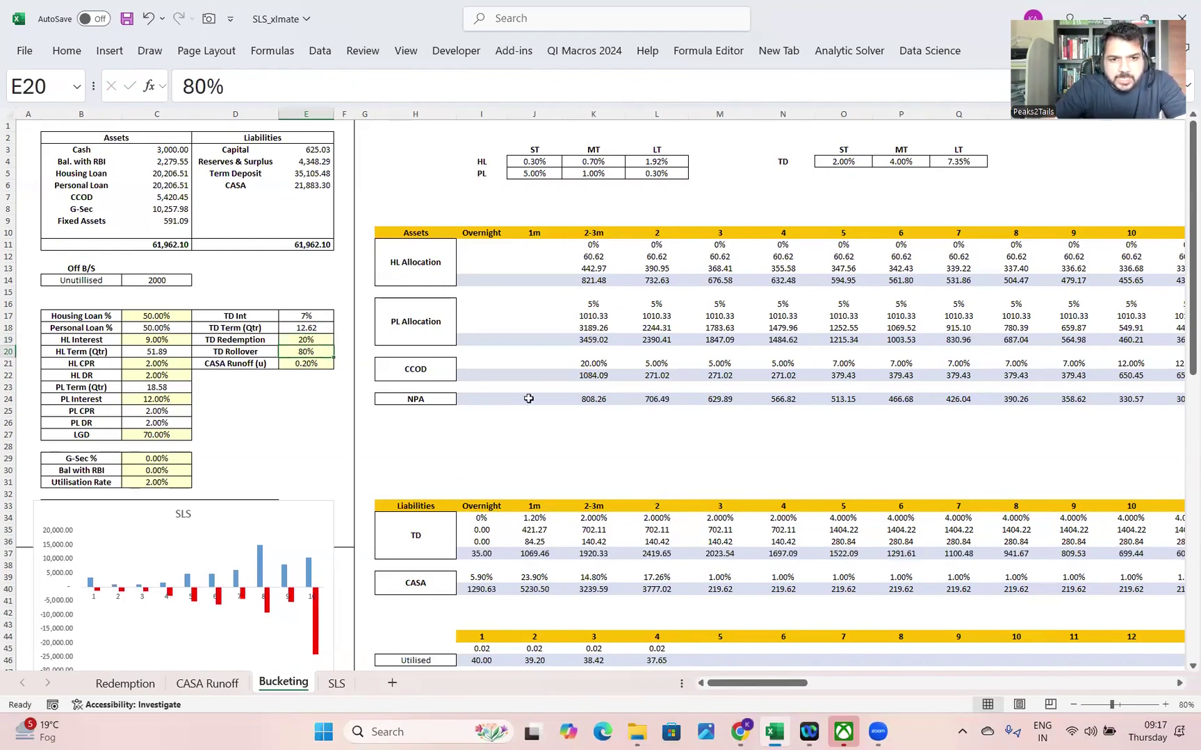
Trace the TD Redemption rate to the No Red. formula on the Redemption sheet, and revisit the Bucketing sheet's TD Rollover rate
left_click(320, 336)
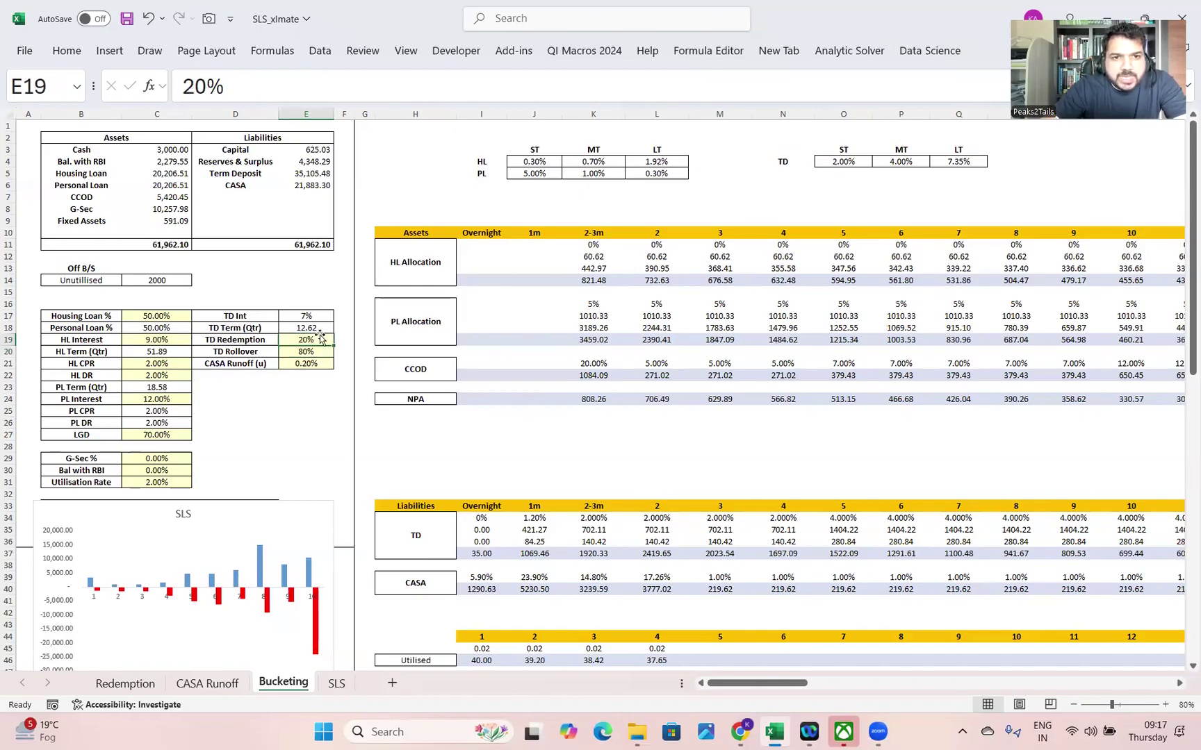
left_click(132, 682)
left_click(236, 144)
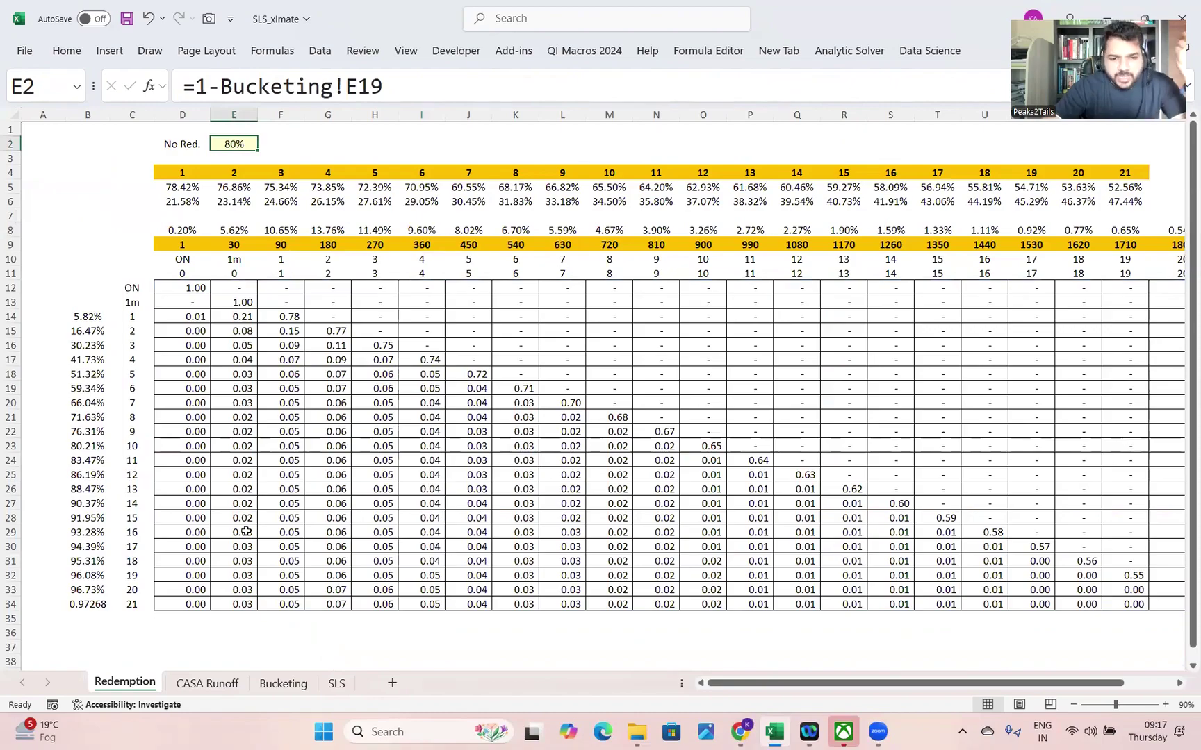
left_click(210, 684)
left_click(282, 684)
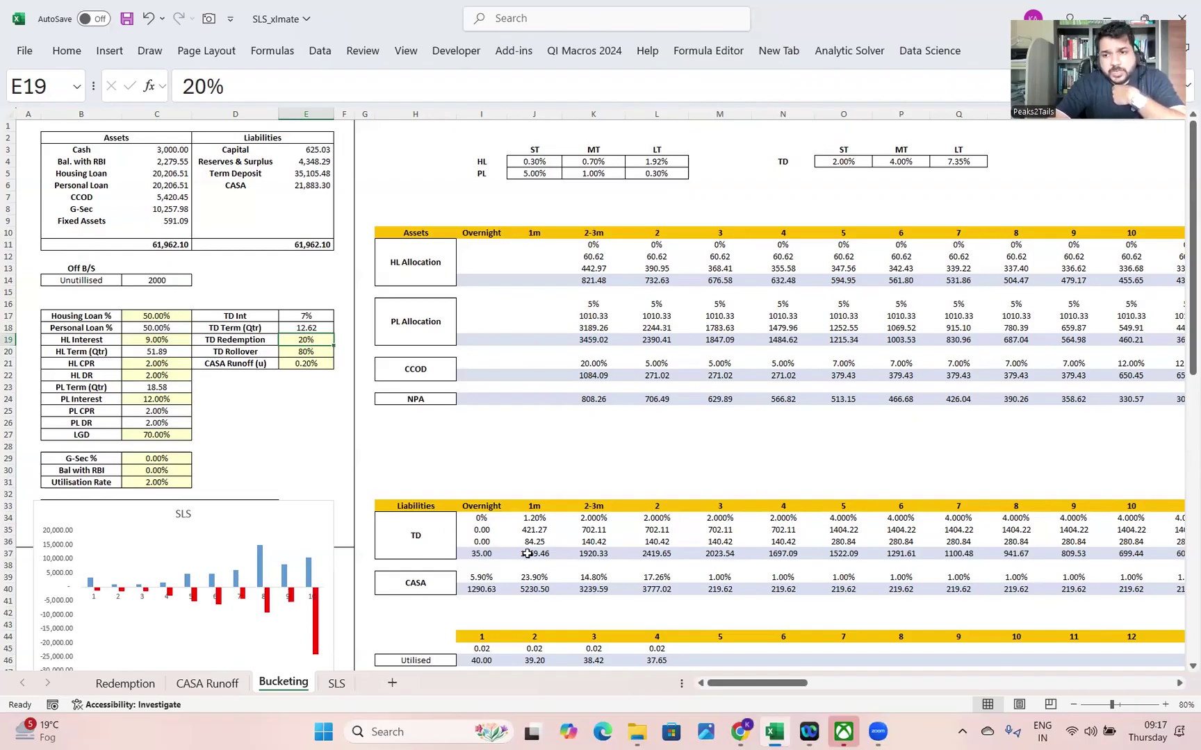
left_click(317, 352)
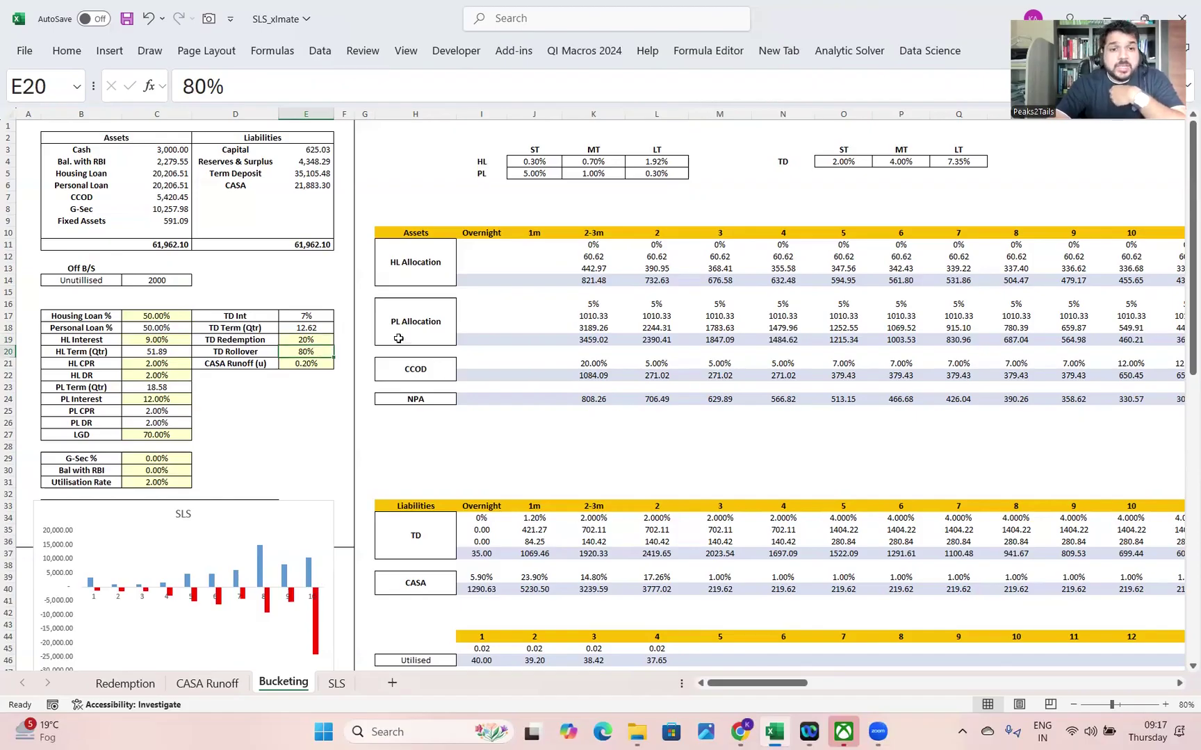
Inspect the CASA Runoff (u) assumption and the simulated balances in column E of the CASA Runoff sheet
left_click(301, 362)
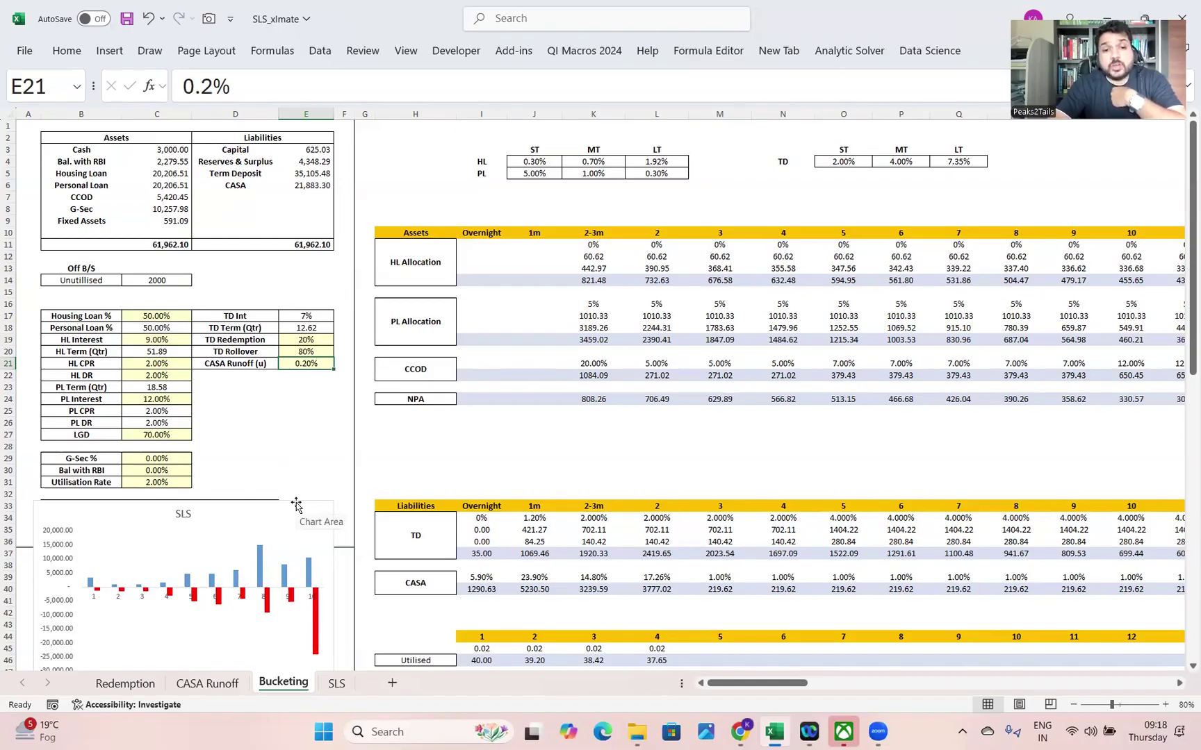
left_click(232, 684)
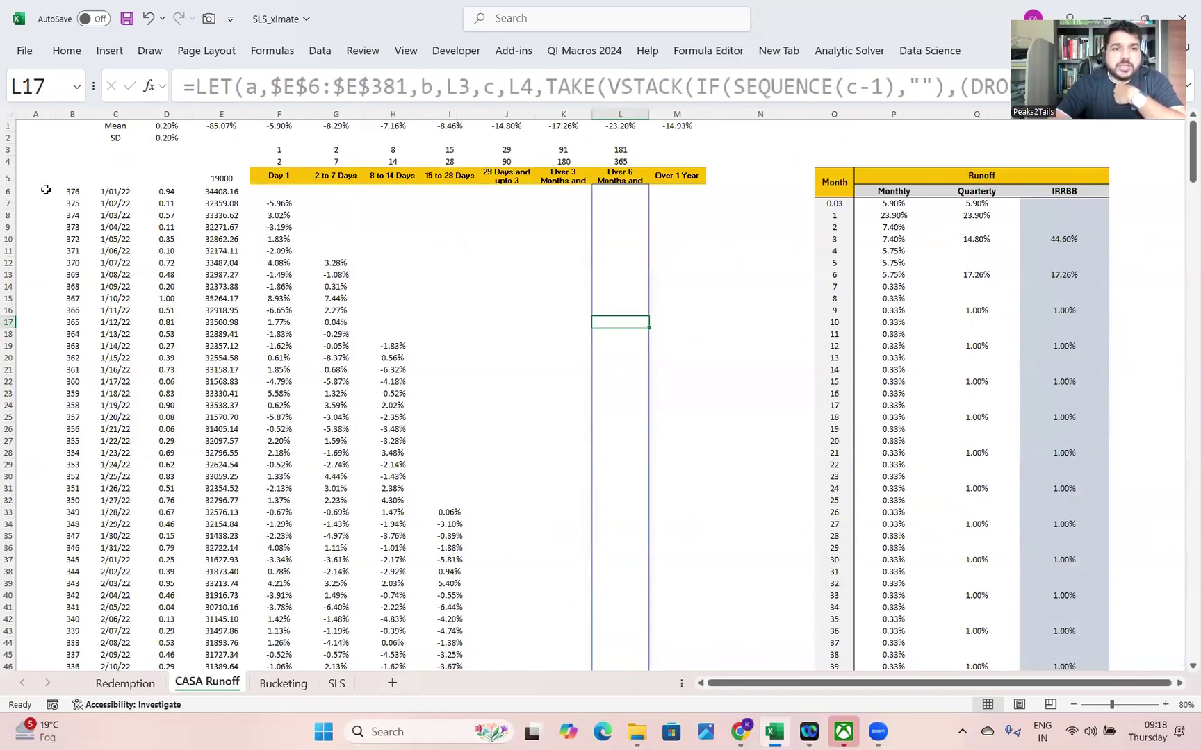
left_click_drag(226, 193, 207, 491)
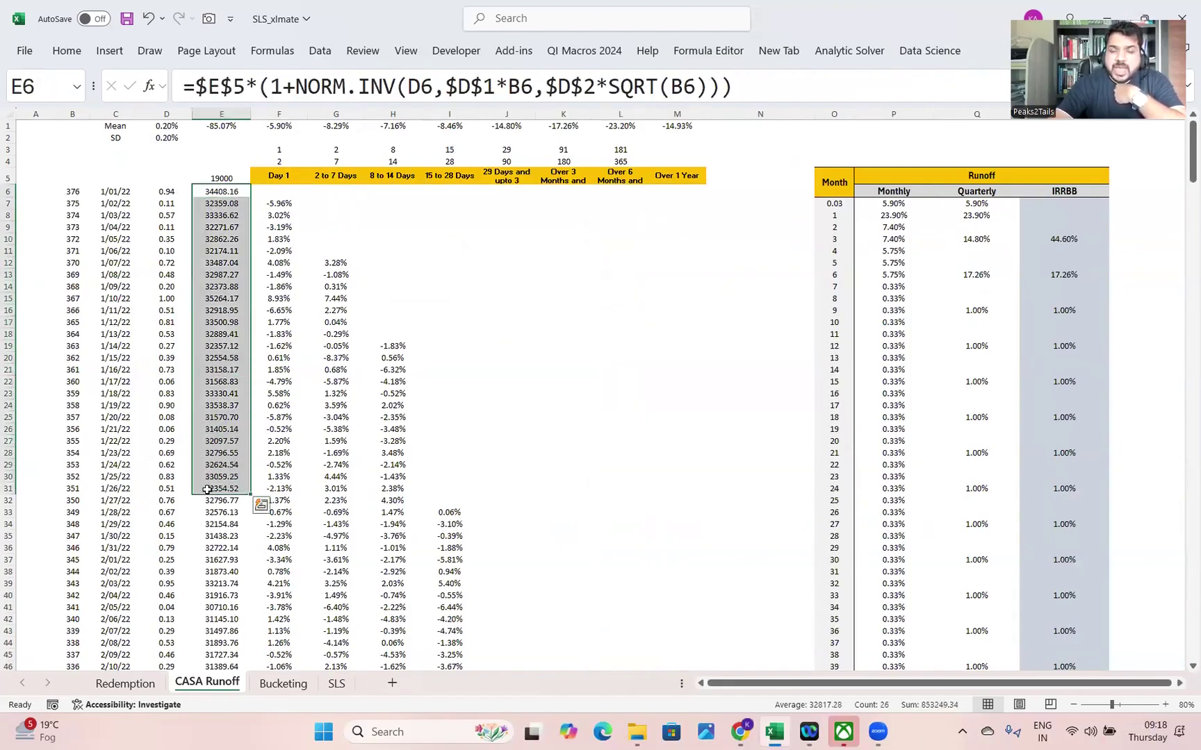
Inspect the simulated balances in column E, the Day 1 changes in column F and the 1% PERCENTILE erosion formula in F383
left_click(1014, 126)
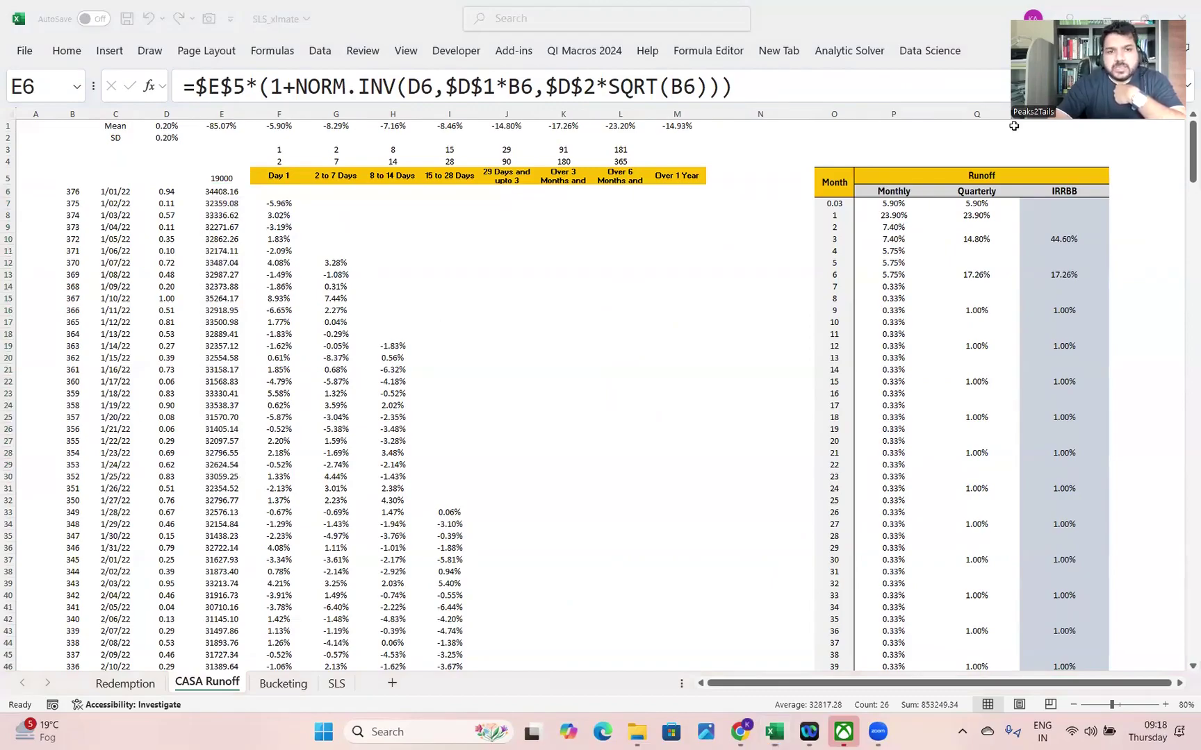
left_click(272, 129)
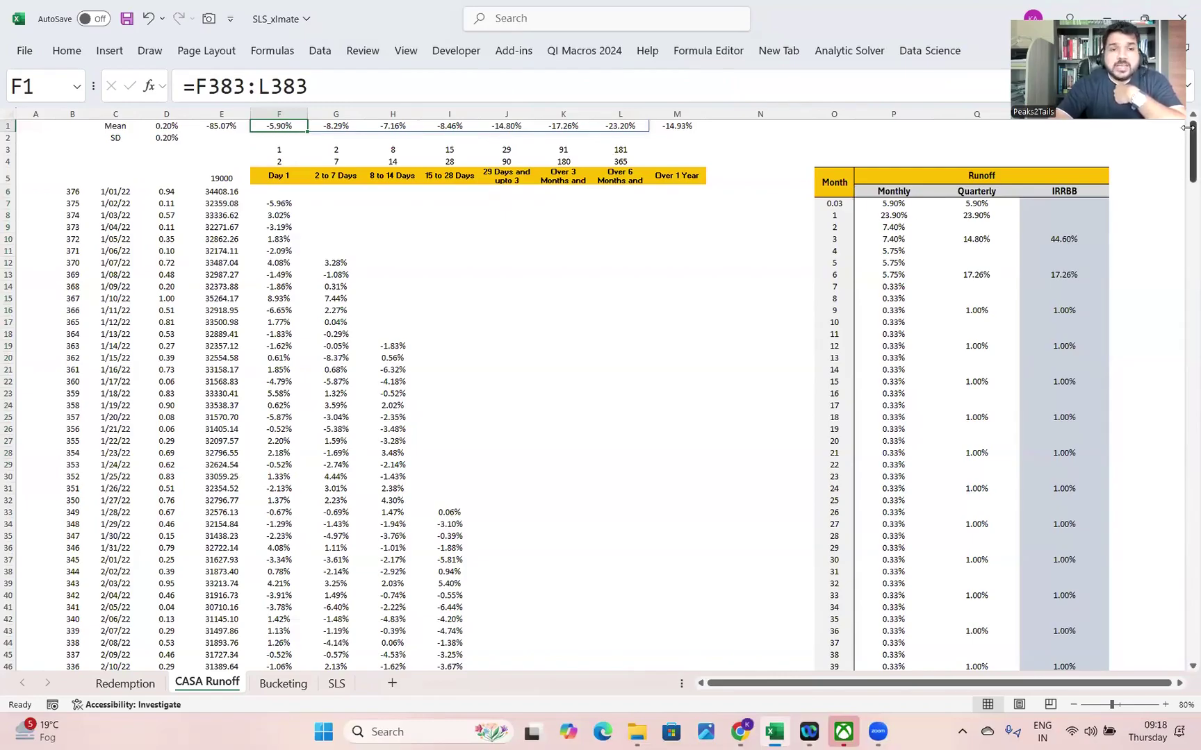
left_click_drag(212, 192, 221, 360)
left_click_drag(267, 201, 271, 291)
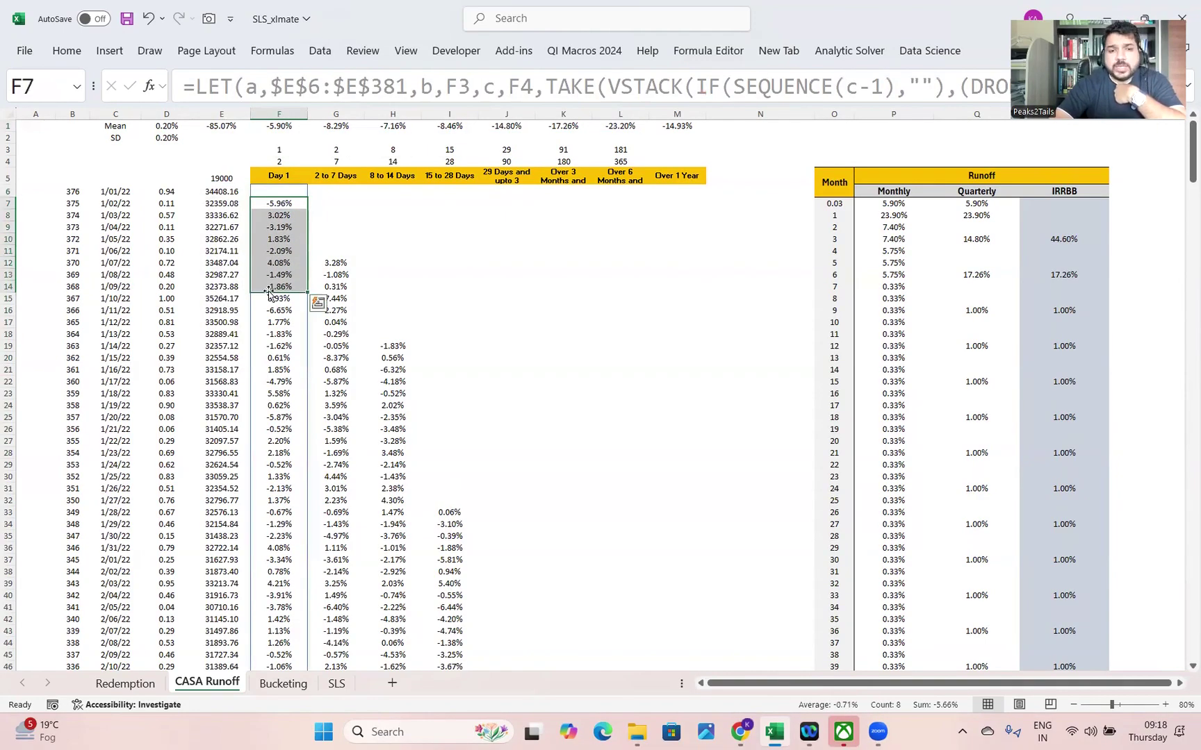
left_click_drag(1185, 157, 1185, 628)
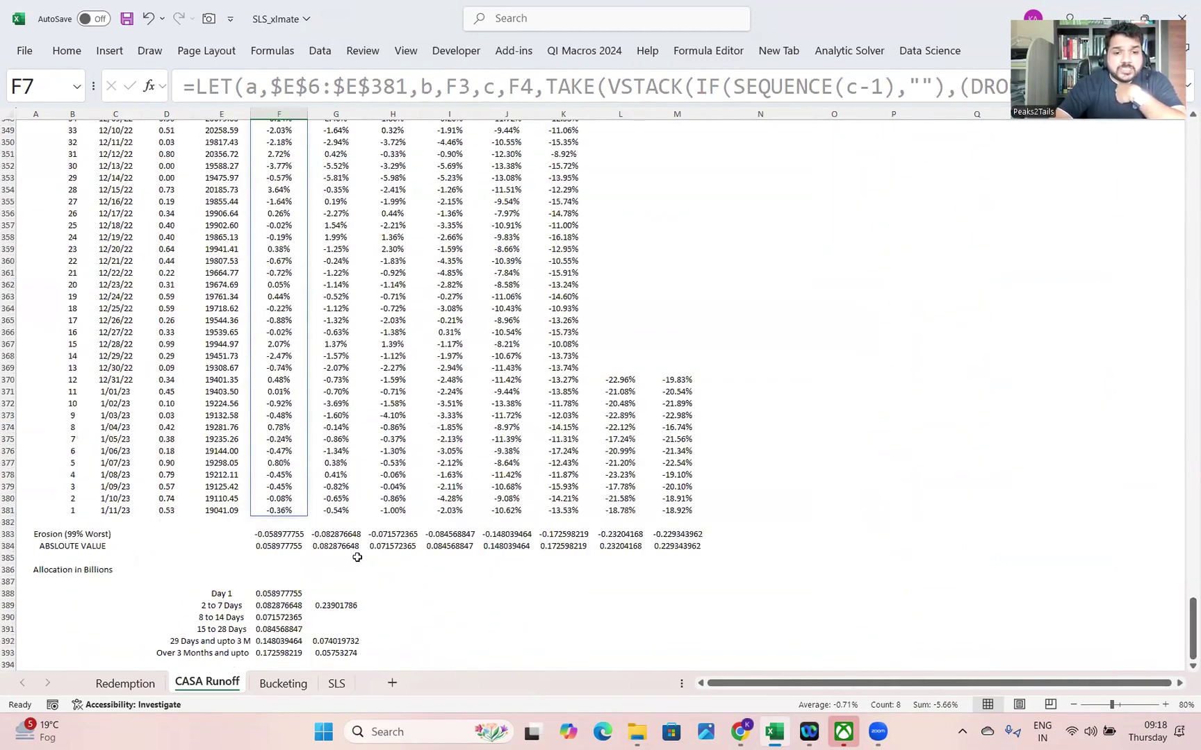
left_click(285, 535)
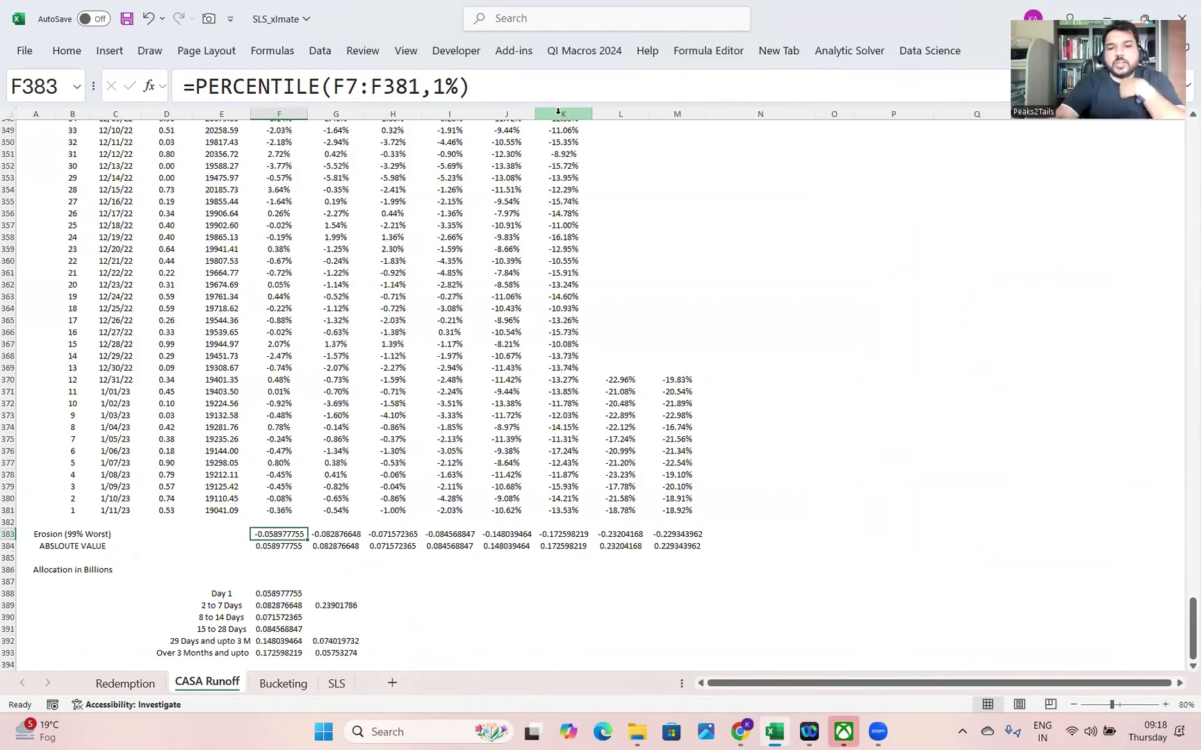
Compare the 99% worst erosion formulas in row 383 for the Day 1, 2 to 7 Days and 8 to 14 Days buckets
left_click_drag(1184, 617, 1189, 160)
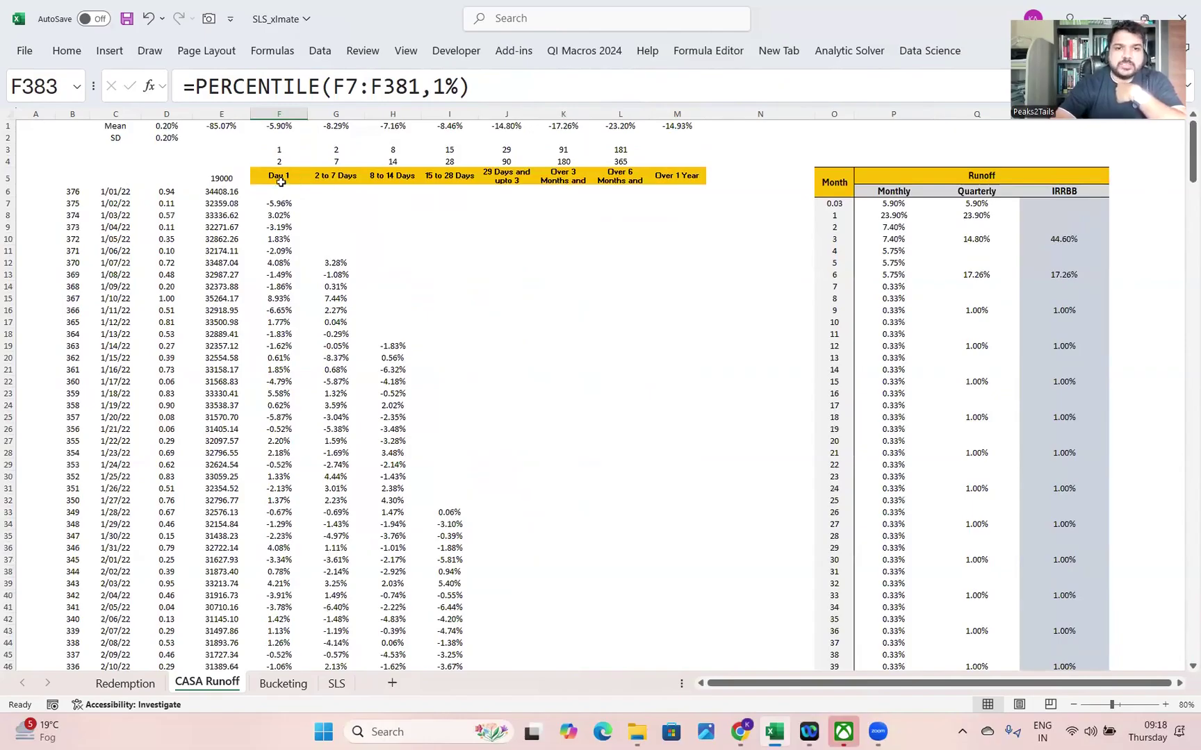
left_click_drag(1191, 154, 1190, 629)
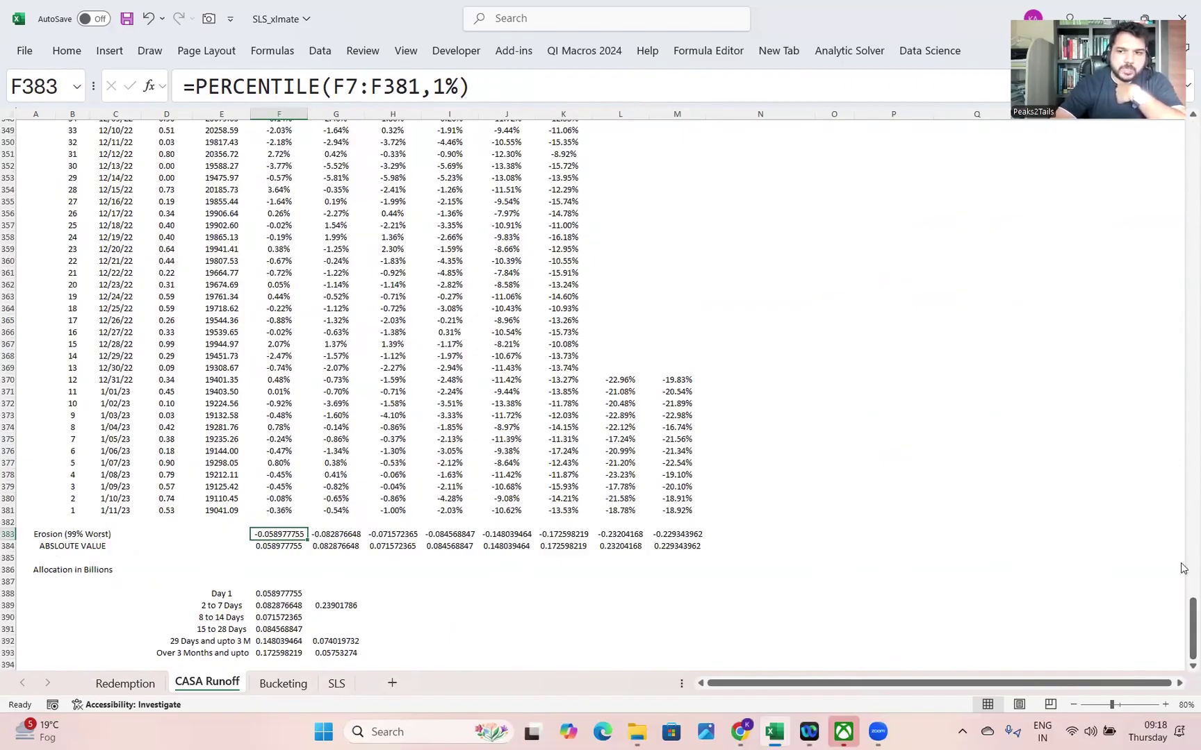
mouse_move(1185, 638)
left_mouse_down()
mouse_move(1183, 137)
mouse_move(1185, 653)
left_mouse_up()
left_click(340, 262)
left_click(331, 536)
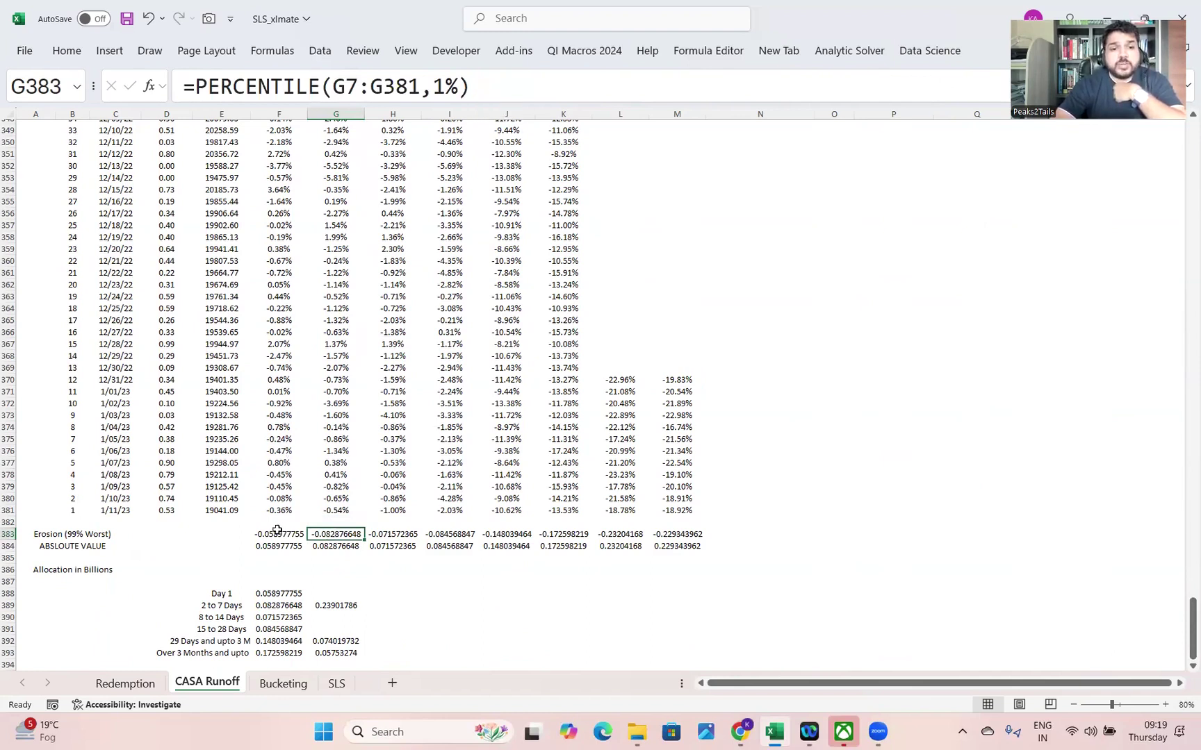
left_click(277, 534)
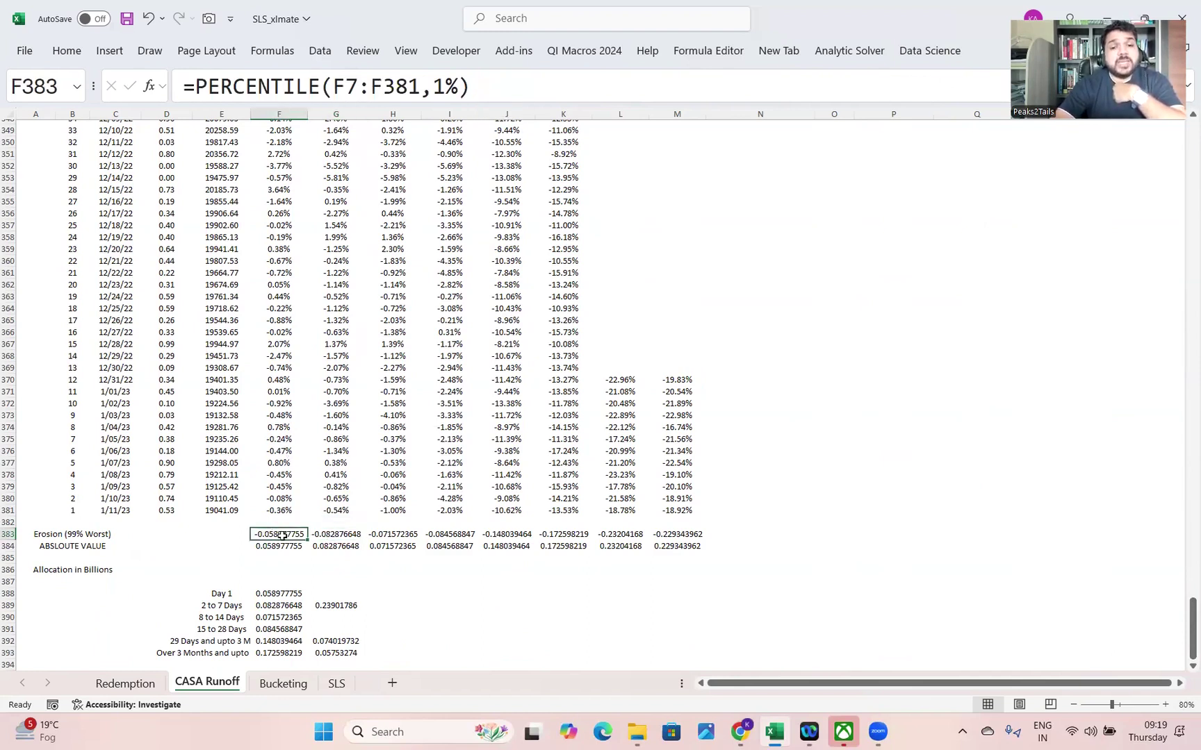
left_click(324, 537)
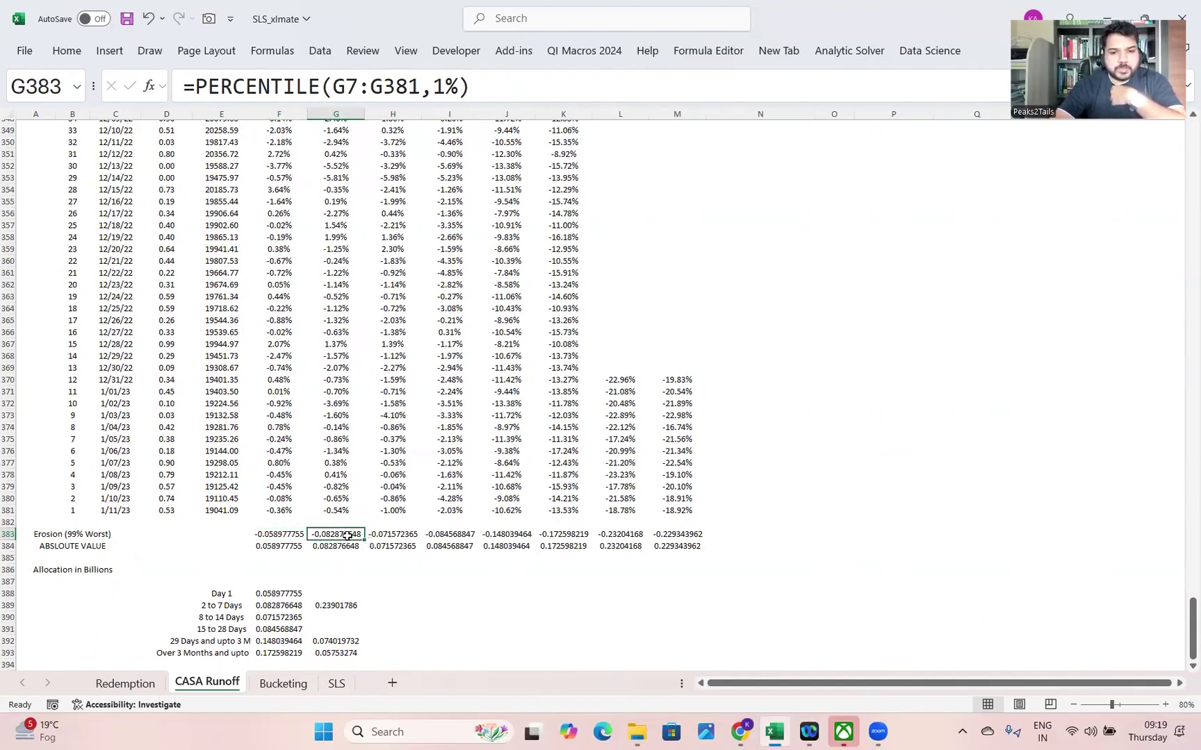
left_click(397, 537)
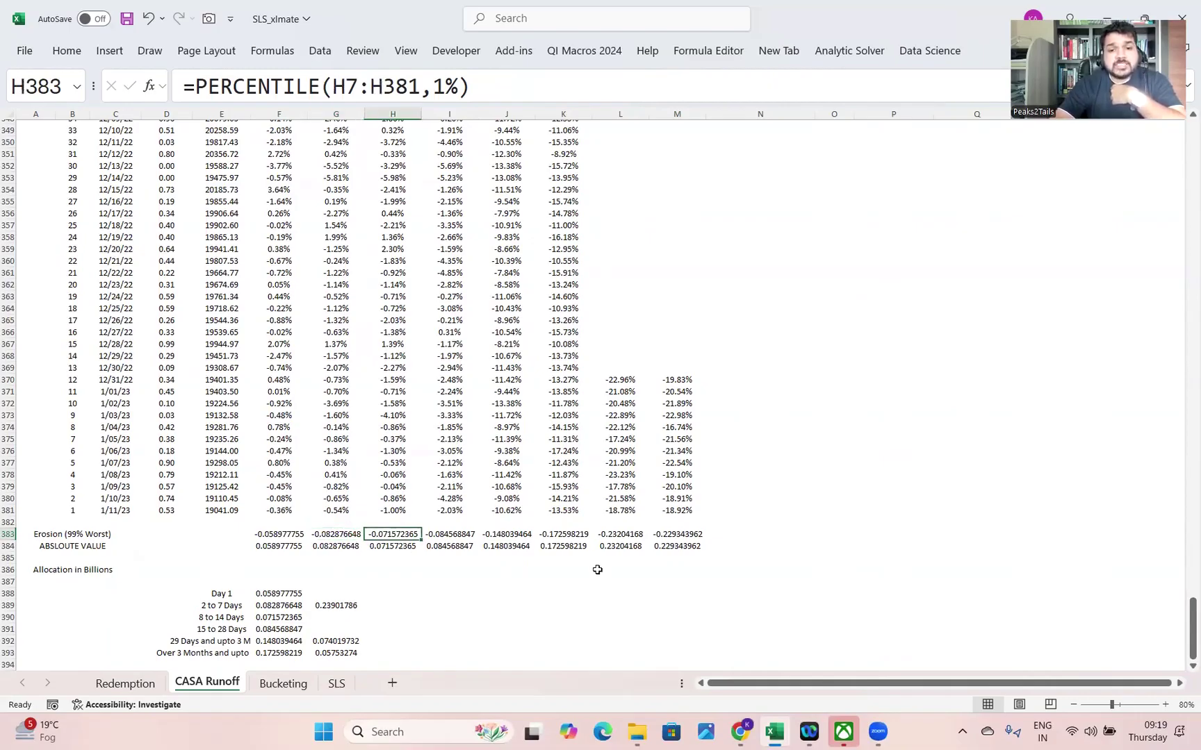
left_click_drag(1189, 646, 1191, 139)
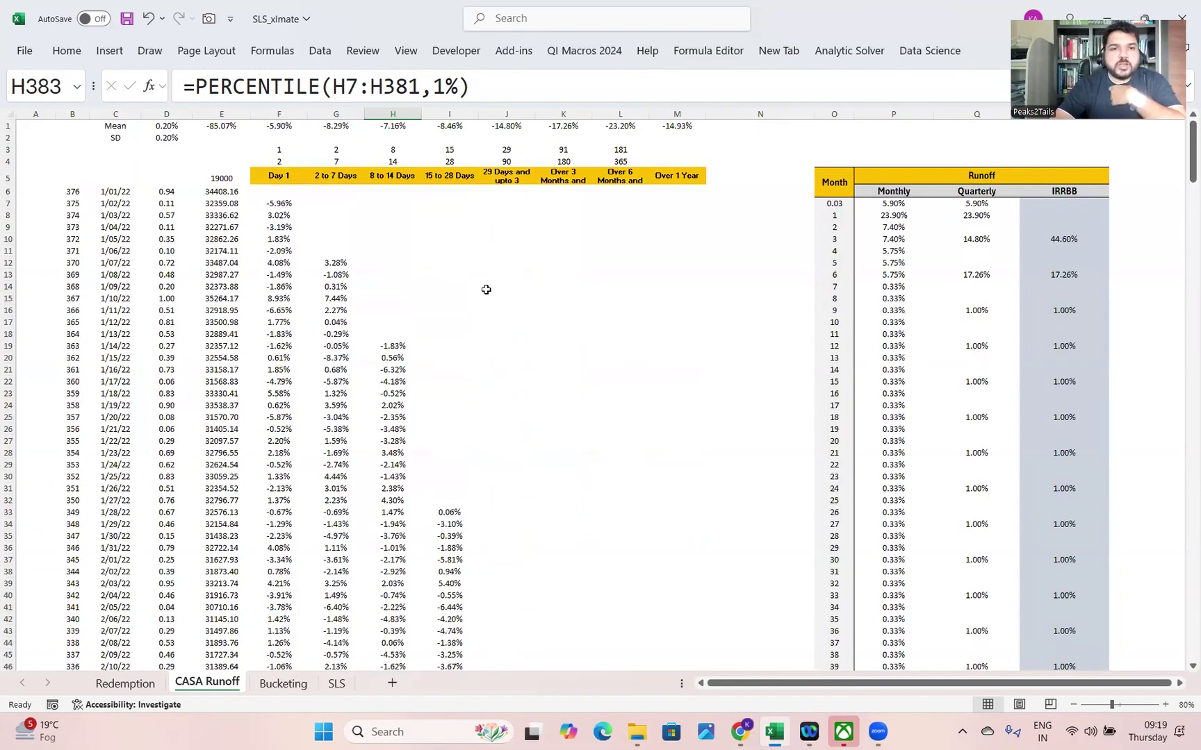
Trace the simulated CASA balances through the row 383 erosion figures to the CASA runoff percentages in row 39 of the Bucketing sheet
left_click_drag(224, 194, 212, 490)
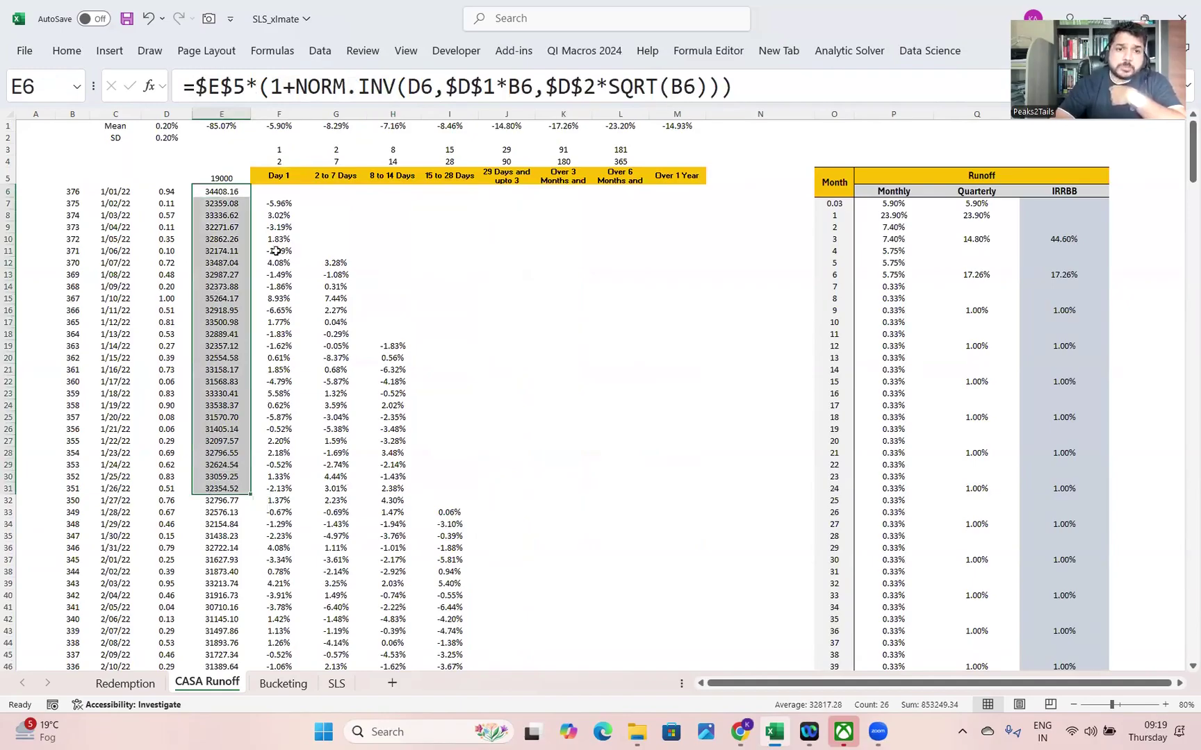
left_click_drag(1186, 167, 1187, 638)
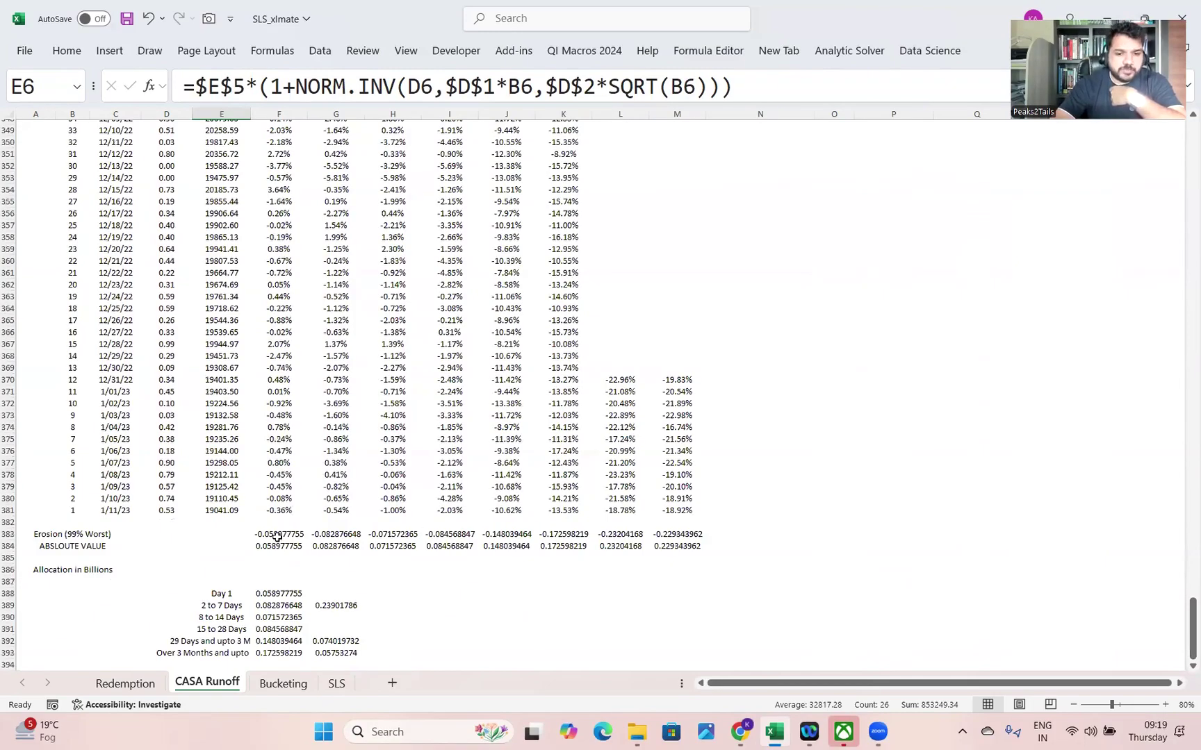
left_click_drag(276, 535, 517, 535)
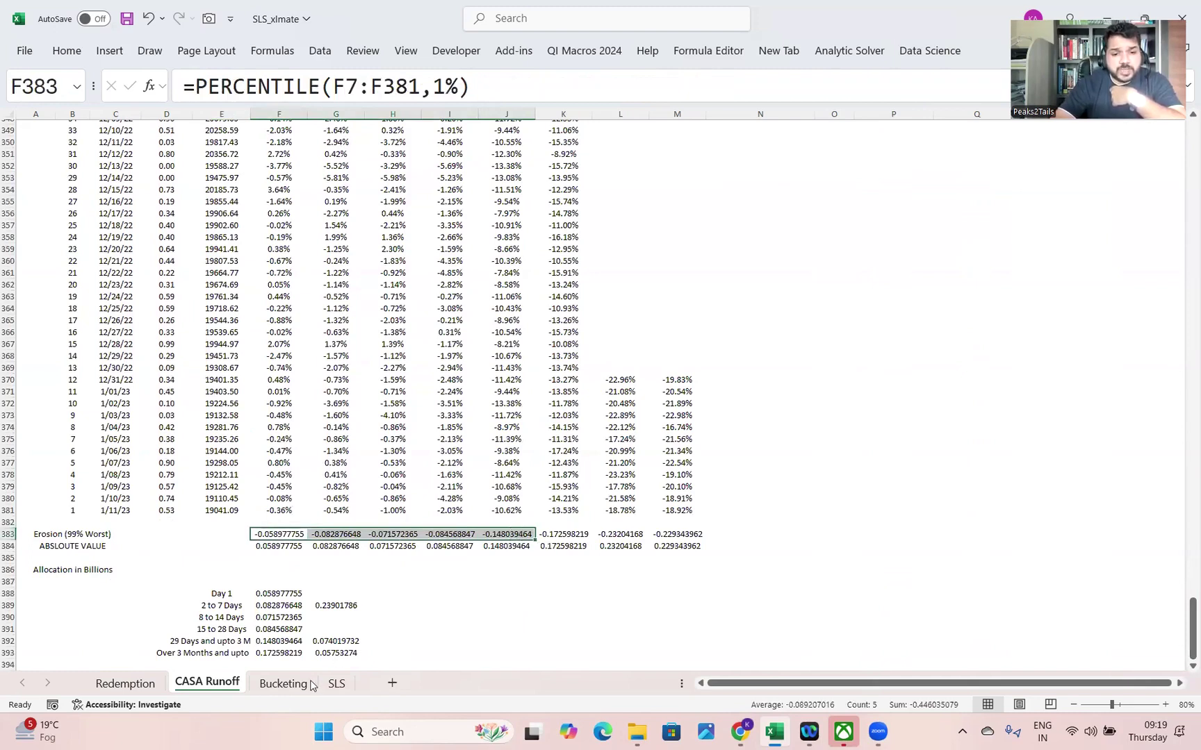
left_click(312, 685)
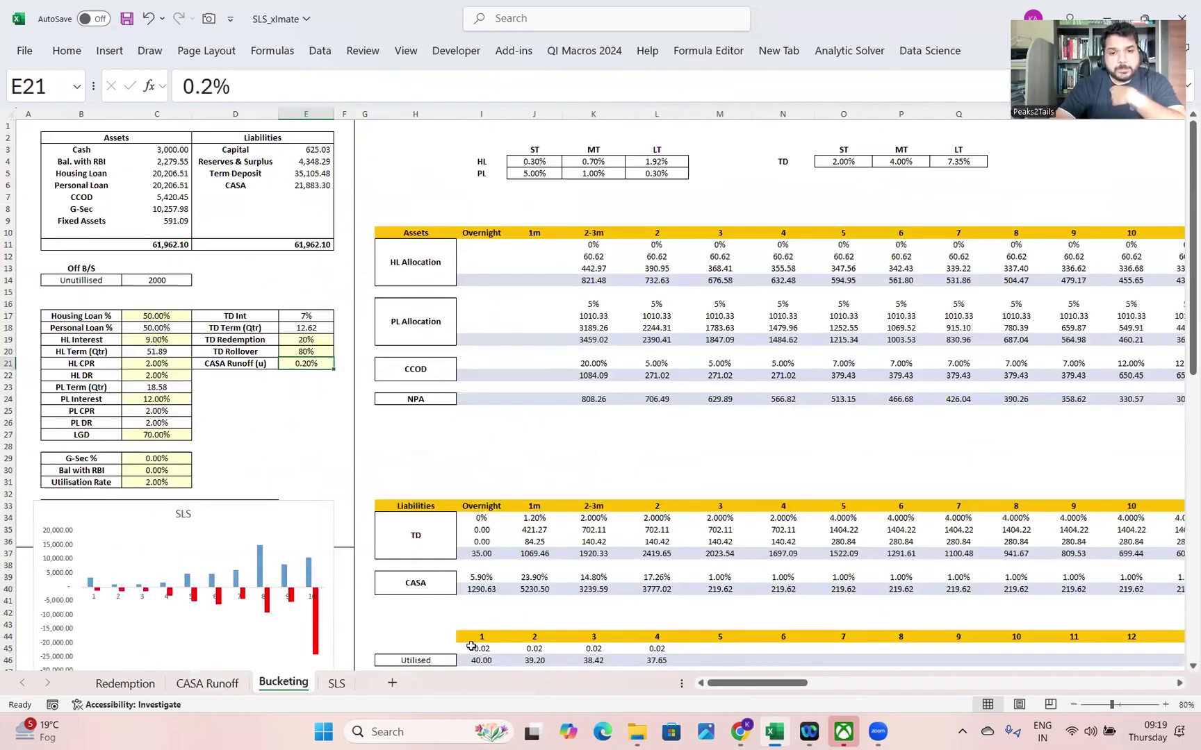
left_click_drag(480, 579, 706, 578)
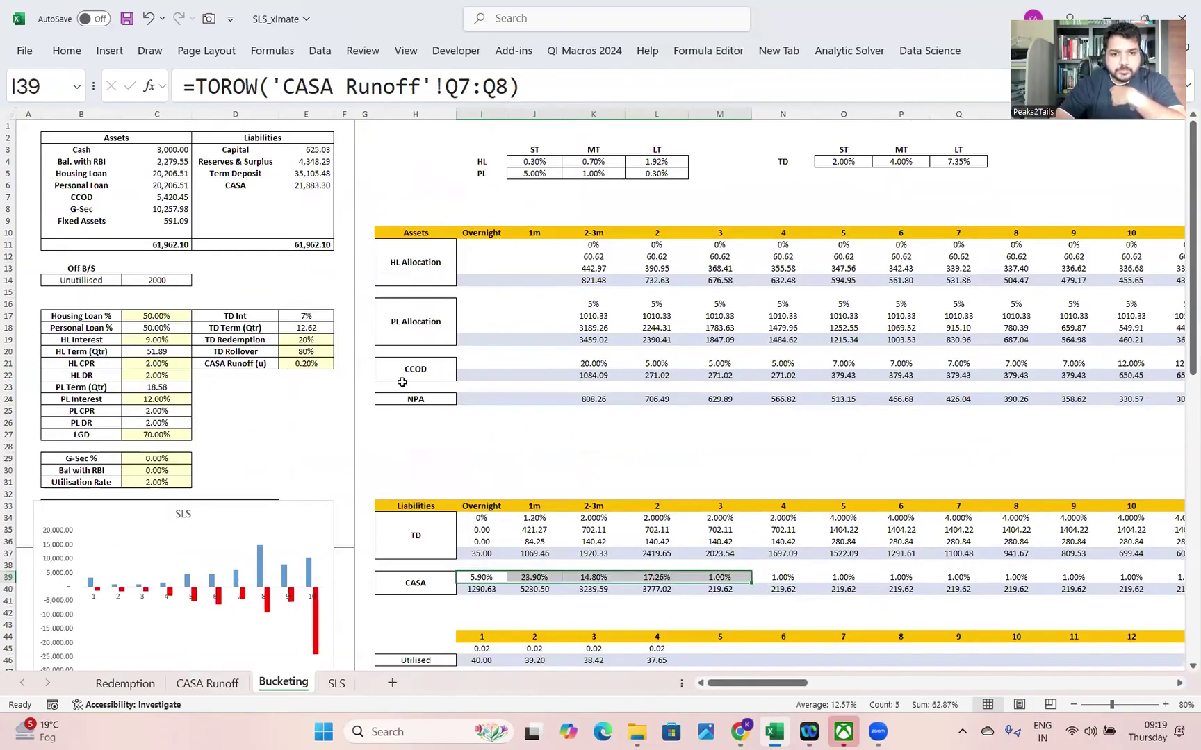
Test a CASA Runoff (u) of 0.3% against the CASA runoff percentages in row 39
left_click(297, 362)
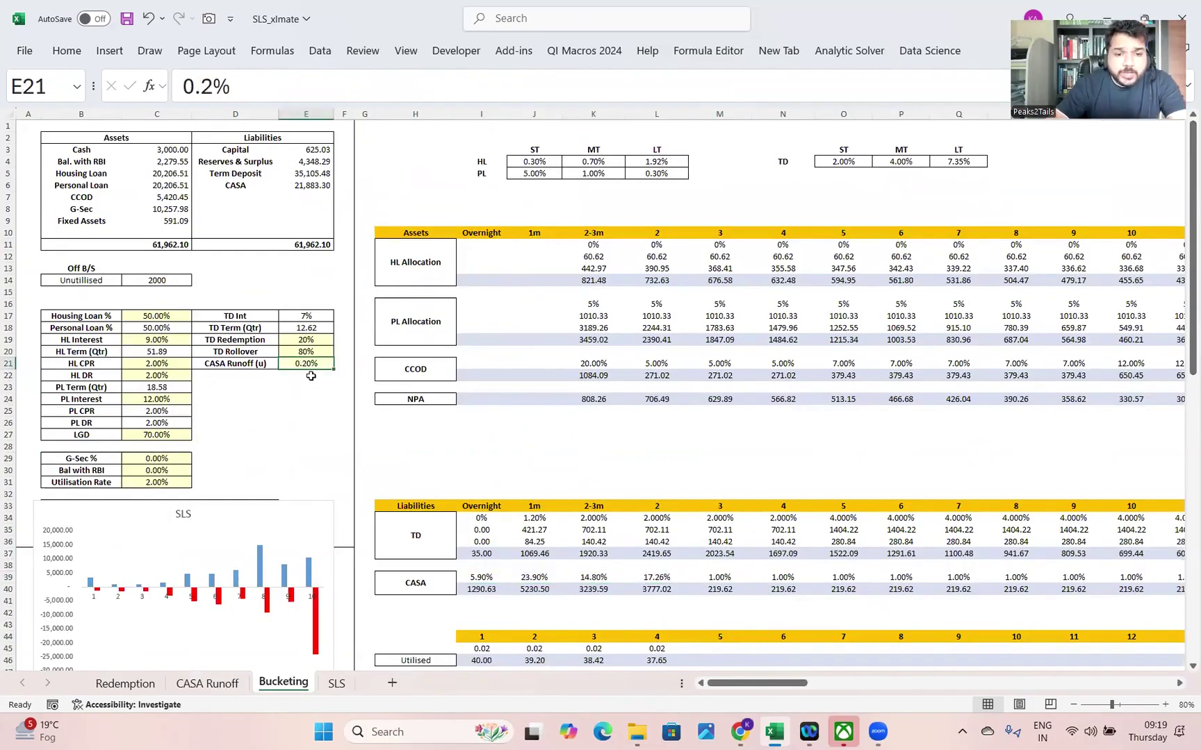
type("0.3")
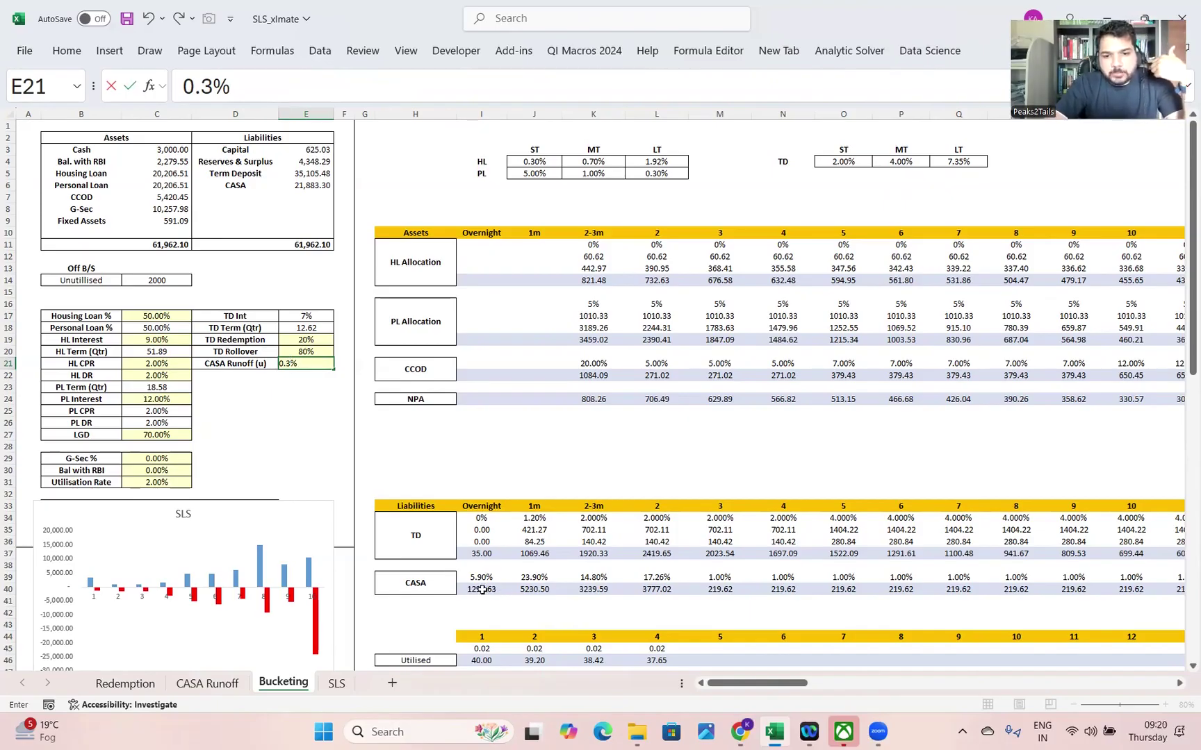
key("Return")
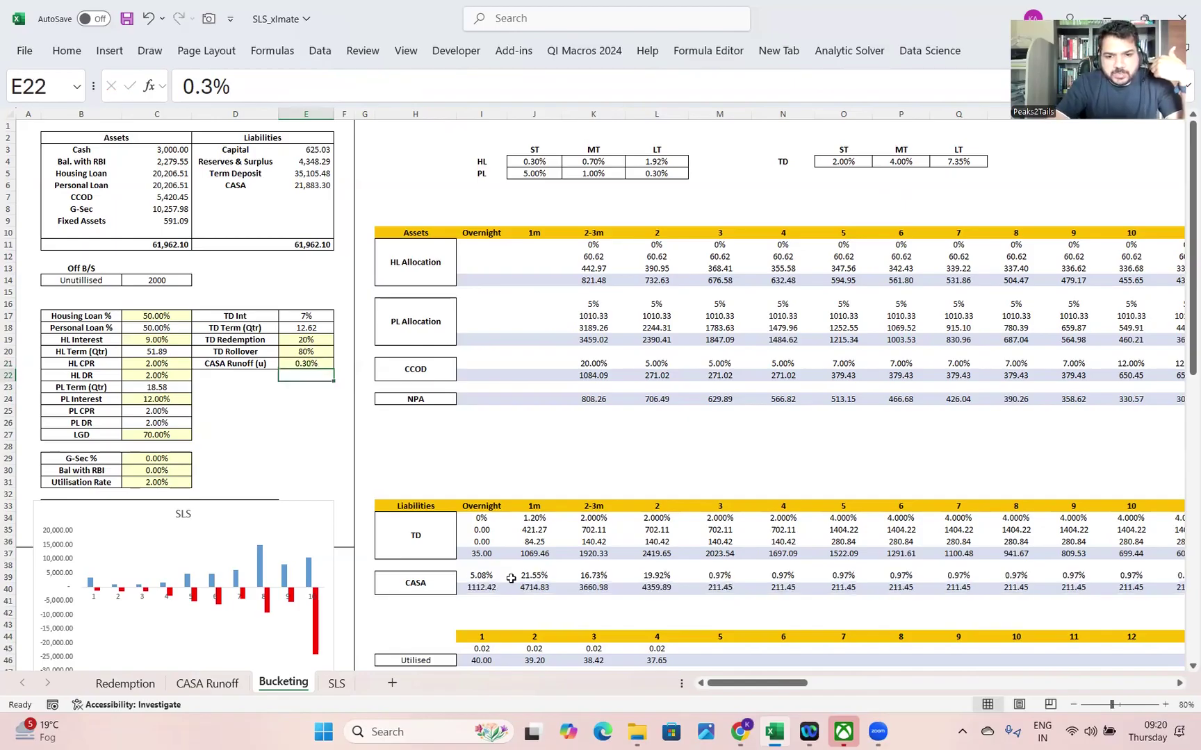
left_click(475, 581)
right_click(474, 583)
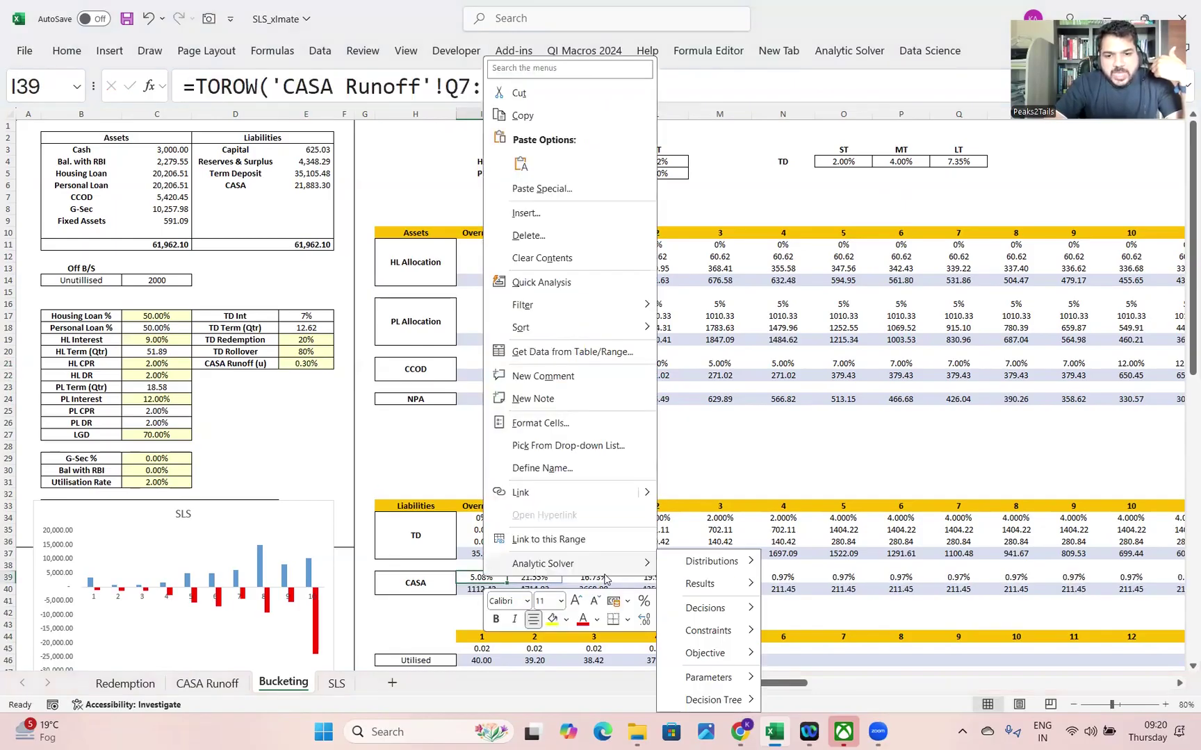
left_click_drag(483, 578, 656, 578)
Test a CASA Runoff (u) of 0.1% against the CASA runoff percentages in row 39
left_click(299, 362)
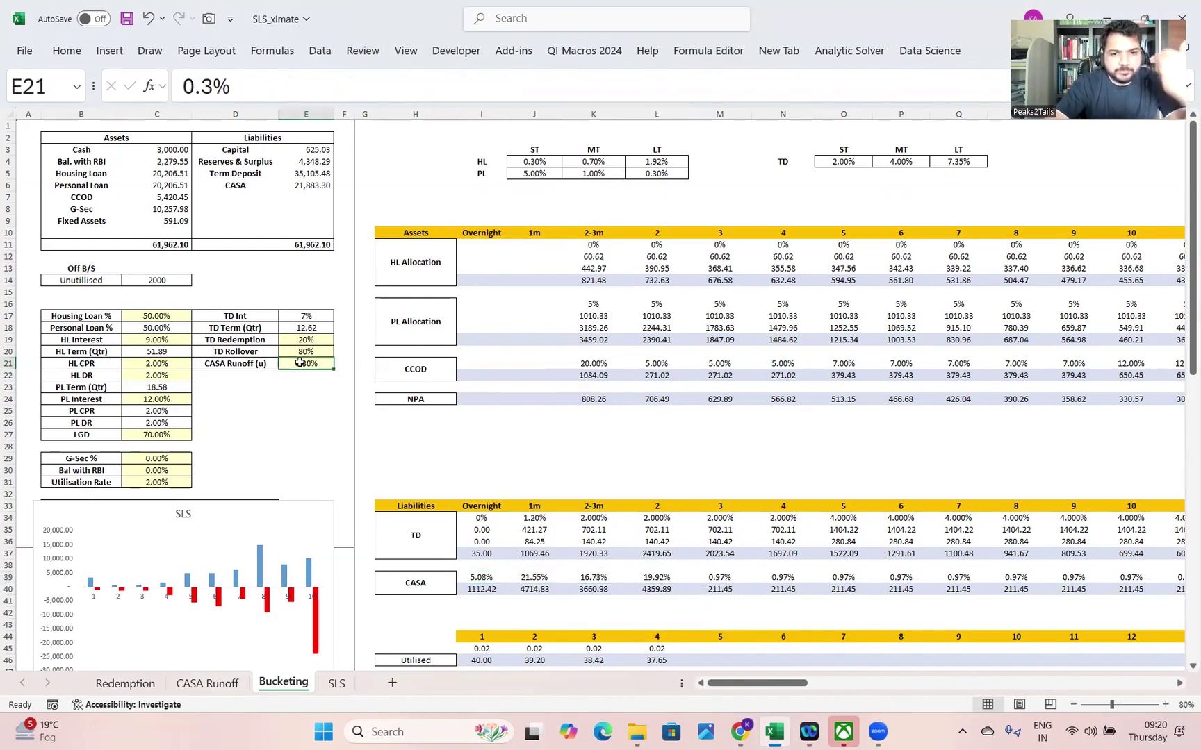
type("0.1%")
key("Return")
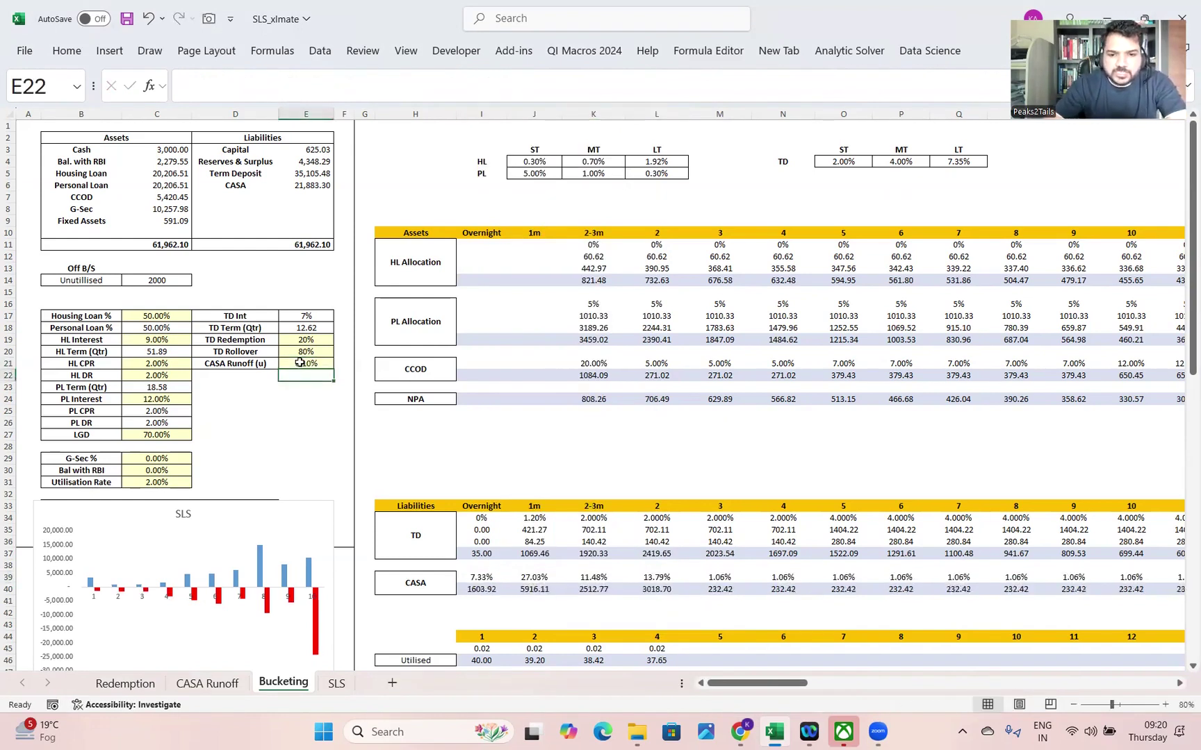
Set the CASA Runoff (u) back to 0.2% and review the CASA percentages and outflows in rows 39 and 40
left_click(300, 362)
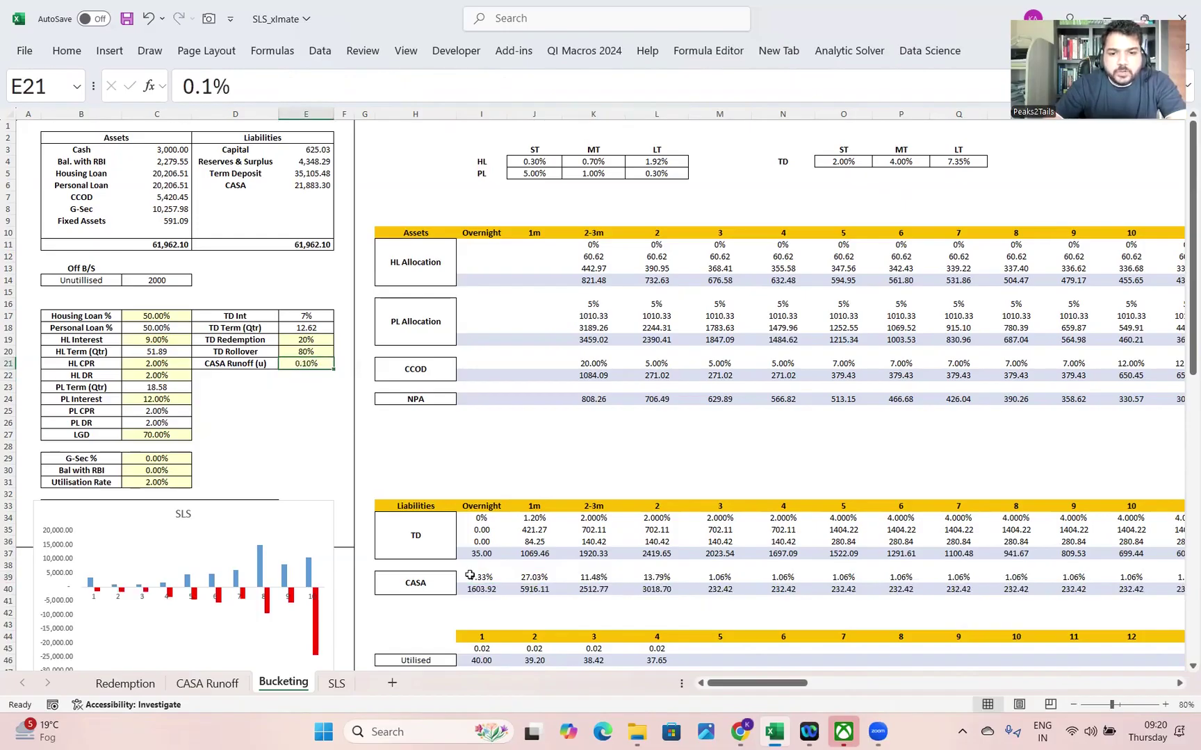
type("0.2")
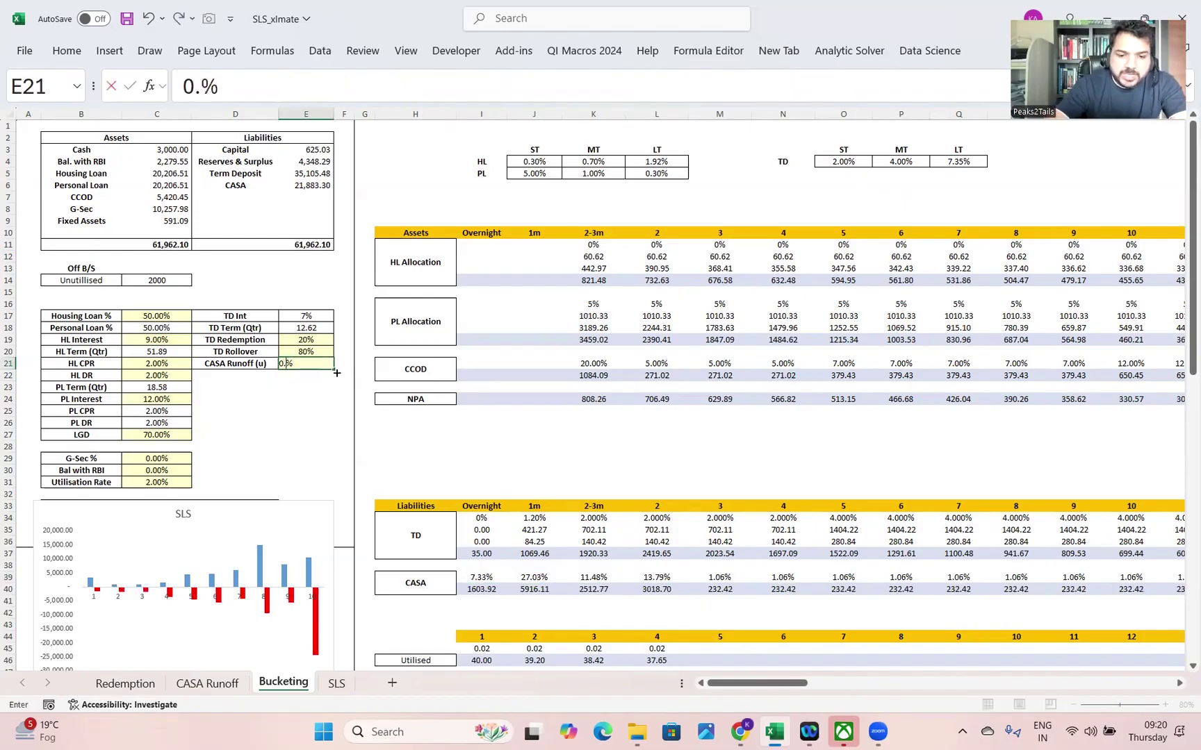
key("Return")
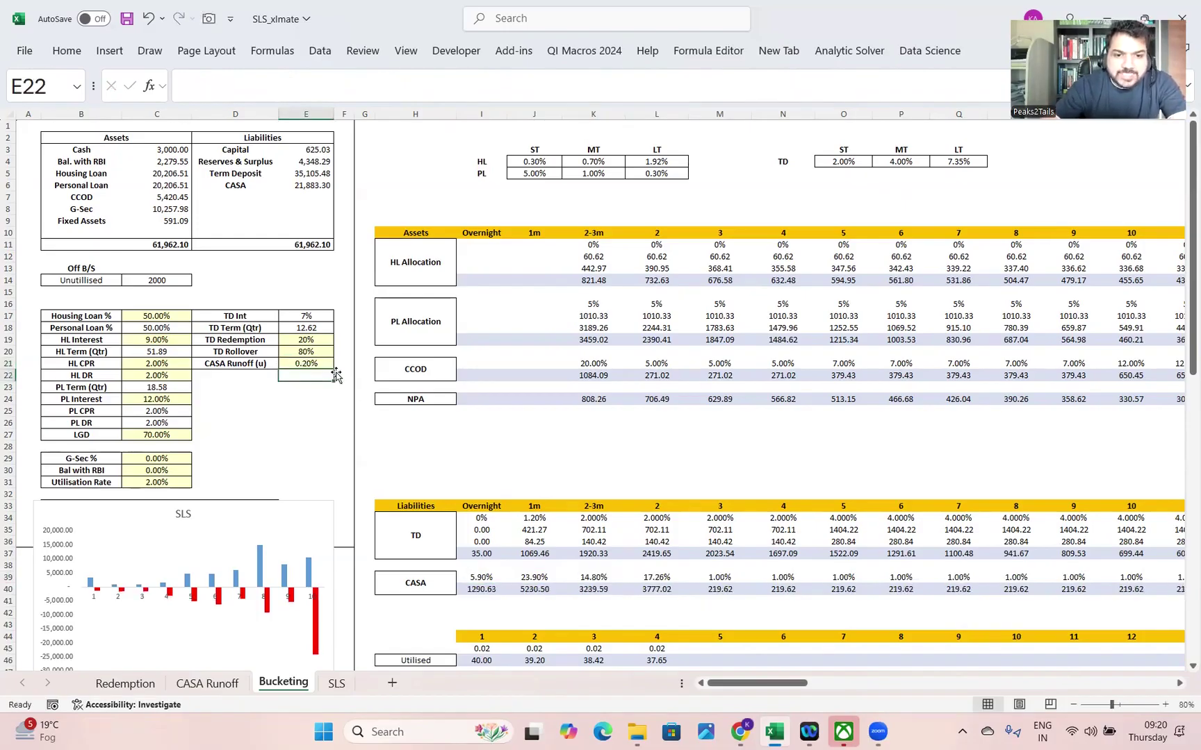
left_click(294, 362)
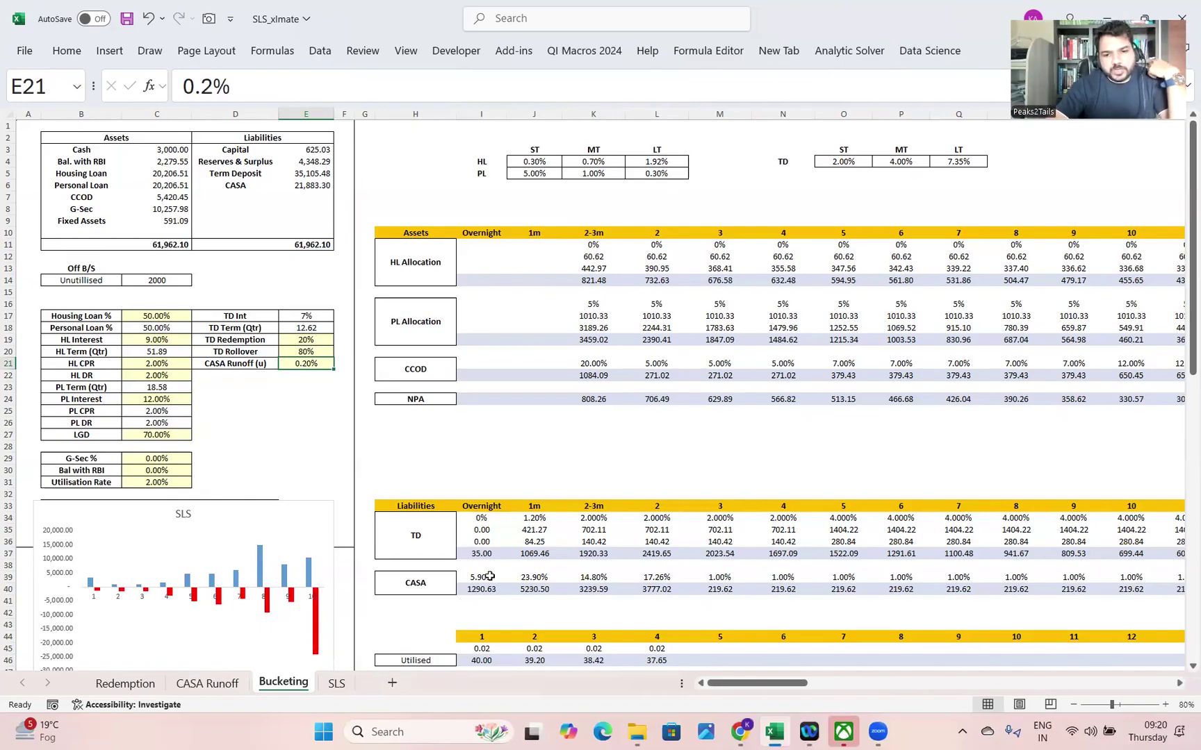
left_click_drag(490, 577, 794, 589)
Review the Capital, Term Deposit and CASA lines on the liabilities side of the balance sheet
left_click(250, 150)
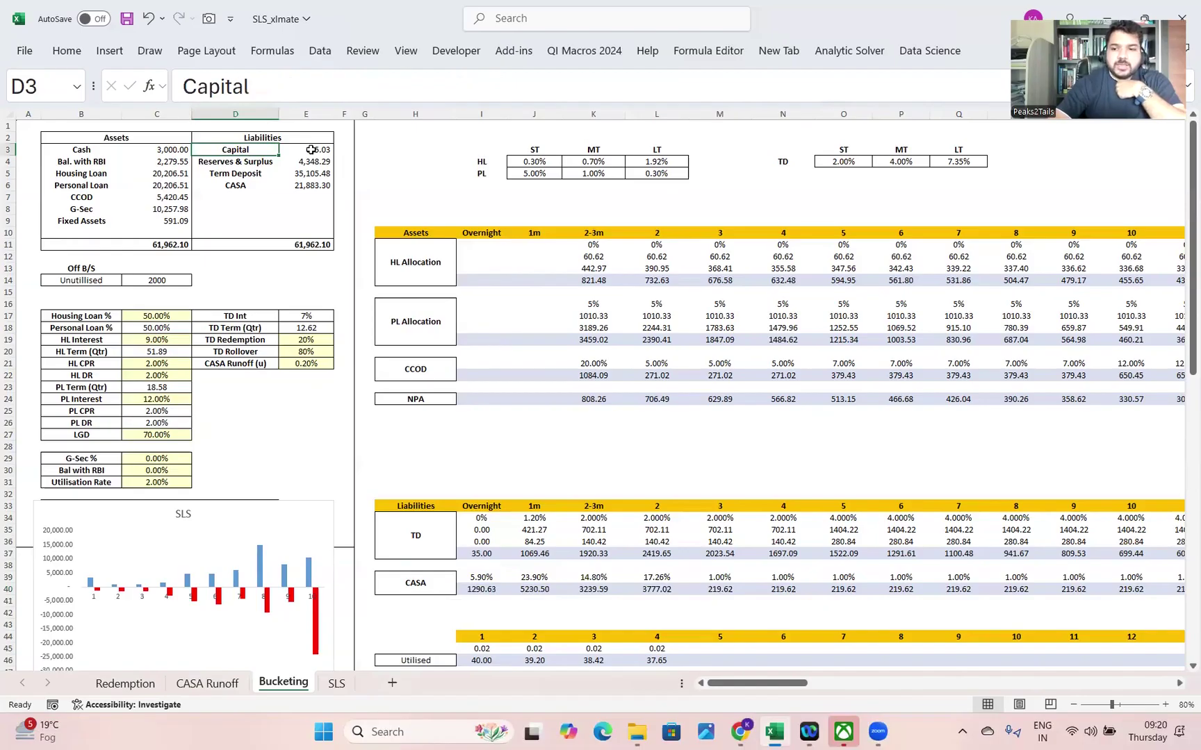
left_click(208, 173)
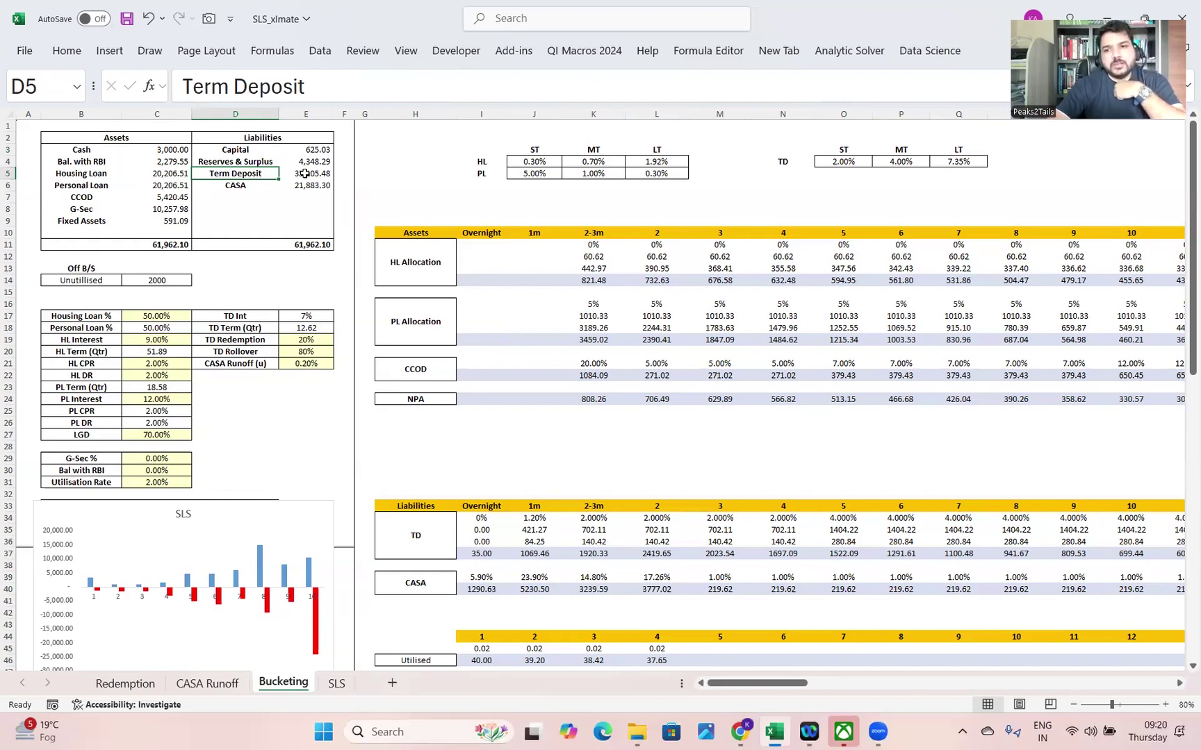
left_click(238, 187)
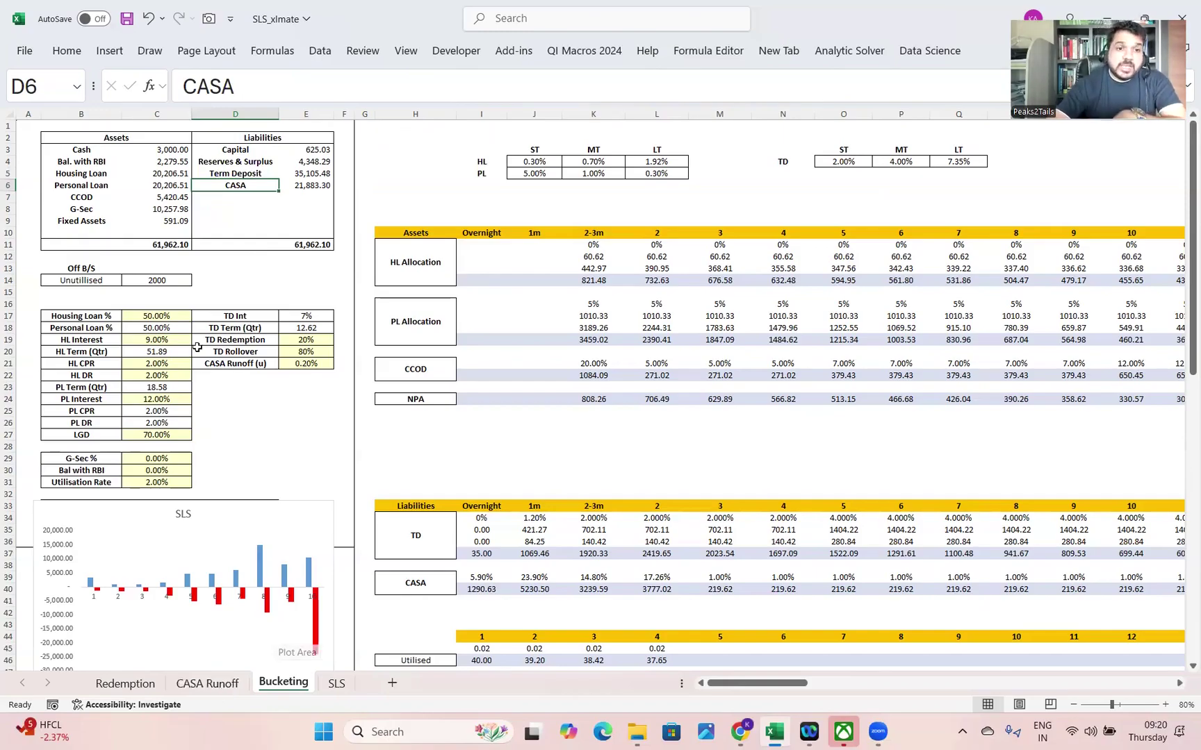
Examine the off-balance-sheet Unutillised amount in C14 alongside the CCOD asset balance
left_click_drag(92, 281, 136, 281)
left_click_drag(104, 197, 164, 197)
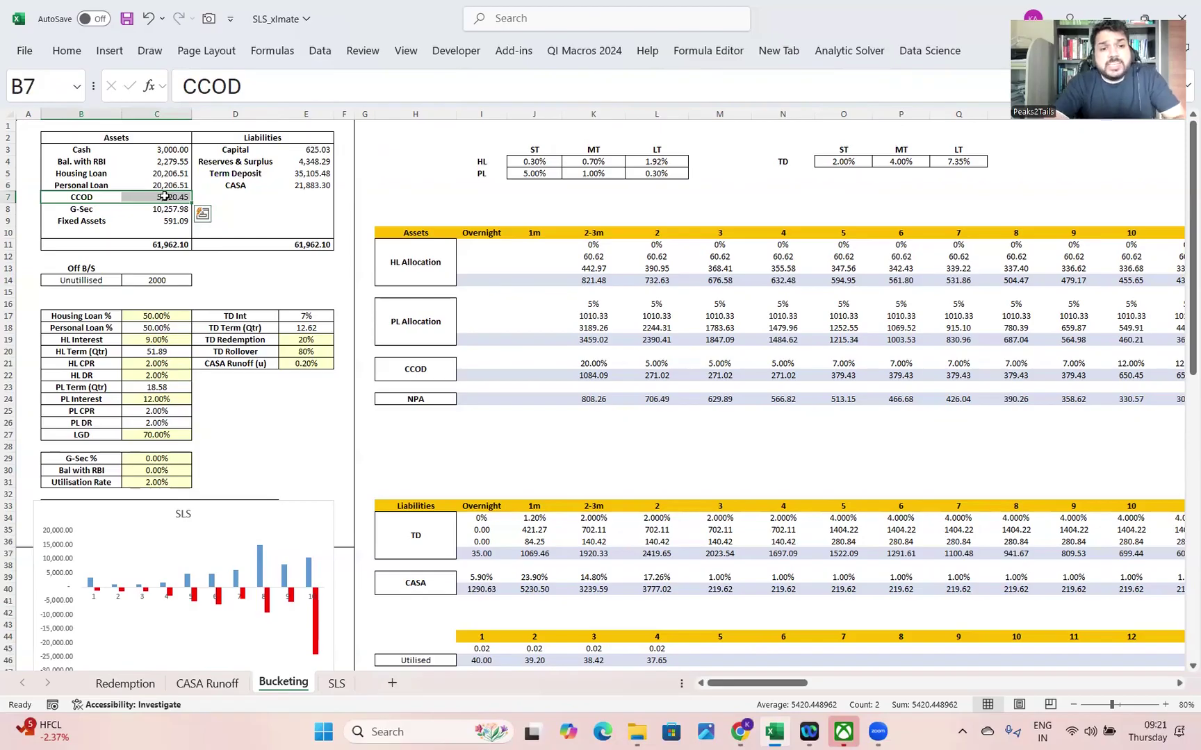
left_click(172, 280)
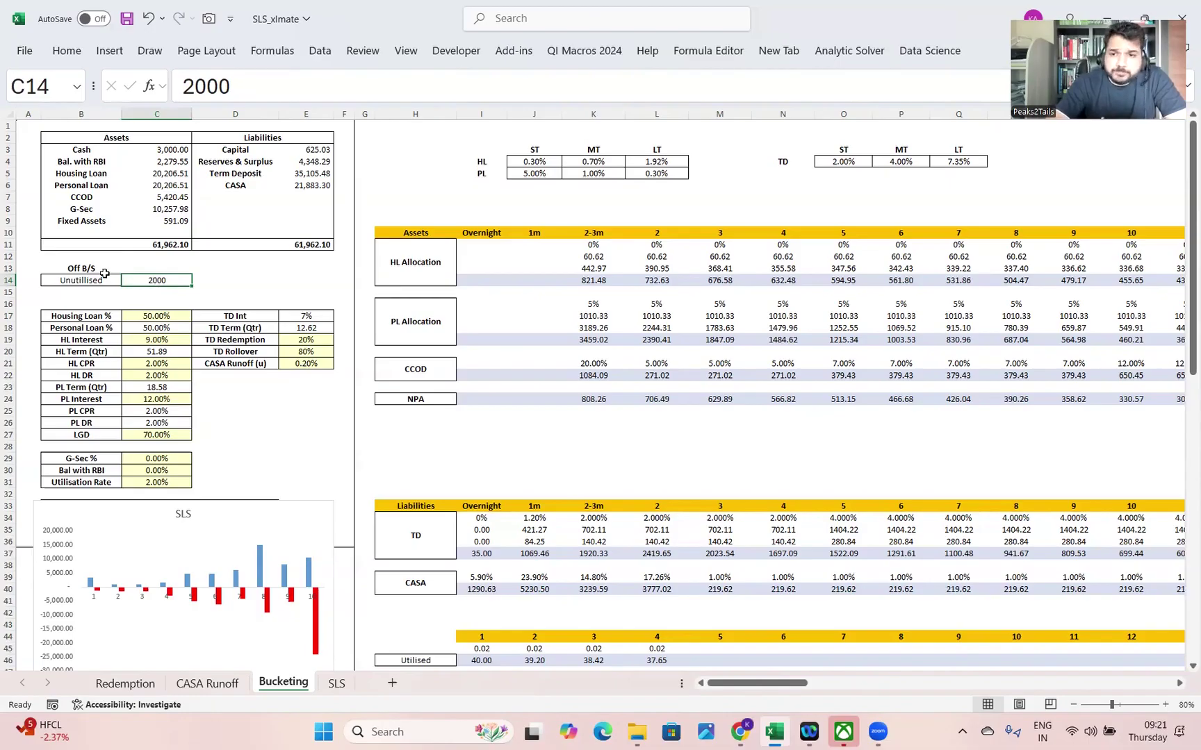
Trace the Utilisation Rate in C31 to the Utilised outflows in row 46, which draw on the off-balance-sheet unutilised amount
left_click_drag(1184, 331, 243, 201)
left_click(143, 287)
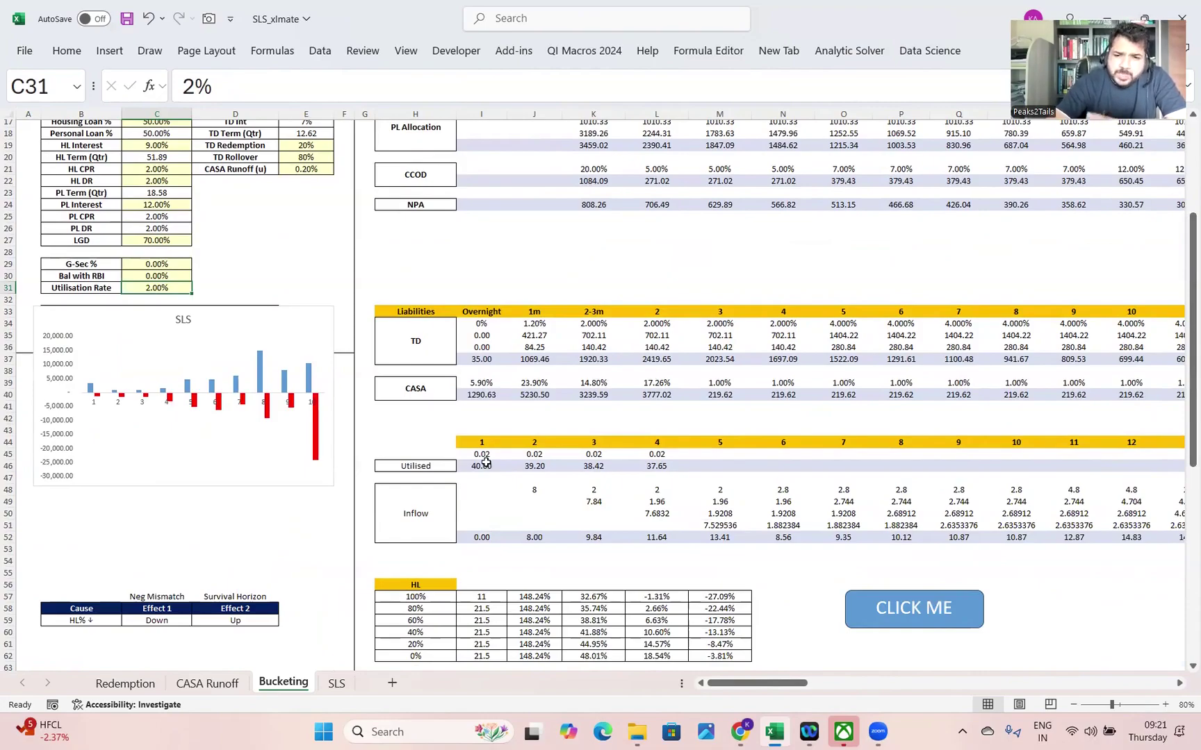
left_click_drag(485, 463, 647, 467)
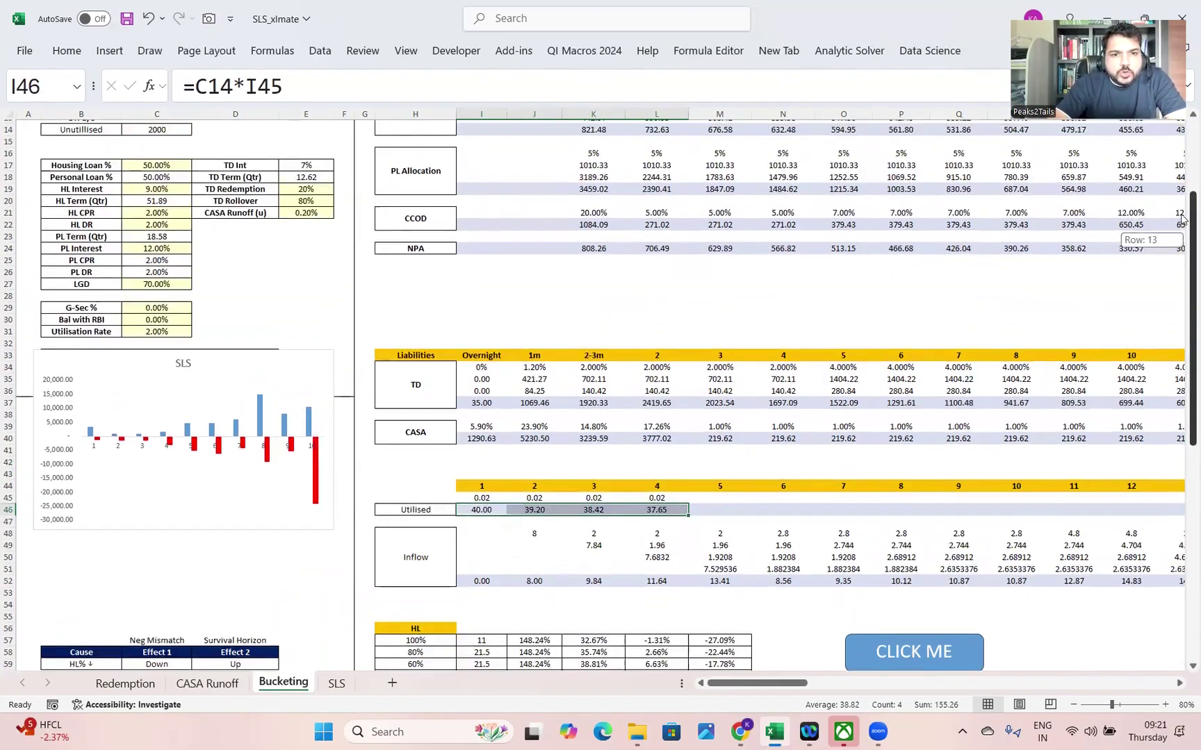
scroll(1183, 269, "up", 3)
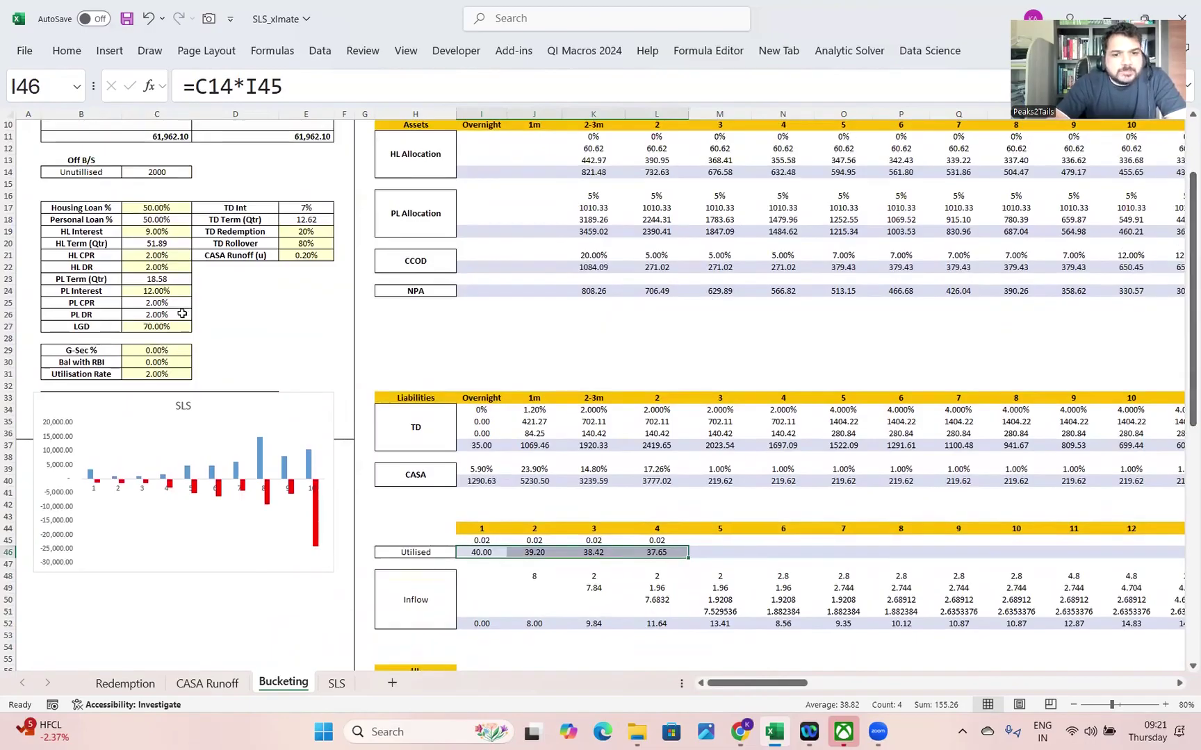
Examine the Utilised outflows in I46:L46 against the off-balance-sheet Unutillised amount in C14
left_click(490, 551)
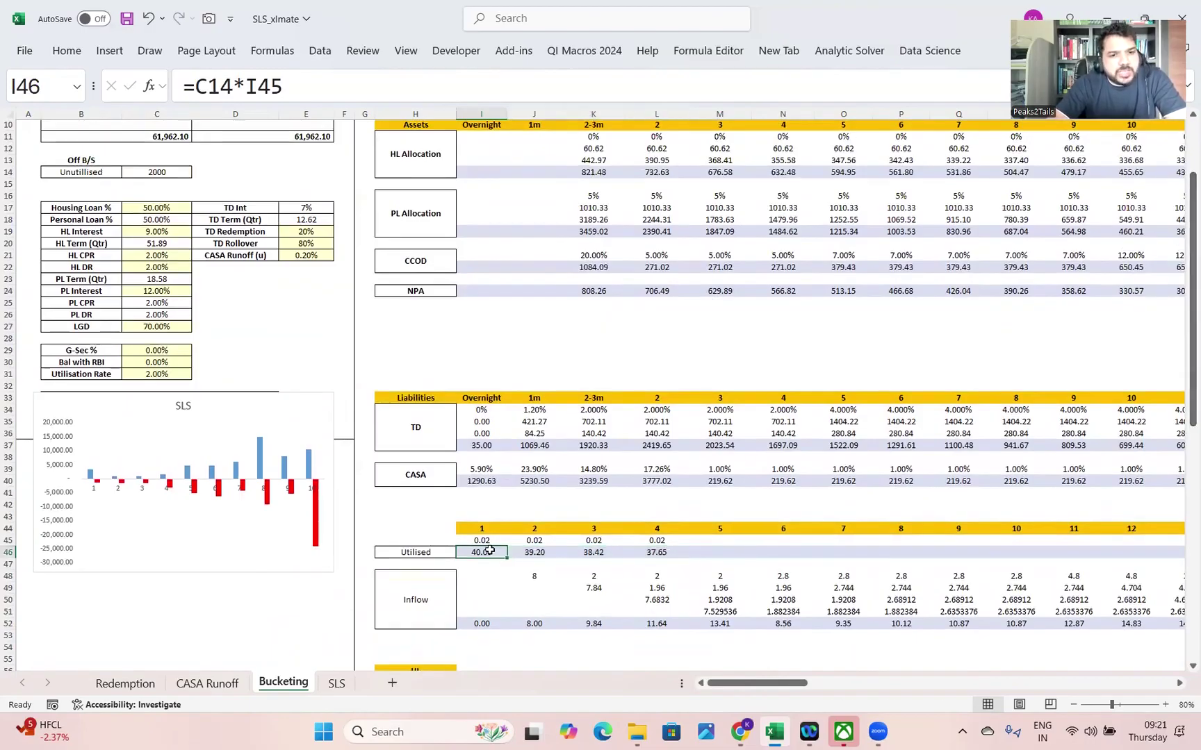
left_click(145, 170)
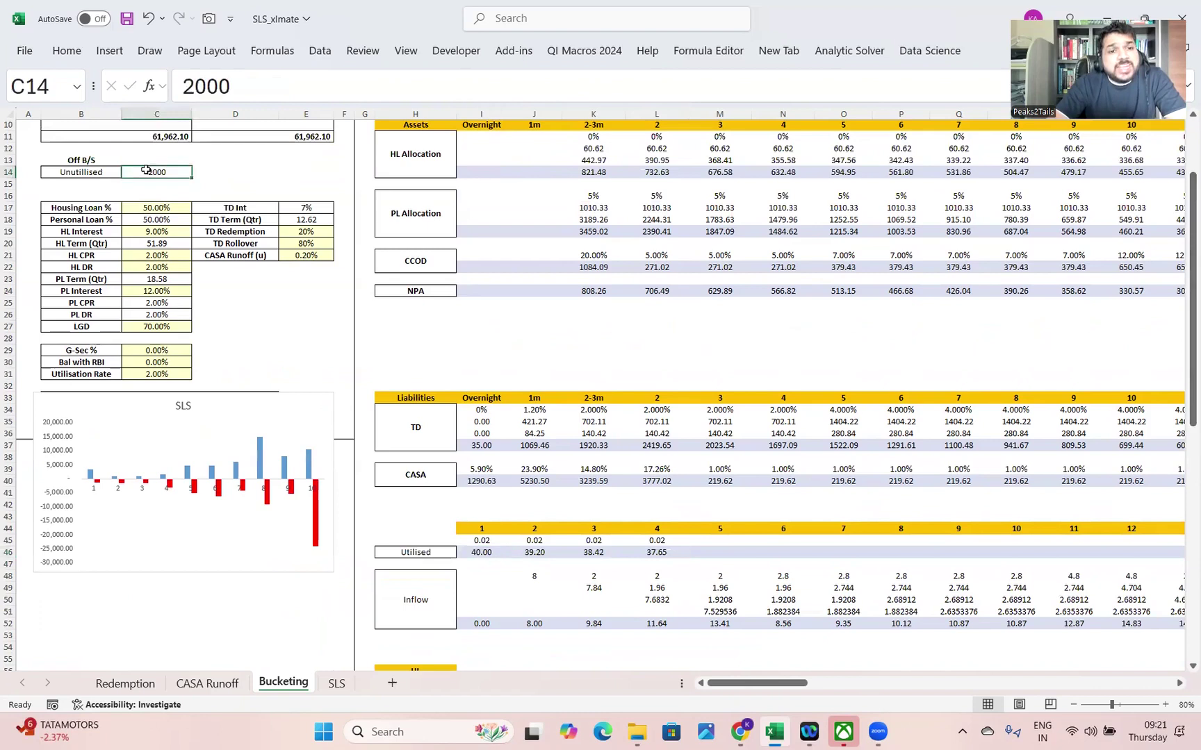
left_click(526, 553)
left_click_drag(486, 553, 643, 551)
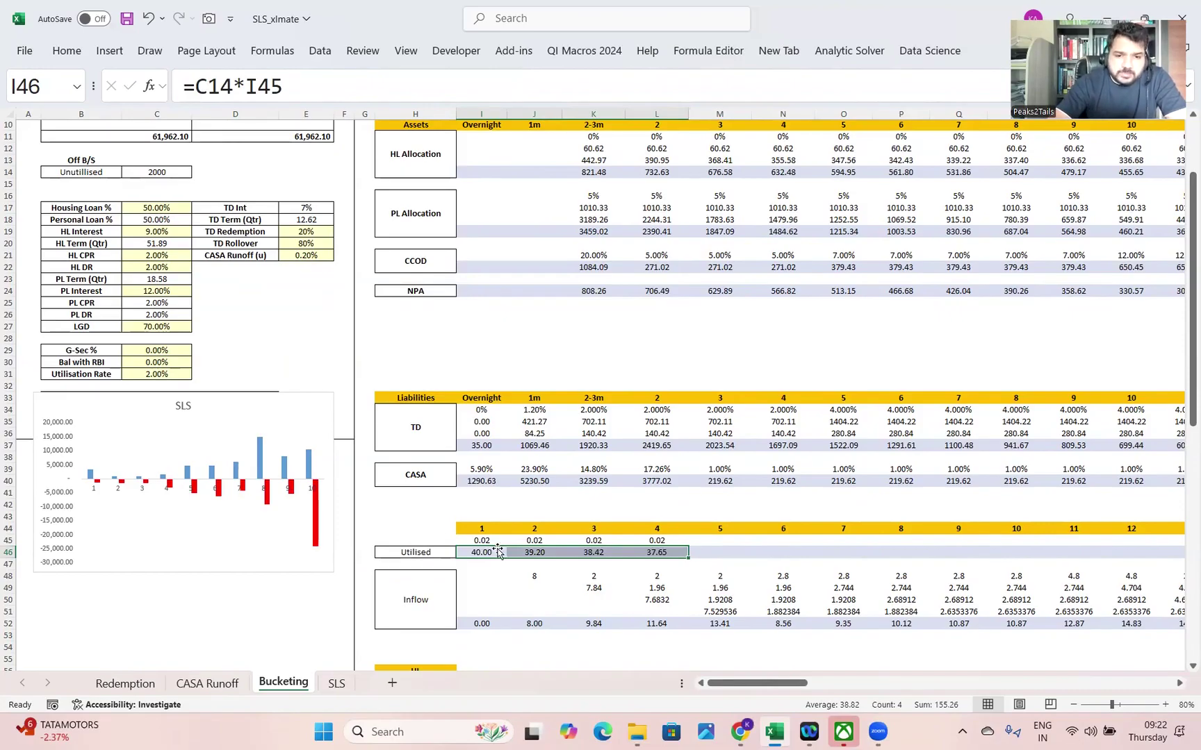
left_click(132, 162)
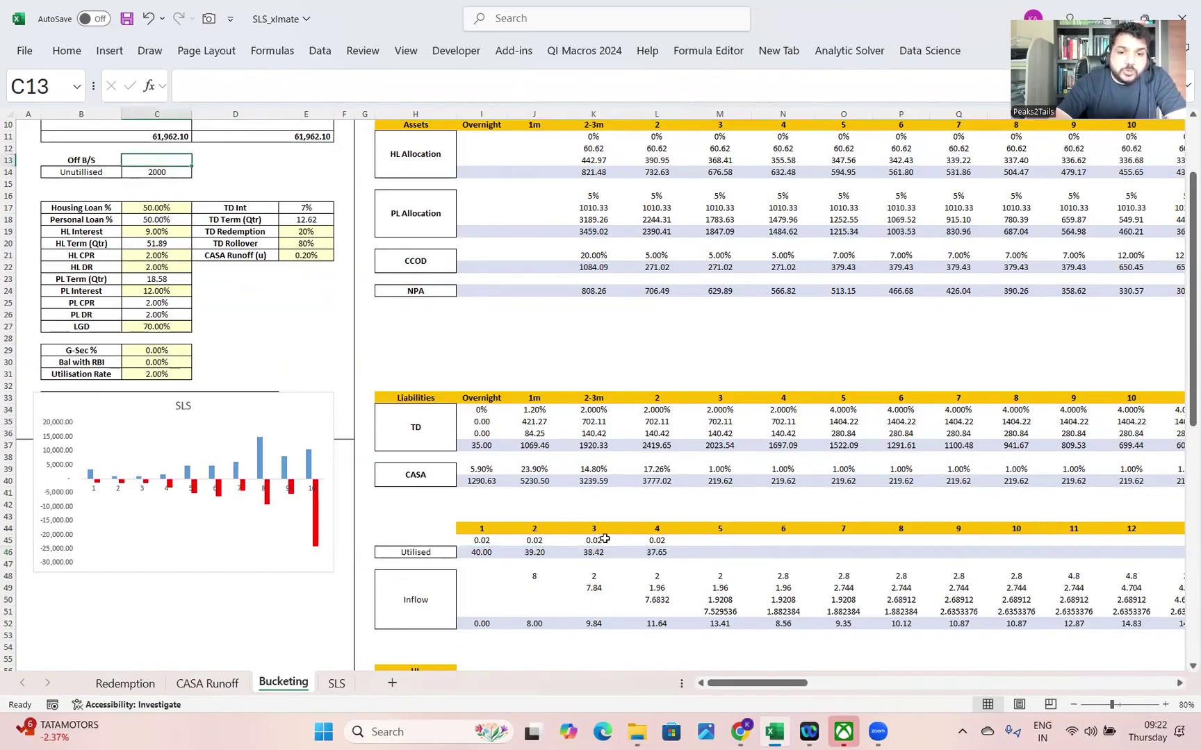
left_click_drag(486, 554, 640, 560)
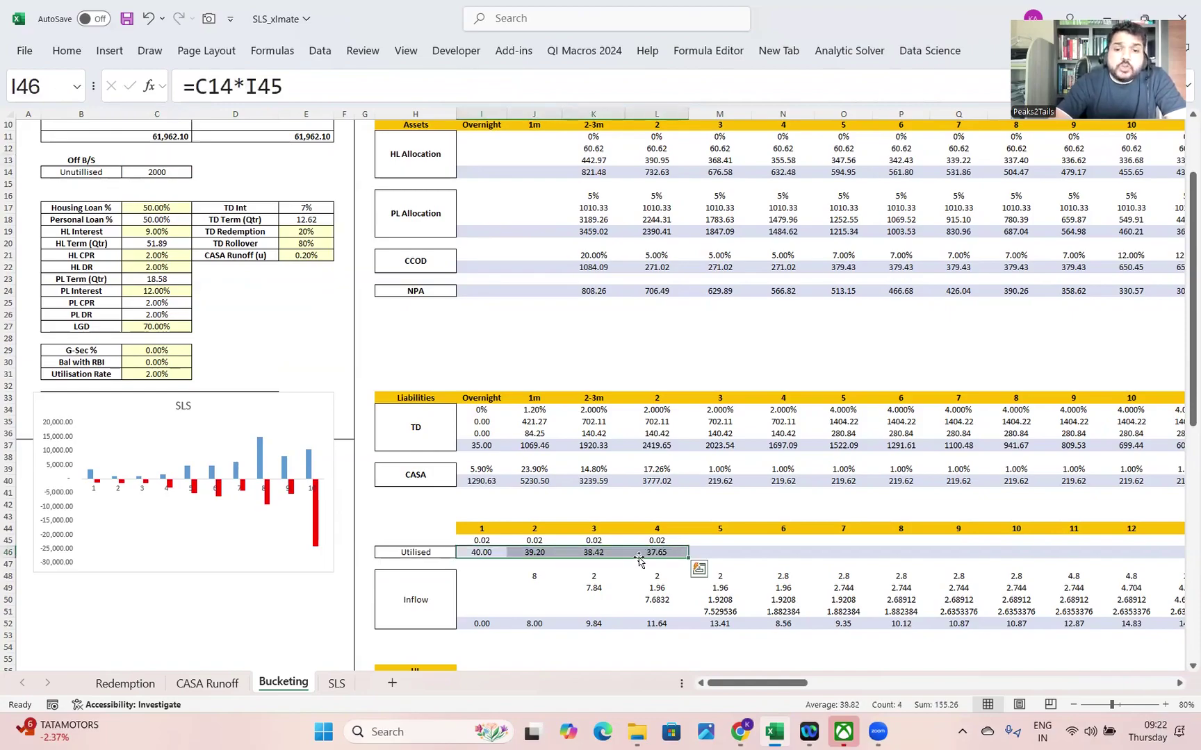
left_click(486, 552)
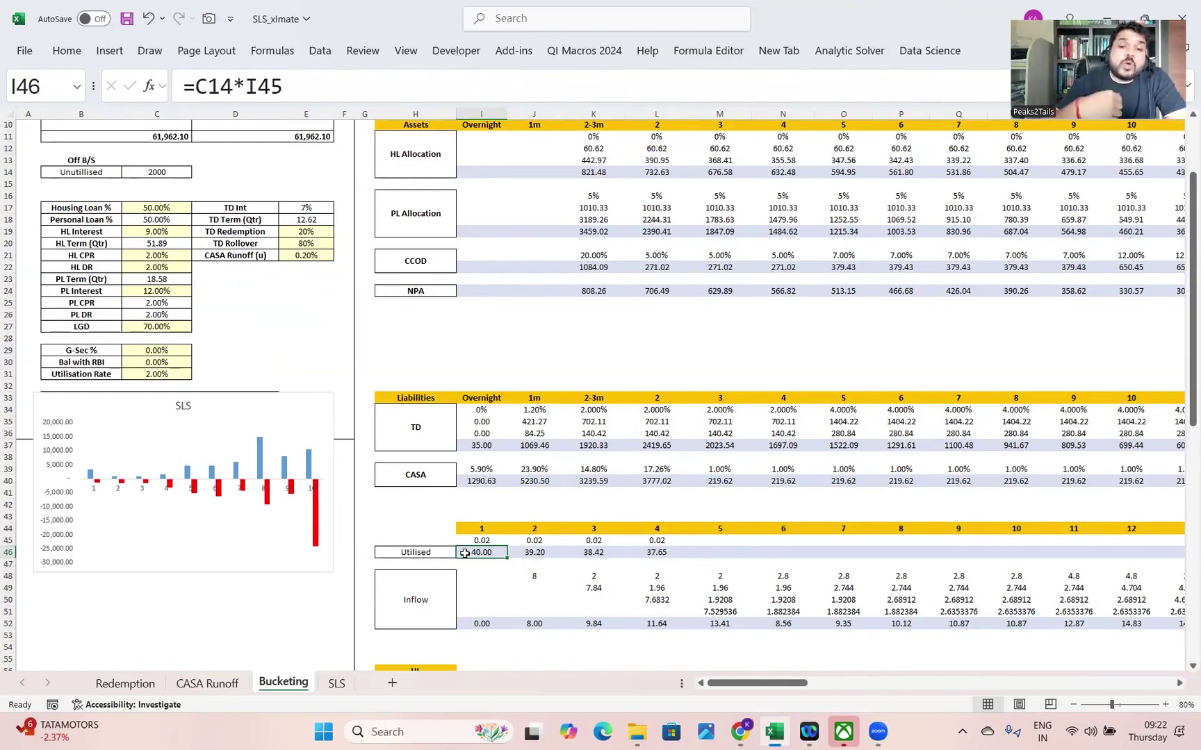
Compare the Inflow block with the first-quarter Utilised amount in I46 and the Unutillised line
left_click(426, 604)
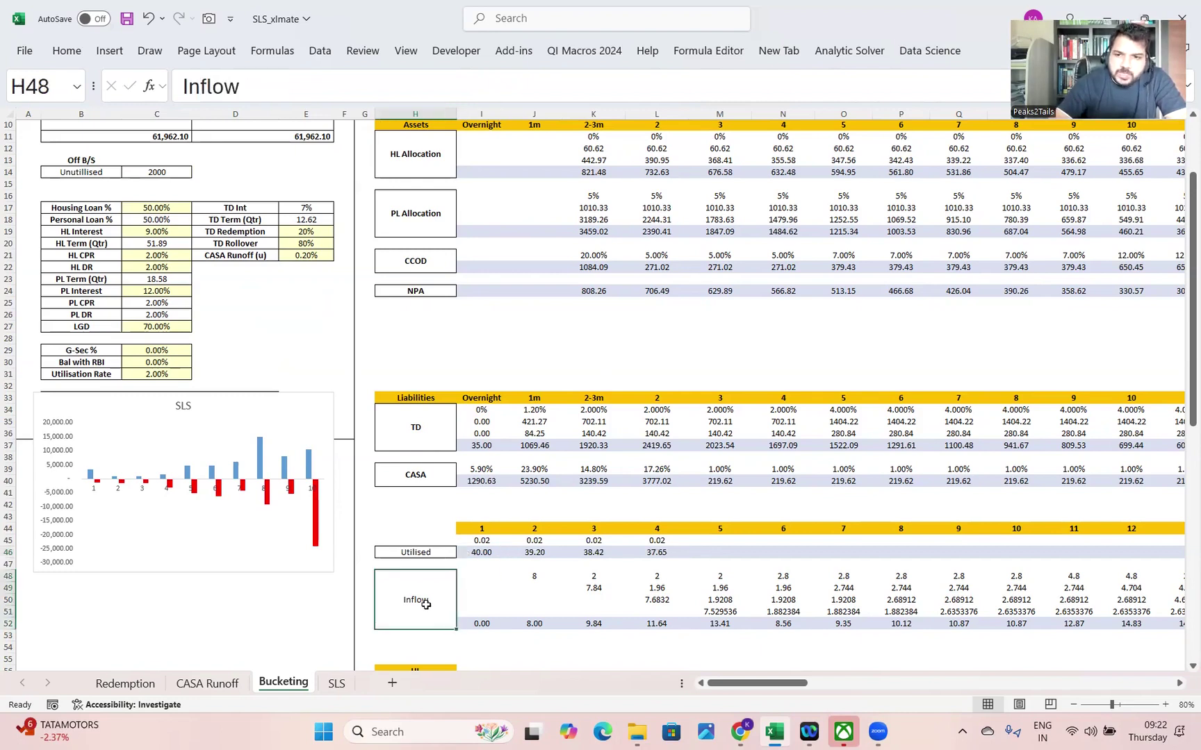
left_click(486, 551)
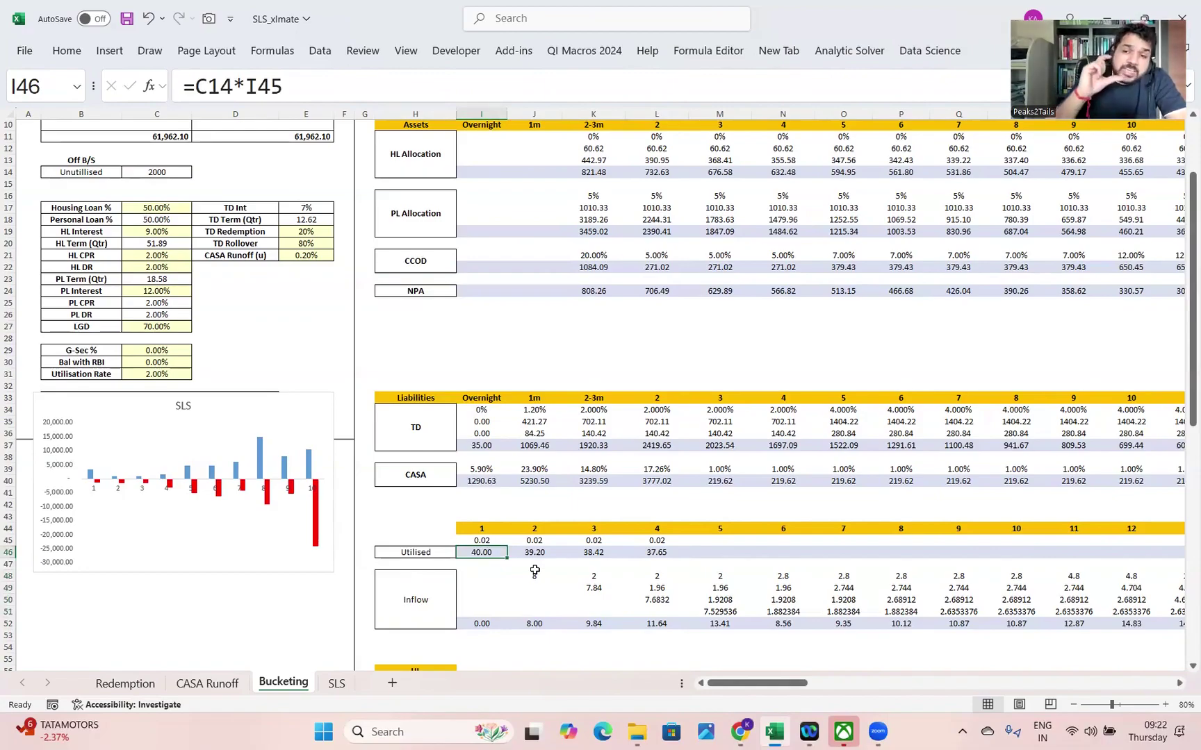
left_click(436, 550)
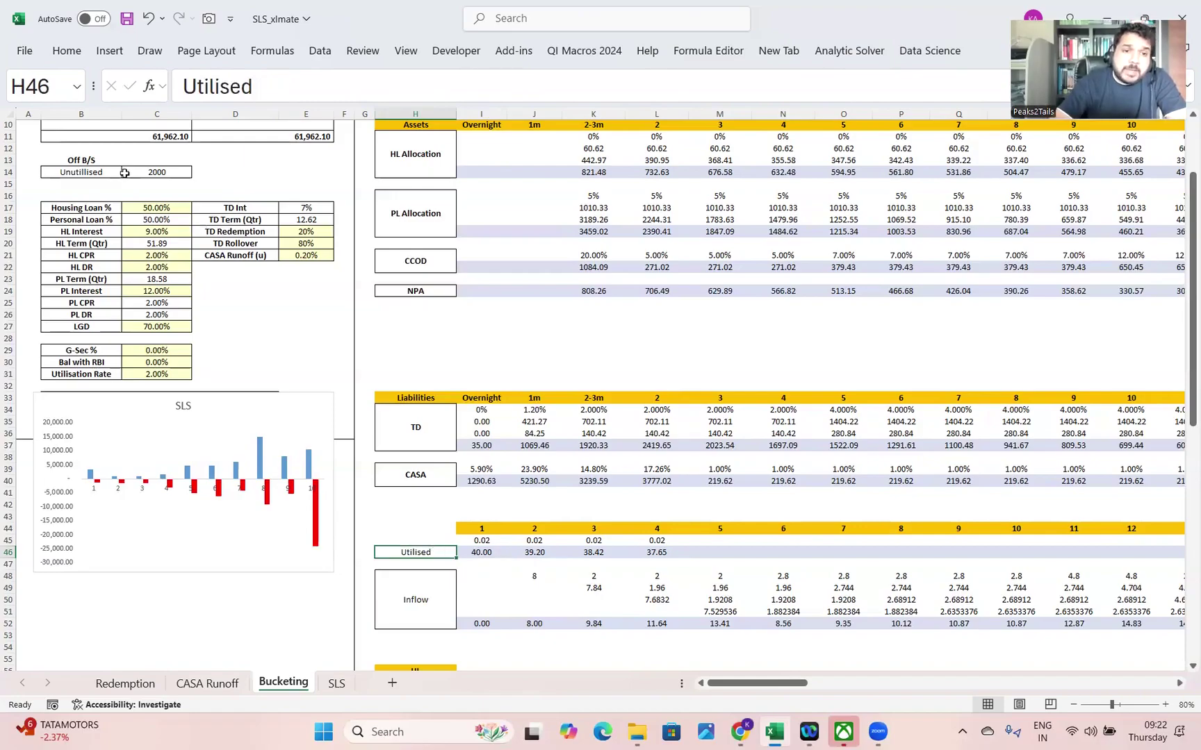
left_click(91, 170)
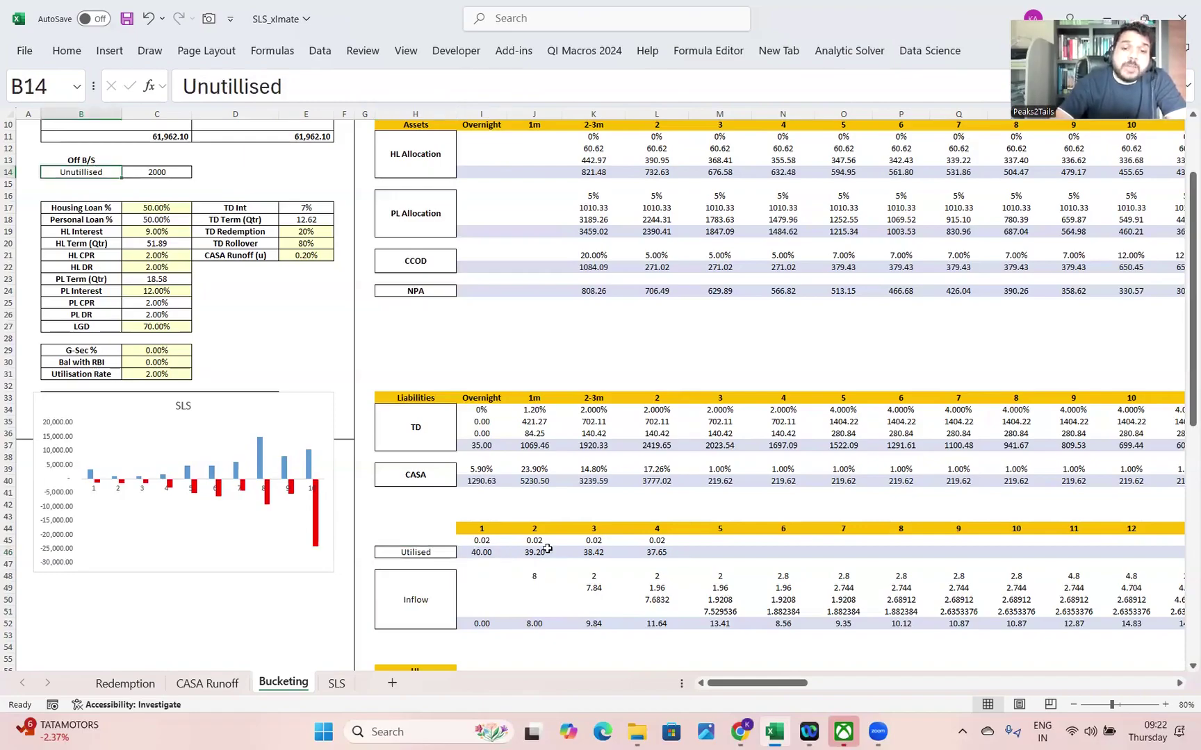
left_click(466, 552)
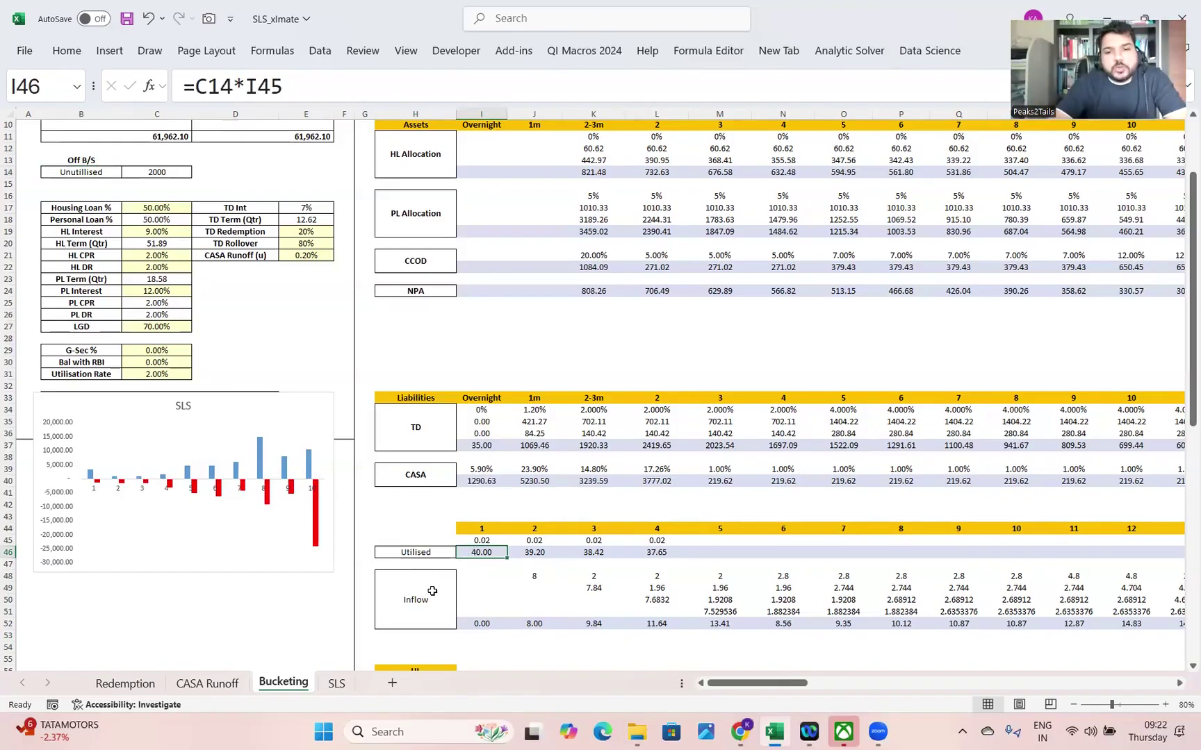
Trace the inflows in rows 48 to 51 to each quarter's Utilised amount and review their totals in row 52
left_click_drag(536, 577, 1073, 576)
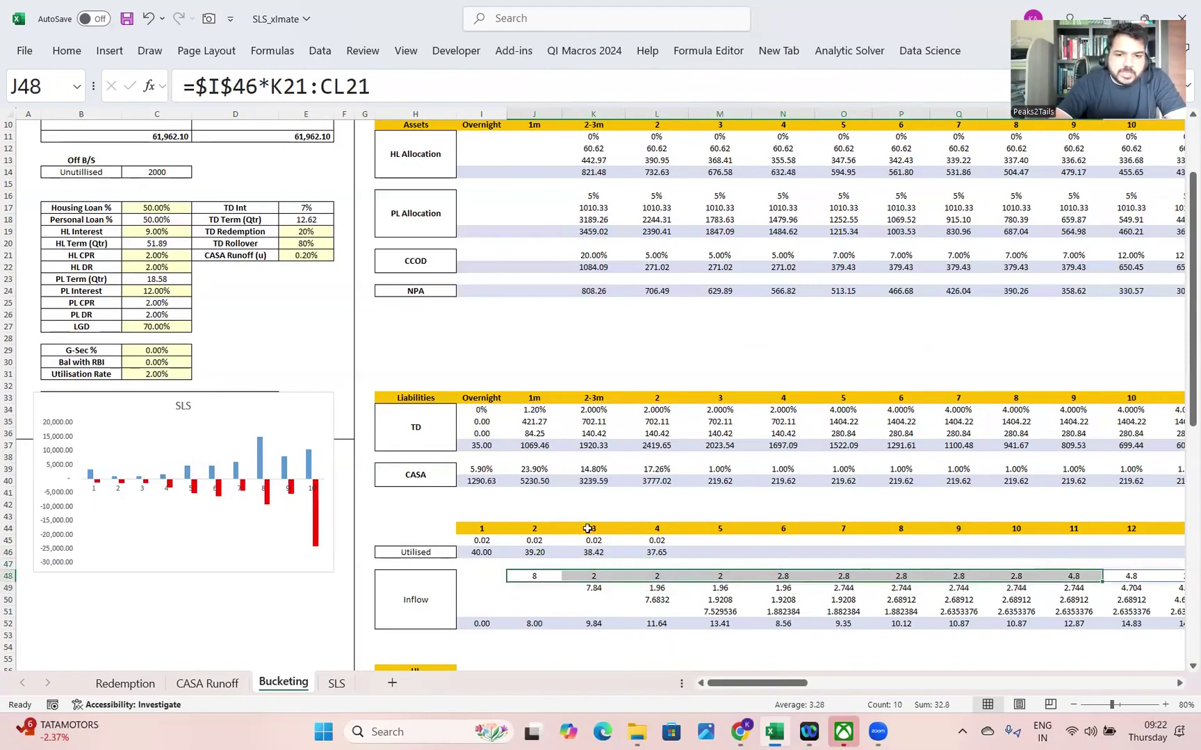
left_click(476, 552)
left_click_drag(549, 576, 806, 578)
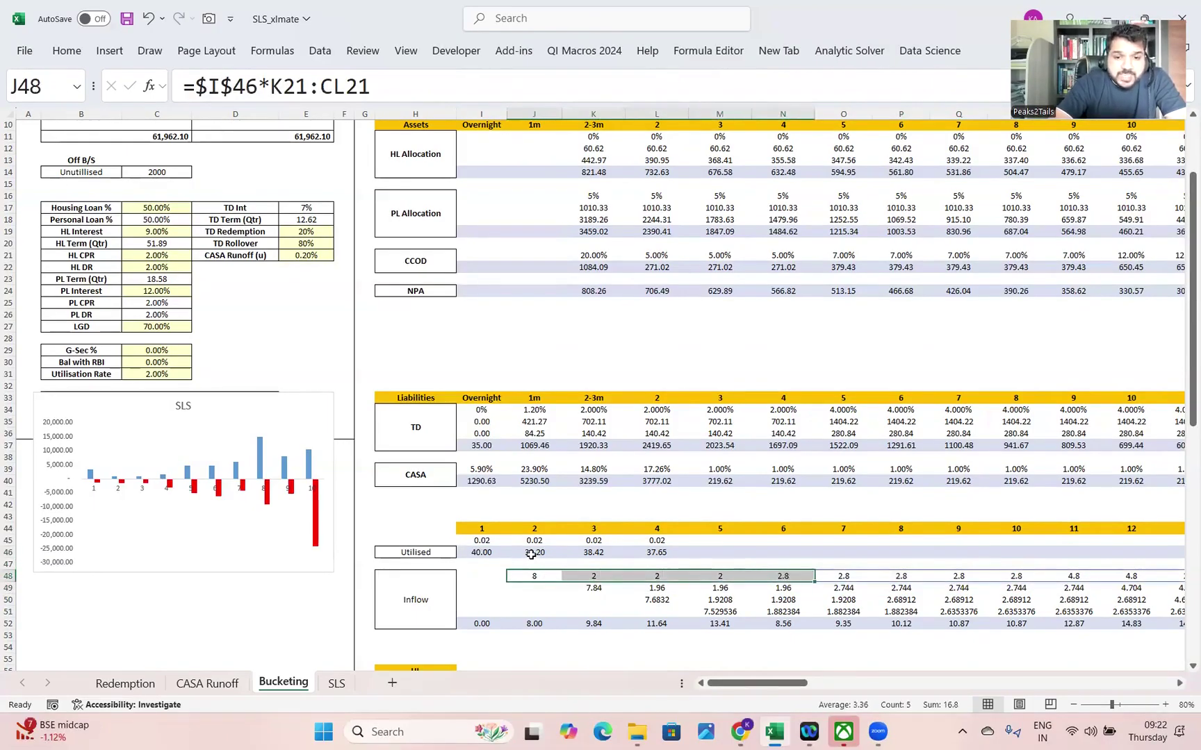
left_click(534, 552)
left_click_drag(599, 587, 789, 610)
left_click(593, 552)
left_click(656, 553)
left_click(477, 624)
left_click_drag(478, 624, 661, 624)
left_click_drag(471, 551, 559, 552)
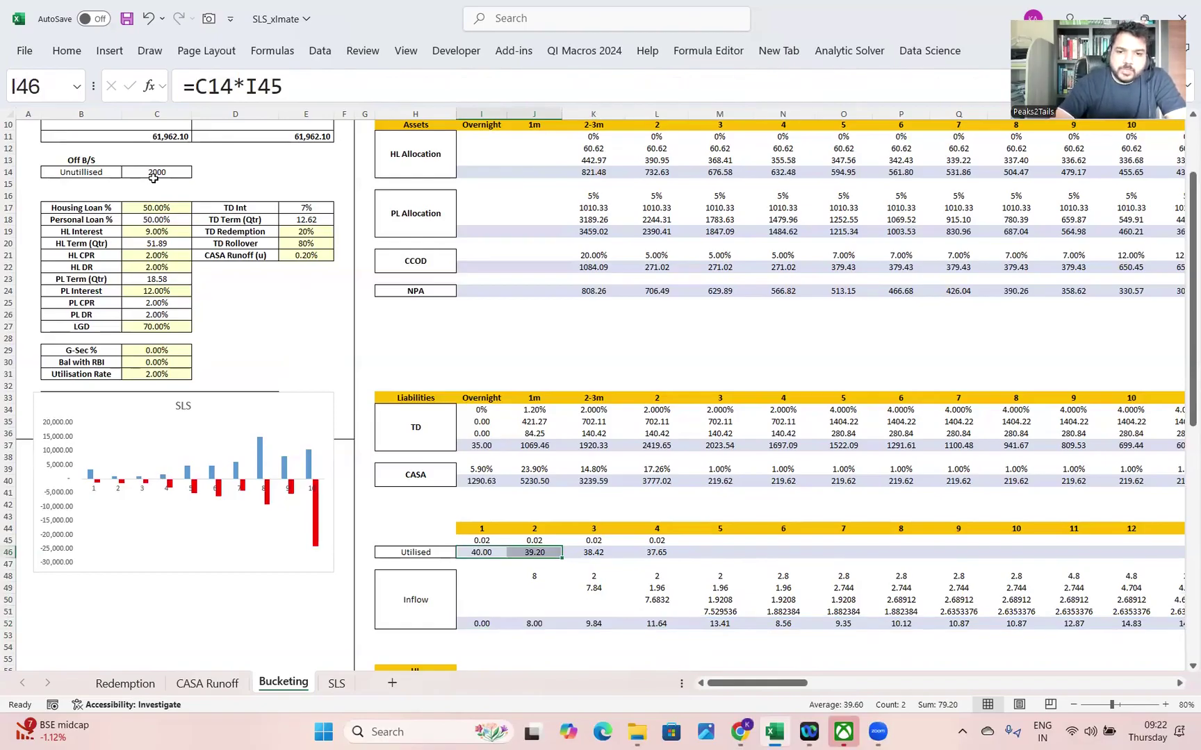
Test the Utilisation Rate in C31 at 3% and 1% to compare the Utilised and Inflow rows
left_click(148, 327)
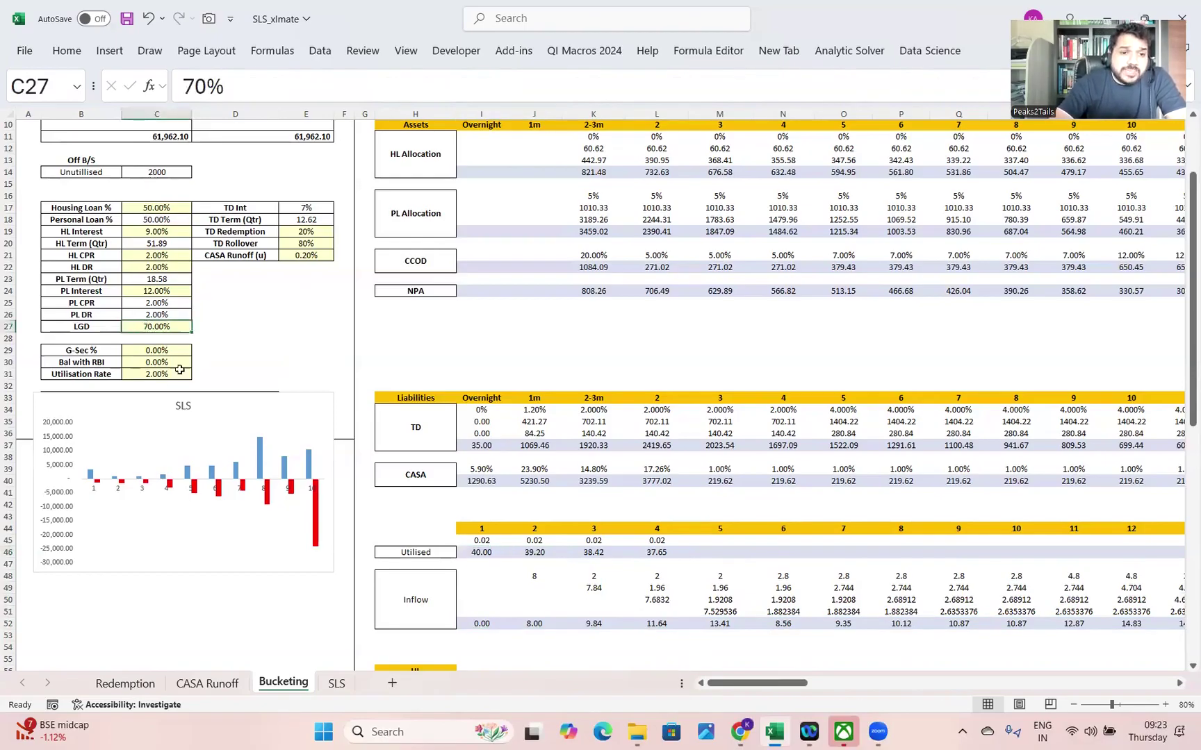
left_click(153, 374)
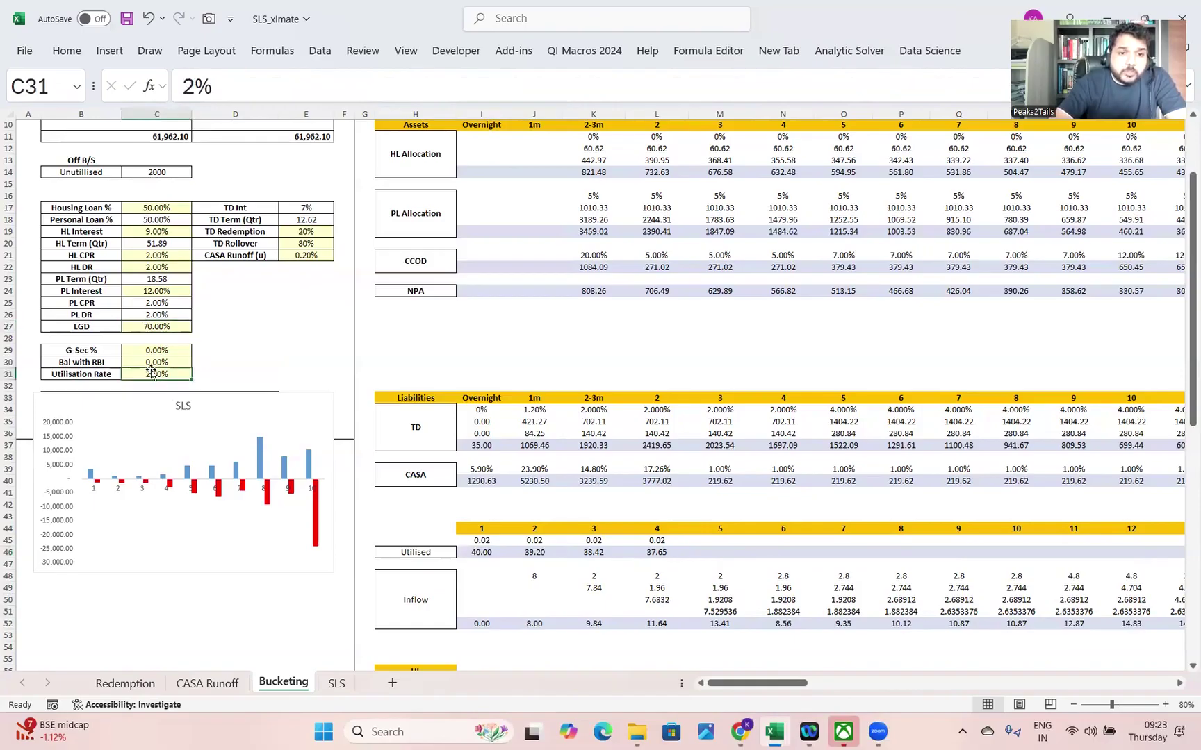
type("3")
left_click(293, 371)
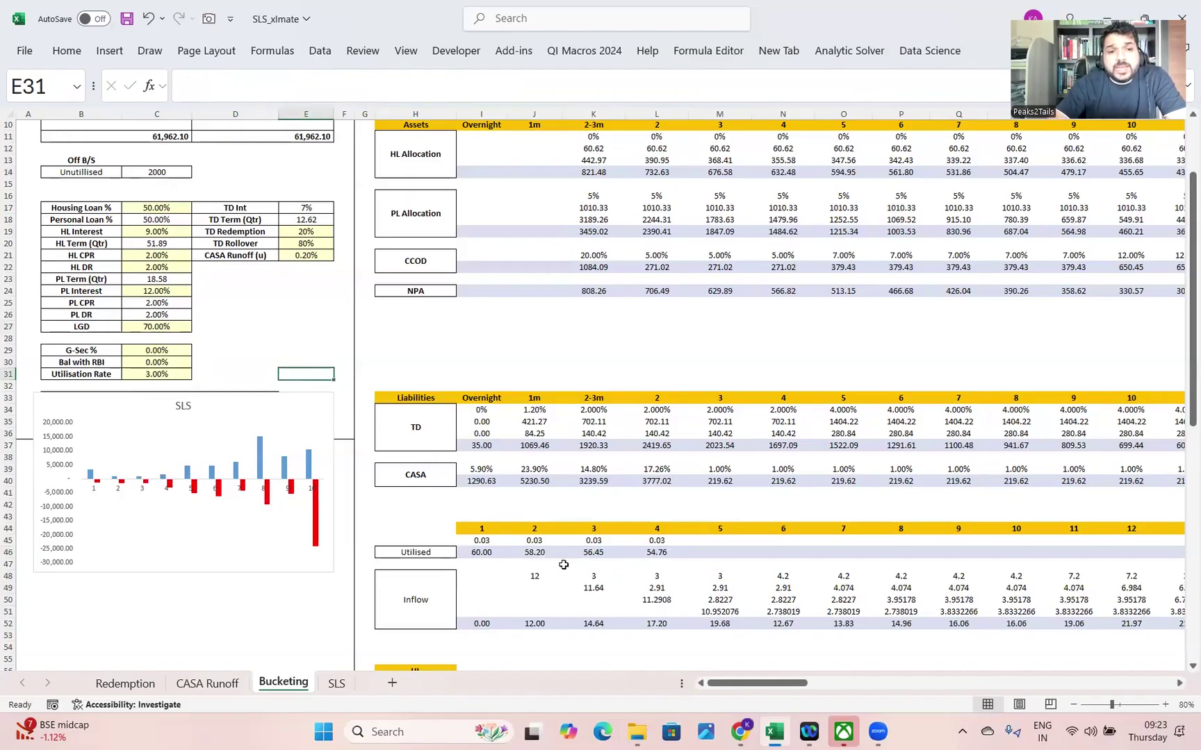
left_click(170, 375)
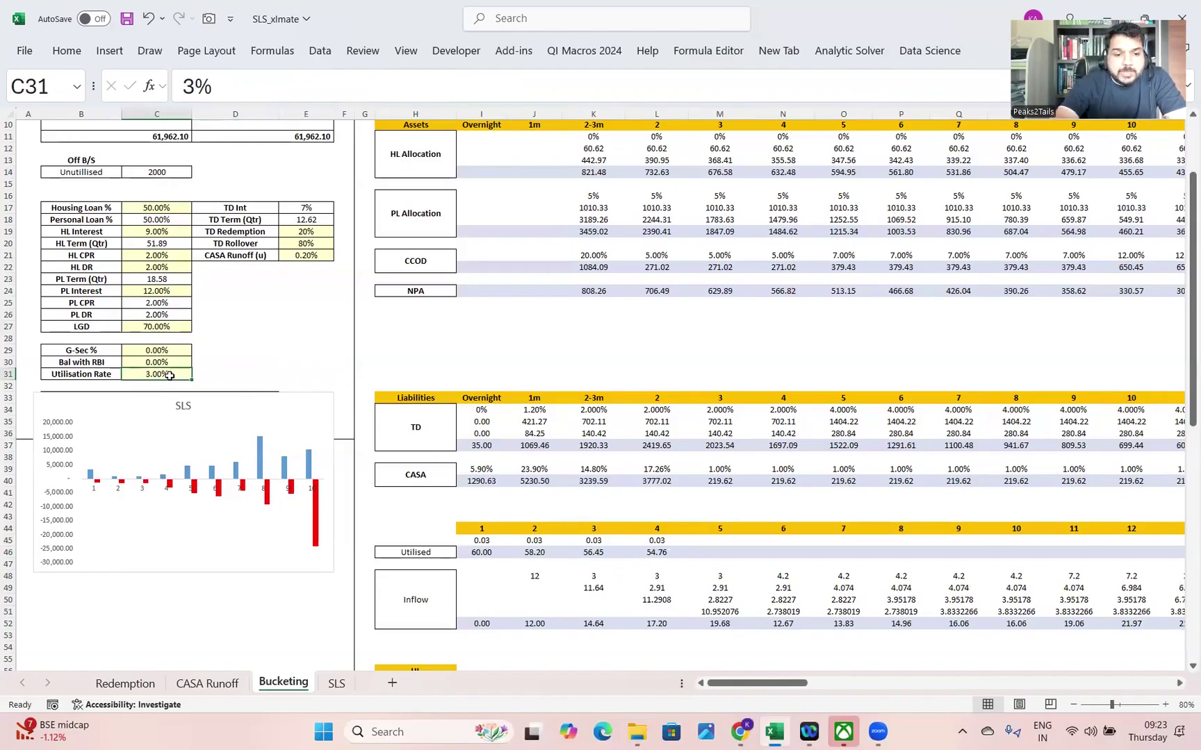
type("1")
left_click(200, 373)
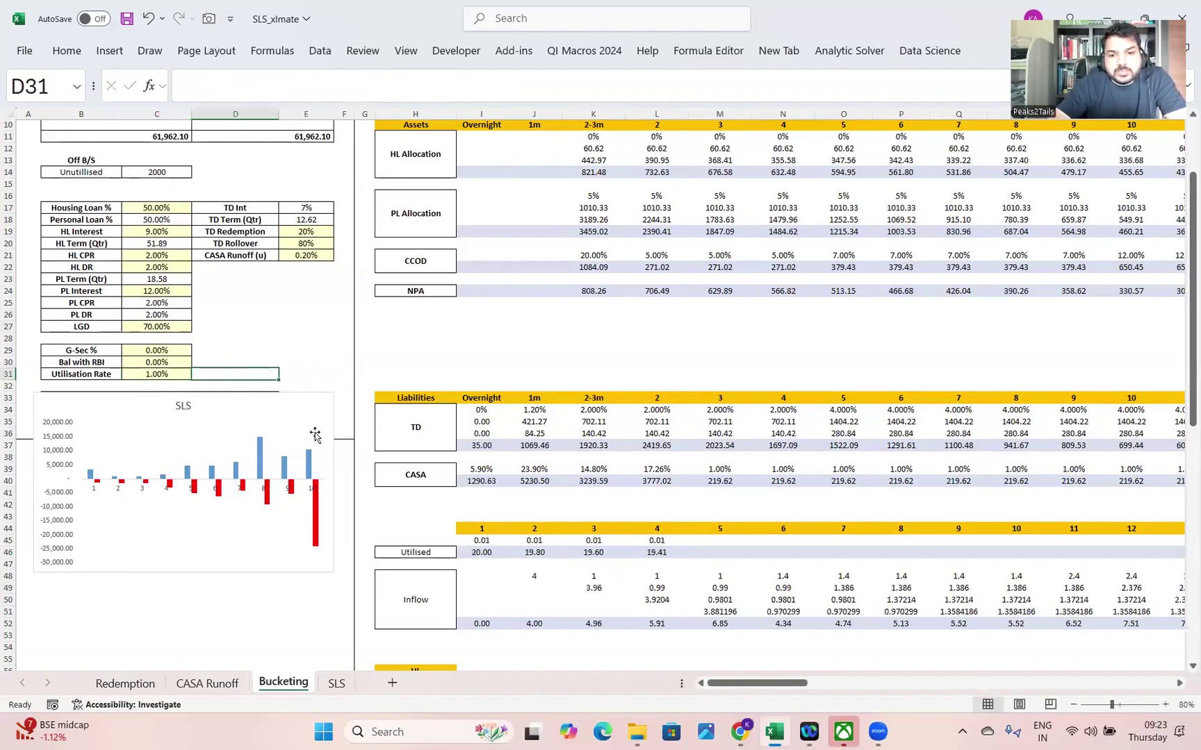
Set the Utilisation Rate in C31 back to 2%
left_click(160, 376)
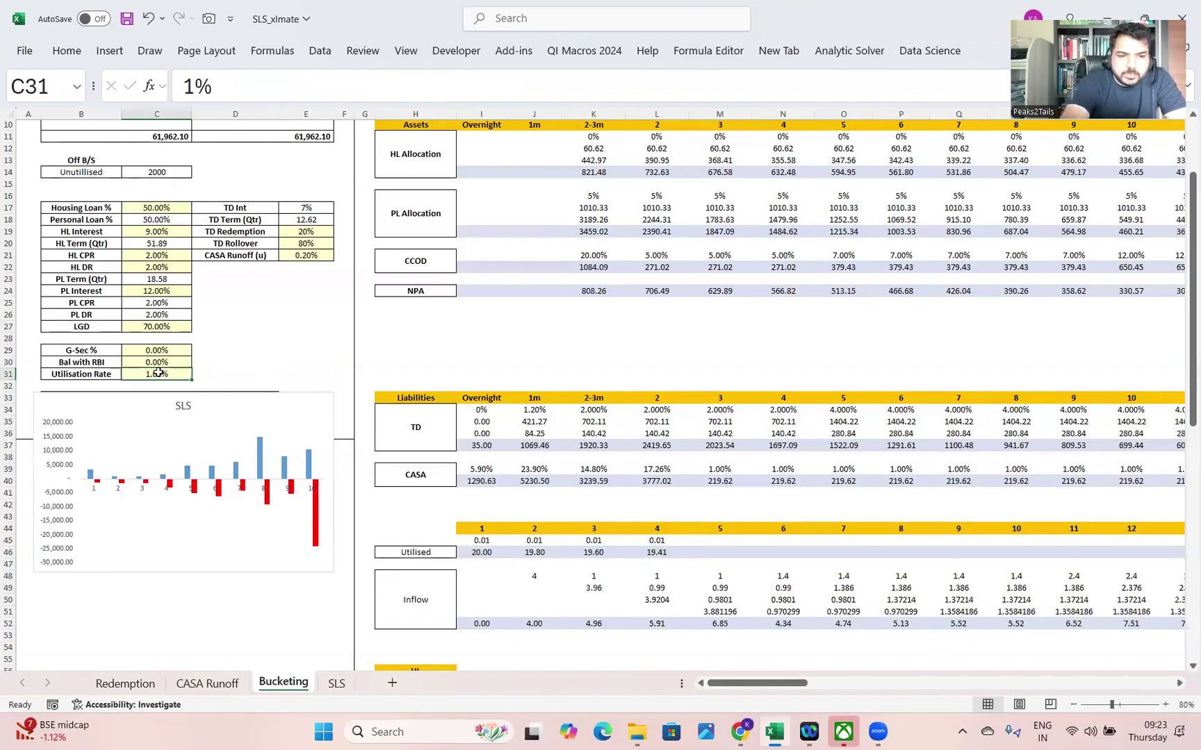
type("2")
left_click(275, 361)
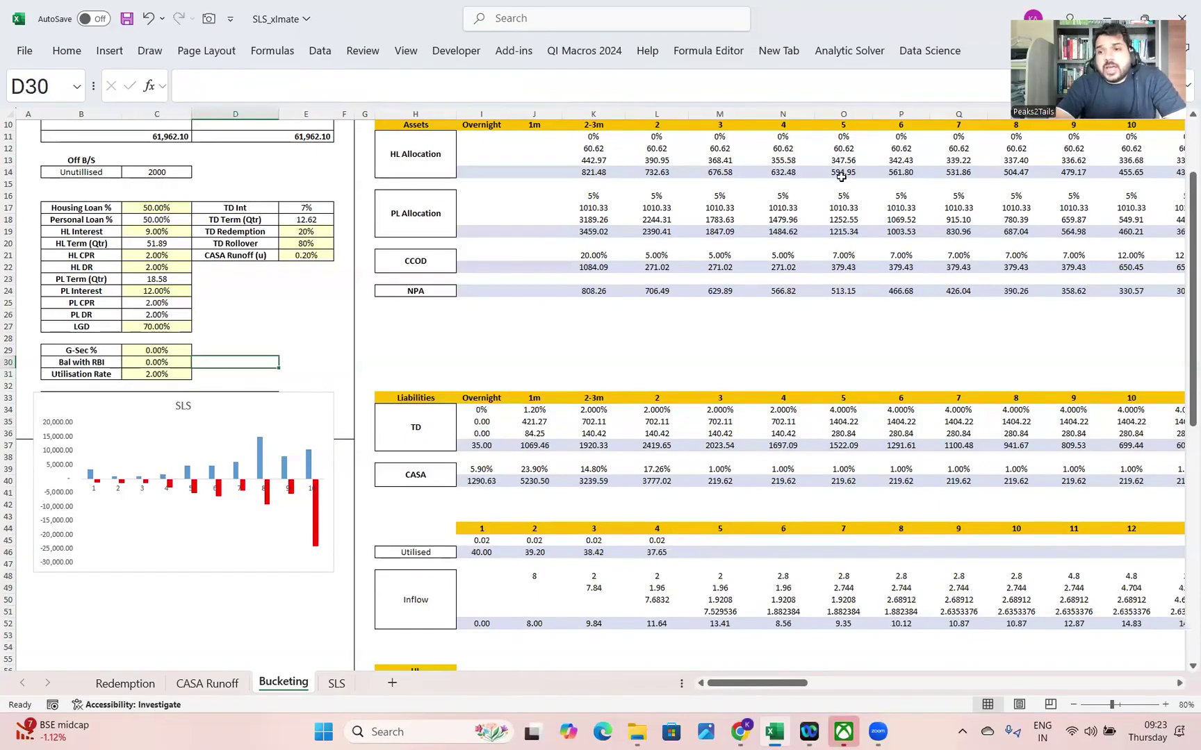
Open the SLS sheet and examine the bucket mapping and scaling factors in rows 7 and 8
left_click_drag(1182, 148, 1182, 191)
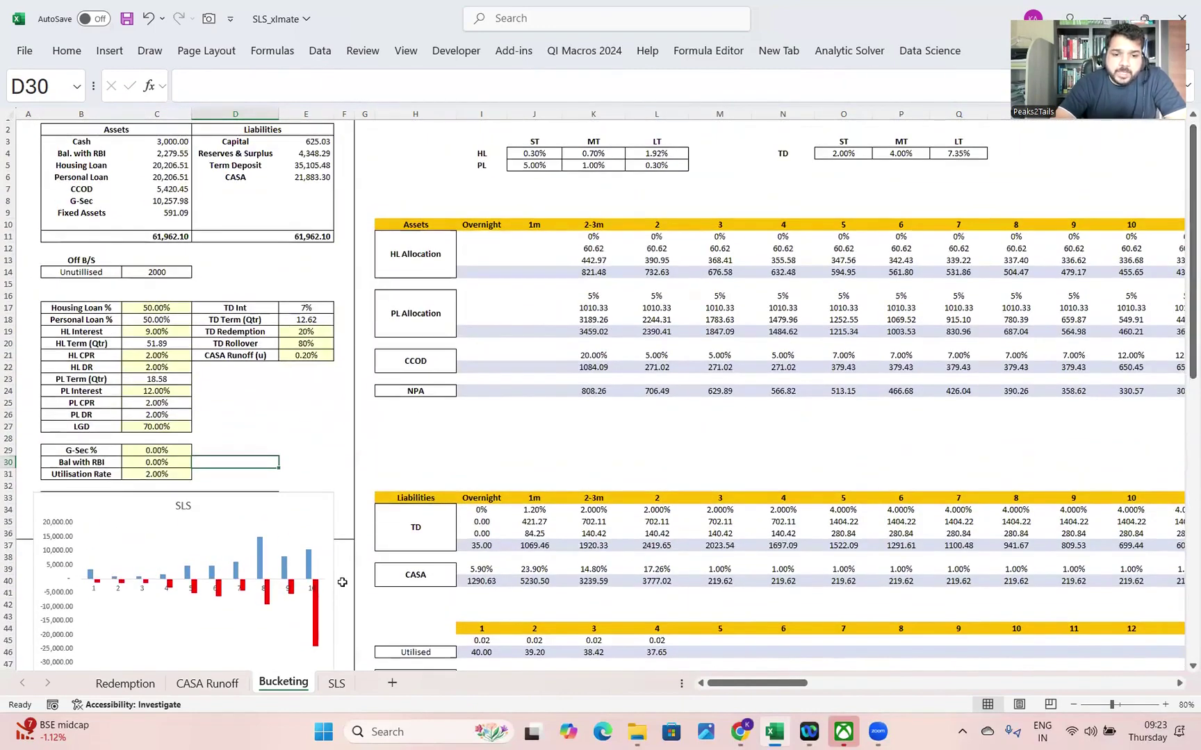
left_click(337, 684)
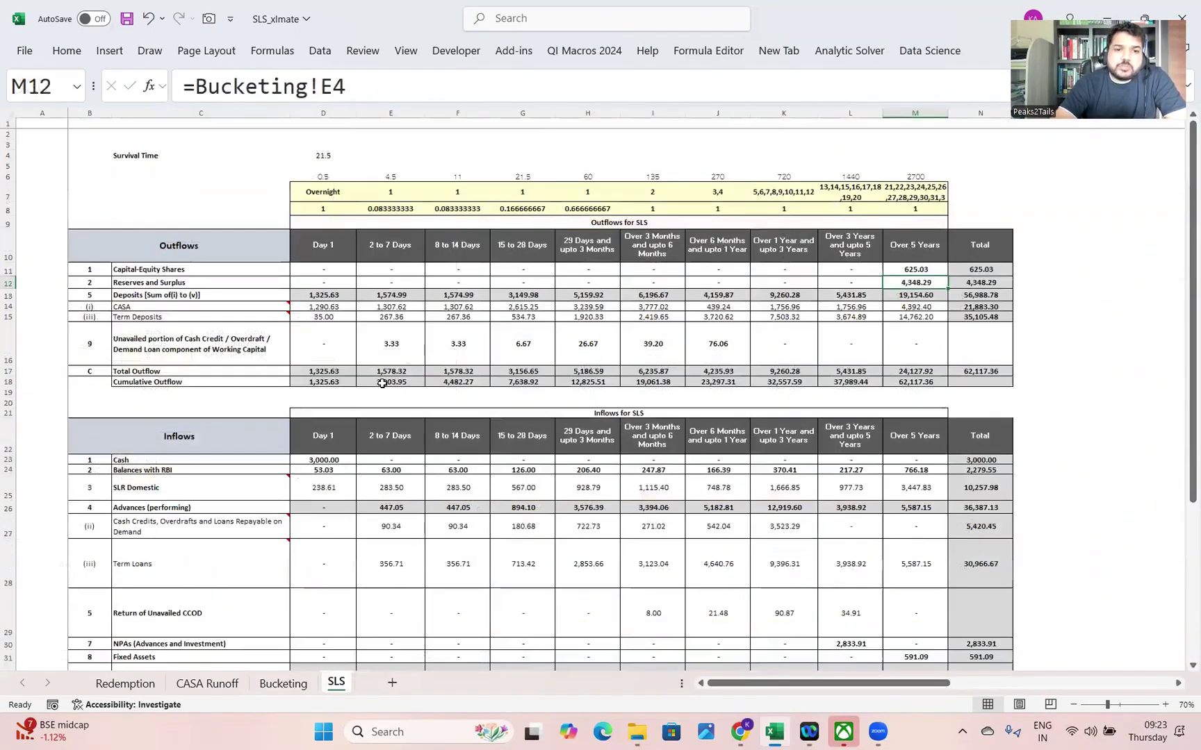
key("alt+Tab")
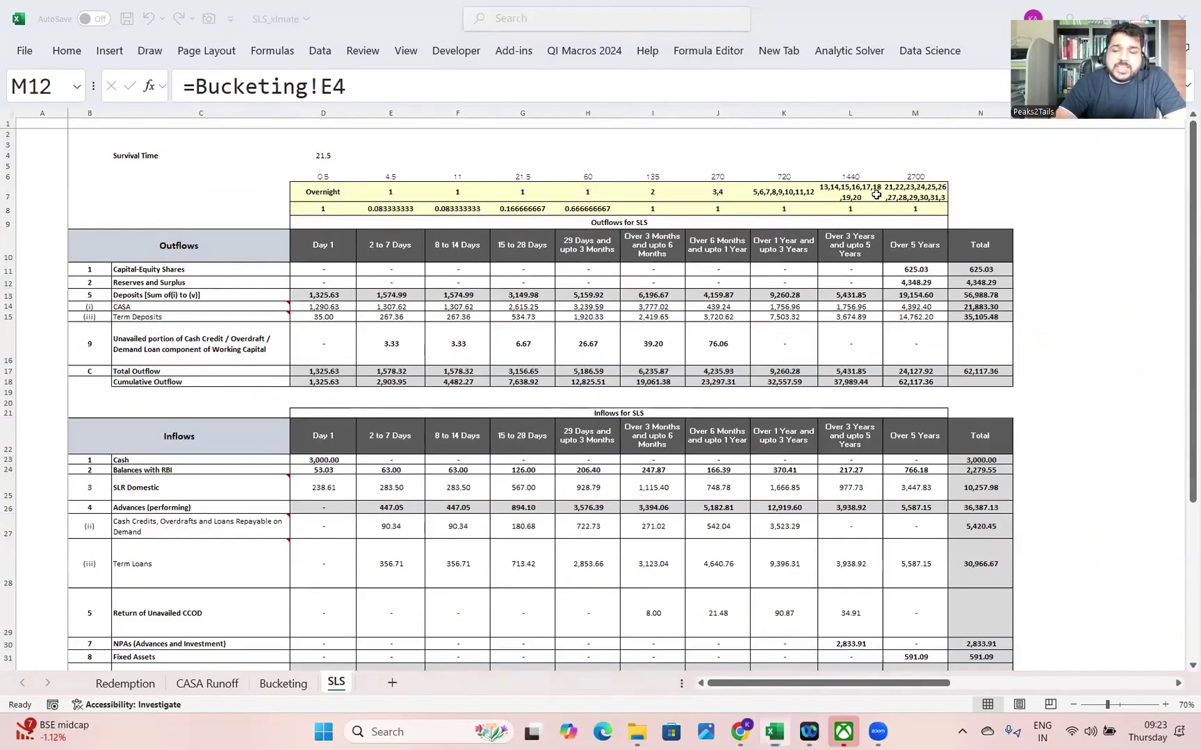
key("alt+Tab")
left_click_drag(318, 192, 911, 204)
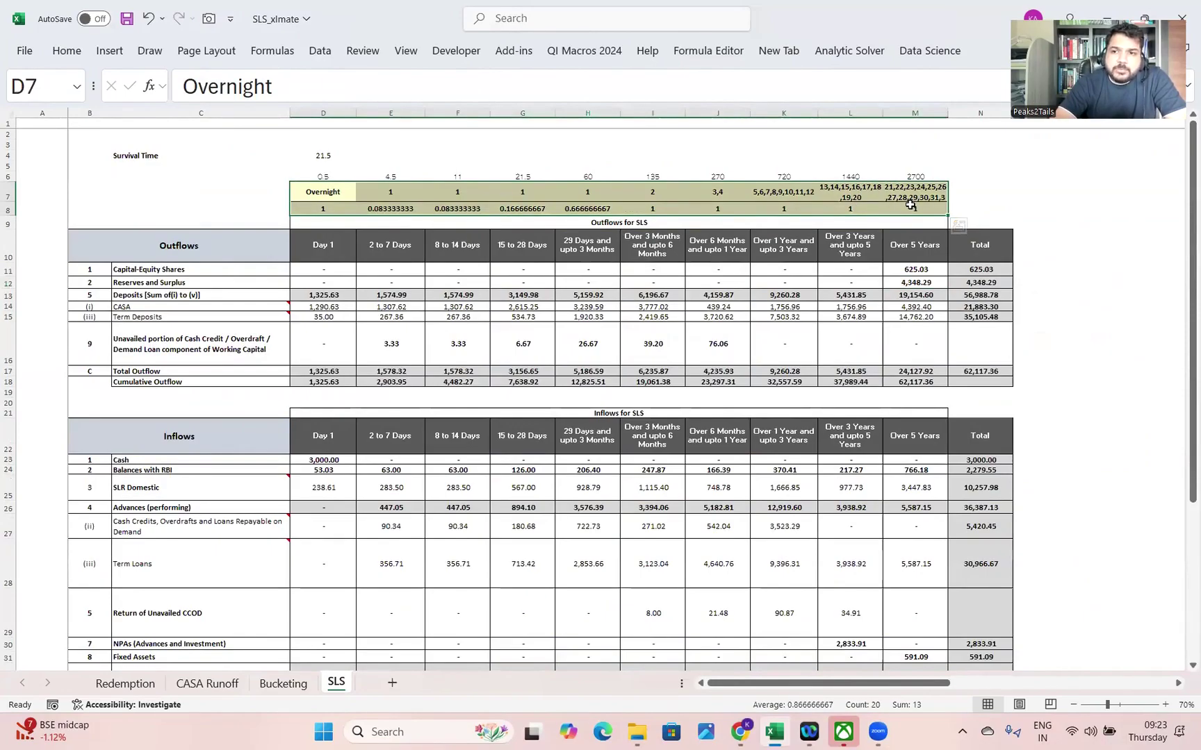
key("alt+Tab")
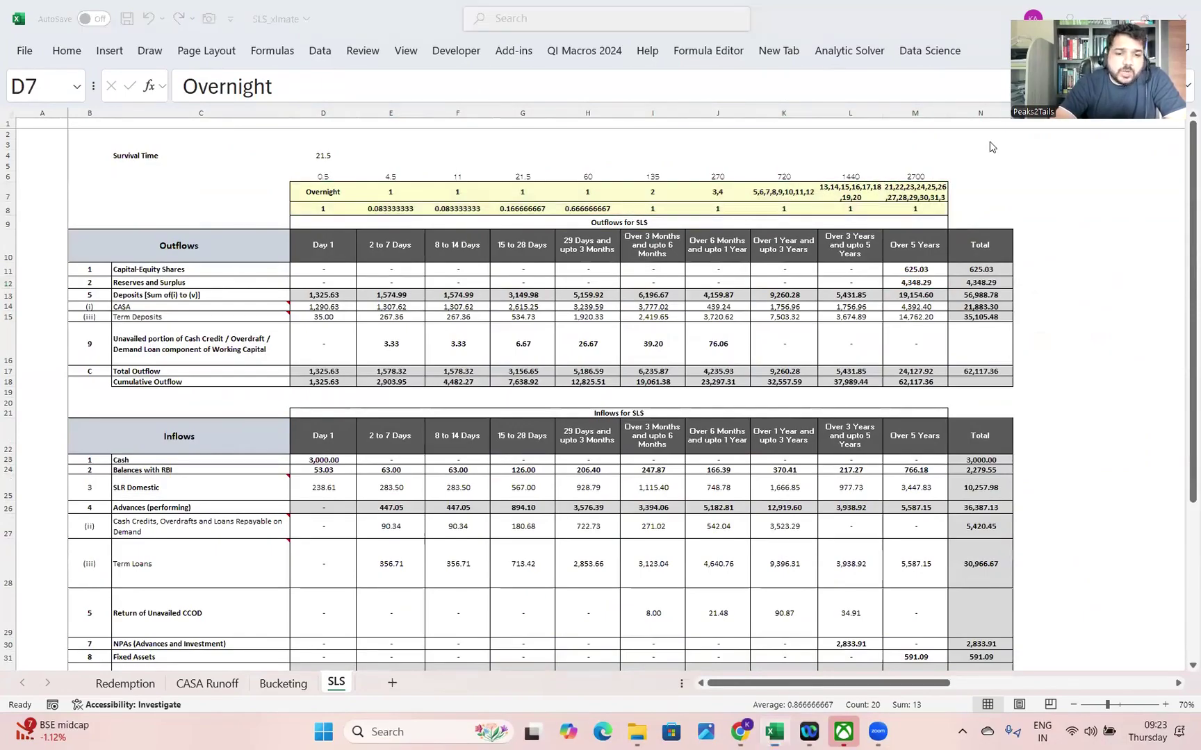
Revisit the Bucketing sheet and review the SLS outflow, inflow and mismatch tables from Day 1 to Over 5 Years
left_click(276, 683)
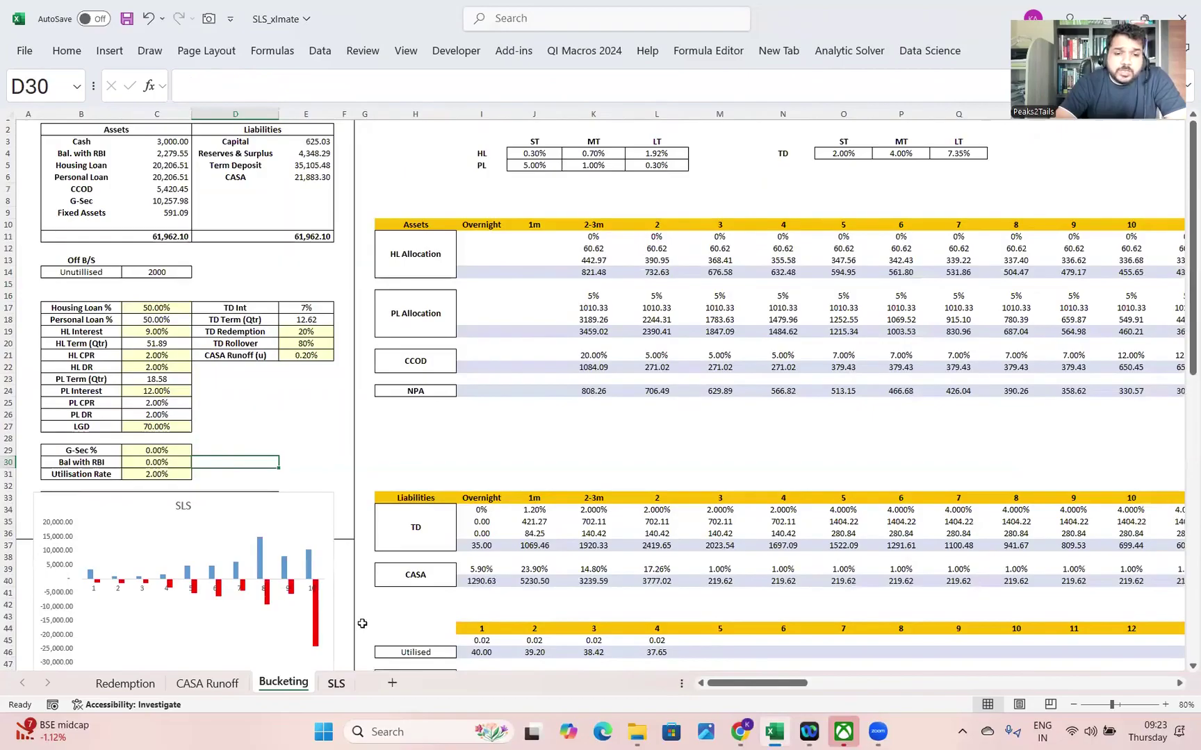
left_click(338, 684)
left_click(331, 244)
left_click_drag(331, 243, 748, 512)
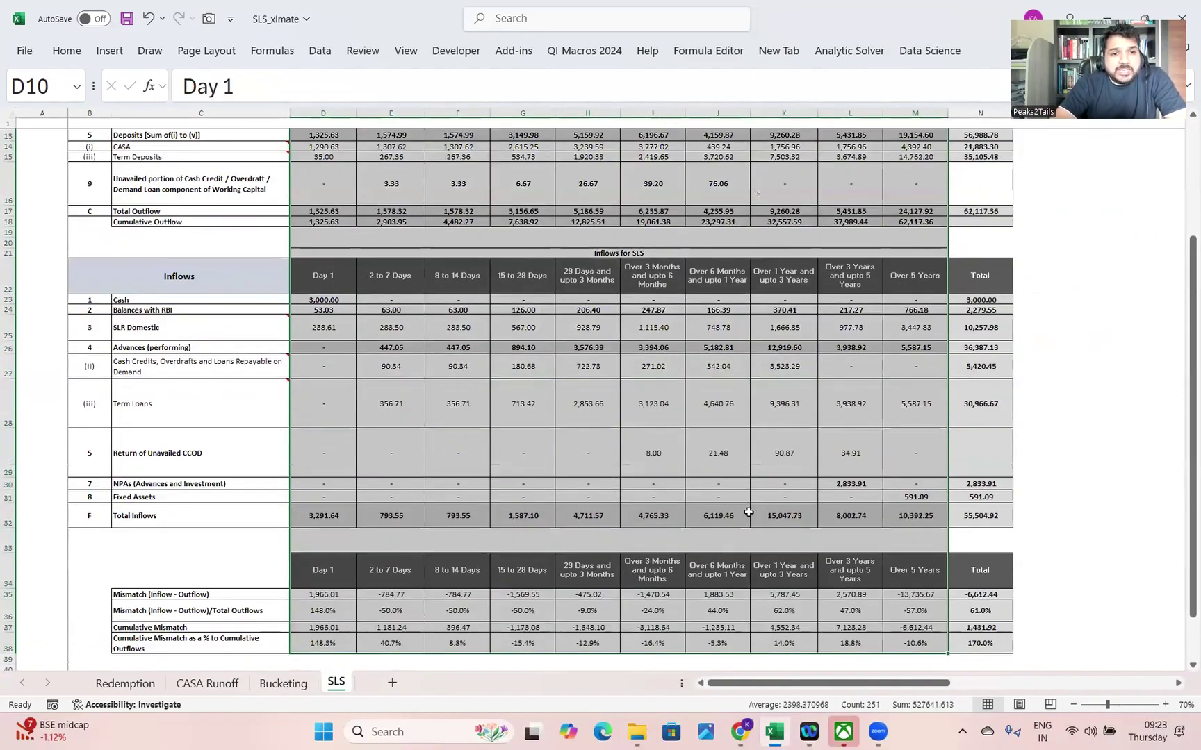
Review the Total Outflow and Total Inflows rows and inspect the Day 1 Mismatch formula in D35
left_click_drag(346, 212, 889, 212)
left_click(318, 516)
left_click_drag(318, 516, 868, 516)
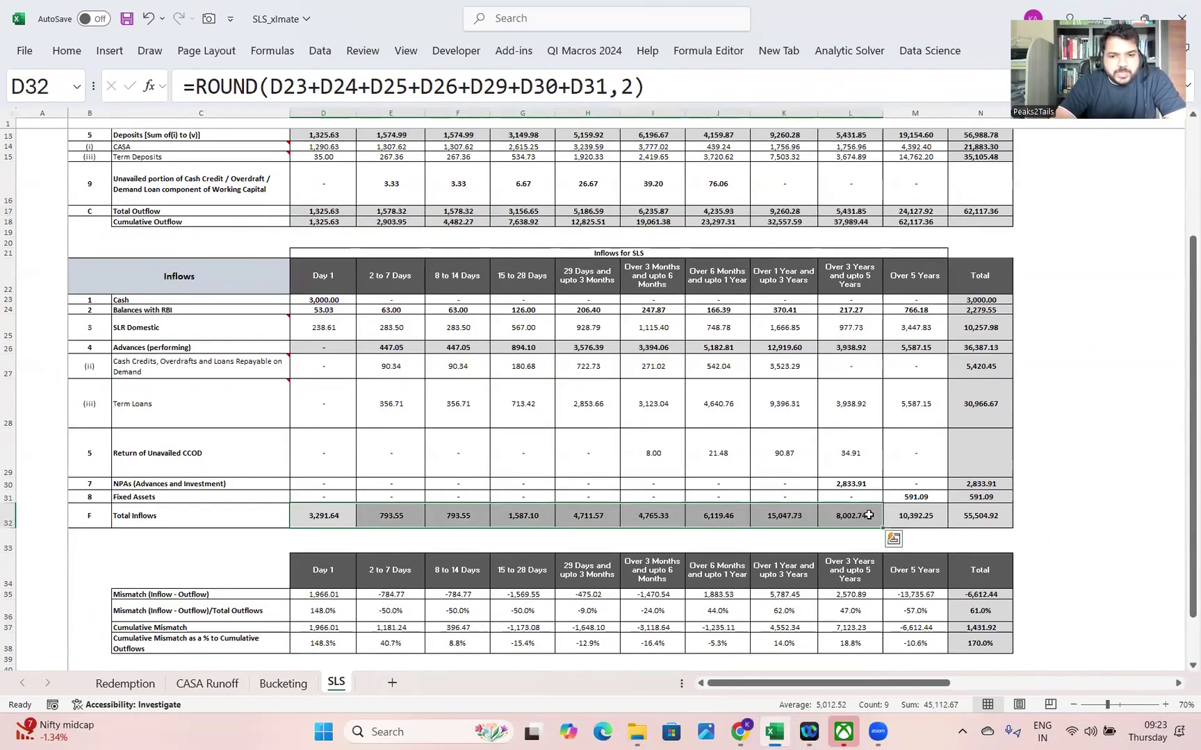
left_click(329, 603)
left_click(313, 594)
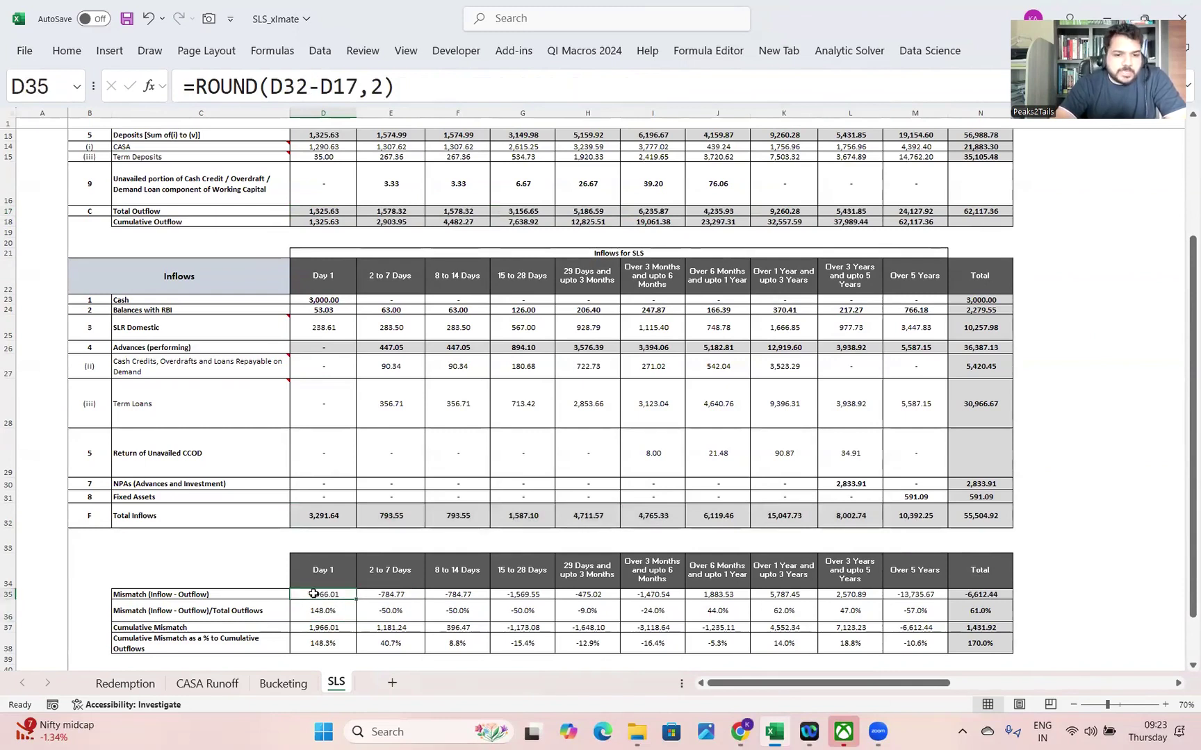
Examine the Cumulative Mismatch values in D37:G37 for the buckets from Day 1 to 15 to 28 Days
left_click(1188, 666)
scroll(1184, 671, "down", 1)
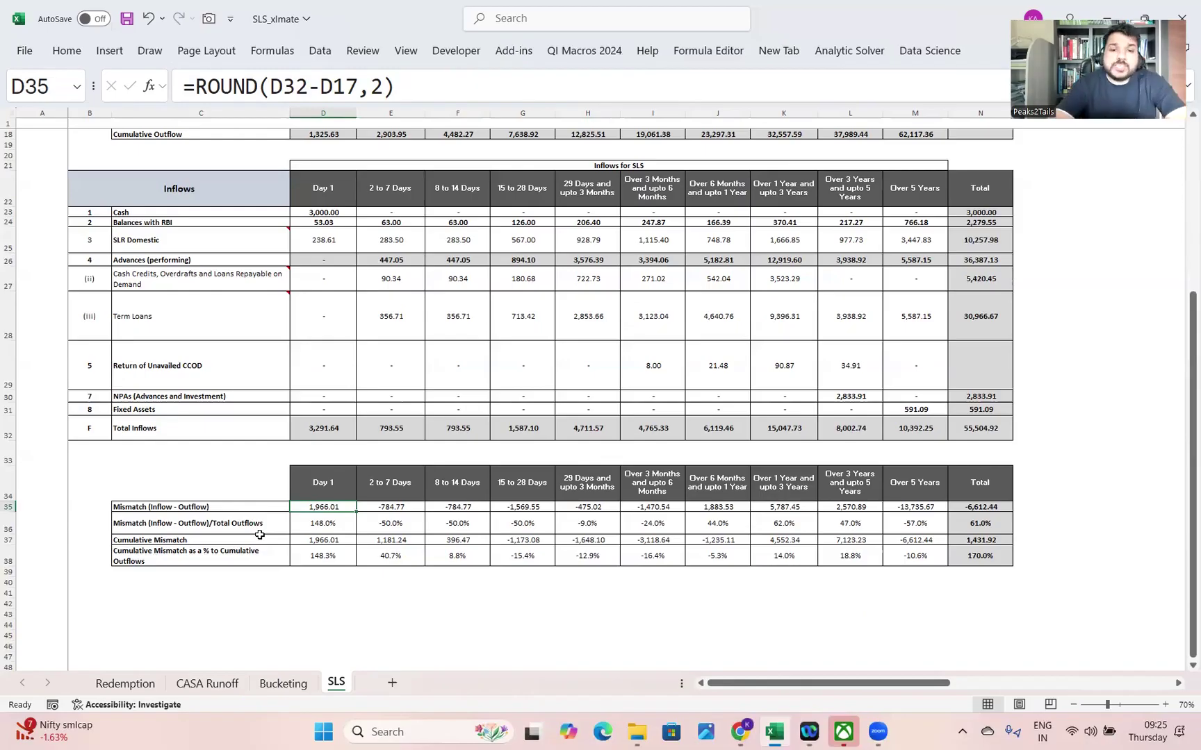
left_click_drag(324, 540, 514, 539)
left_click_drag(323, 540, 521, 545)
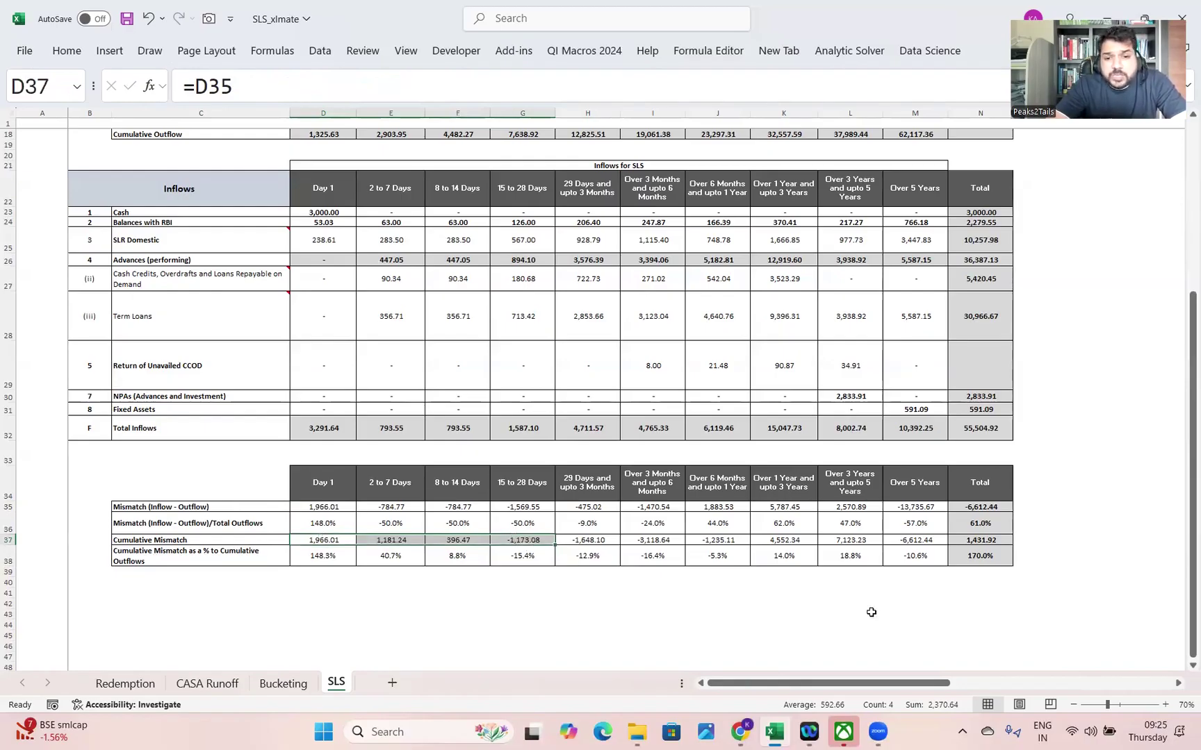
Enlarge the SLS sheet to 80% and inspect the 15 to 28 Days bucket of the mismatch table
left_click(1165, 705)
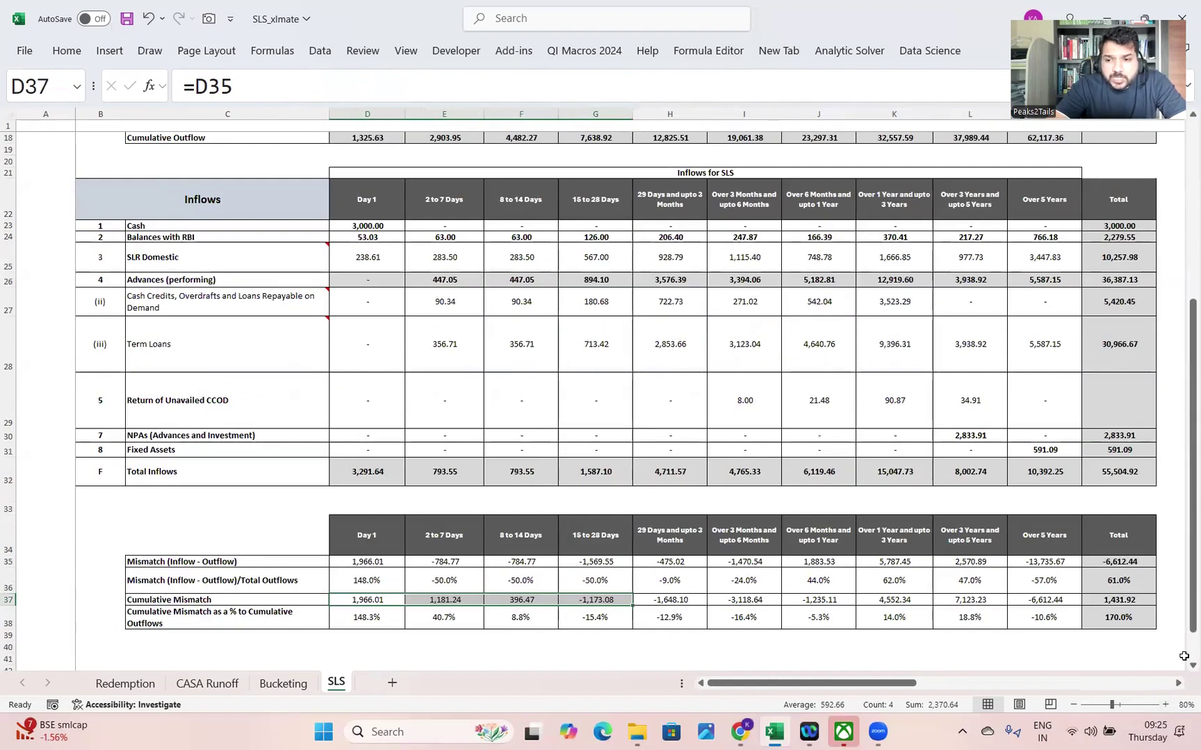
scroll(1181, 668, "down", 2)
scroll(1181, 668, "down", 2)
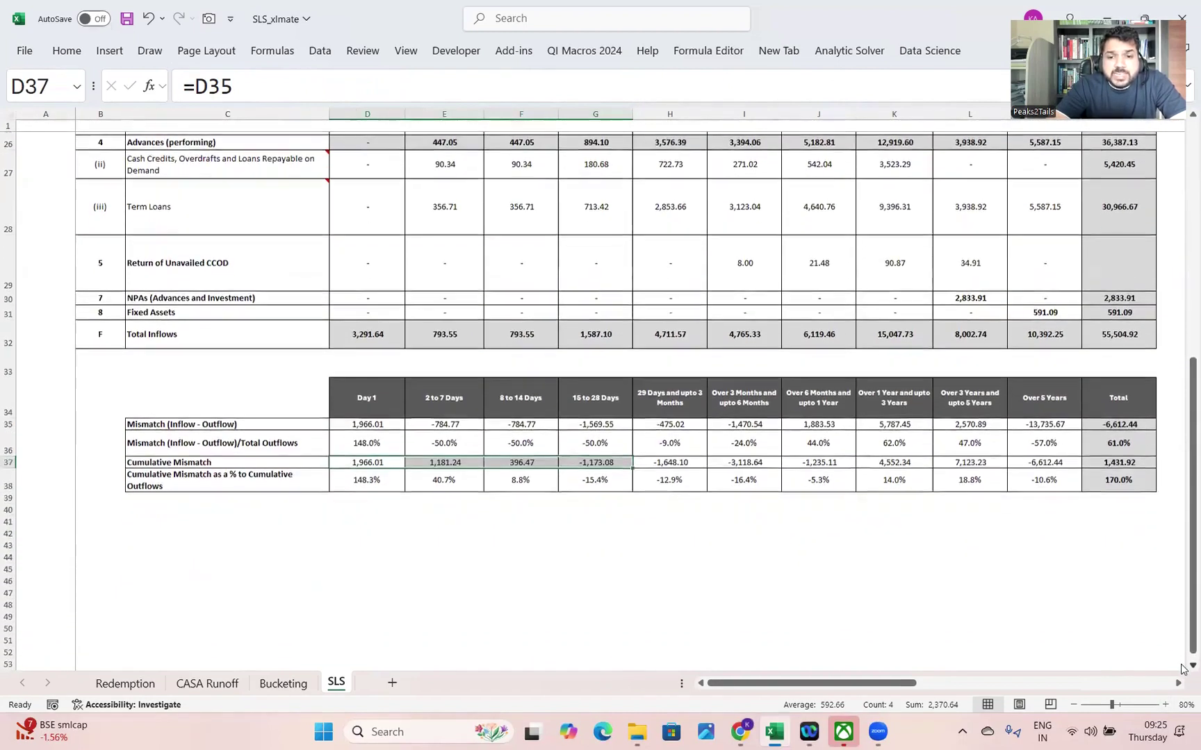
left_click(602, 391)
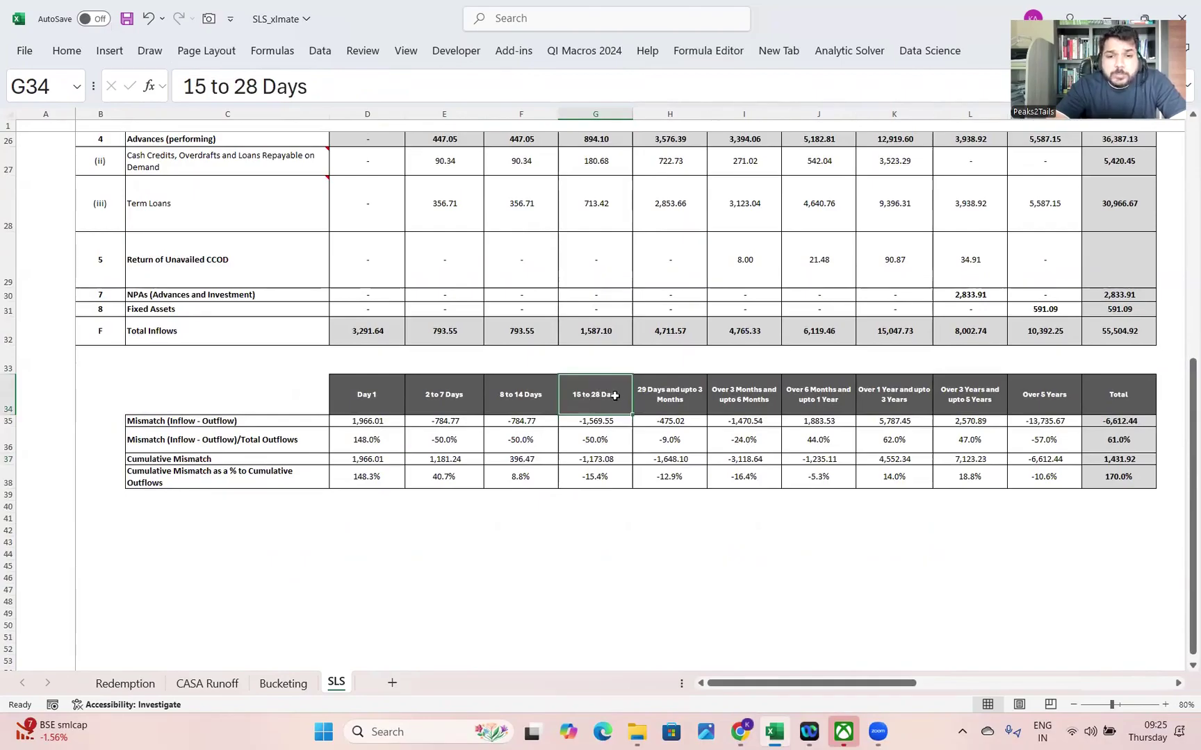
Examine the 15 to 28 Days Cumulative Mismatch in G37 and its build-up from Day 1 across D37:G37
left_click(578, 459)
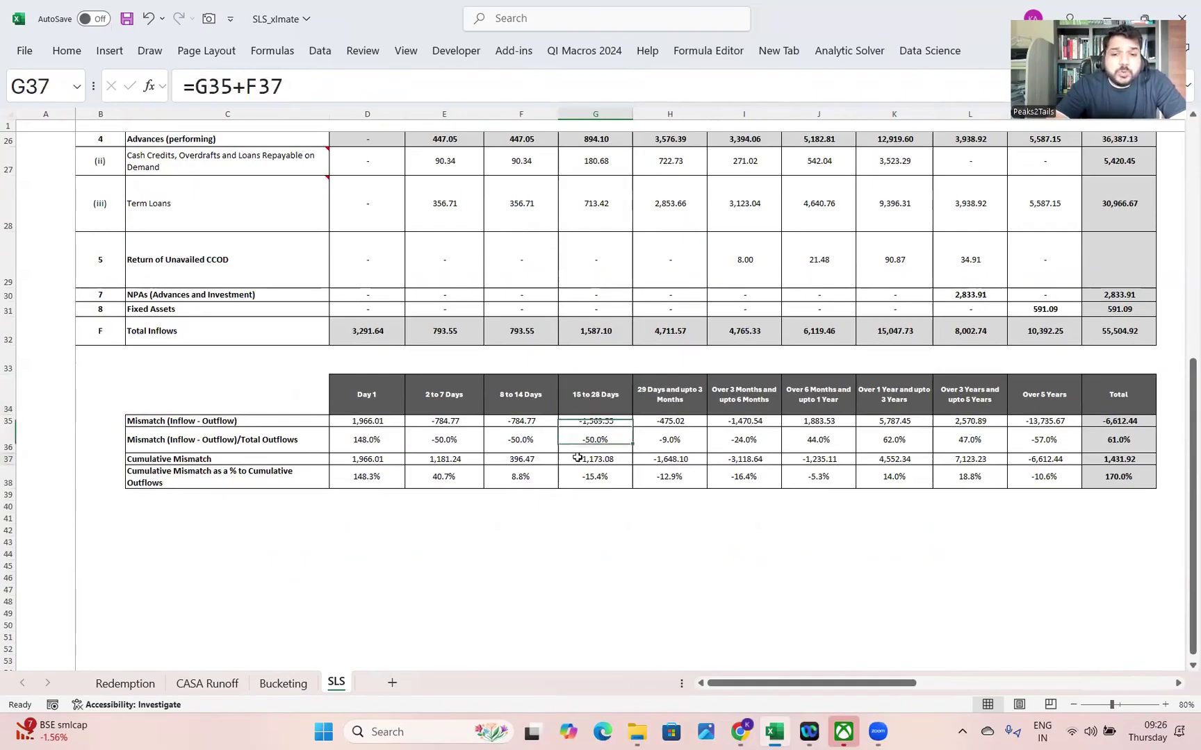
left_click(584, 402)
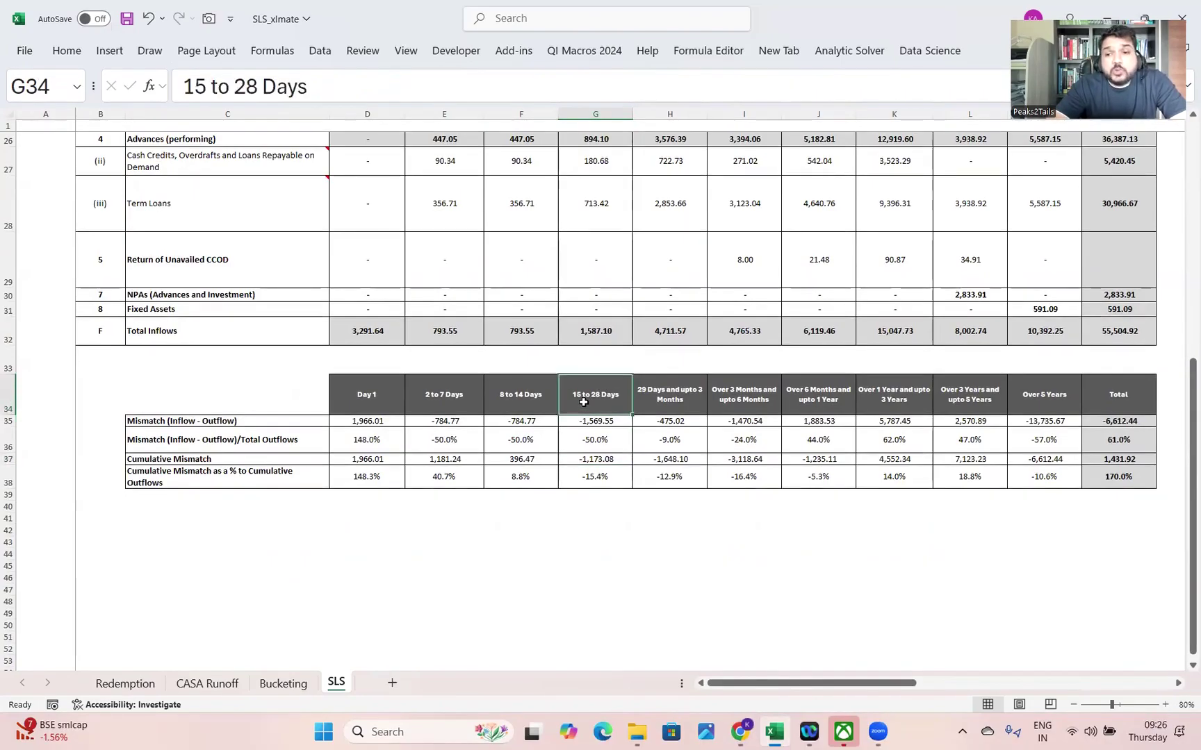
left_click(595, 458)
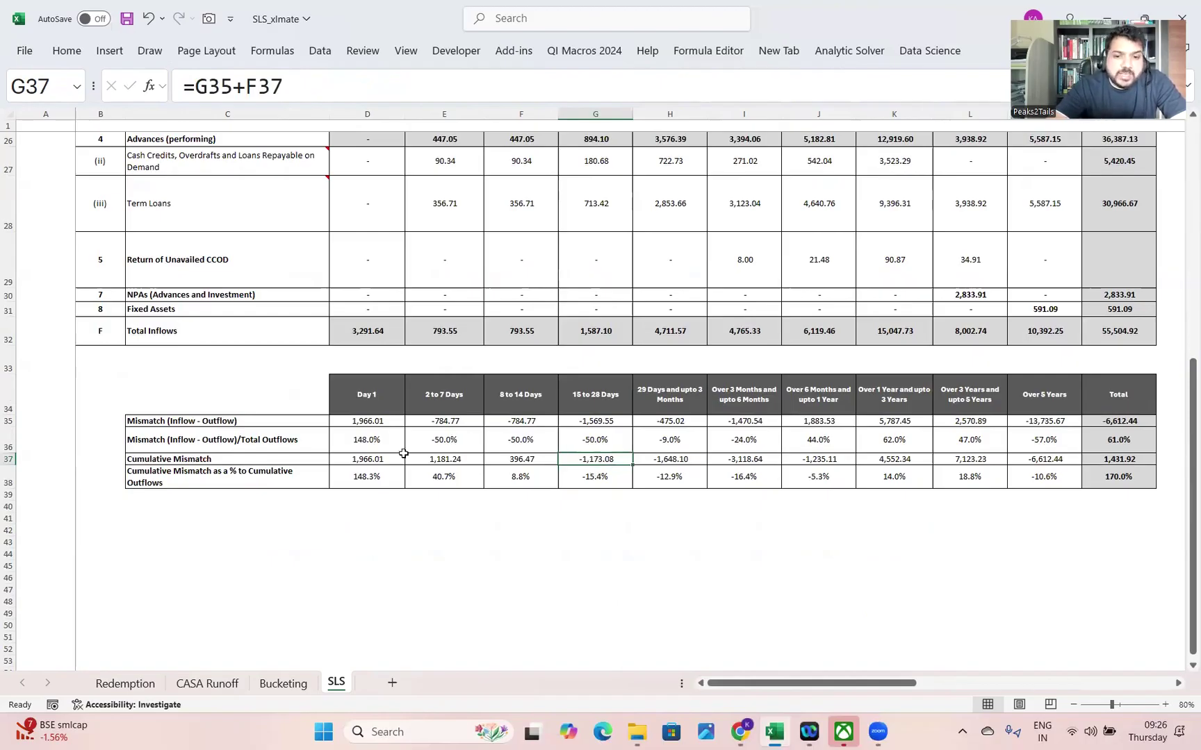
left_click_drag(383, 458, 569, 458)
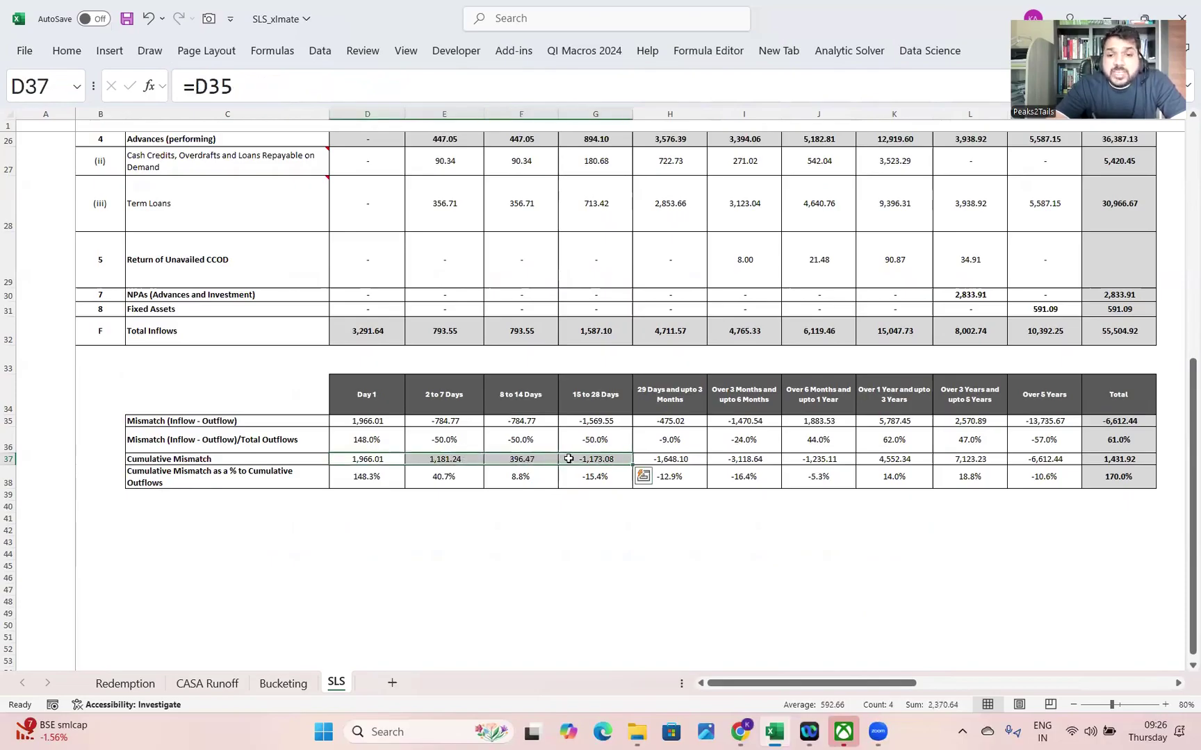
left_click(617, 459)
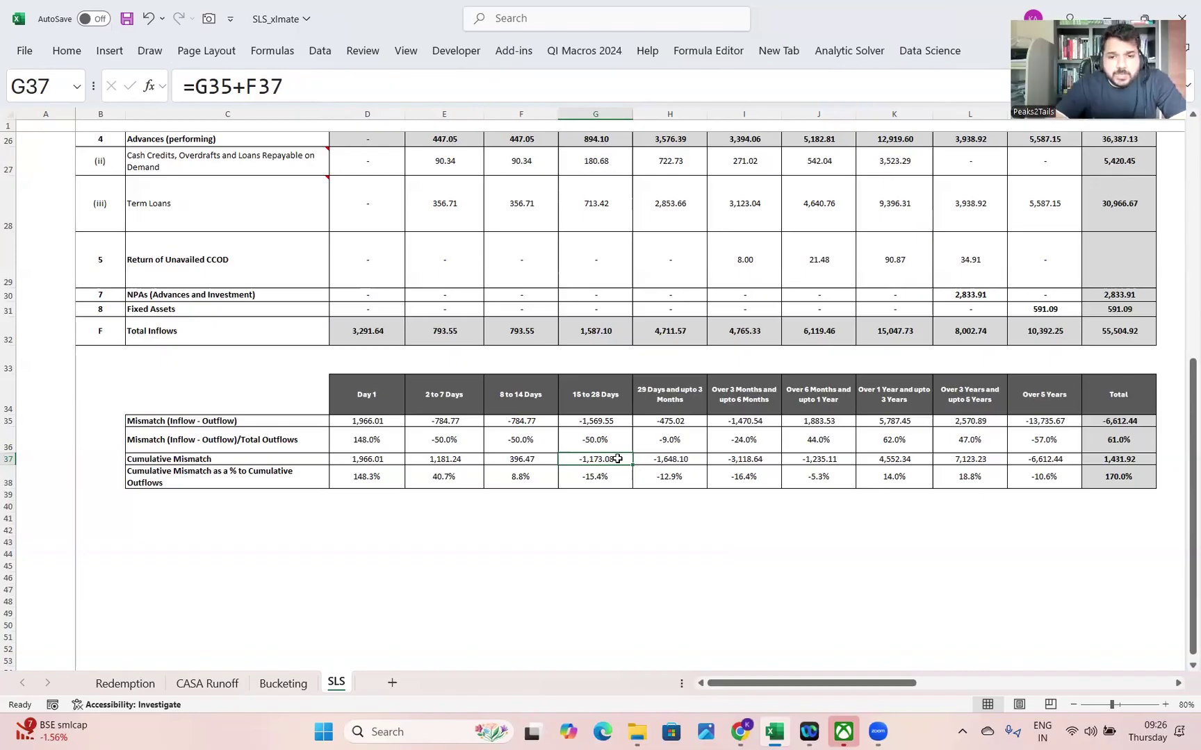
Review the Cumulative Mismatch as a % to Cumulative Outflows row from Day 1 to 15 to 28 Days
left_click(212, 472)
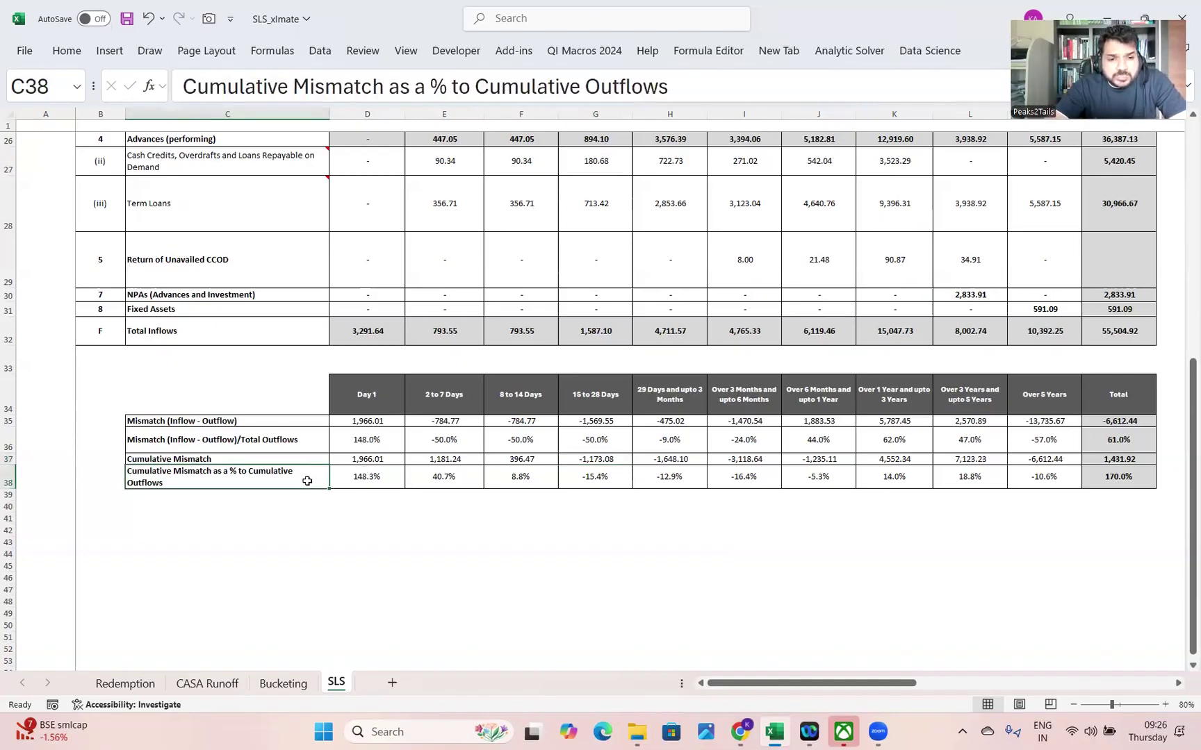
left_click_drag(324, 478, 330, 478)
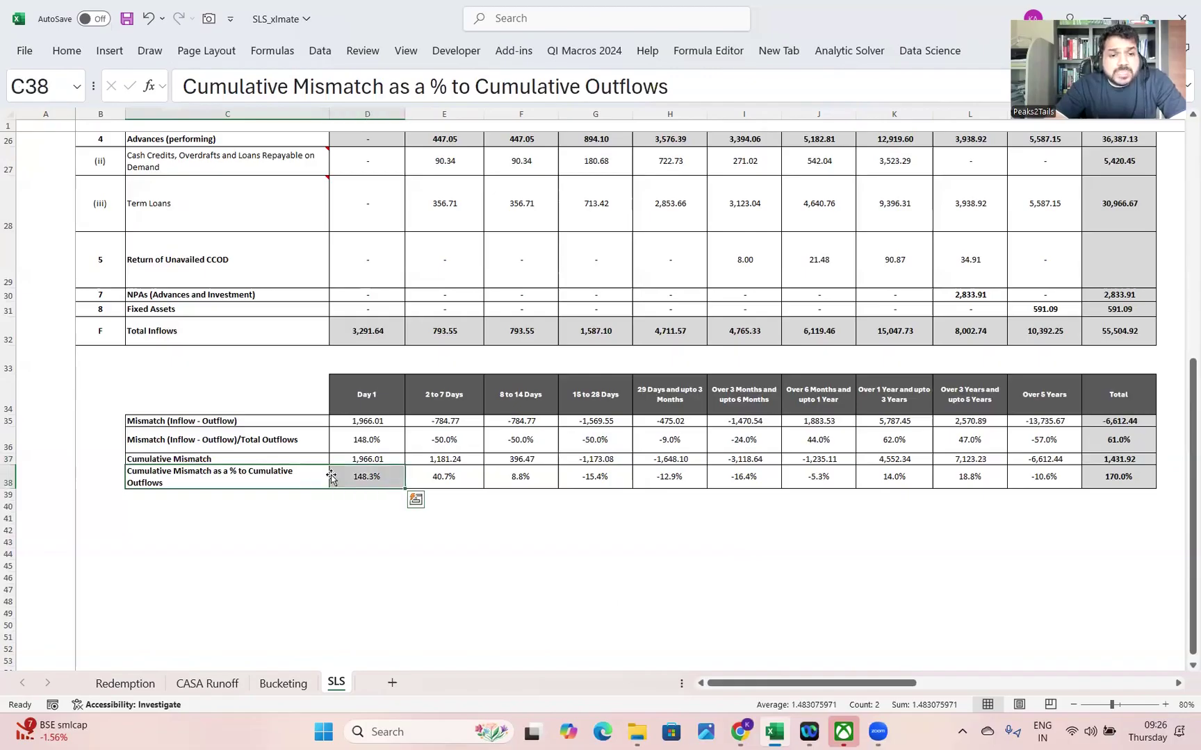
left_click(234, 473)
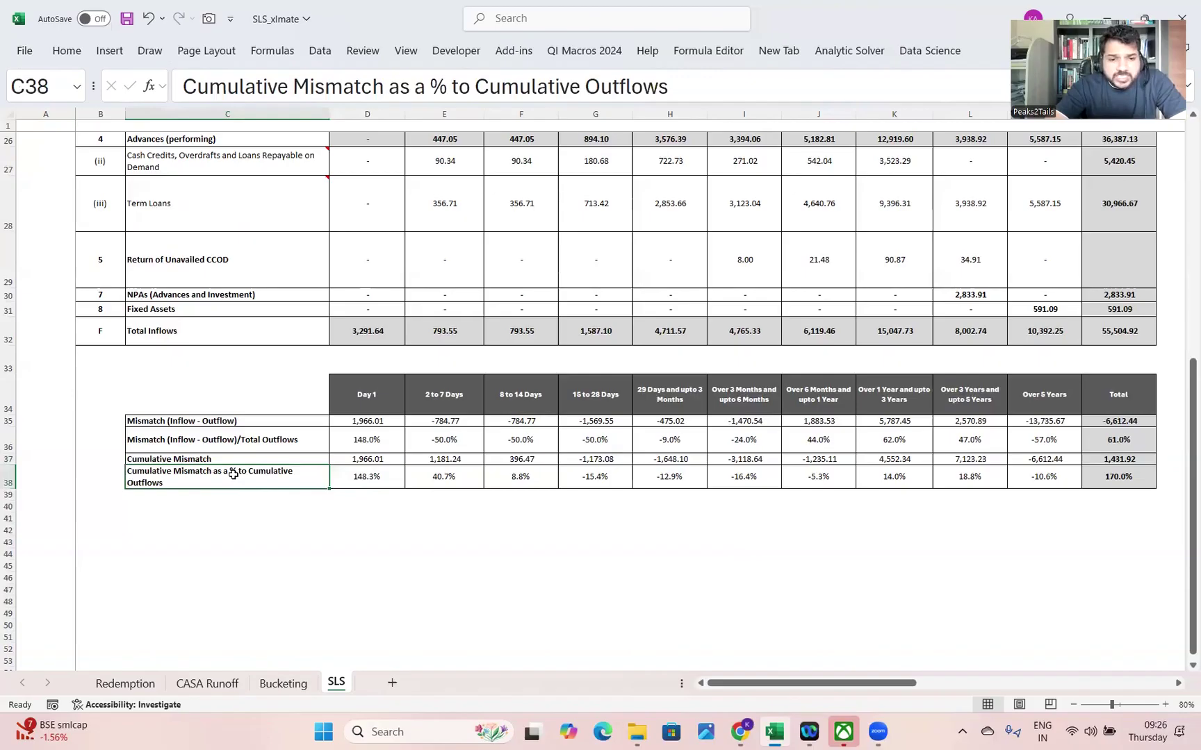
left_click_drag(368, 478, 589, 473)
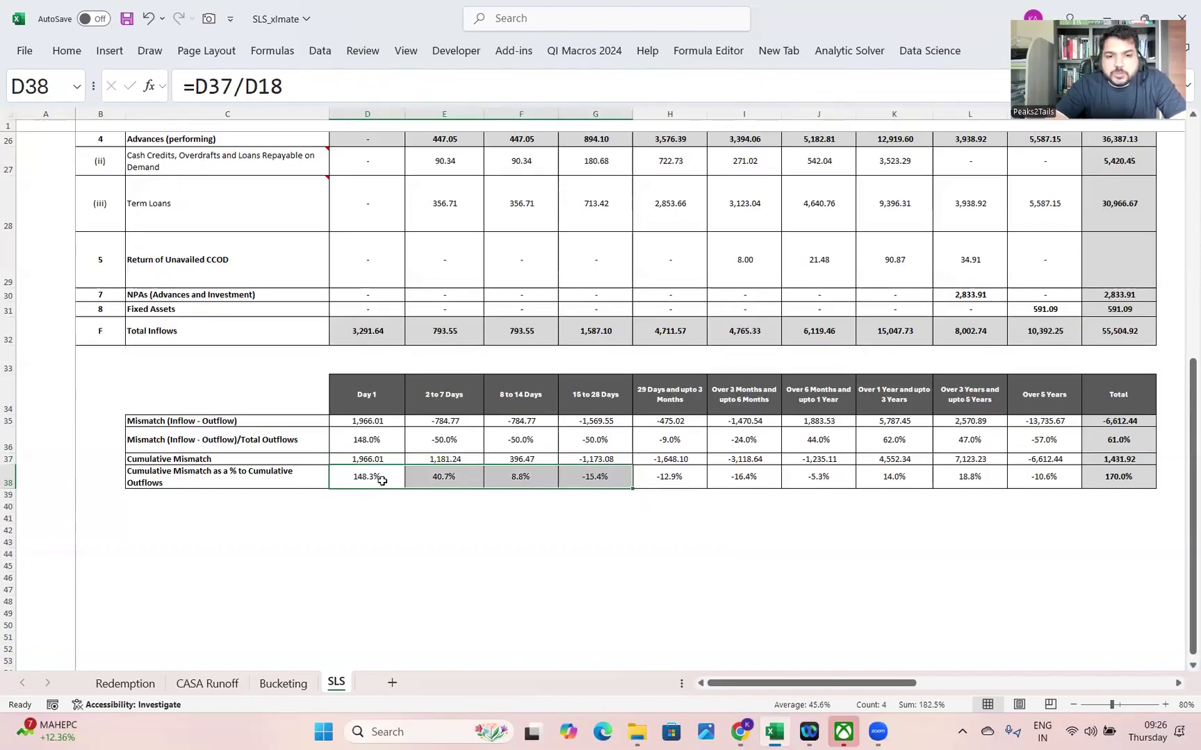
Inspect the cumulative mismatch percentage formulas in D38 to G38 and the full 15 to 28 Days column of the mismatch table
left_click(591, 476)
left_click(349, 476)
left_click(446, 475)
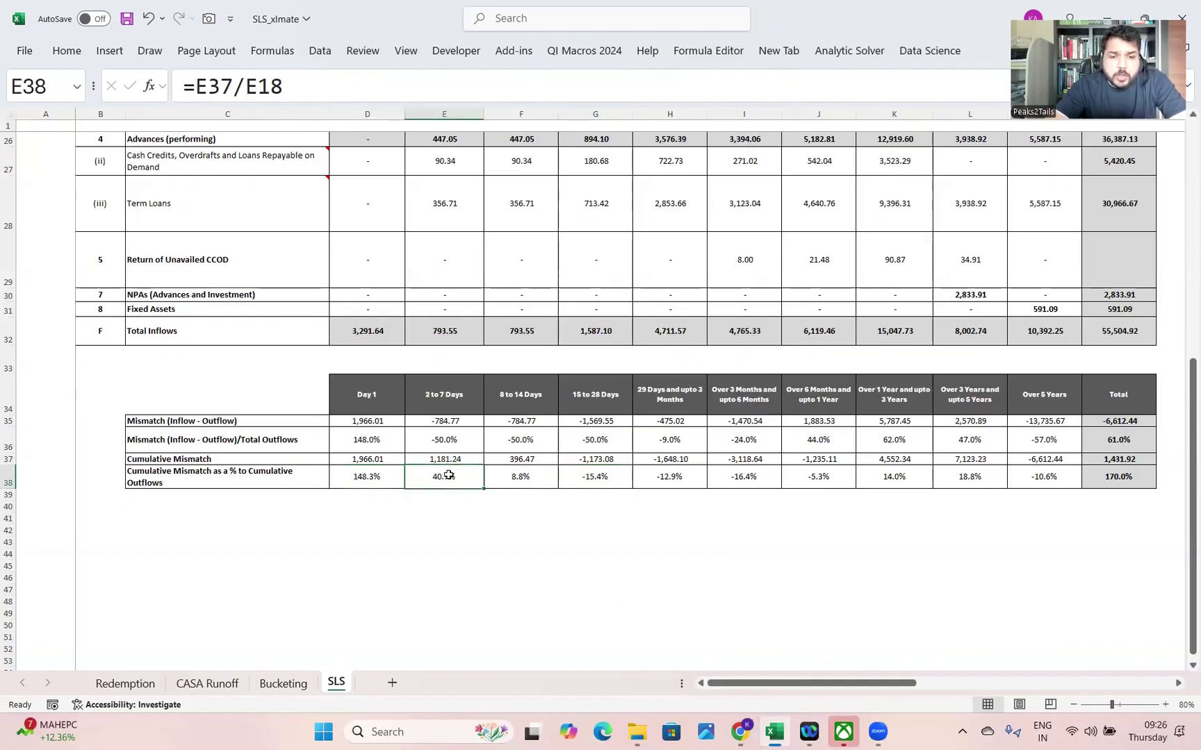
left_click(515, 475)
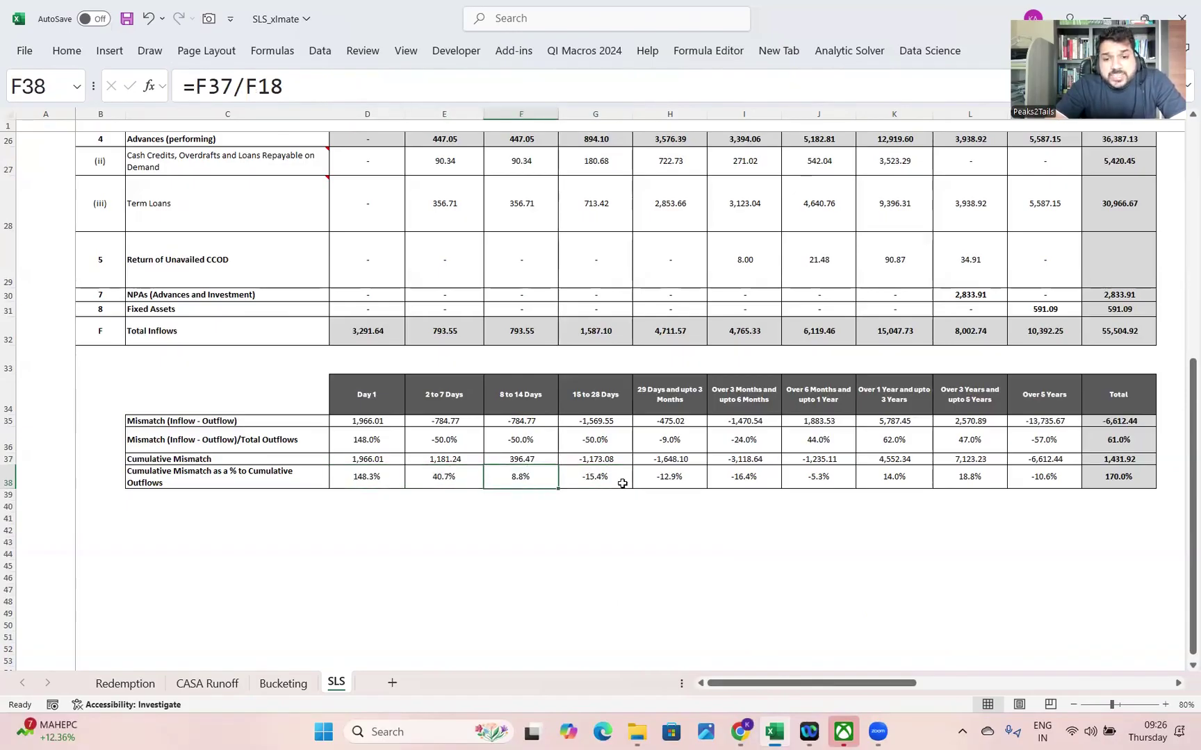
left_click(598, 479)
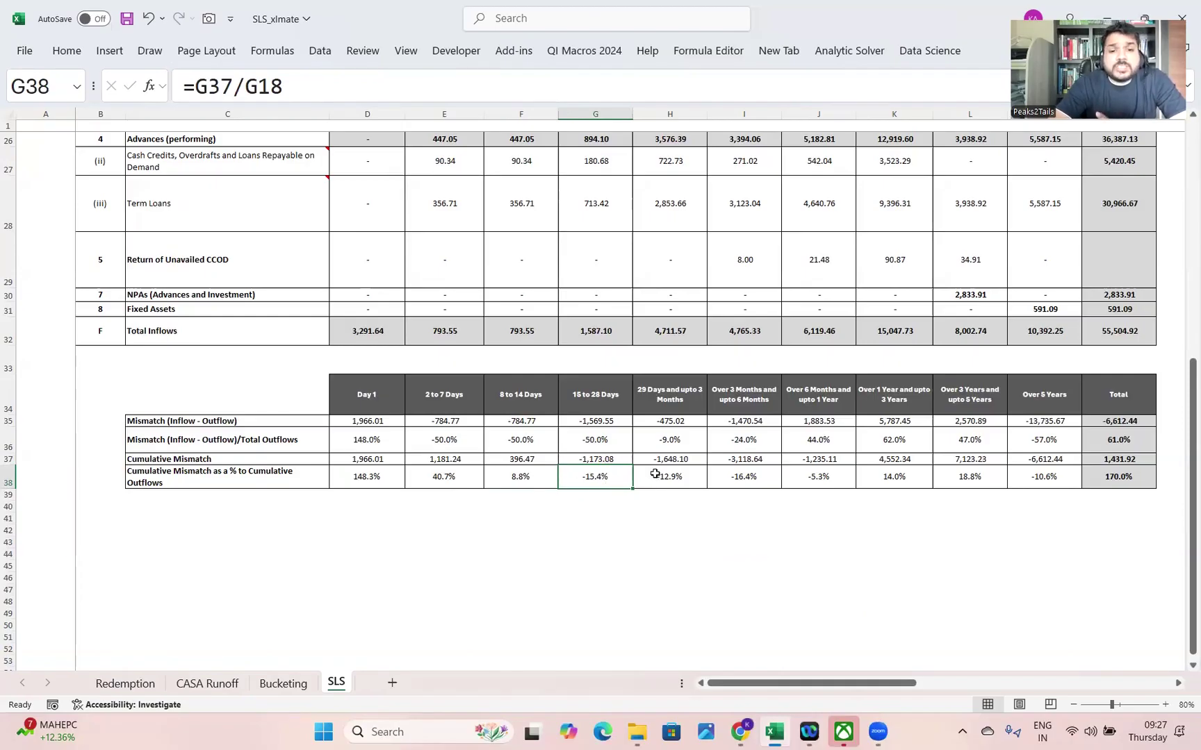
left_click_drag(585, 399, 592, 476)
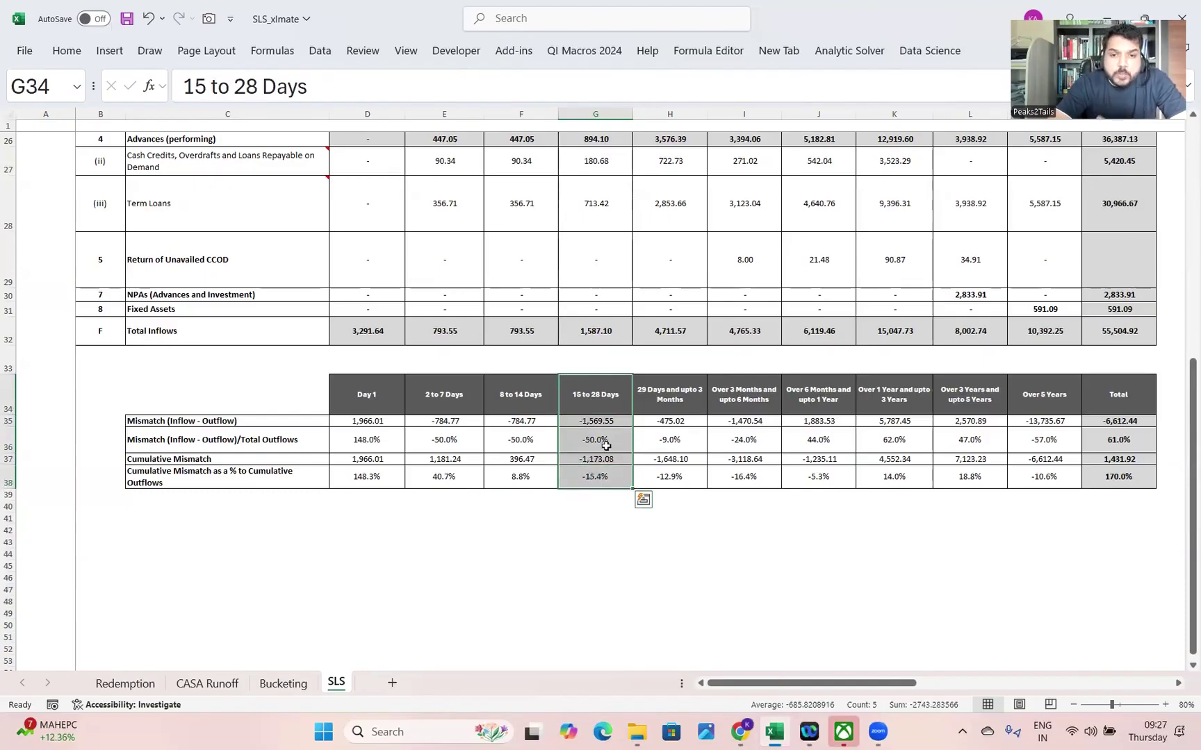
left_click(576, 474)
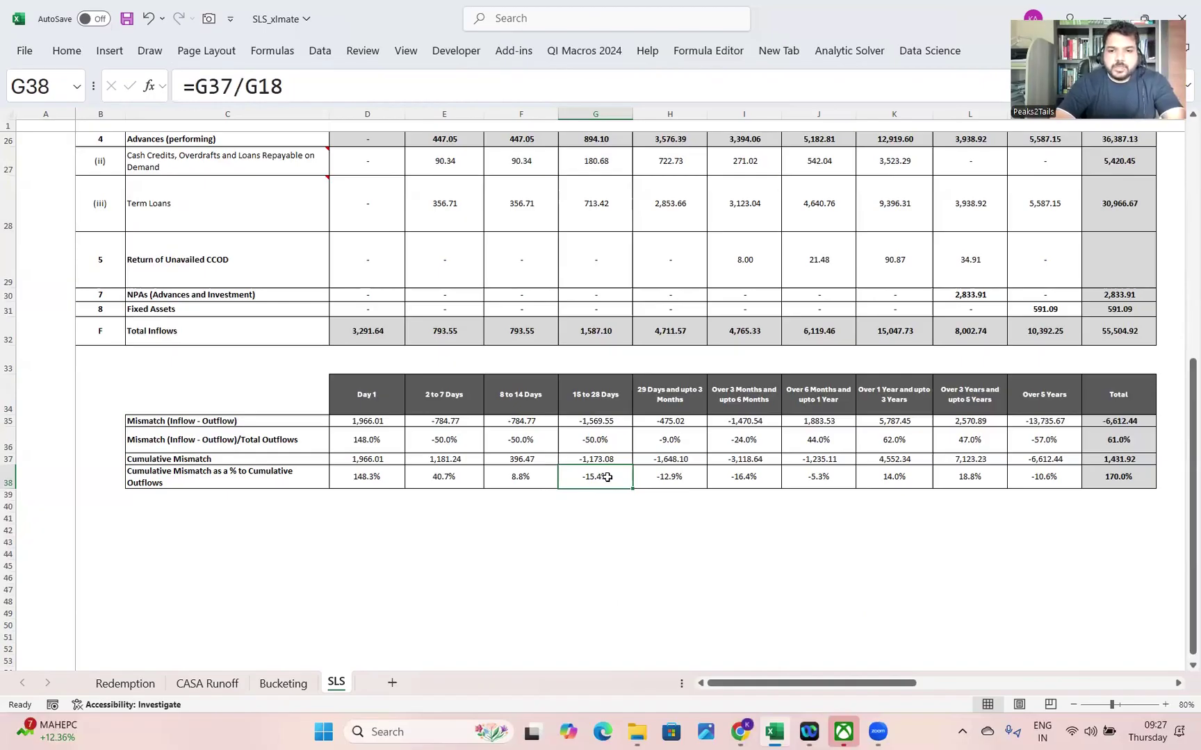
Open the Bucketing sheet and inspect the inflow and outflow series of the SLS chart
left_click(283, 684)
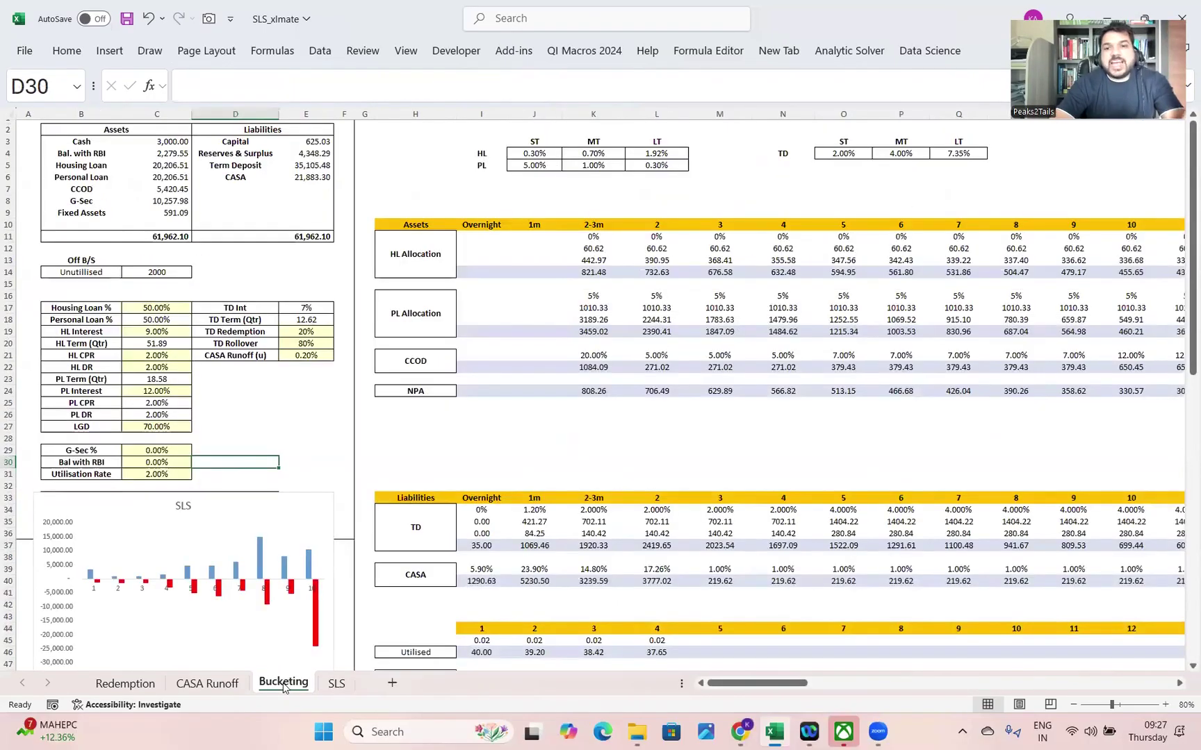
left_click(258, 560)
left_click(267, 599)
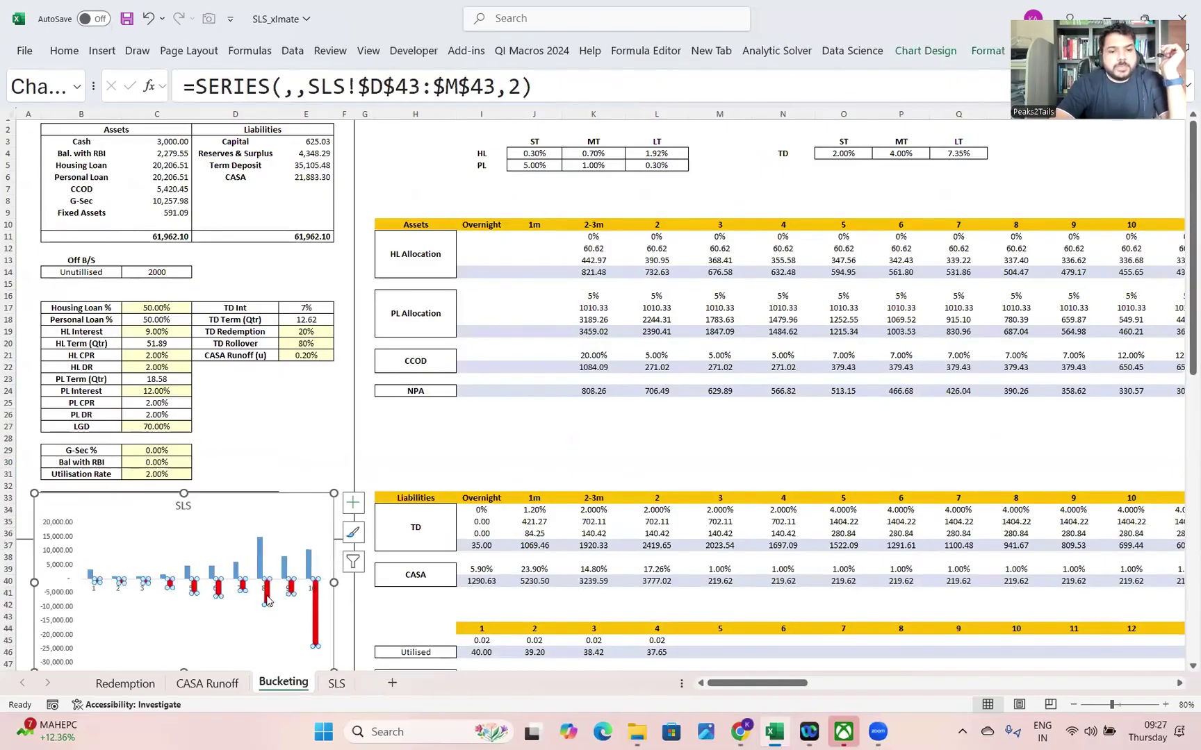
left_click(214, 575)
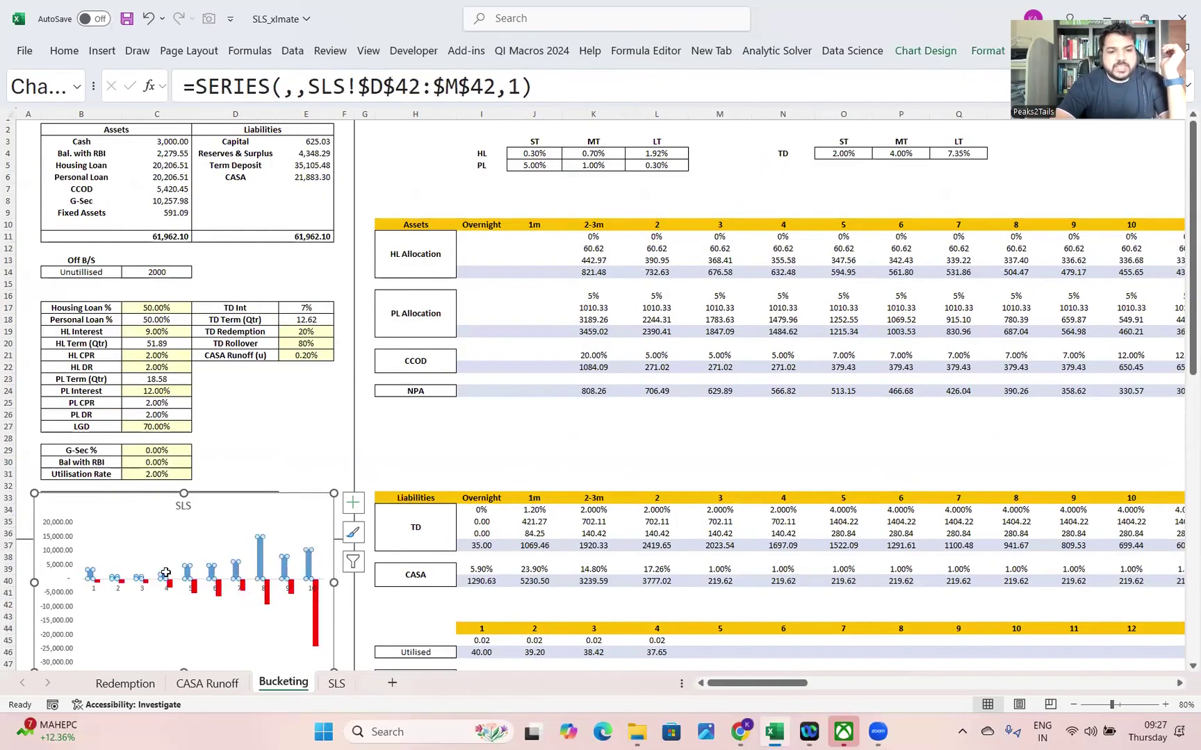
left_click(265, 591)
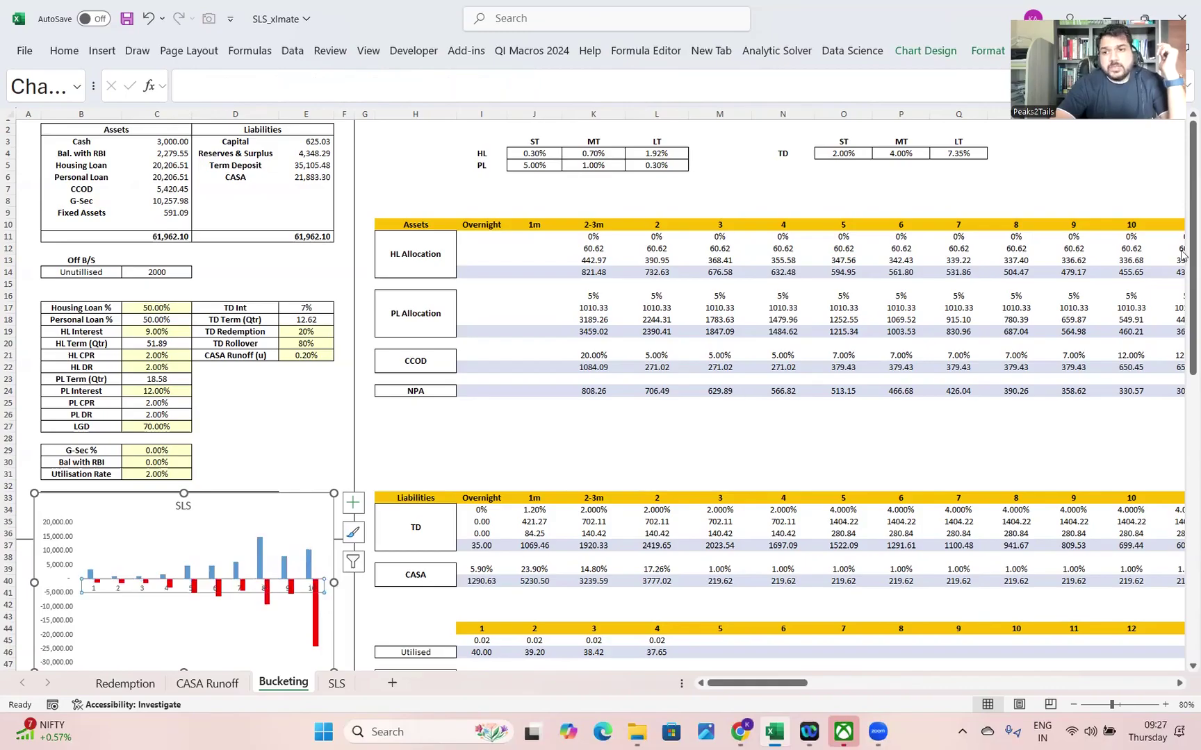
Review the HL sensitivity table on the Bucketing sheet, covering the housing loan scenarios from 100% to 0% in H57:H62
left_click_drag(1184, 179, 1184, 391)
left_click(415, 340)
left_click_drag(415, 340, 416, 397)
left_click_drag(429, 344, 430, 400)
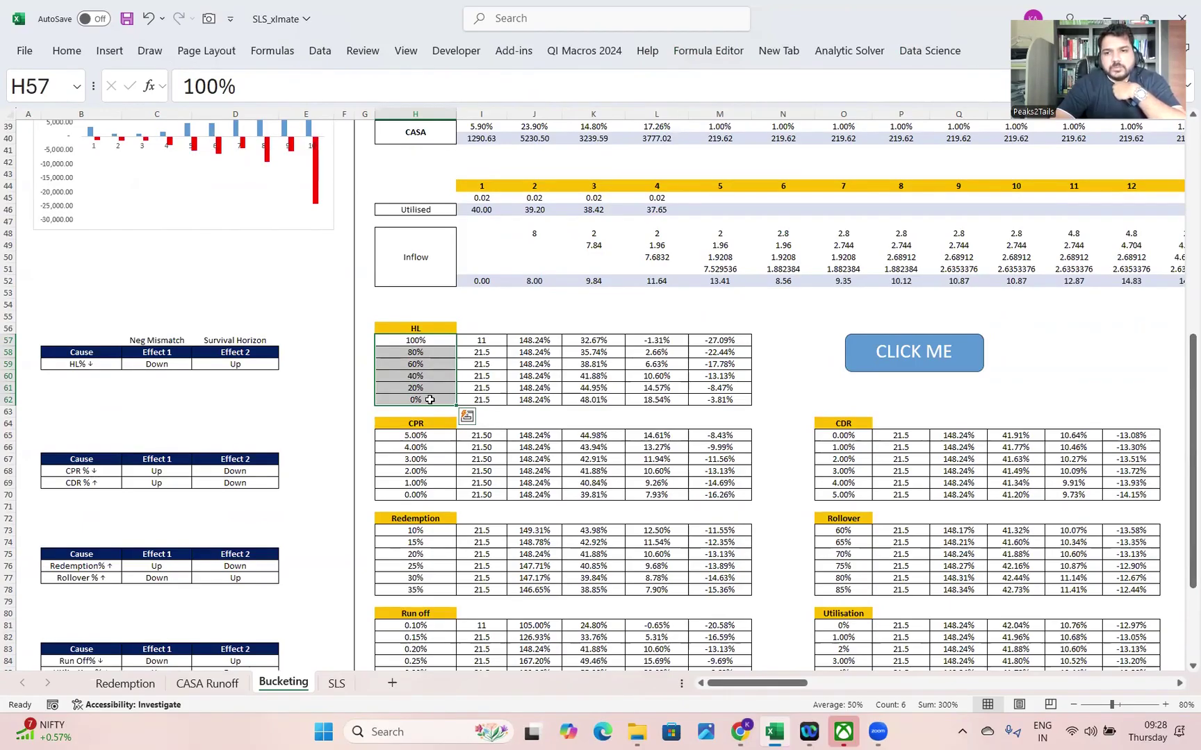
left_click_drag(435, 346, 434, 397)
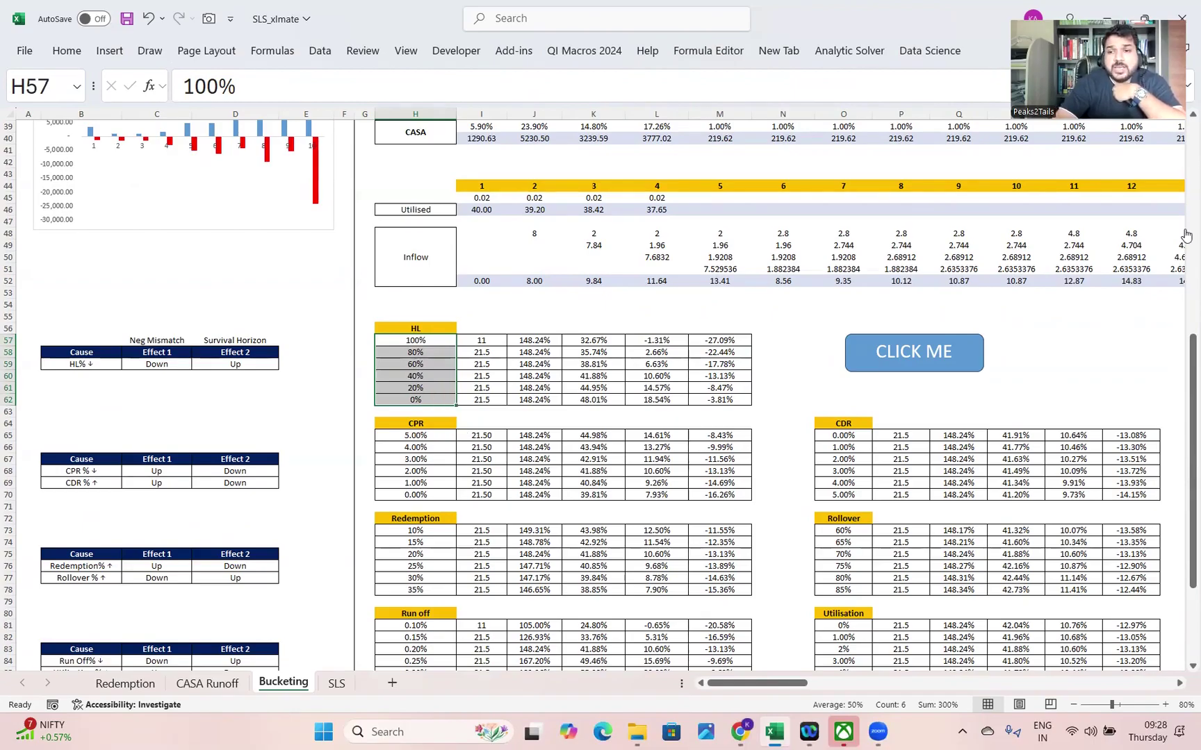
Move the SLS chart off the cumulative mismatch summary, over the Liabilities table, and inspect the Survival Horizon in E40
left_click(1187, 208)
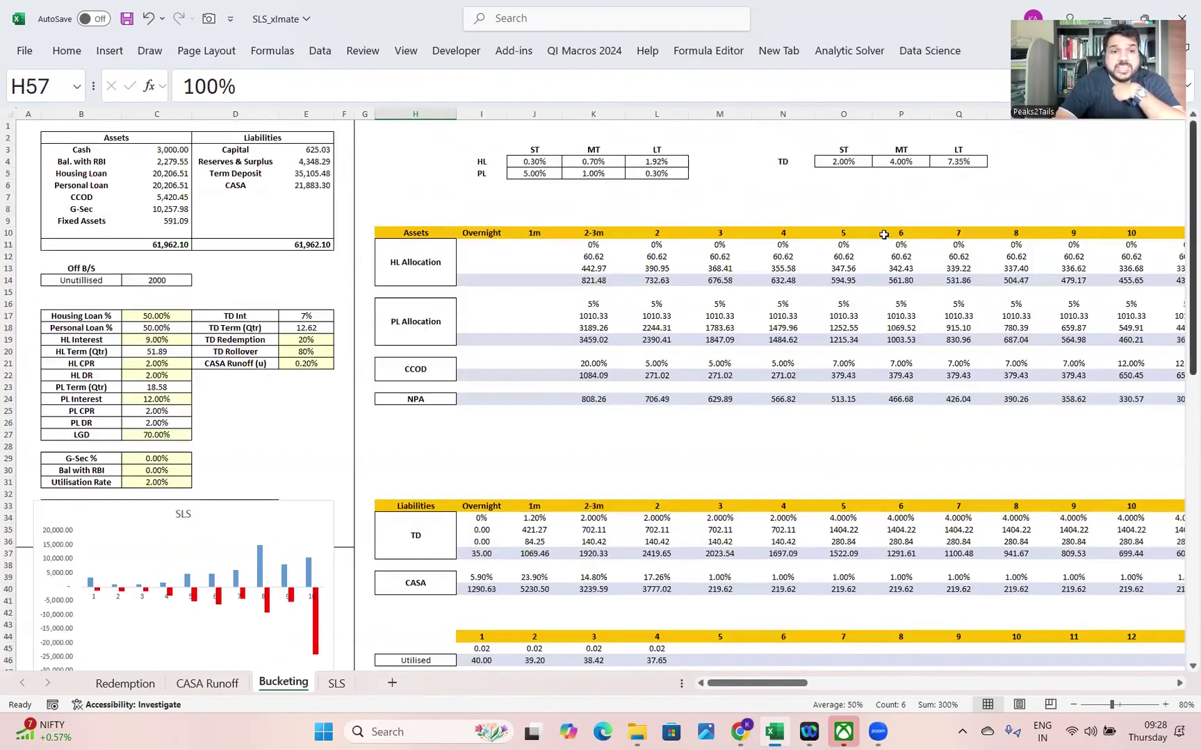
left_click(142, 316)
left_click_drag(131, 512, 560, 521)
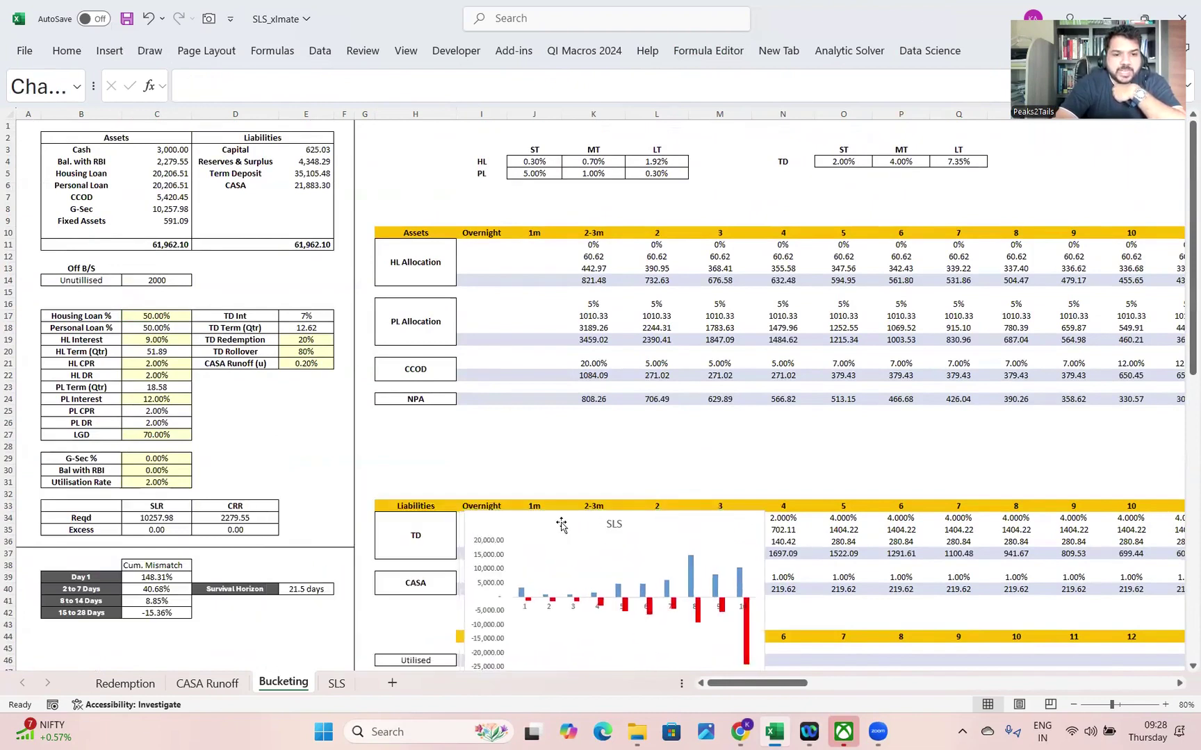
left_click(296, 588)
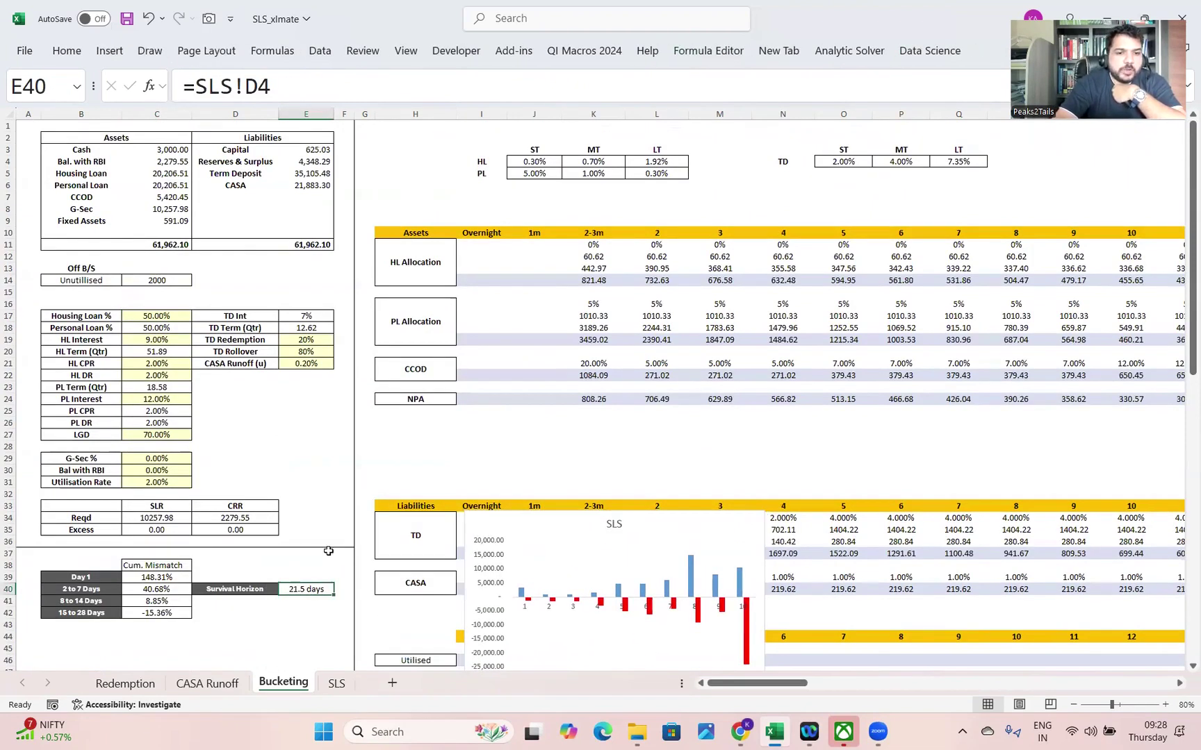
Set the Housing Loan % in C17 to 0% and check the linked Personal Loan % formula in C18
left_click(157, 317)
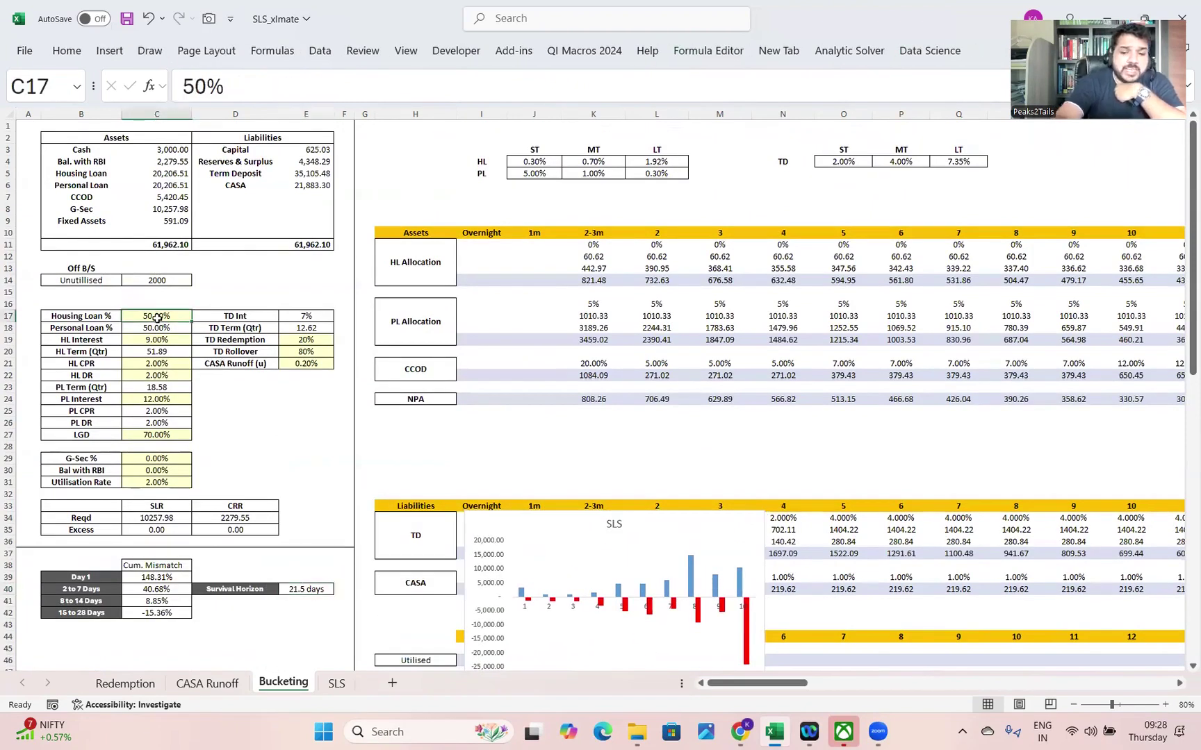
type("0")
key("Return")
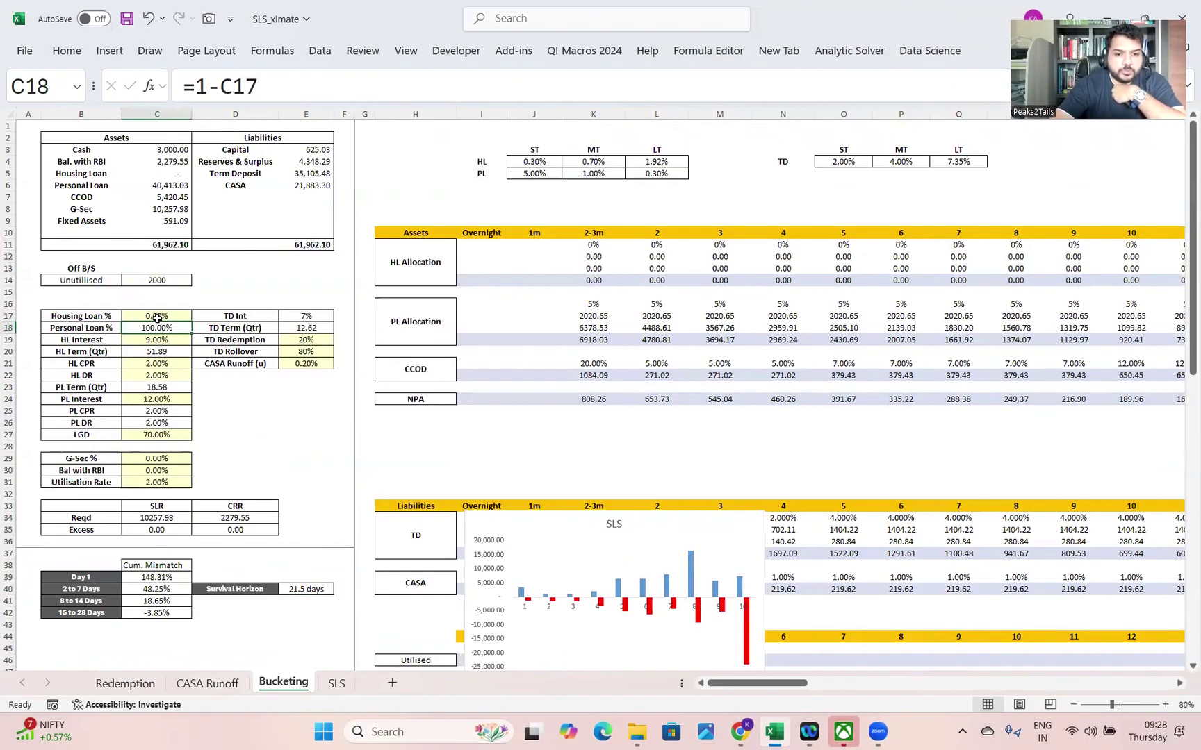
left_click(157, 317)
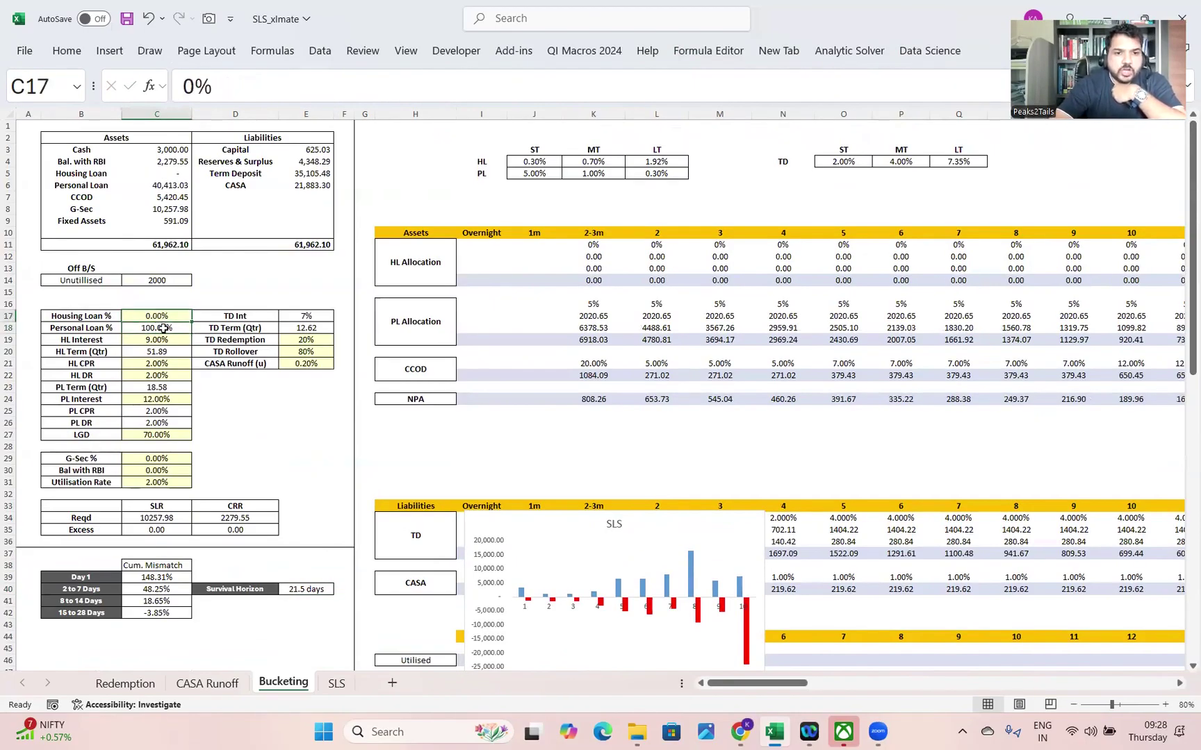
left_click(162, 328)
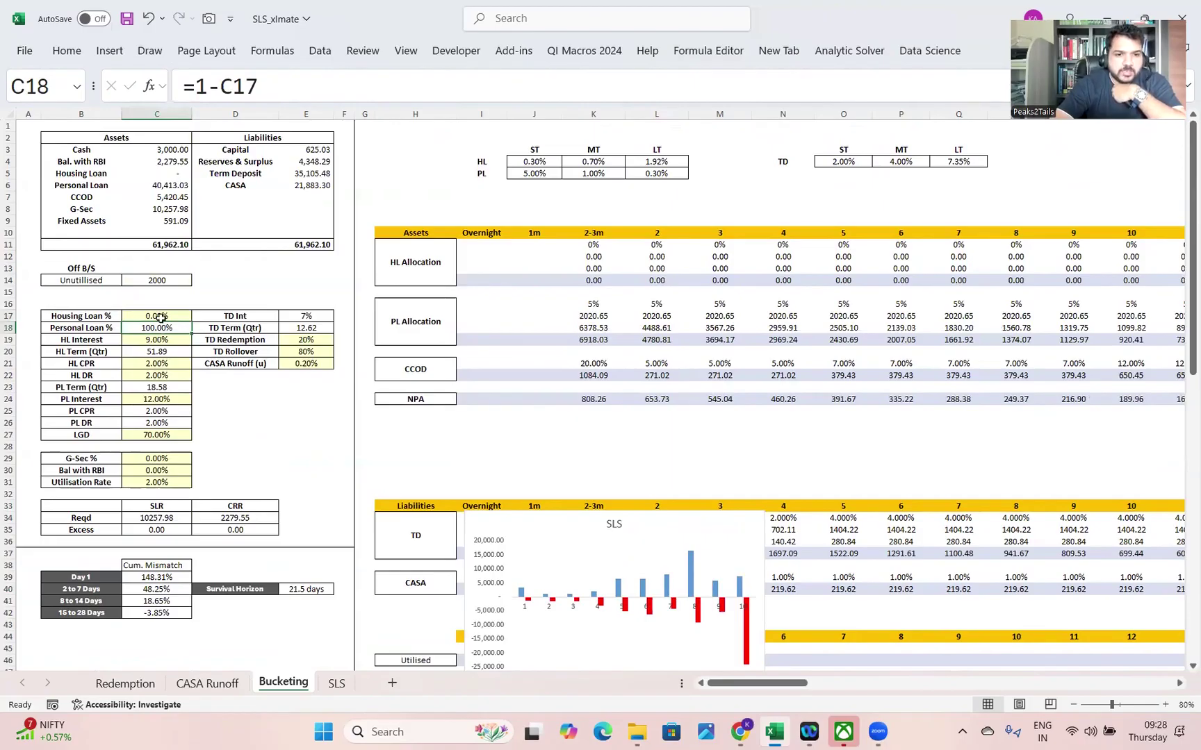
Set the Housing Loan % back to 50% and inspect the 15 to 28 Days cumulative mismatch in C42
left_click(159, 316)
type("50")
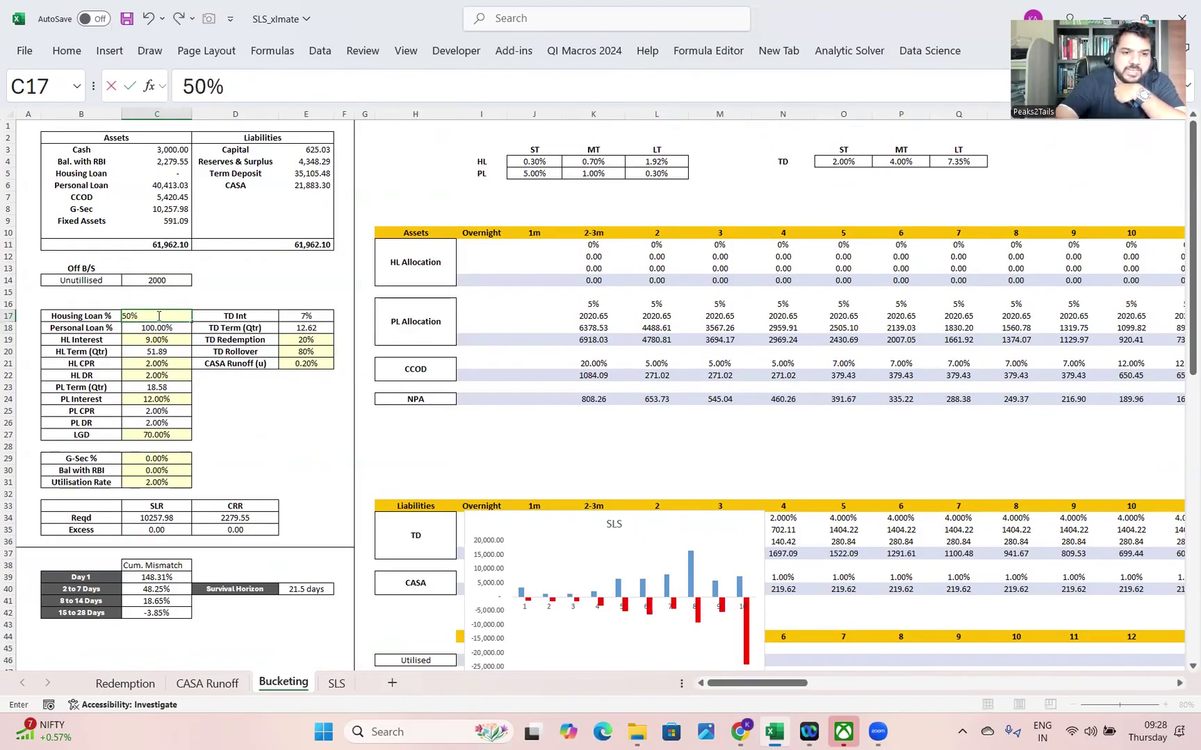
left_click(212, 412)
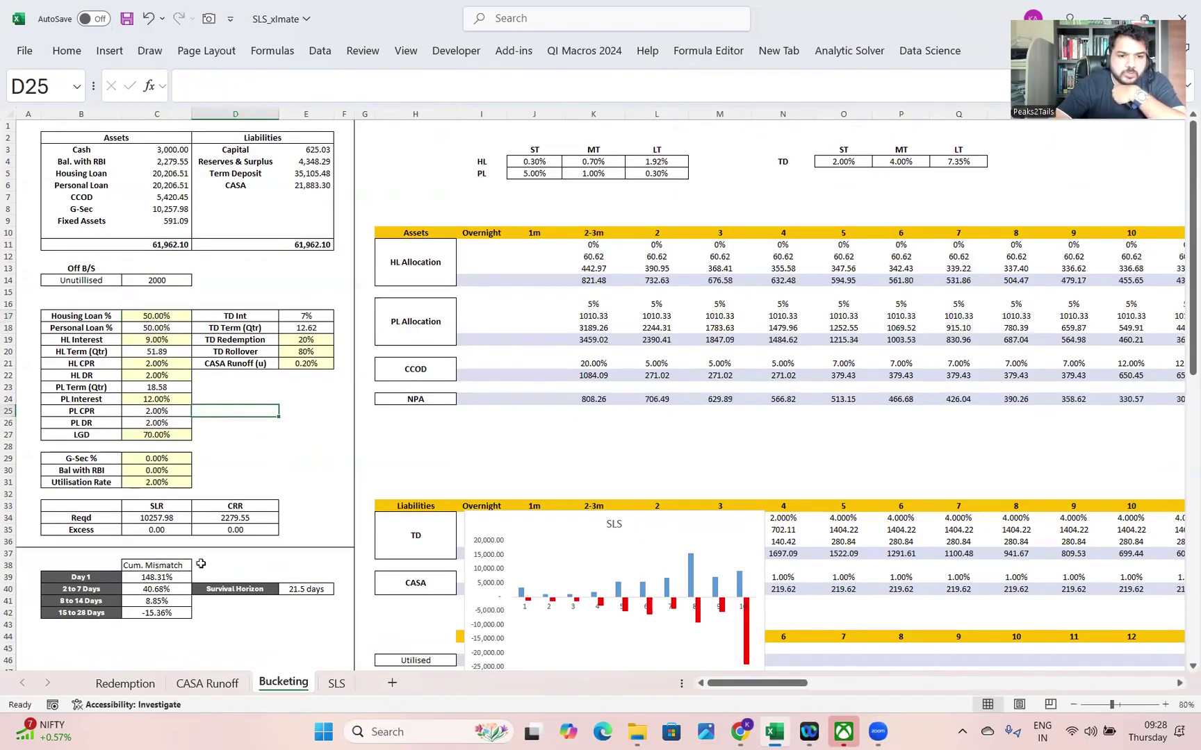
left_click(153, 612)
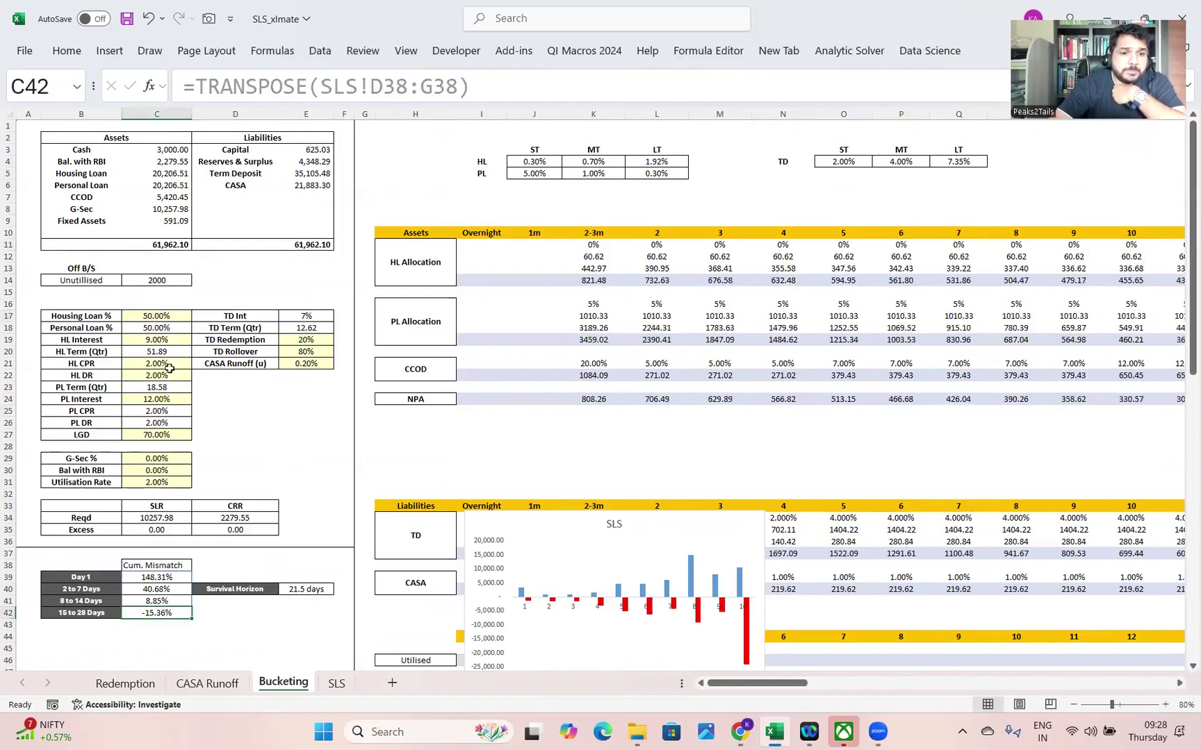
Apply a 0% Housing Loan share in C17 again to compare the cumulative mismatch summary
left_click(152, 317)
type("0")
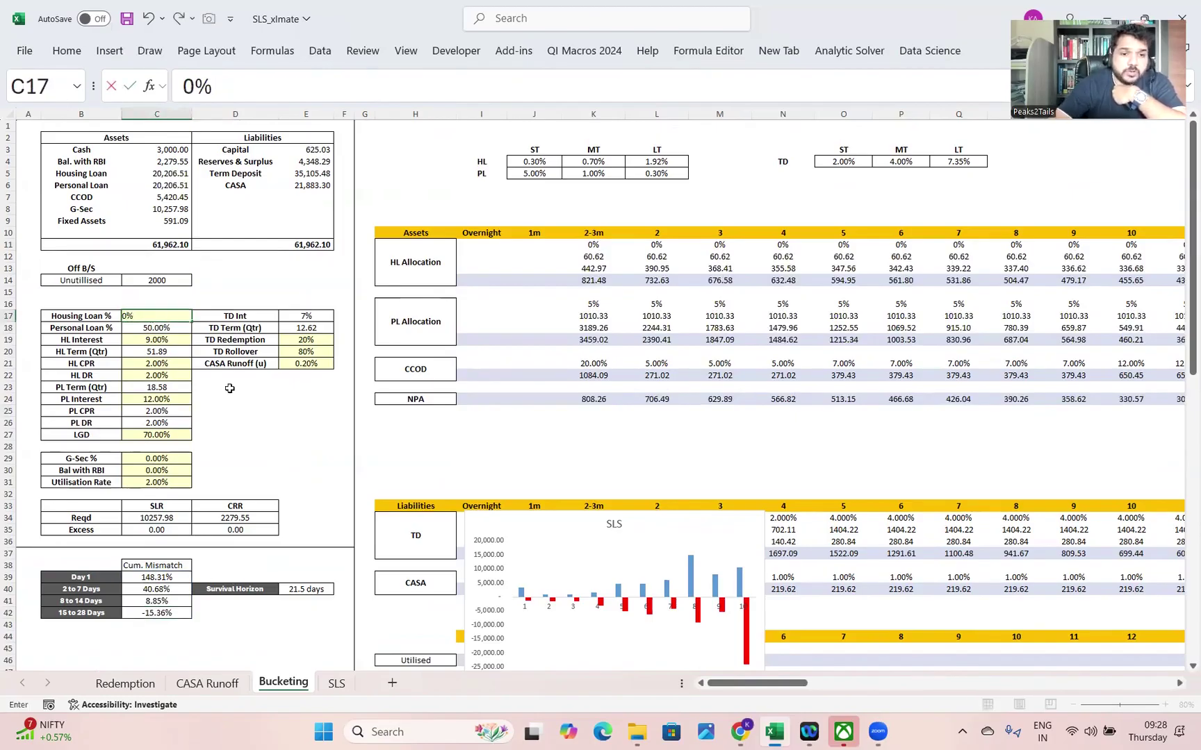
left_click(230, 422)
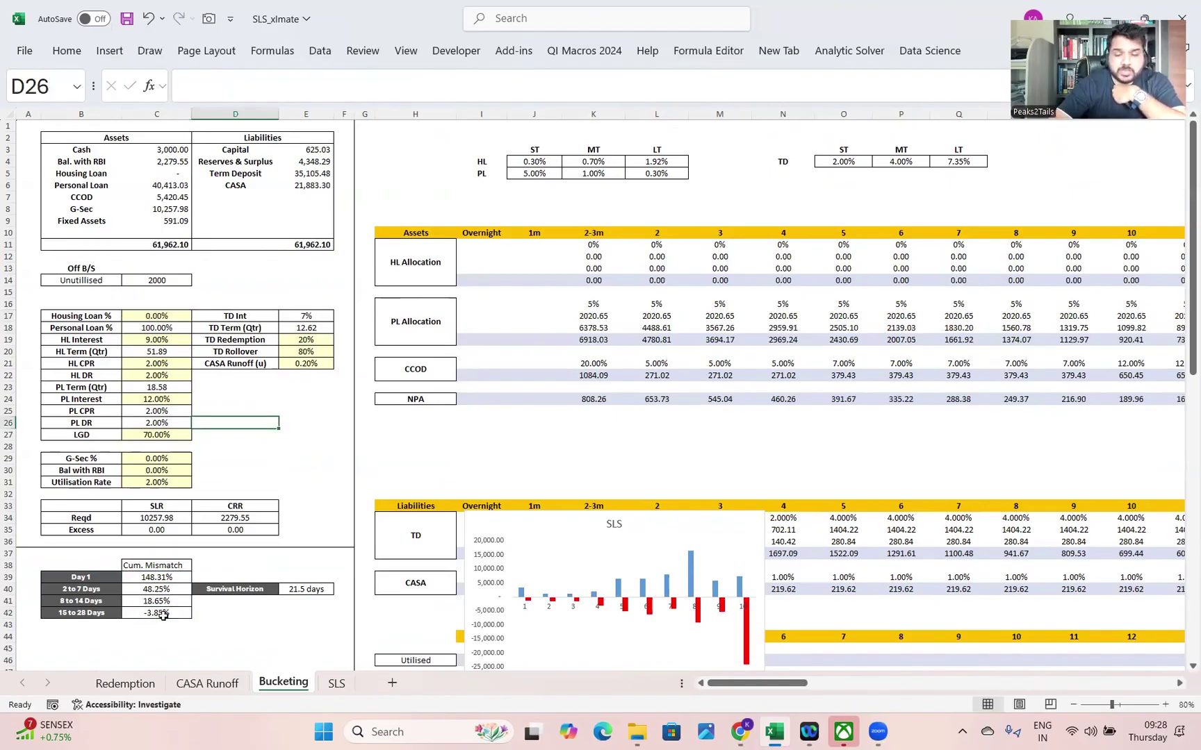
Restore the Housing Loan % to 50% and move the SLS chart back below the assumptions, over the cumulative mismatch summary
left_click(139, 315)
type("50")
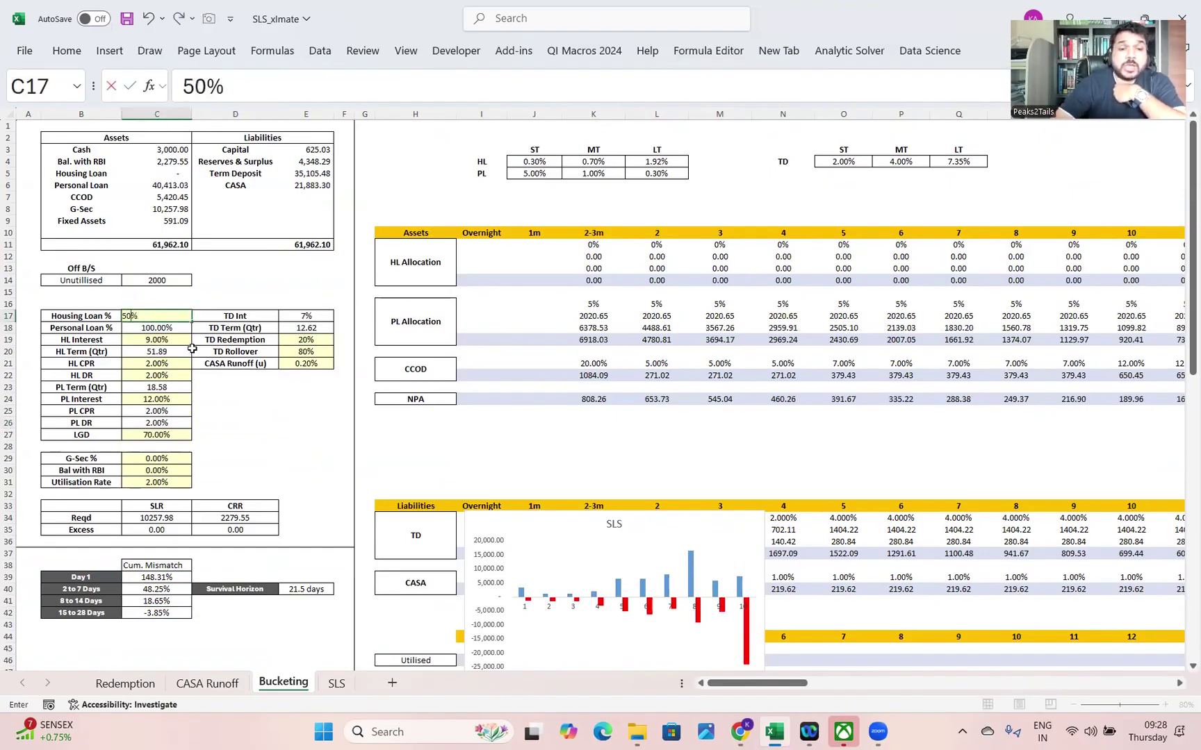
left_click(241, 409)
left_click_drag(561, 520, 114, 465)
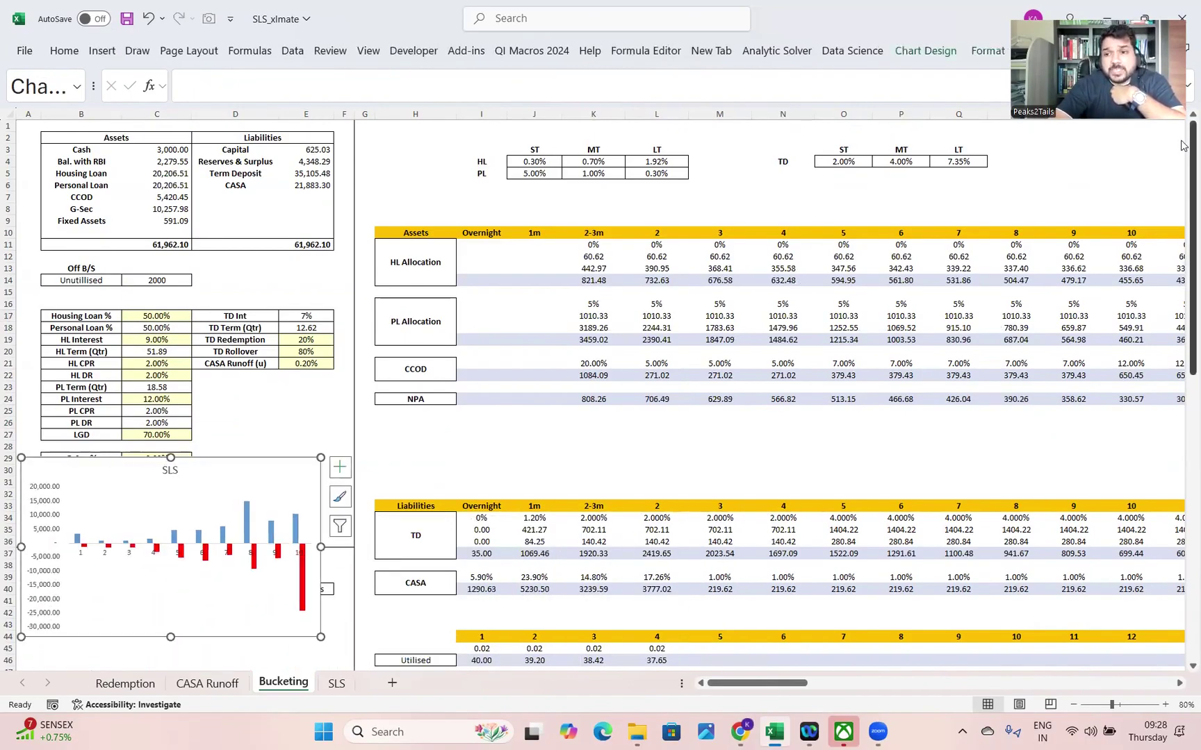
scroll(817, 353, "down", 12)
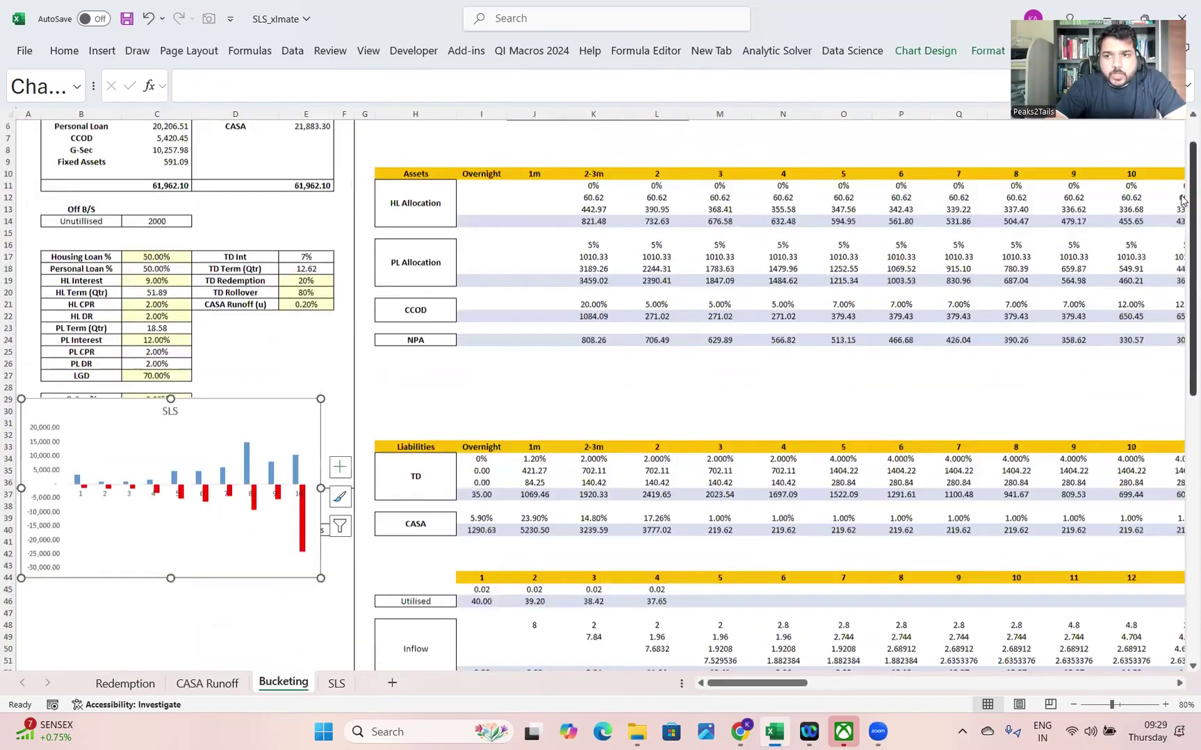
Move the SLS chart off the cumulative mismatch summary and set the Housing Loan % in C17 to 100%, checking the survival horizon
scroll(425, 372, "up", 12)
left_click_drag(131, 471, 607, 498)
left_click(169, 318)
left_click(315, 585)
left_click(172, 318)
type("100")
key("Return")
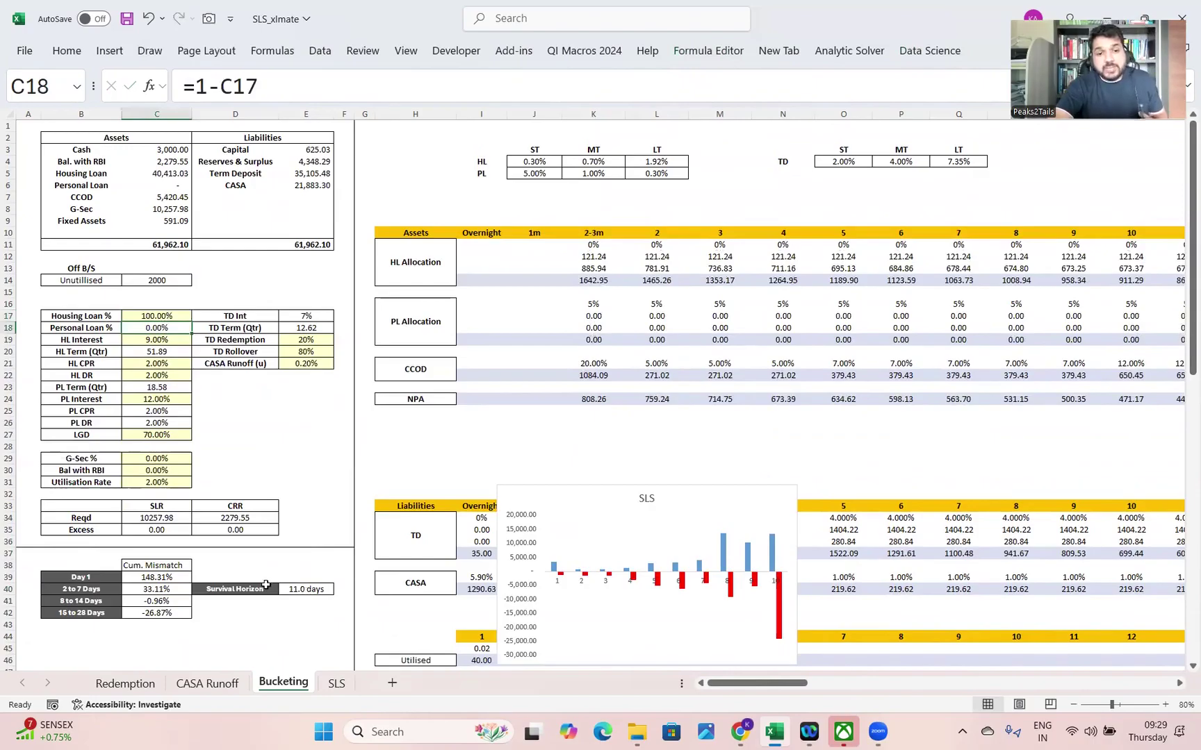
left_click(159, 314)
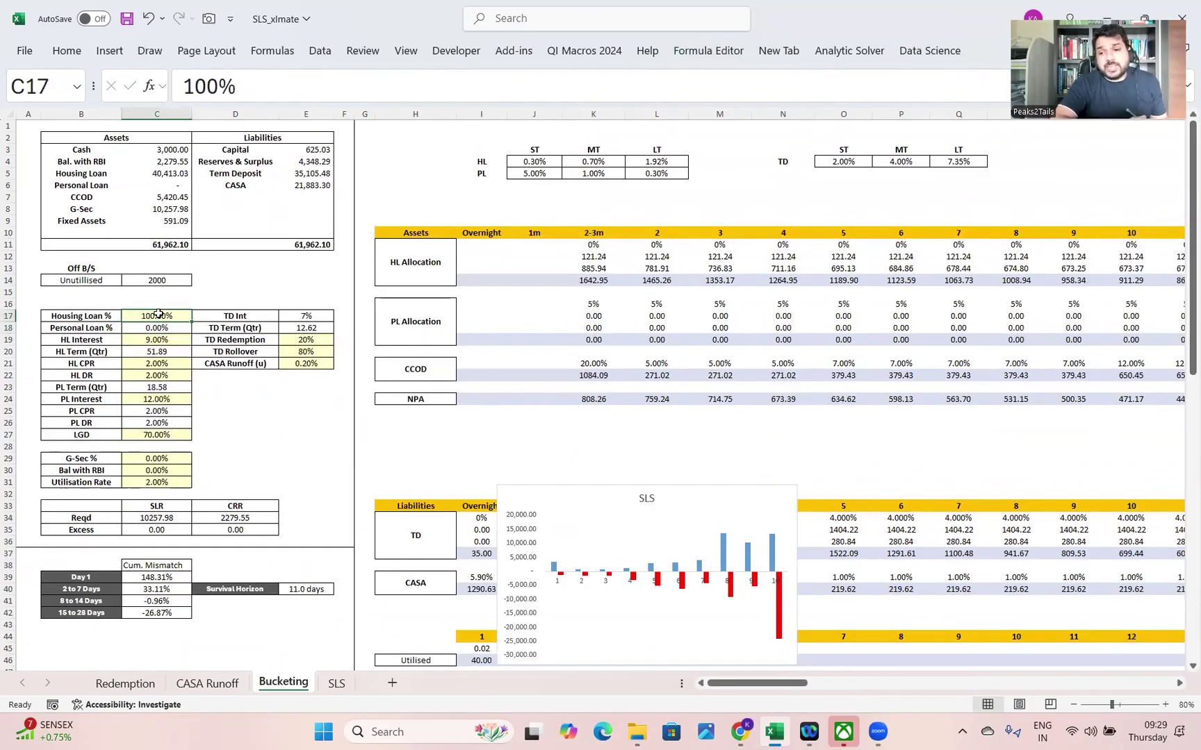
left_click(321, 596)
Set the Housing Loan % in C17 back to 50% and move the SLS chart back over the cumulative mismatch summary
left_click(178, 317)
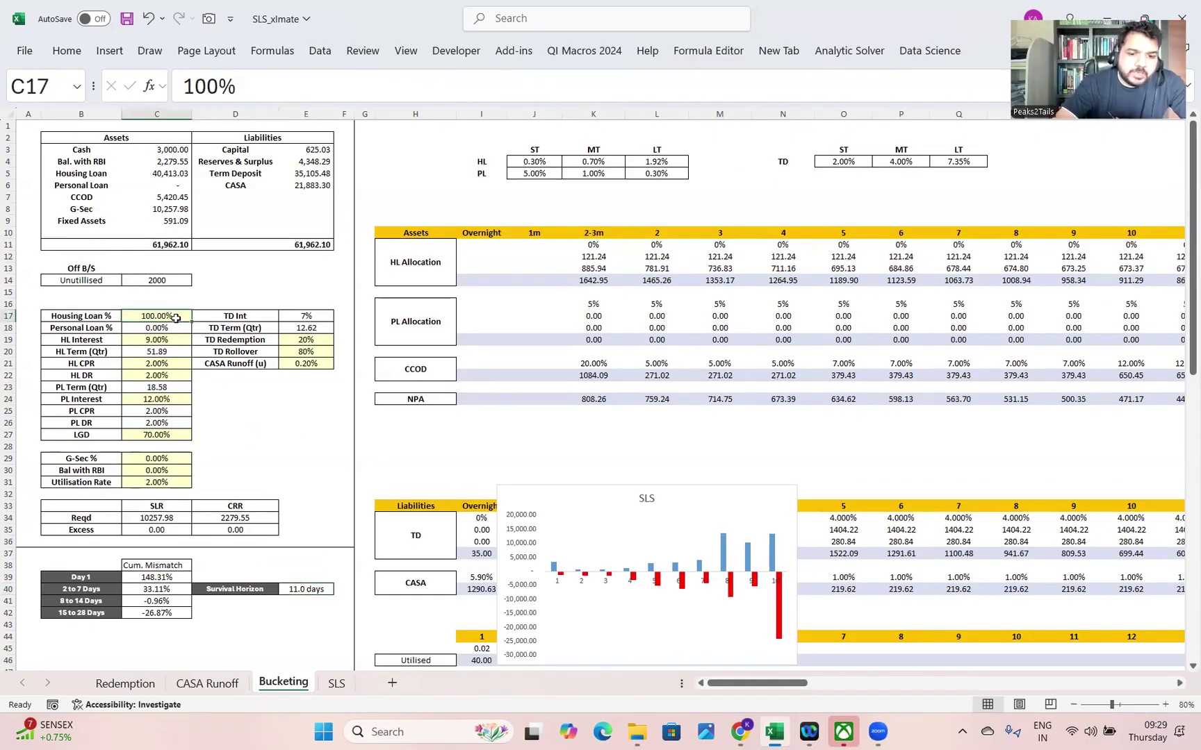
type("50")
left_click(272, 466)
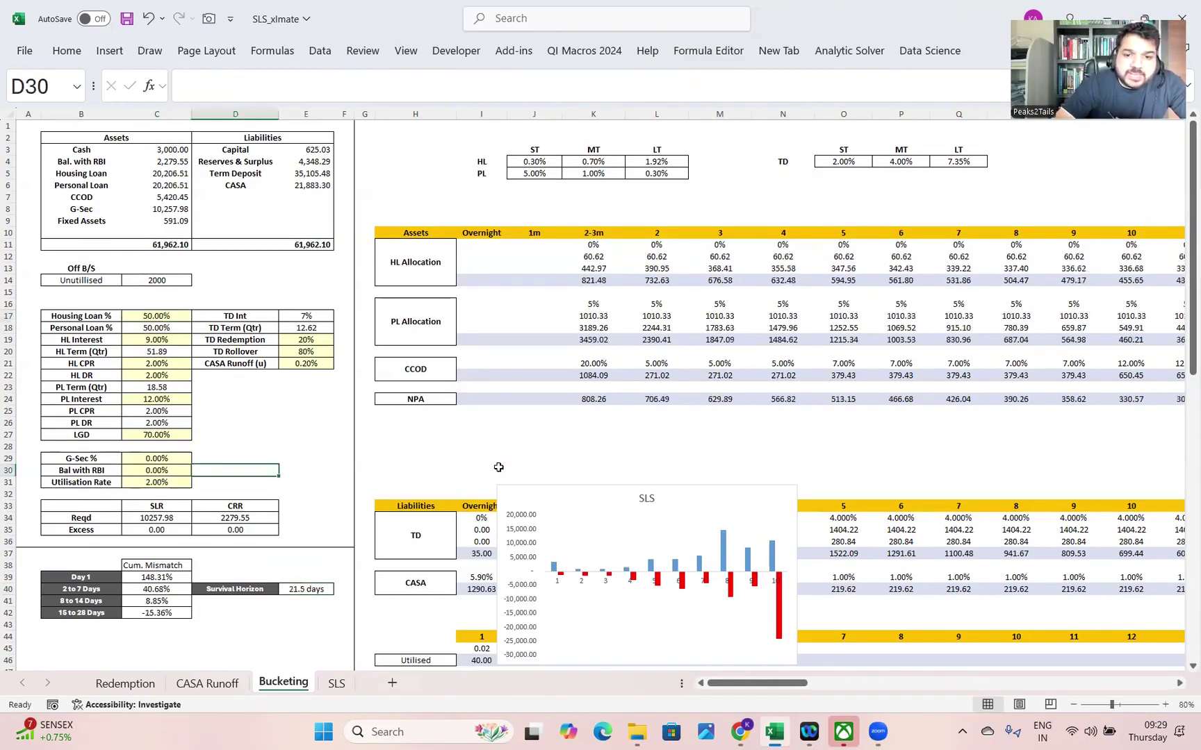
left_click_drag(531, 489, 61, 500)
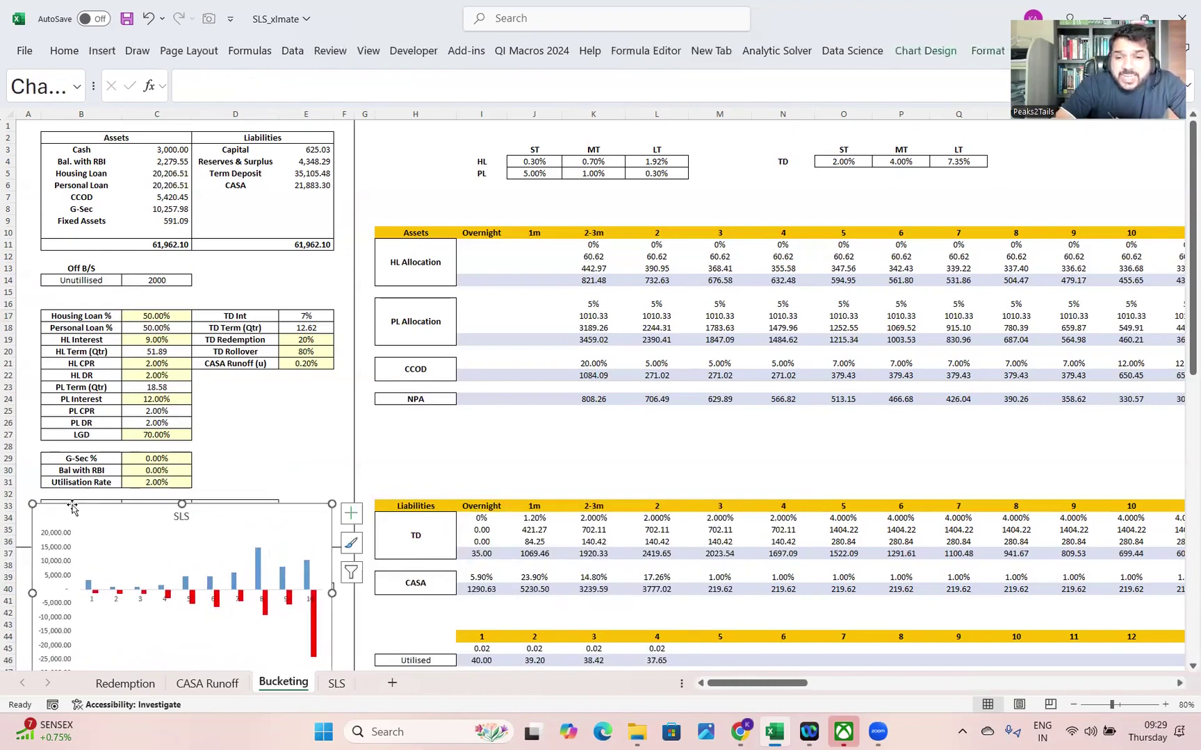
Examine the cumulative mismatch results for every housing loan share in the HL sensitivity table
left_click_drag(1187, 213, 1182, 280)
scroll(555, 383, "down", 13)
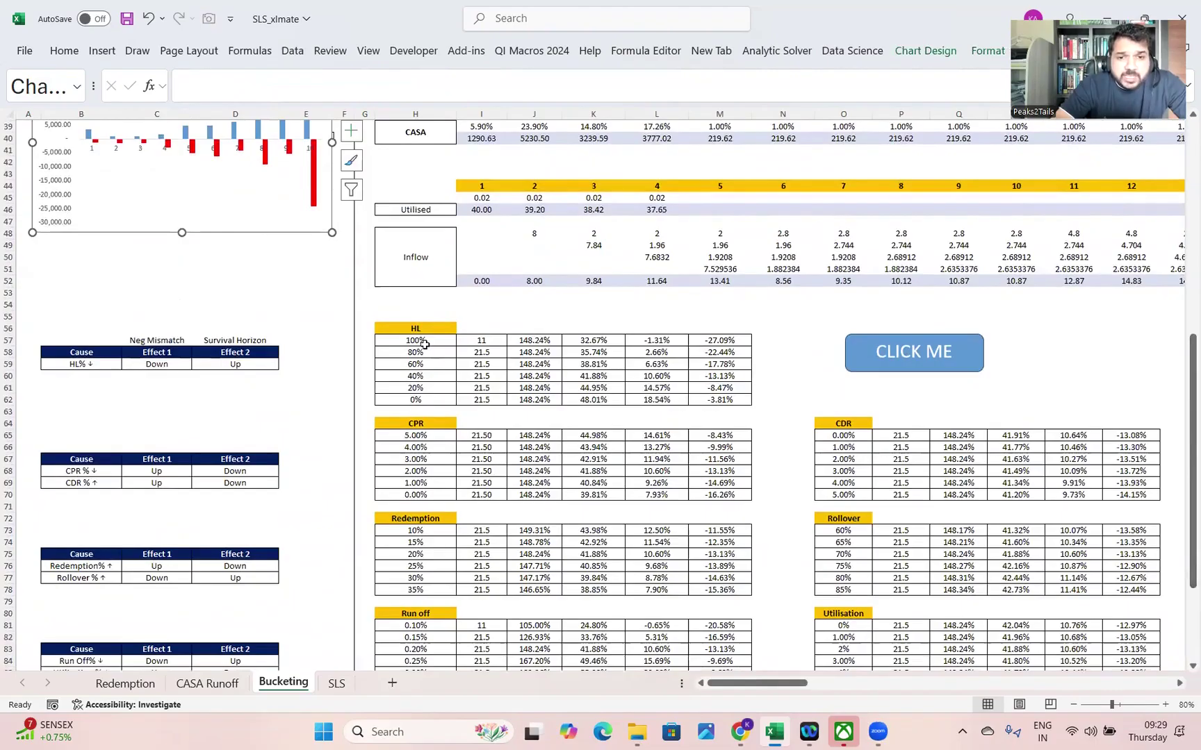
left_click_drag(541, 329, 719, 335)
left_click_drag(549, 340, 725, 400)
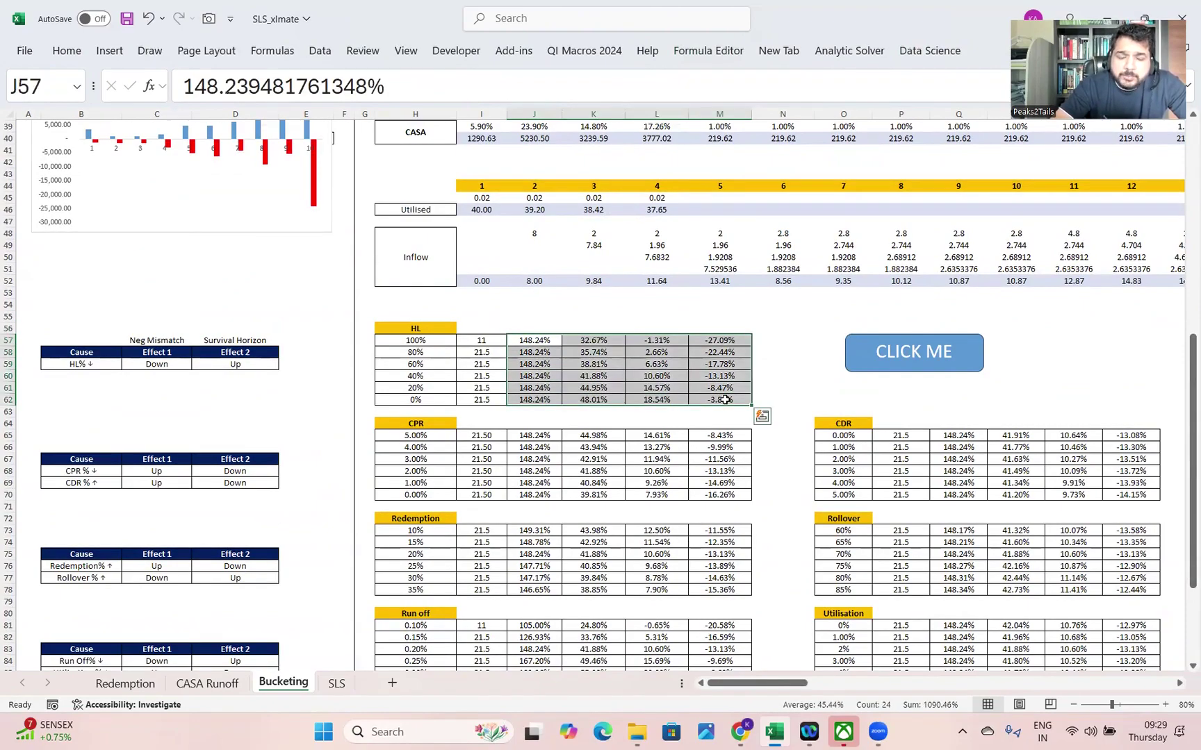
left_click_drag(556, 345, 702, 401)
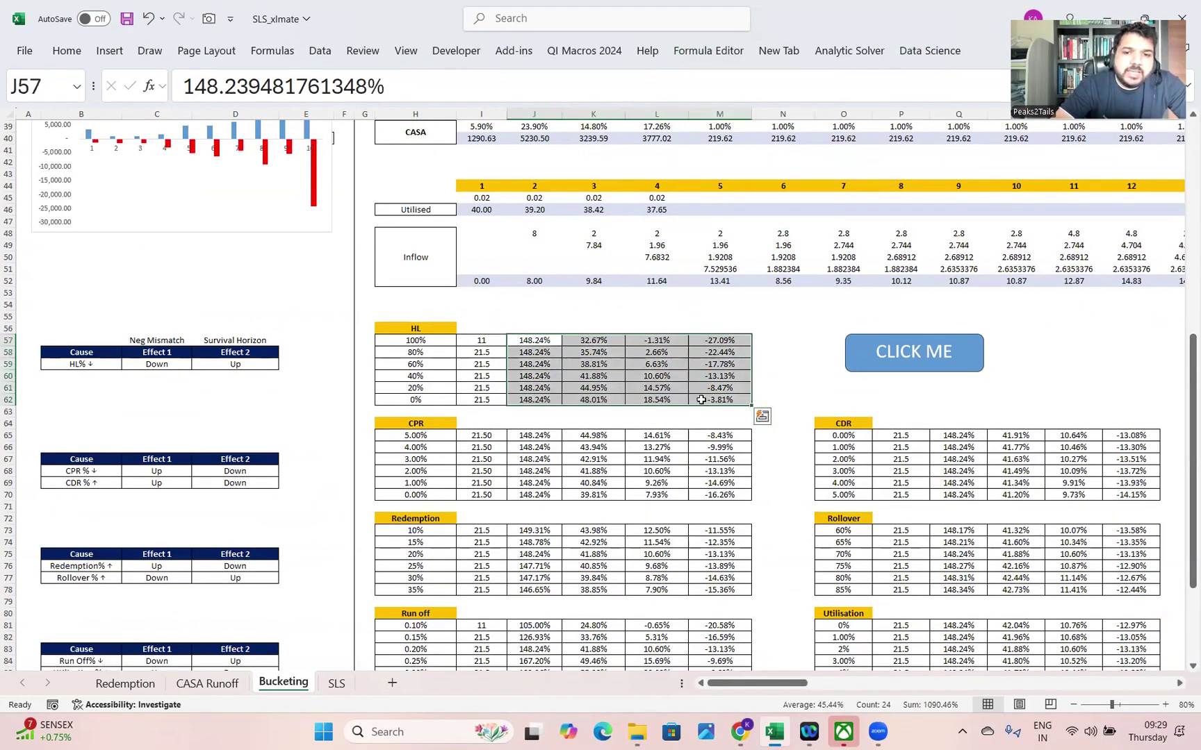
Compare the HL table's survival horizons and 0% share mismatches with the effects listed for a falling HL%
left_click_drag(470, 342, 479, 398)
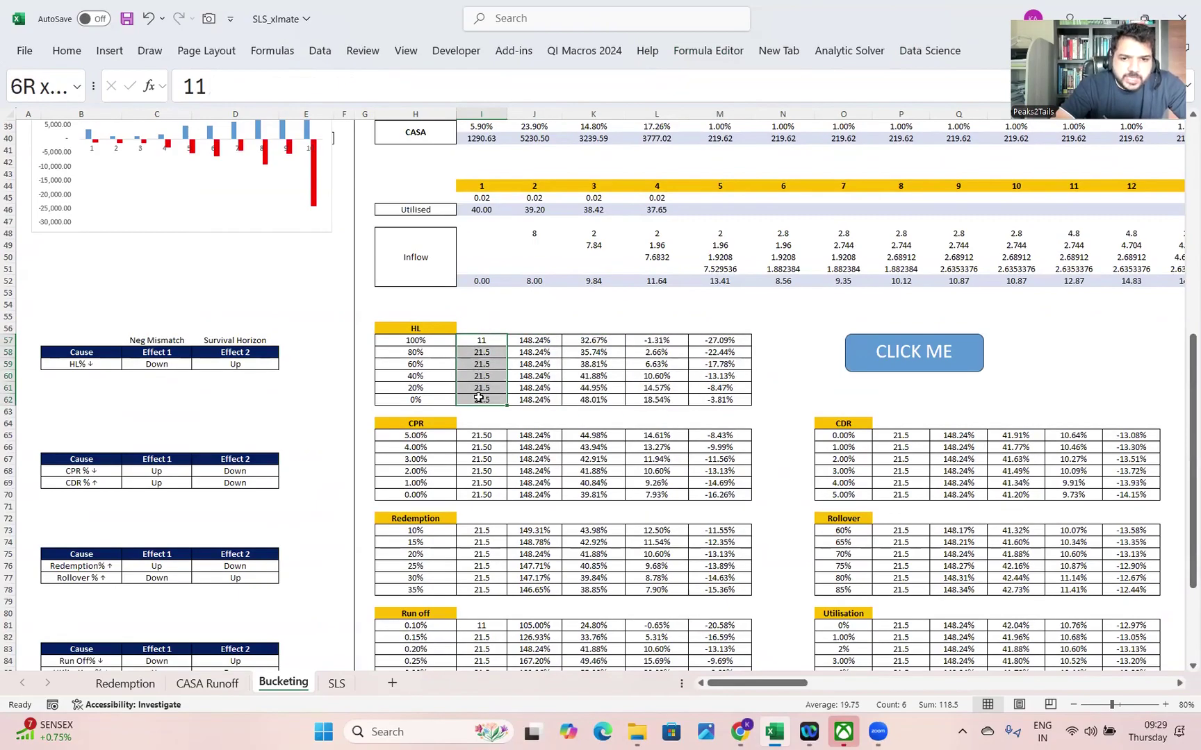
left_click_drag(415, 341, 421, 401)
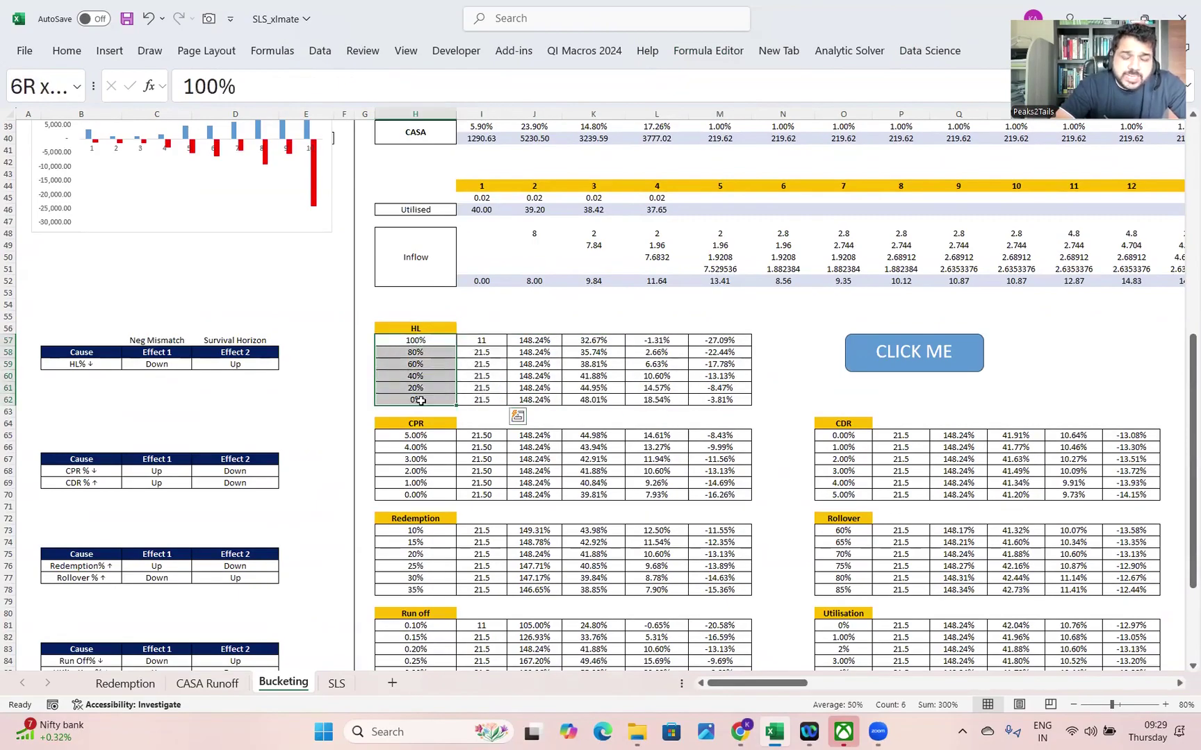
left_click_drag(479, 342, 485, 400)
left_click(244, 365)
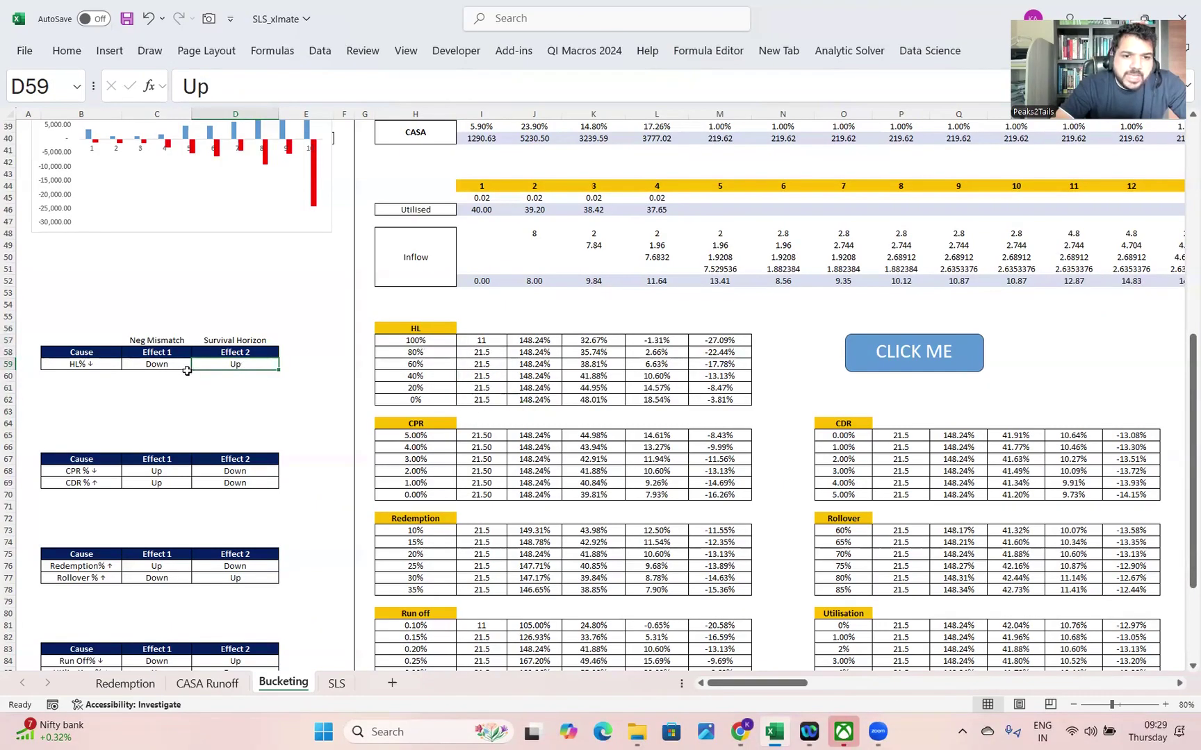
left_click_drag(535, 400, 720, 404)
left_click_drag(405, 340, 413, 395)
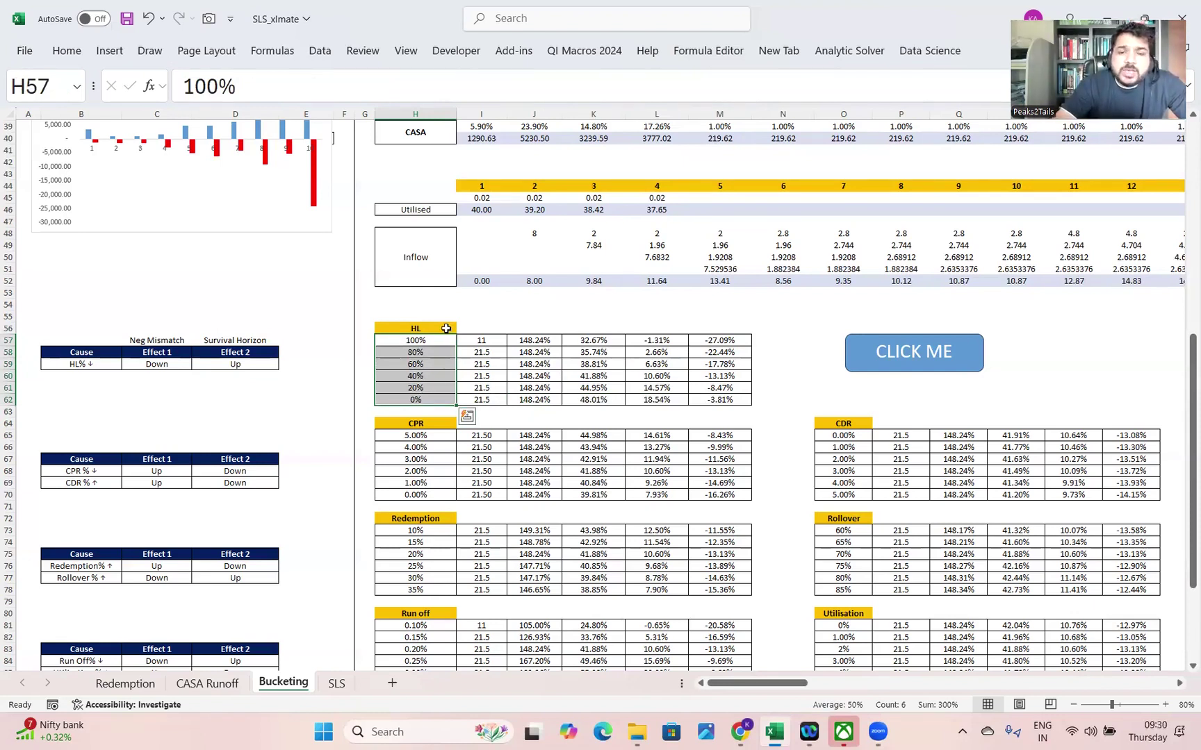
Compare the CPR sensitivity table, especially the final bucket's mismatches, with the effects listed for a falling CPR %
mouse_move(1185, 353)
left_mouse_down()
mouse_move(1182, 402)
mouse_move(1182, 350)
left_mouse_up()
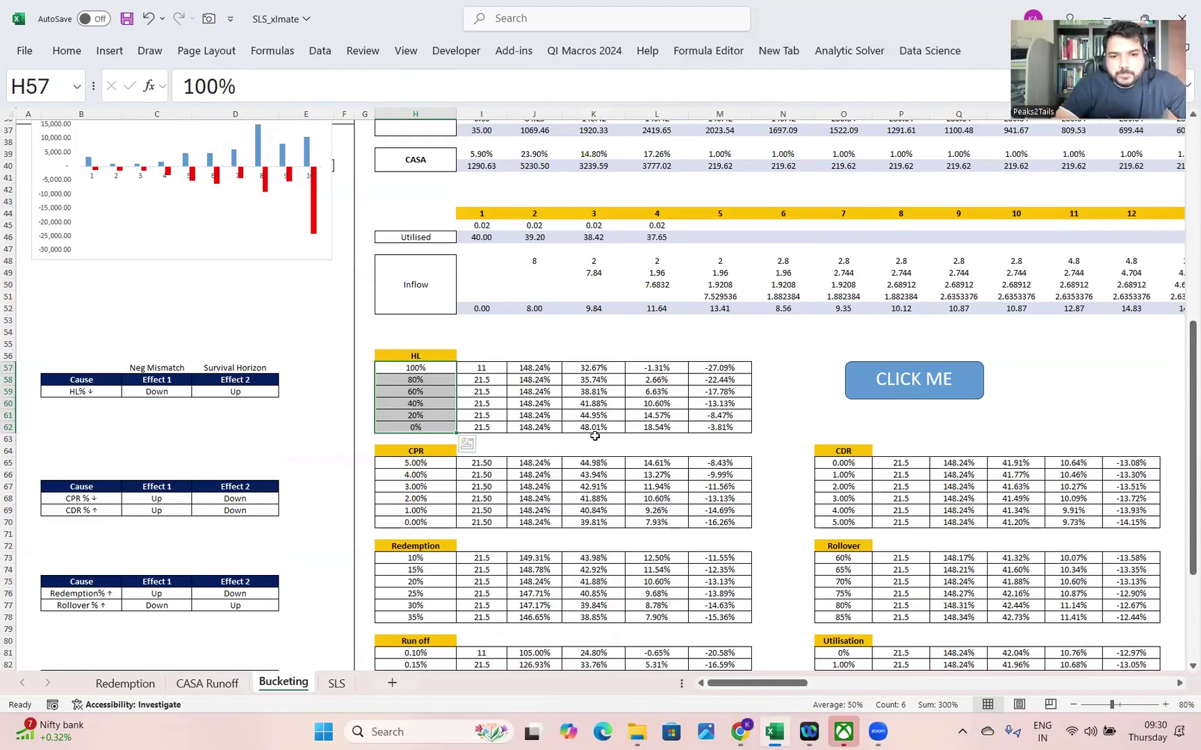
left_click_drag(1185, 366, 1184, 416)
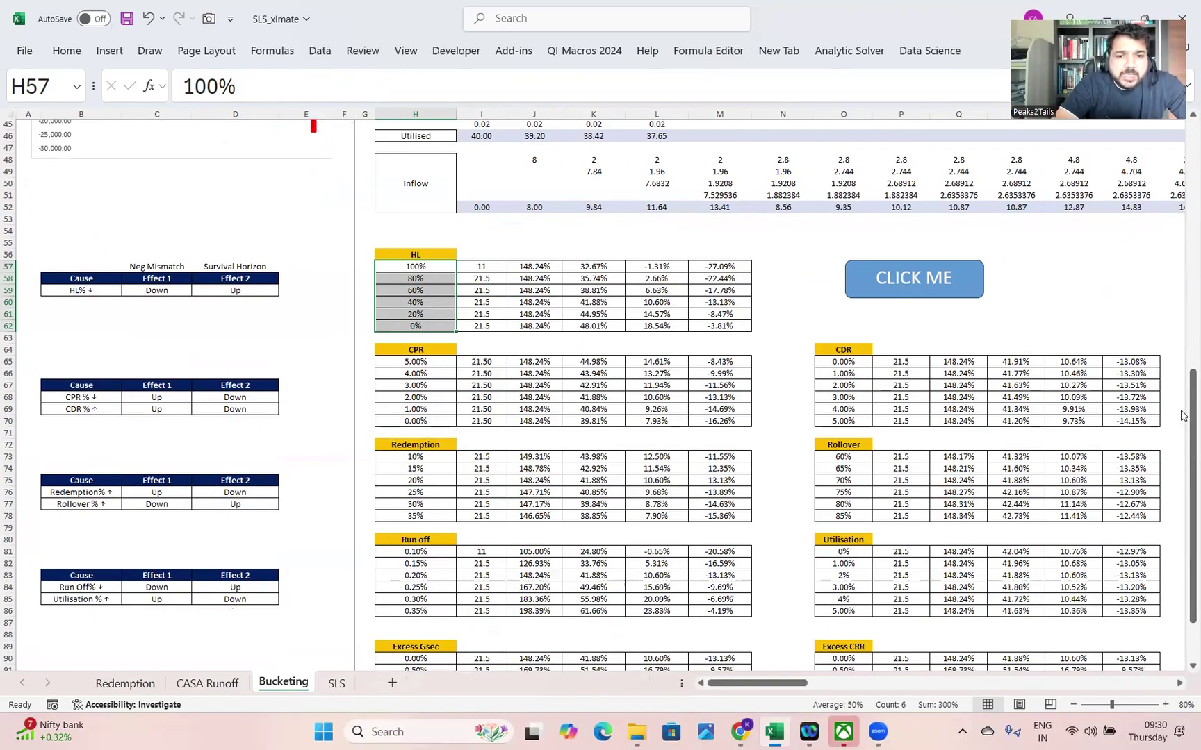
left_click_drag(411, 364, 414, 421)
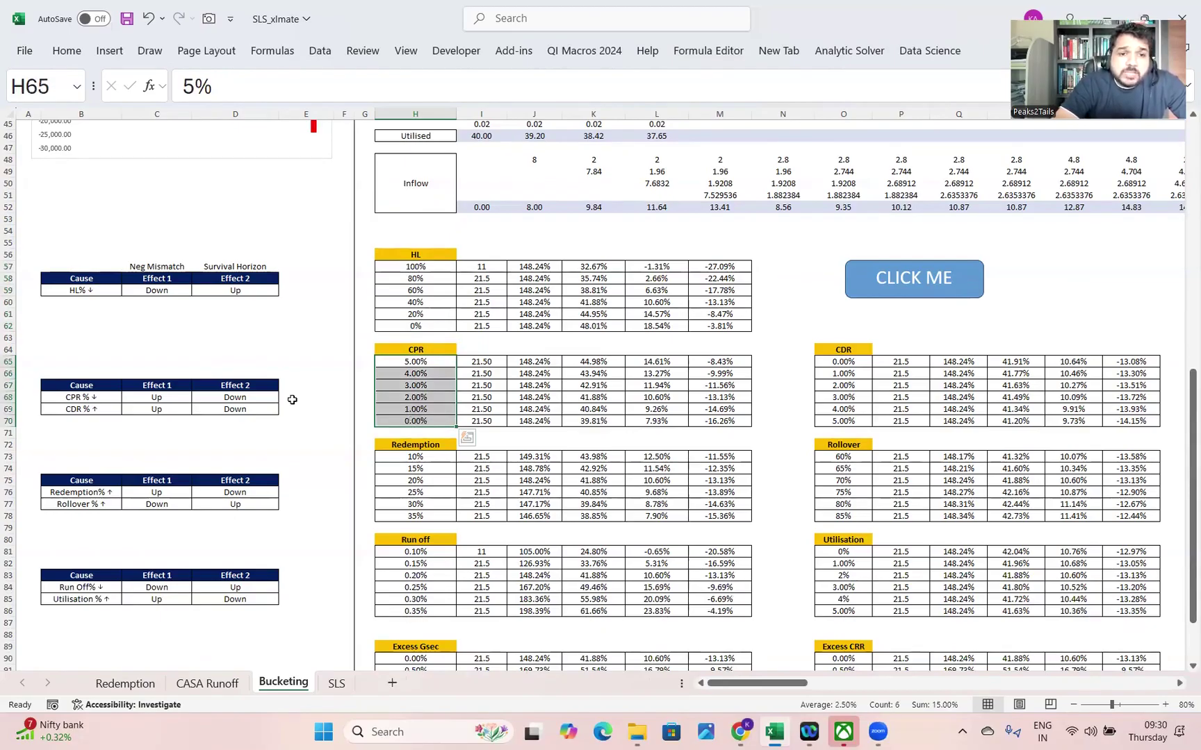
left_click(257, 395)
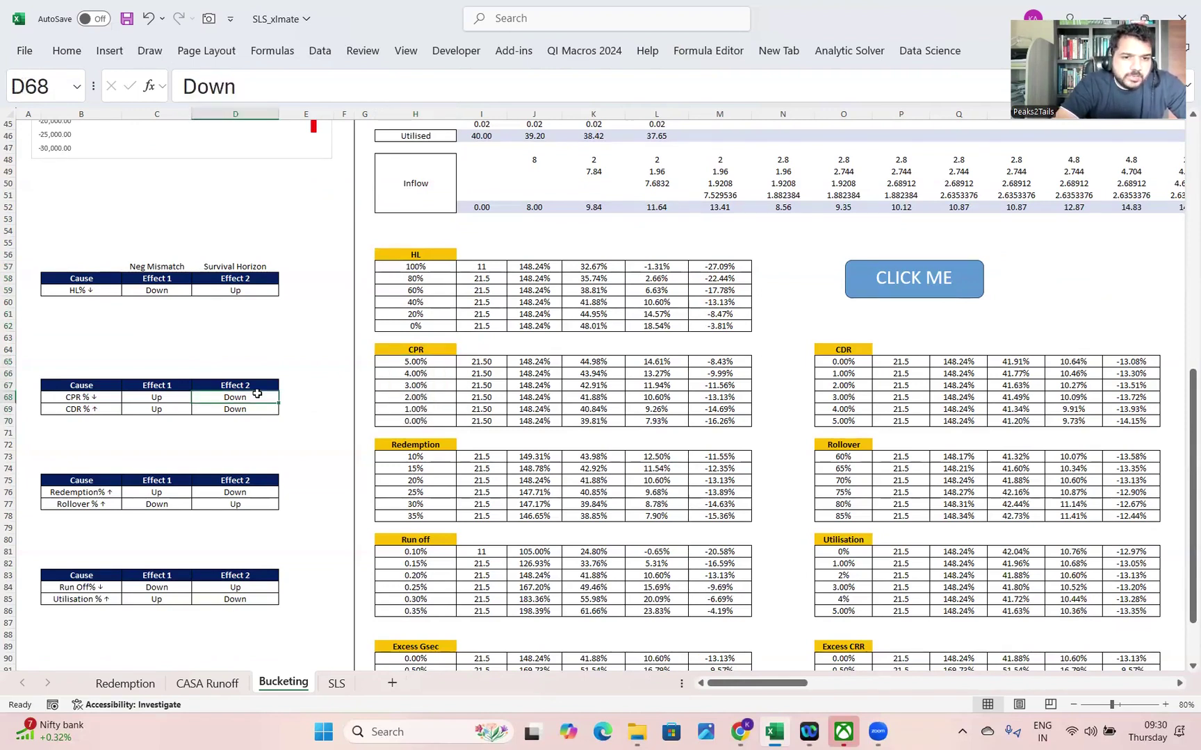
left_click(175, 398)
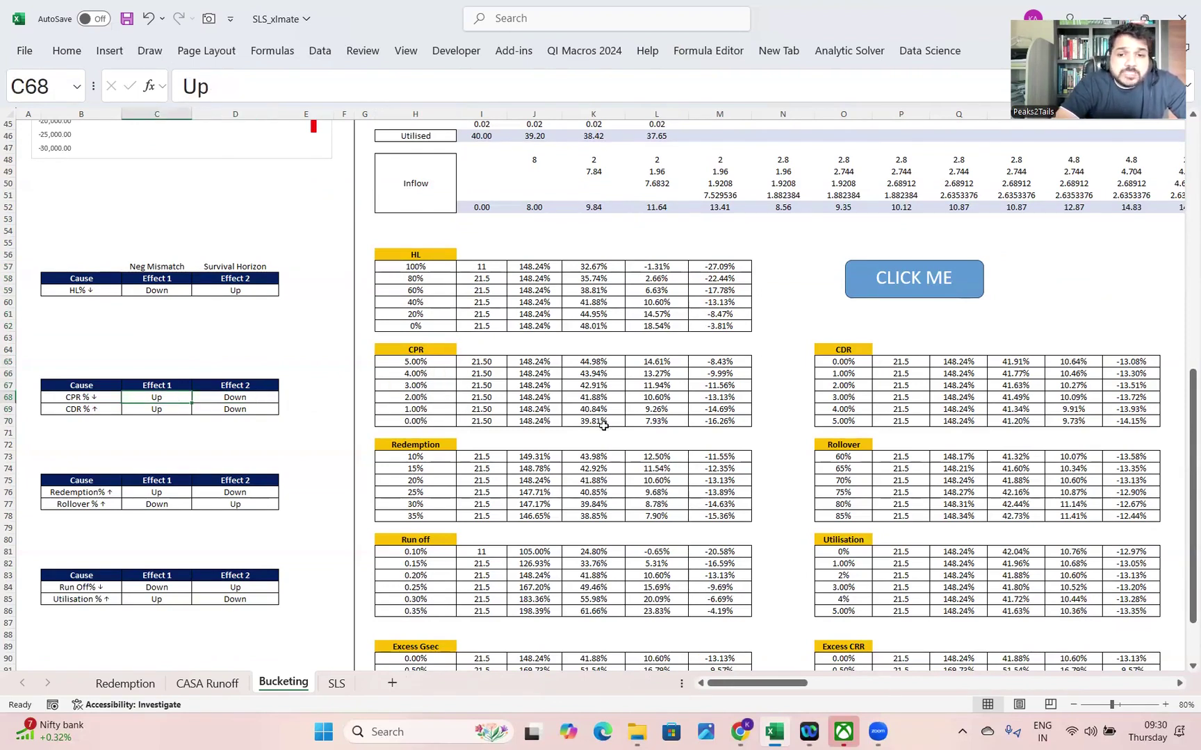
left_click(546, 422)
left_click_drag(547, 421, 695, 421)
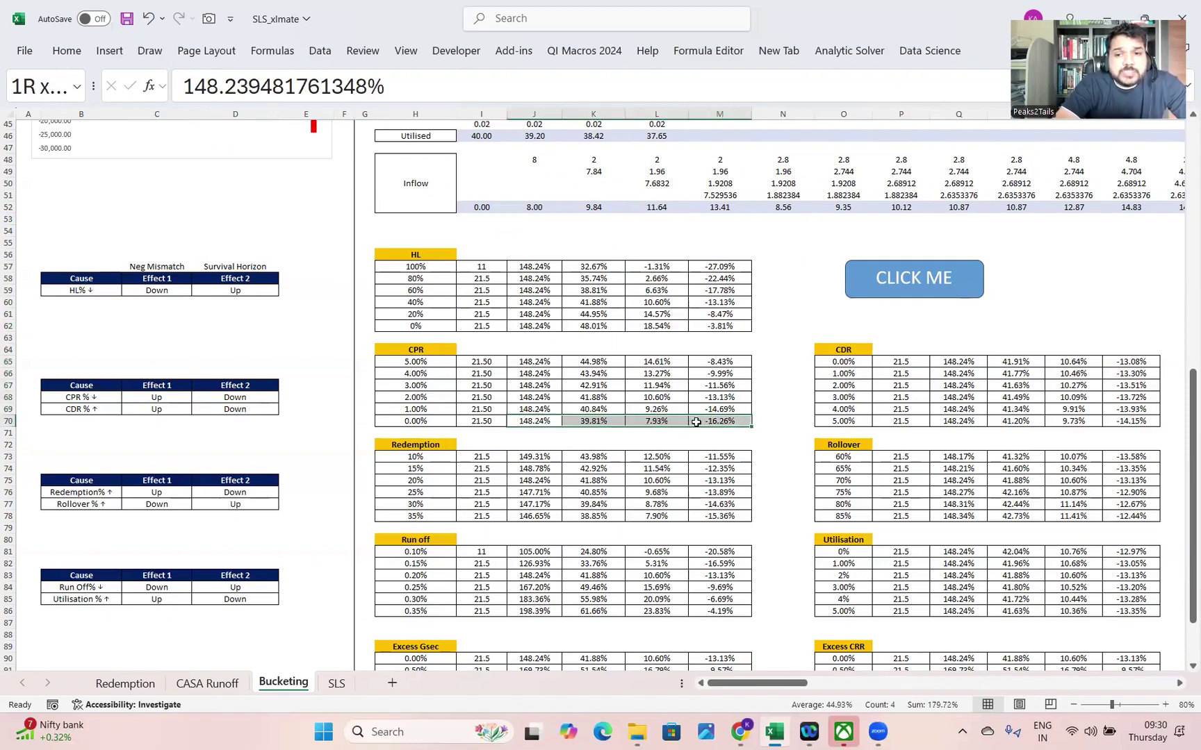
left_click_drag(713, 363, 716, 422)
Examine the CDR sensitivity table's survival horizons and the cumulative mismatches at a 5% CDR
left_click_drag(784, 688, 747, 682)
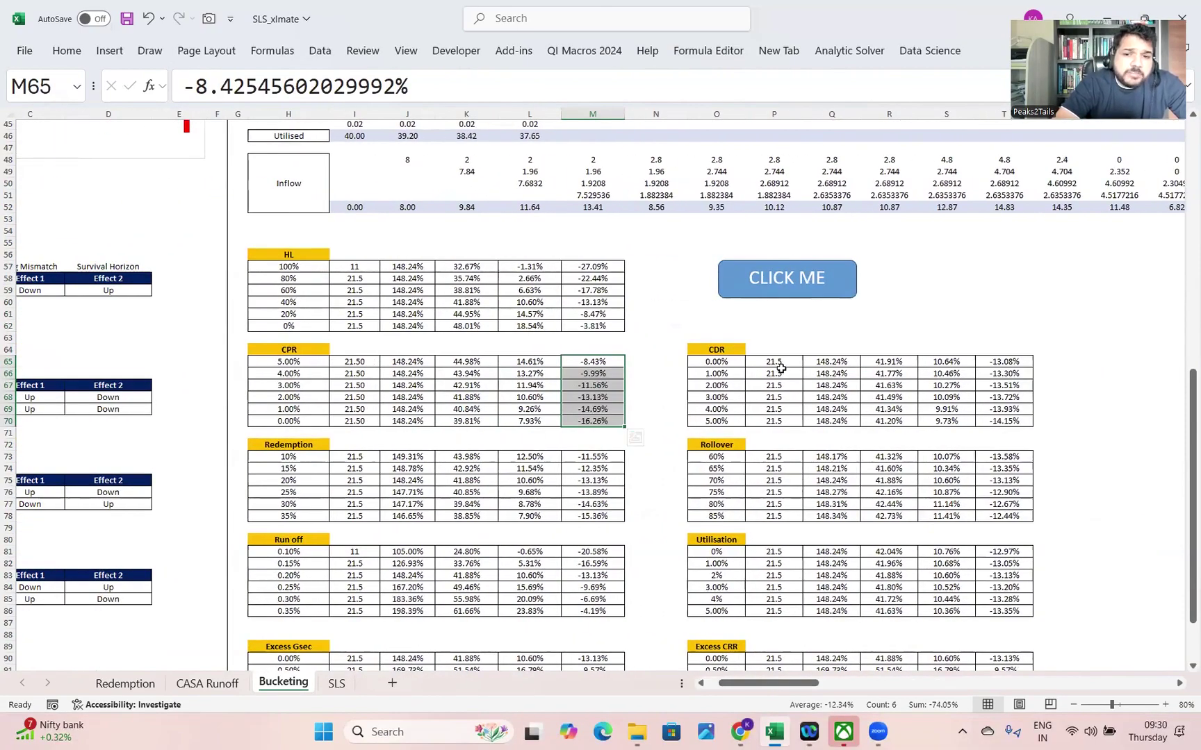
left_click_drag(777, 363, 777, 421)
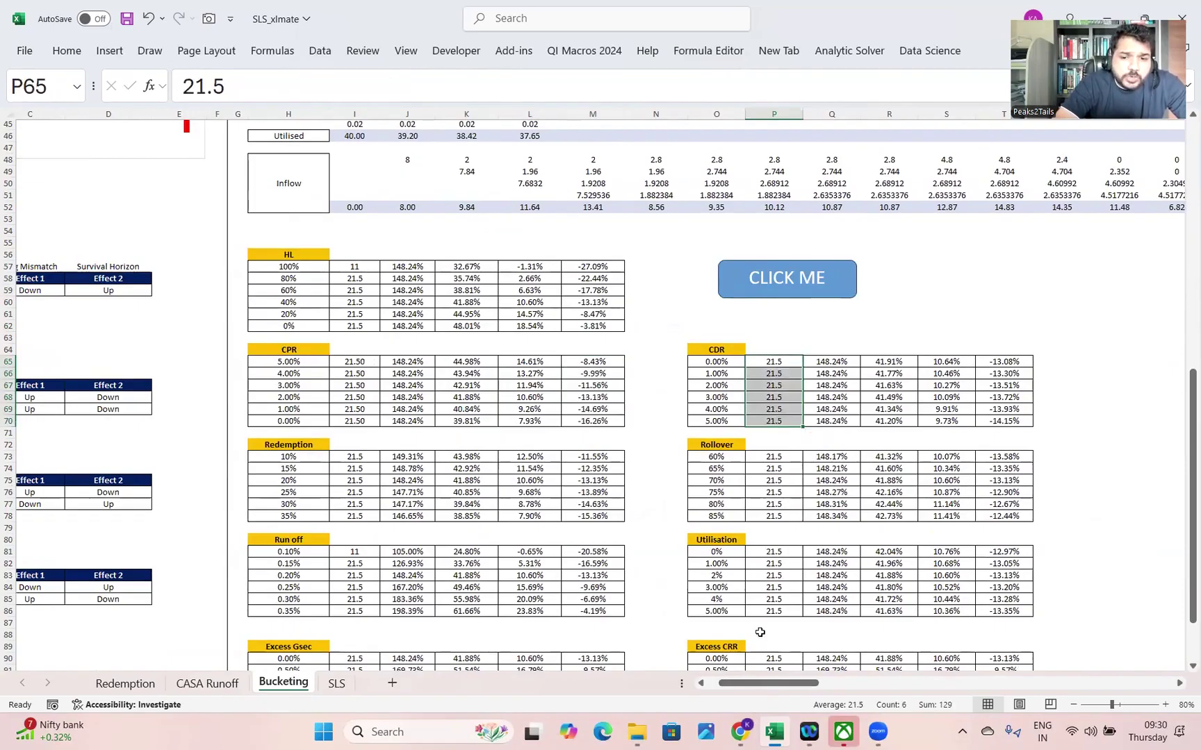
mouse_move(754, 685)
left_mouse_down()
mouse_move(740, 688)
mouse_move(777, 685)
left_mouse_up()
left_click_drag(528, 421, 687, 421)
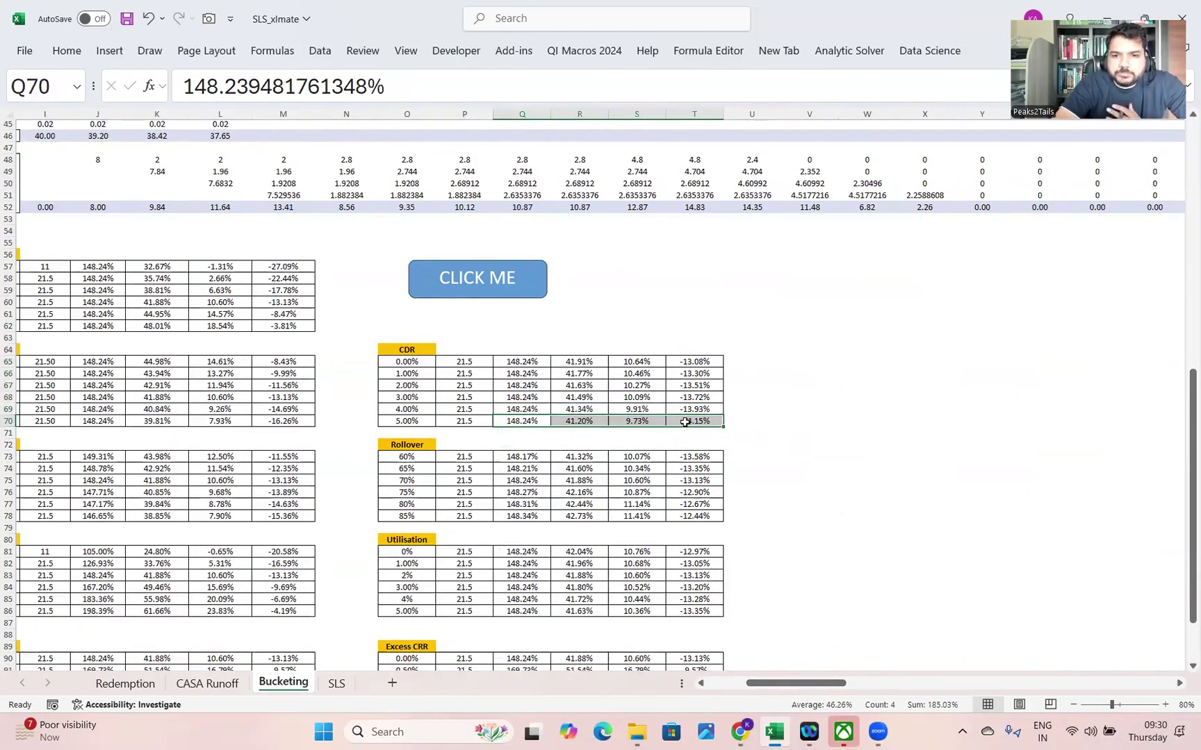
Review the cause-and-effect rows for CPR % and CDR % against the final-bucket mismatch at 0% CPR
left_click_drag(785, 688, 746, 688)
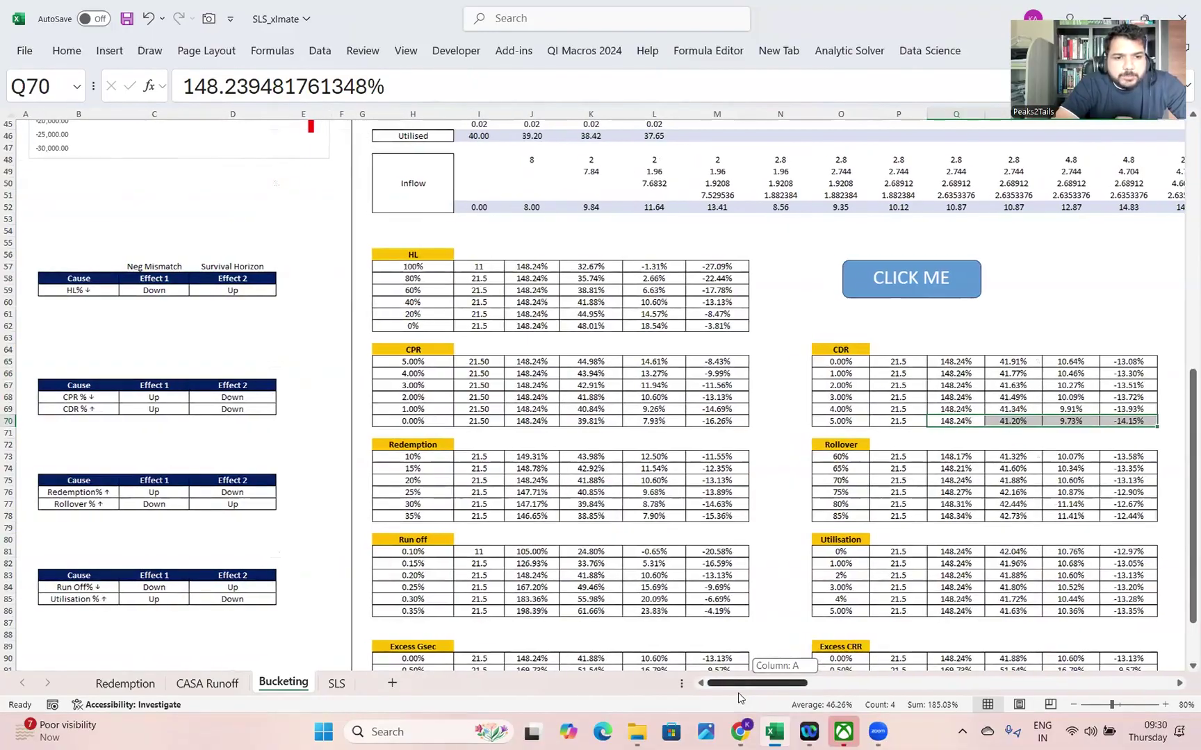
left_click(59, 397)
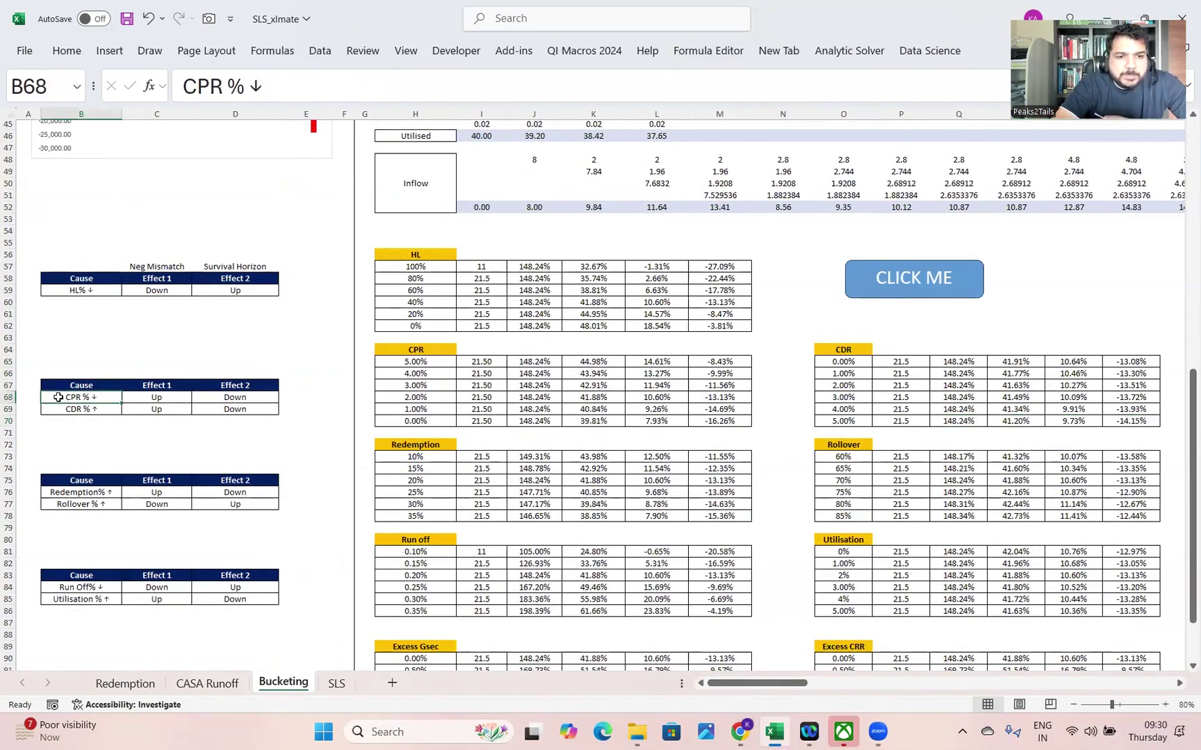
left_click(215, 398)
left_click(102, 410)
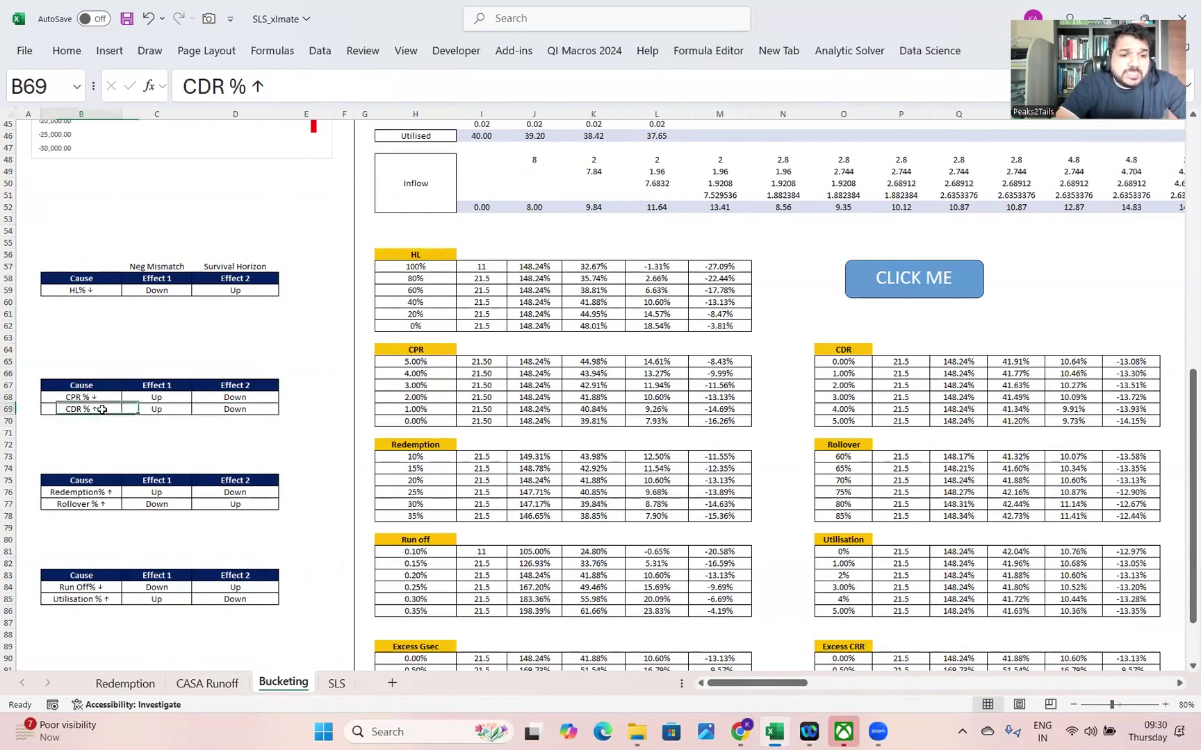
left_click(221, 411)
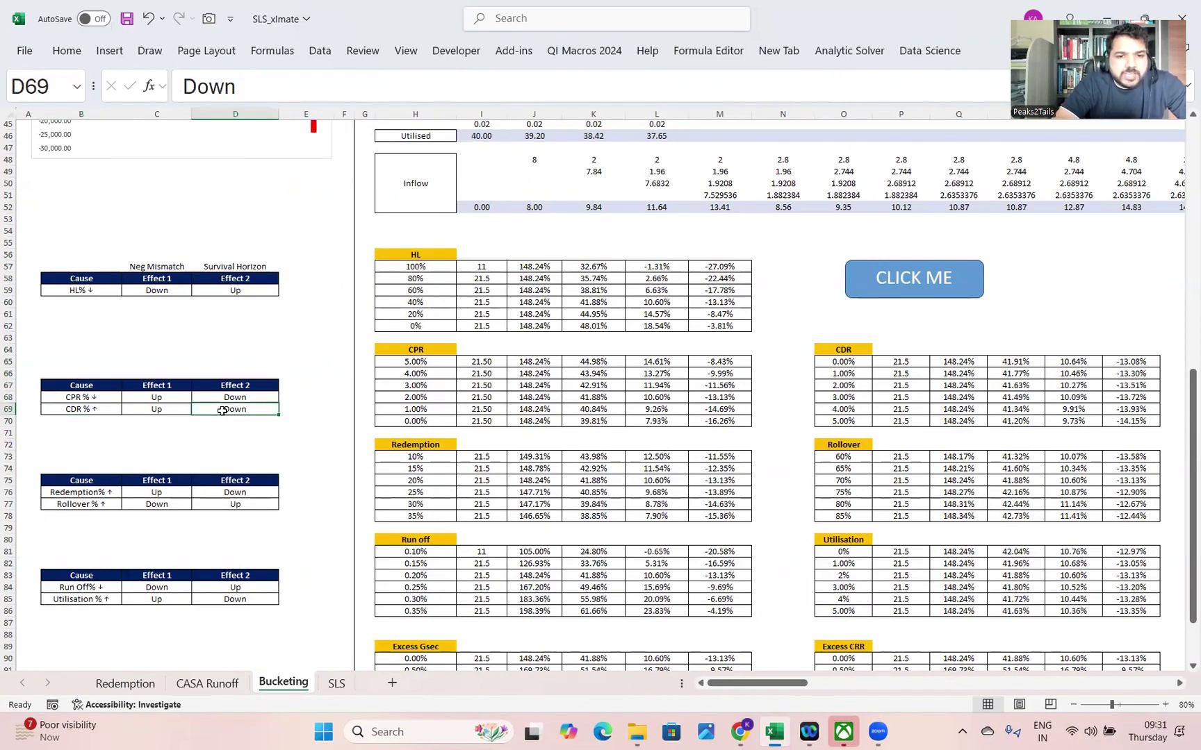
left_click(150, 410)
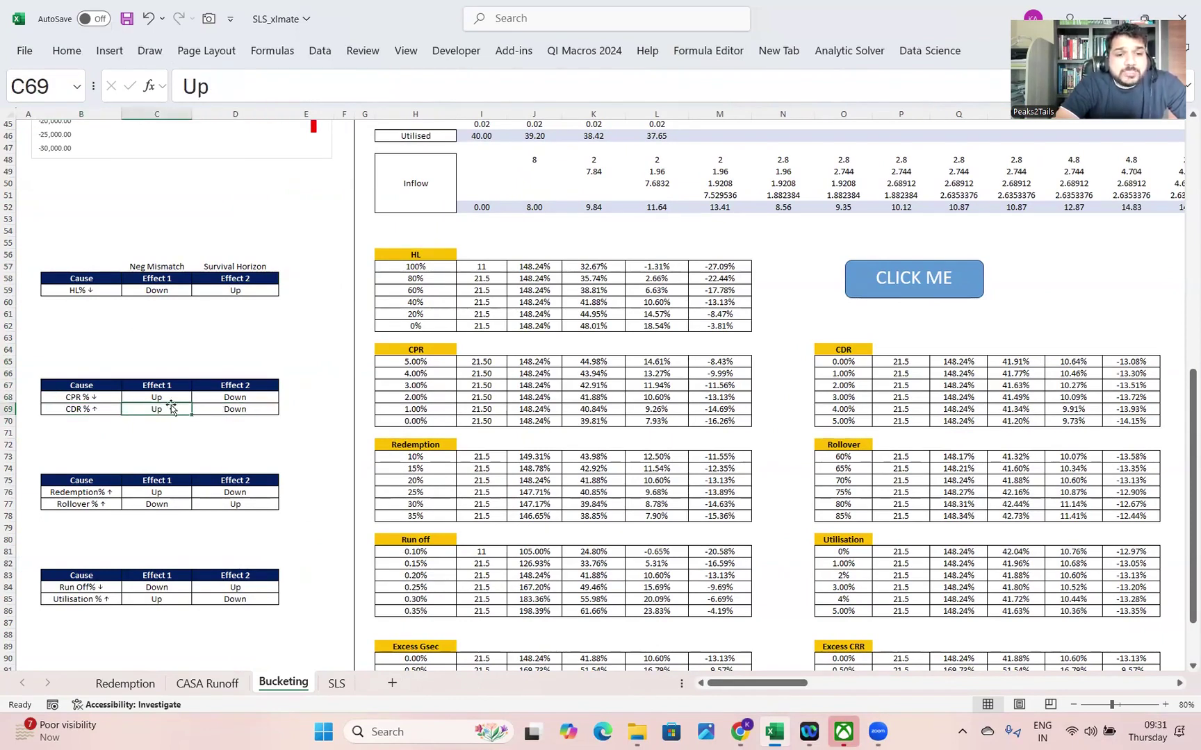
left_click(721, 422)
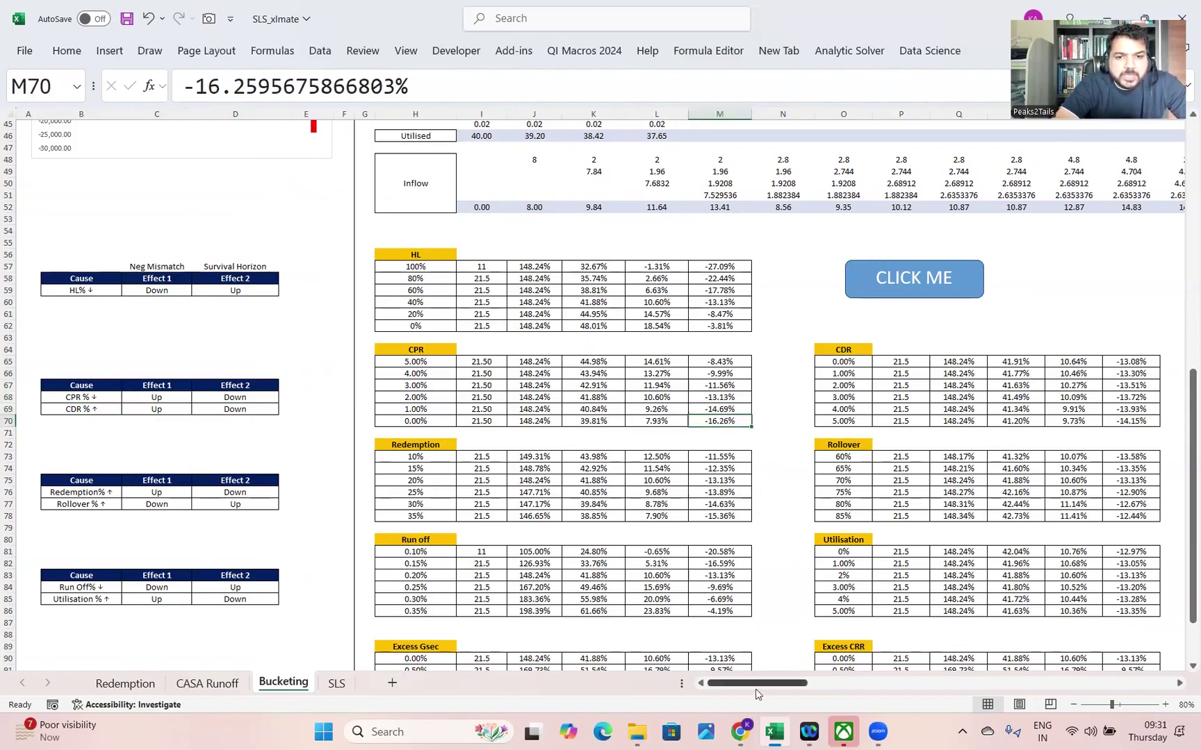
Examine the Redemption rates and their final-bucket mismatch at 35%, plus the full results of the Rollover table
left_click_drag(432, 459, 438, 519)
left_click(734, 514)
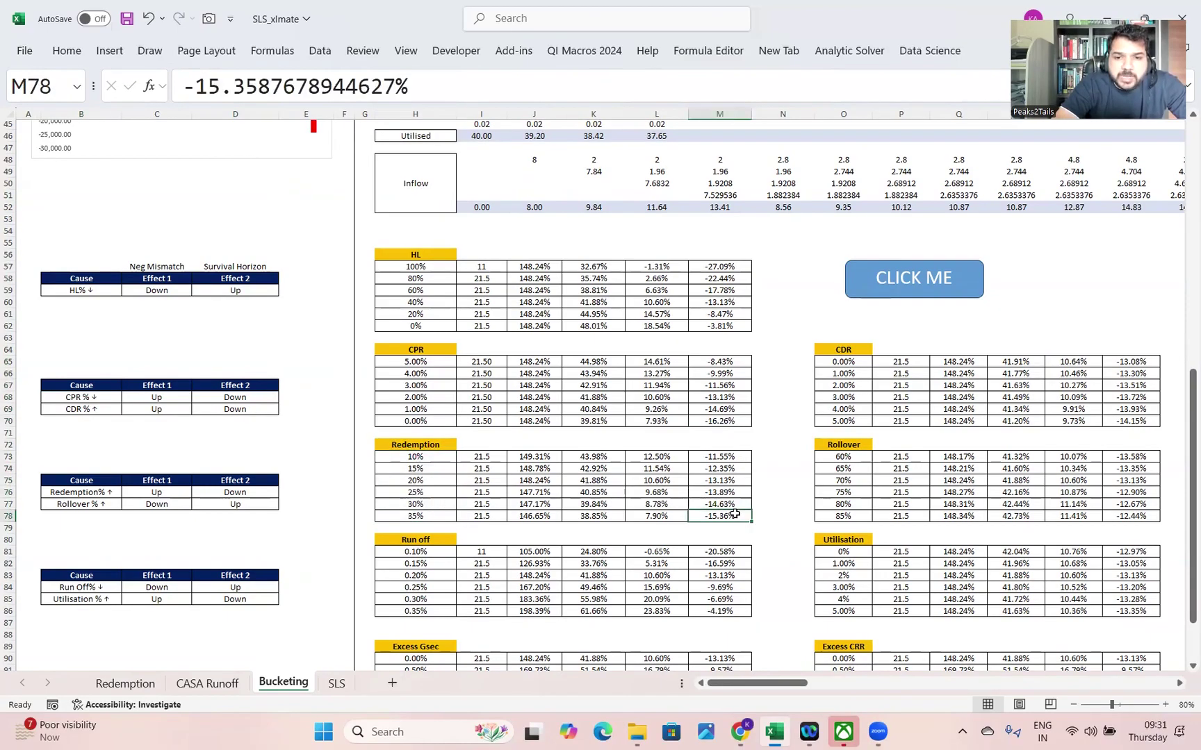
left_click_drag(758, 684, 790, 683)
left_click_drag(762, 516, 592, 515)
left_click_drag(513, 459, 756, 512)
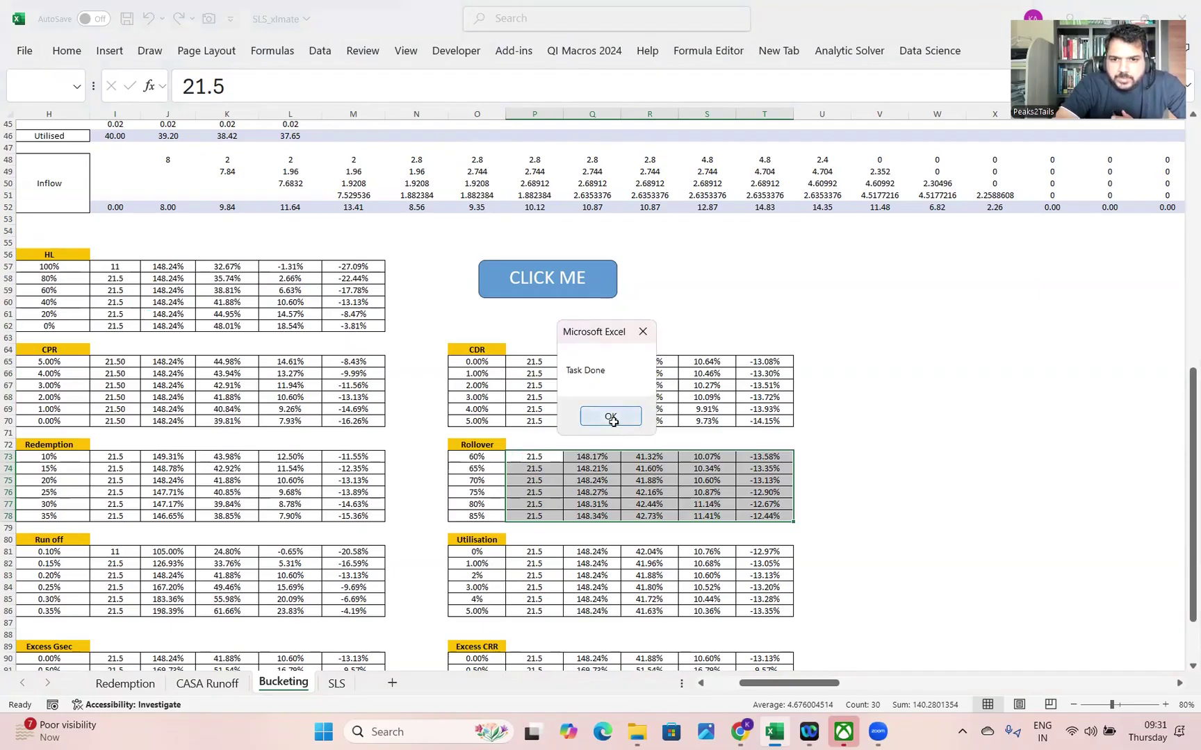
Acknowledge the finished sensitivity table refresh, check the assumptions at the start of the sheet and return to the tables
left_click(611, 418)
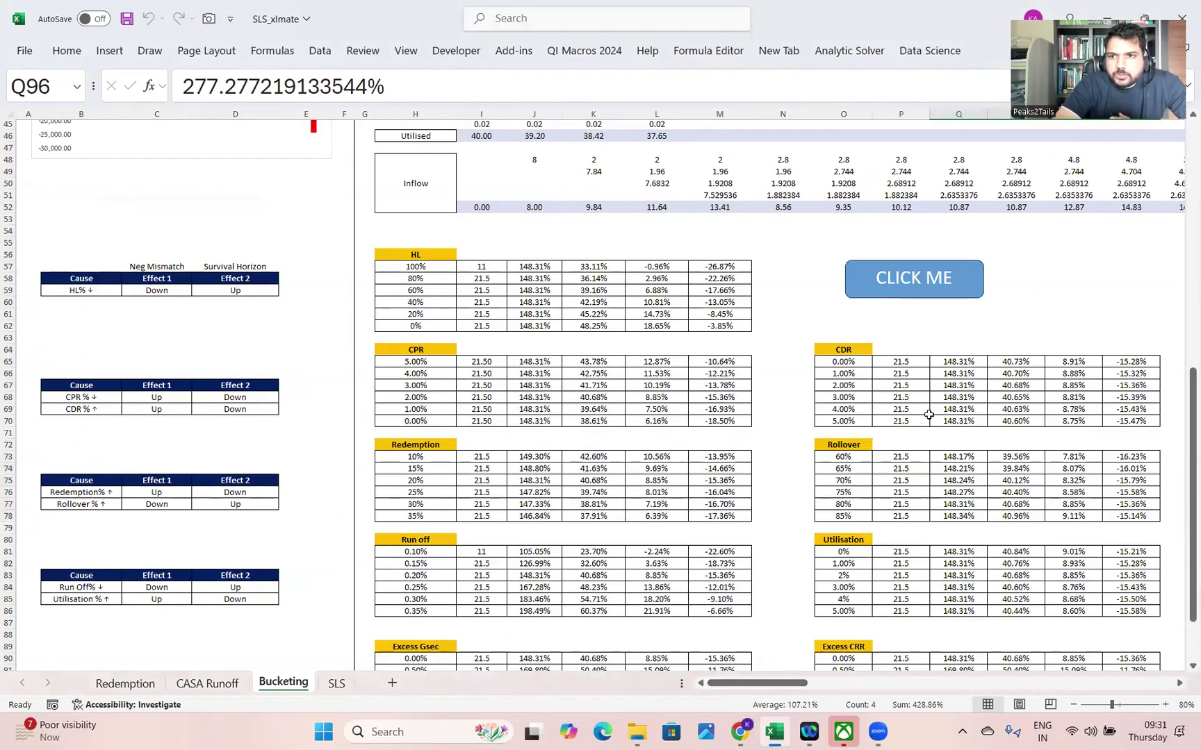
scroll(1181, 157, "up", 15)
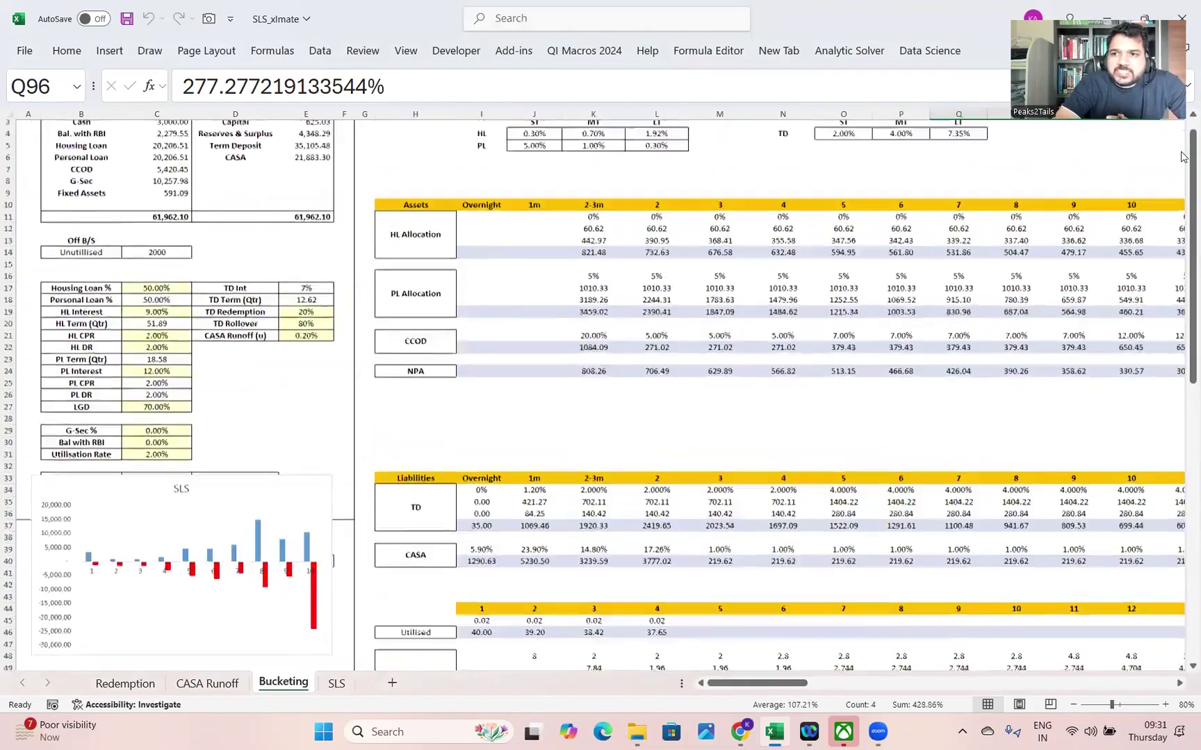
mouse_move(1181, 156)
left_mouse_down()
mouse_move(1181, 442)
mouse_move(1181, 139)
left_mouse_up()
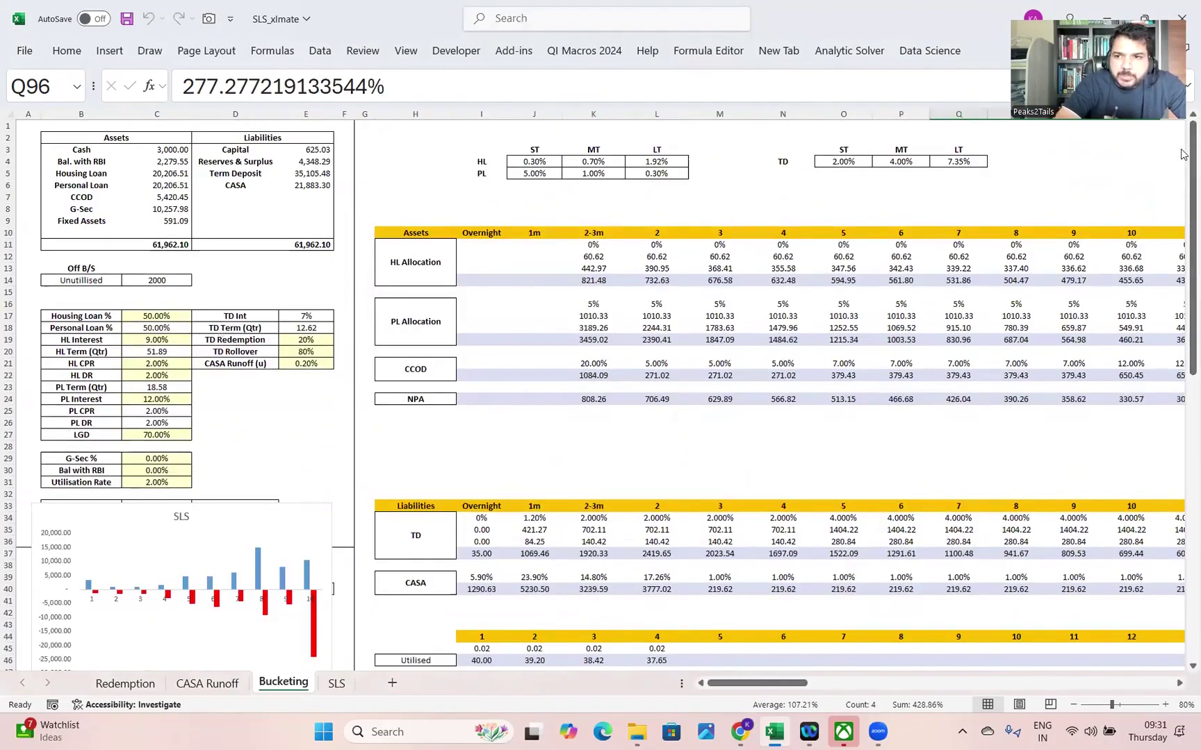
left_click_drag(1182, 141, 1181, 424)
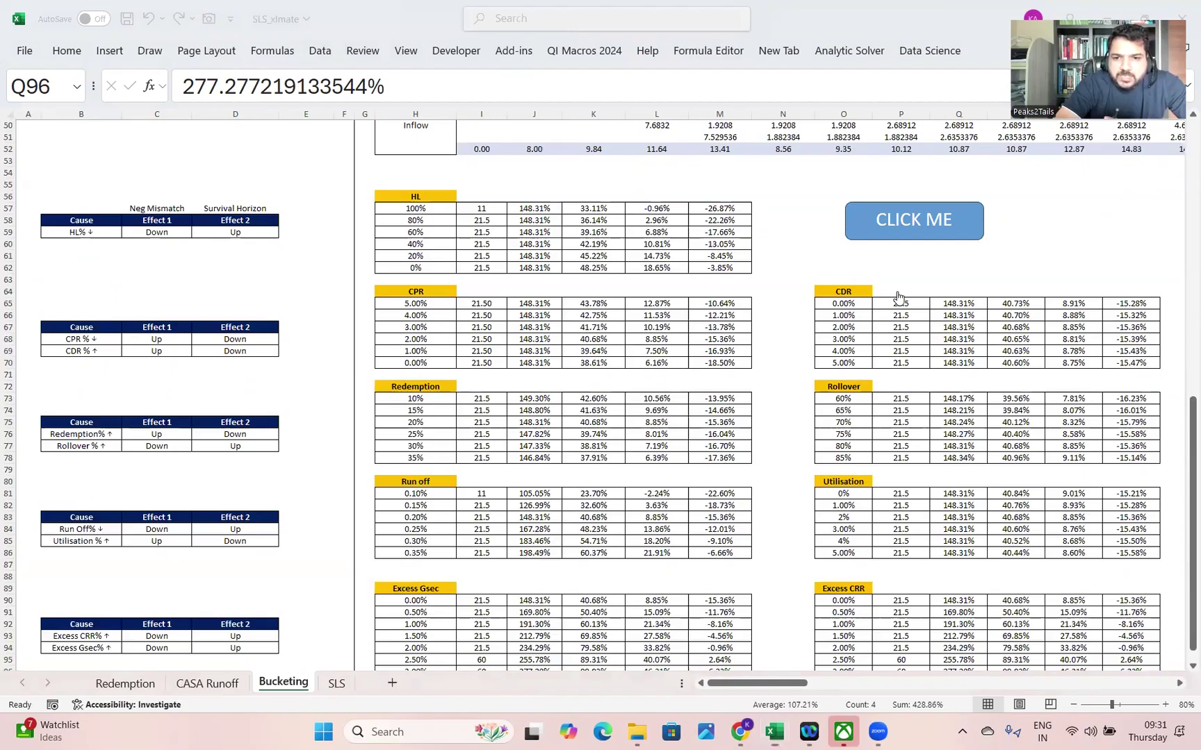
Compare the final-bucket mismatch at 35% redemption with the one at 85% rollover
left_click(718, 458)
left_click(820, 459)
left_click(1122, 461)
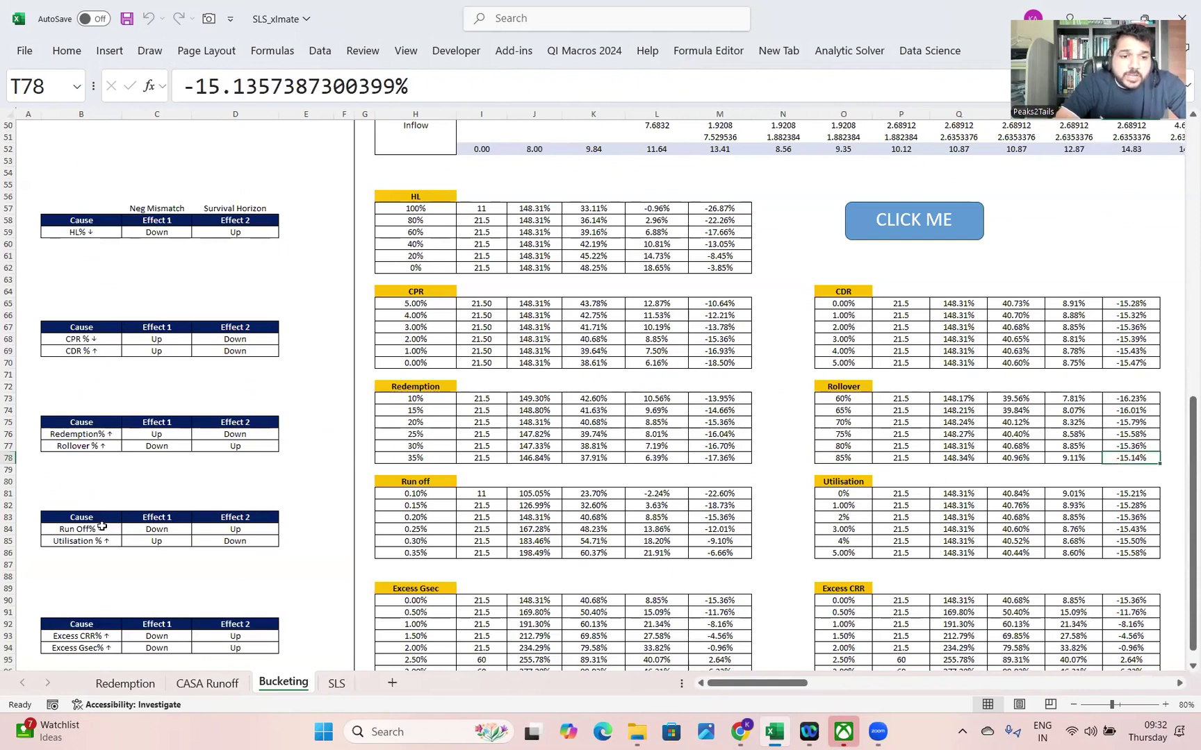
Examine the Run off rates with their survival horizon and mismatch results, plus the mismatches at 5.00% Utilisation
left_click(102, 527)
left_click(422, 494)
left_click_drag(421, 493, 421, 552)
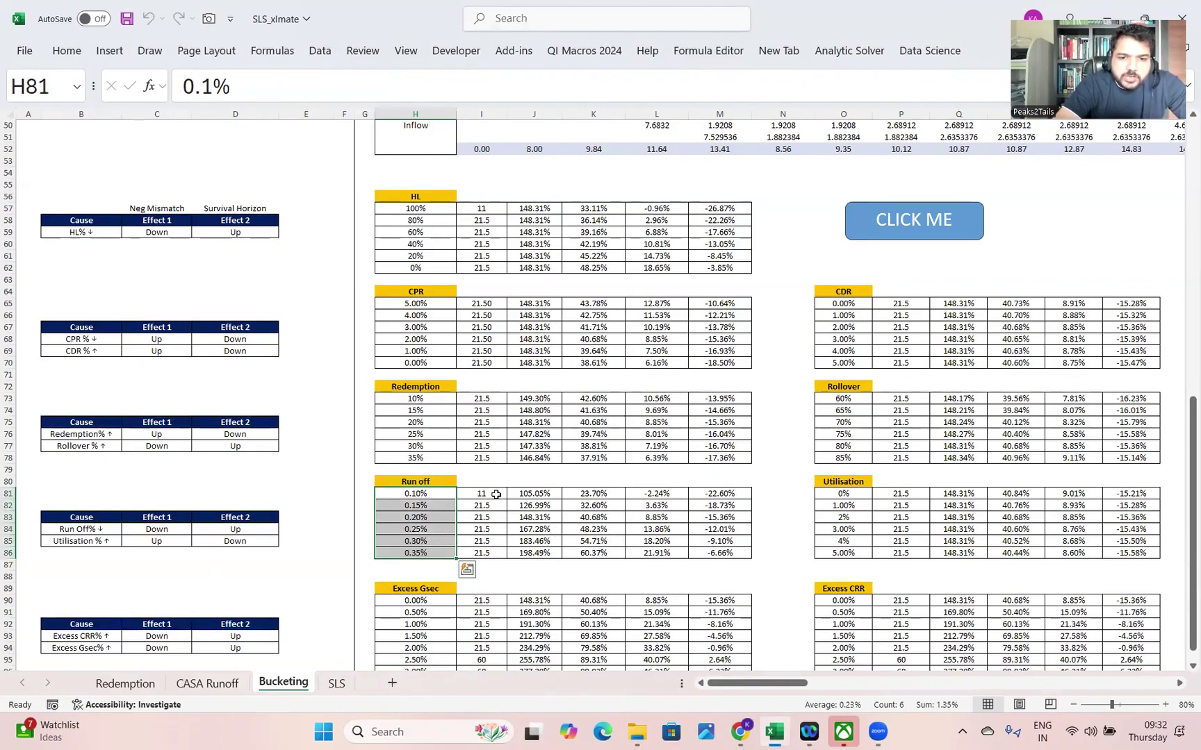
left_click_drag(494, 494, 482, 540)
left_click_drag(420, 494, 426, 552)
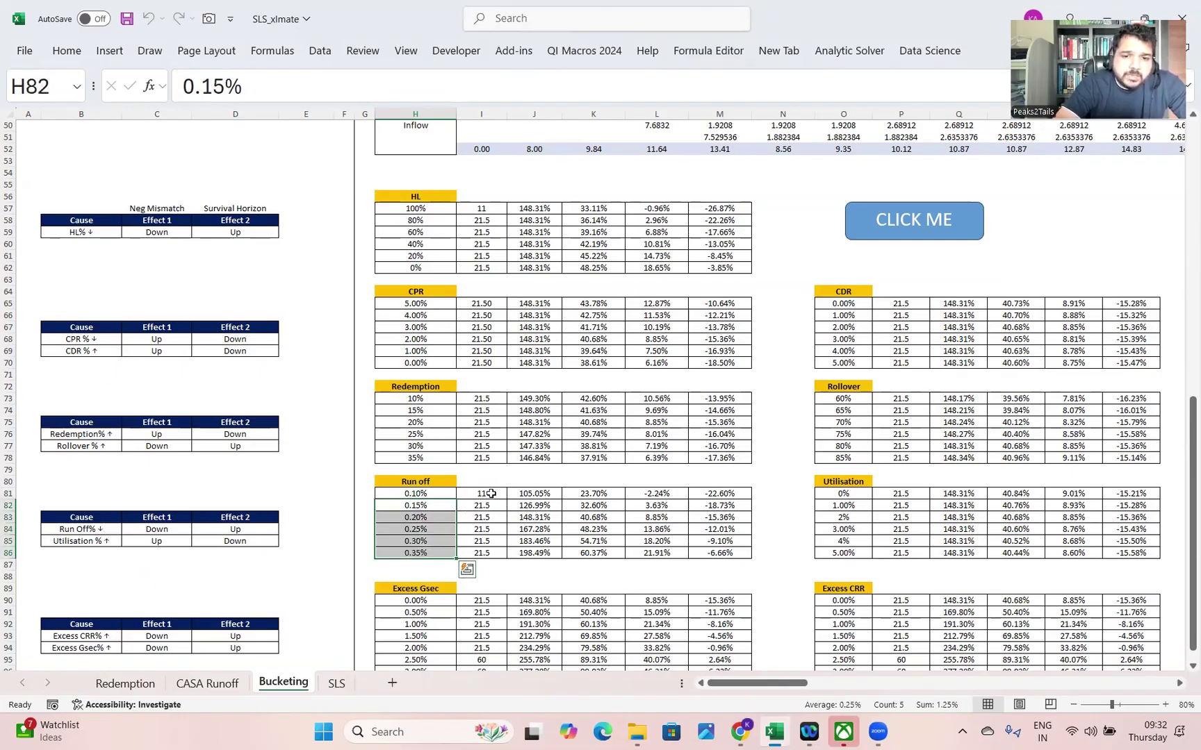
left_click_drag(478, 495, 701, 556)
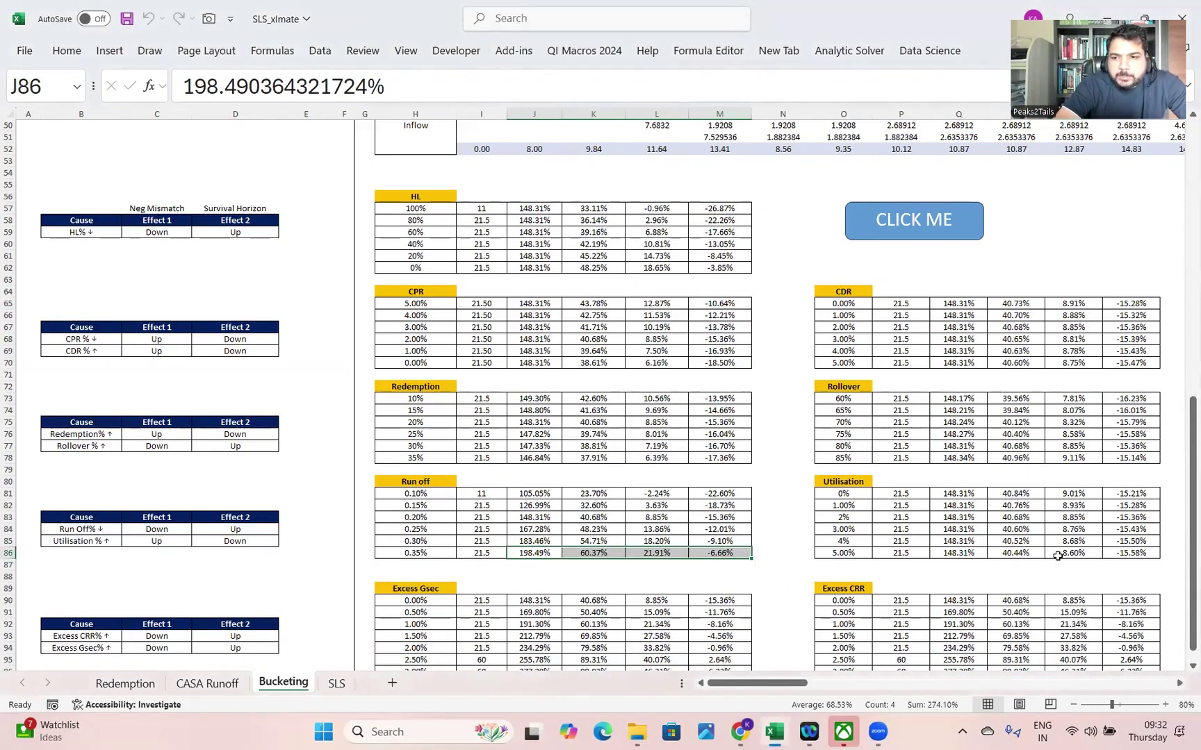
left_click_drag(956, 553, 1131, 554)
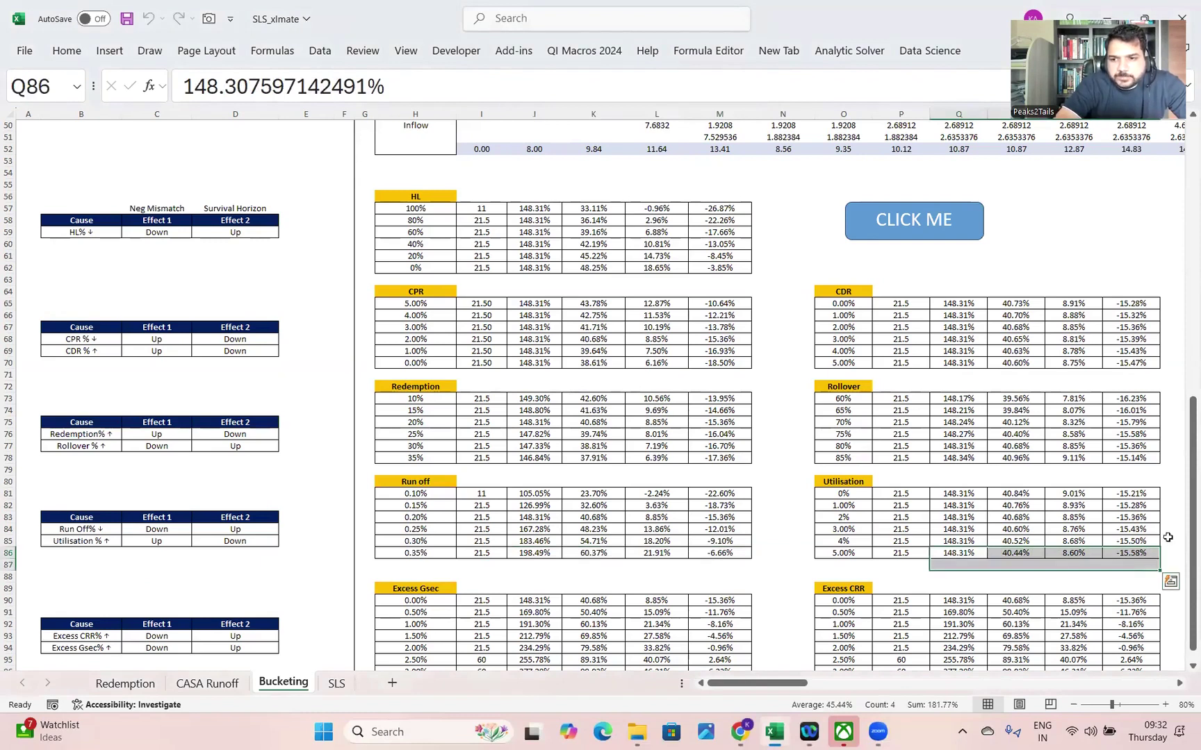
Review the Excess Gsec rates from 0.00% to 3.00% against their survival horizons and final-bucket mismatches
scroll(1182, 495, "down", 1)
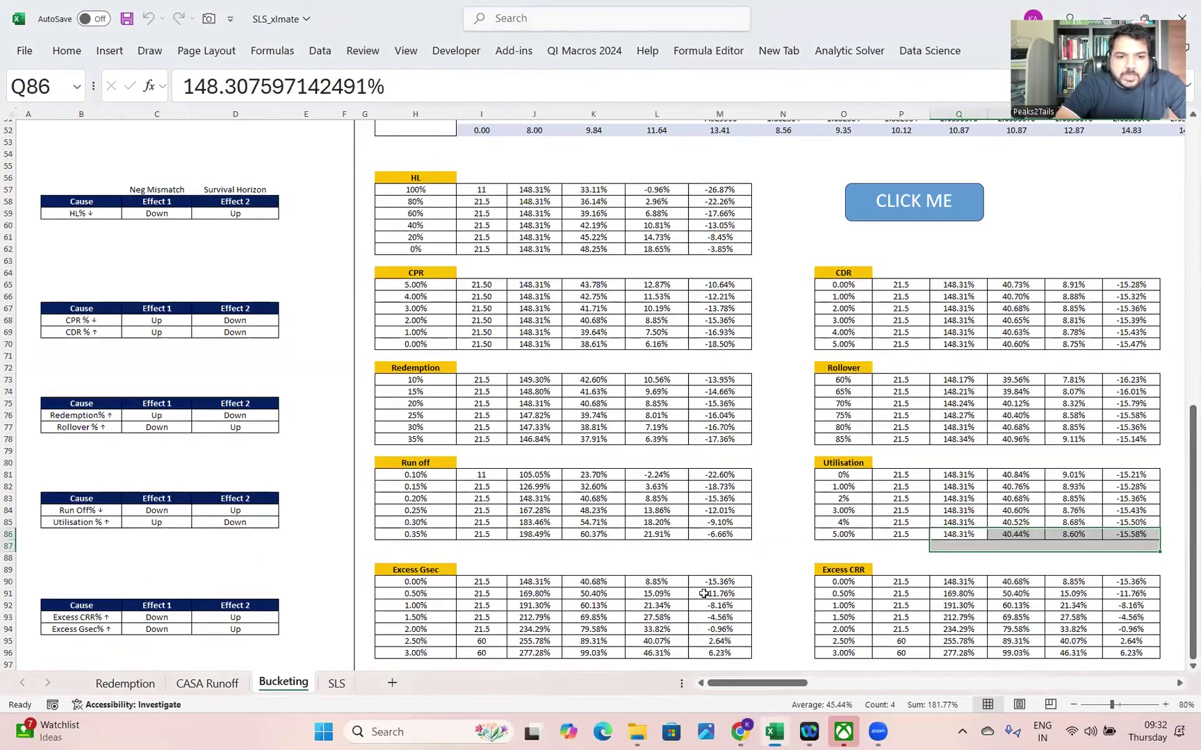
left_click(415, 571)
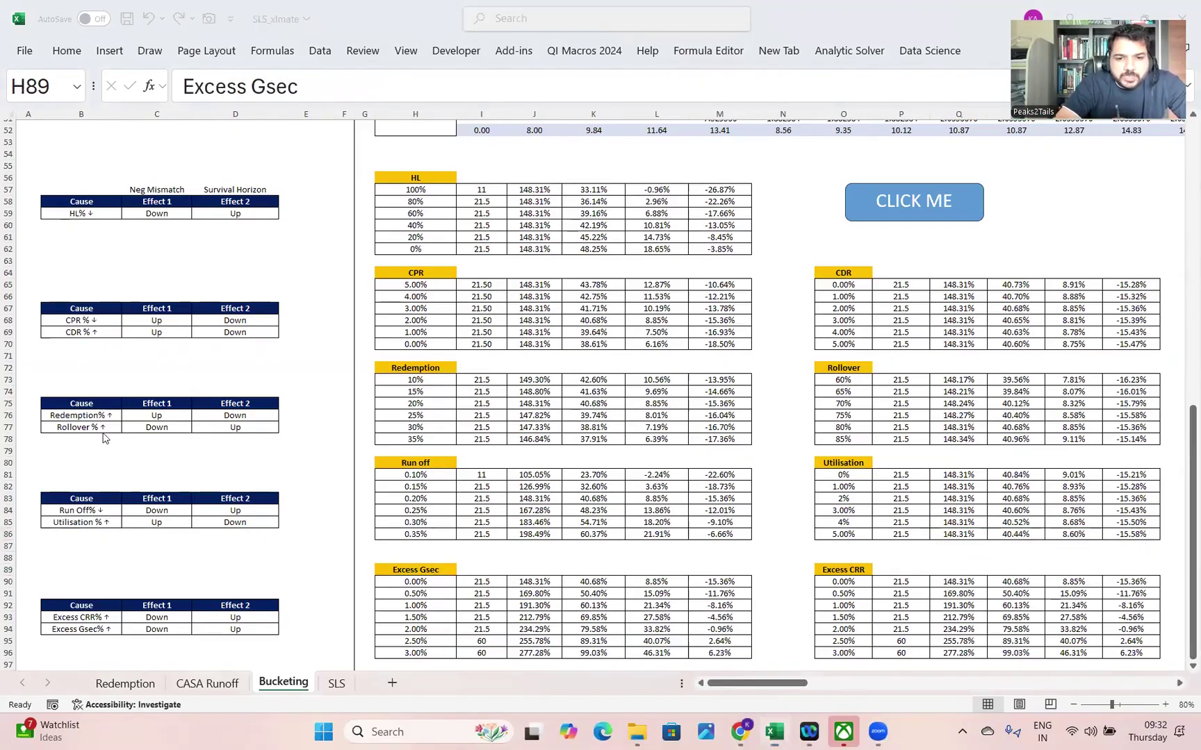
left_click_drag(398, 583, 415, 653)
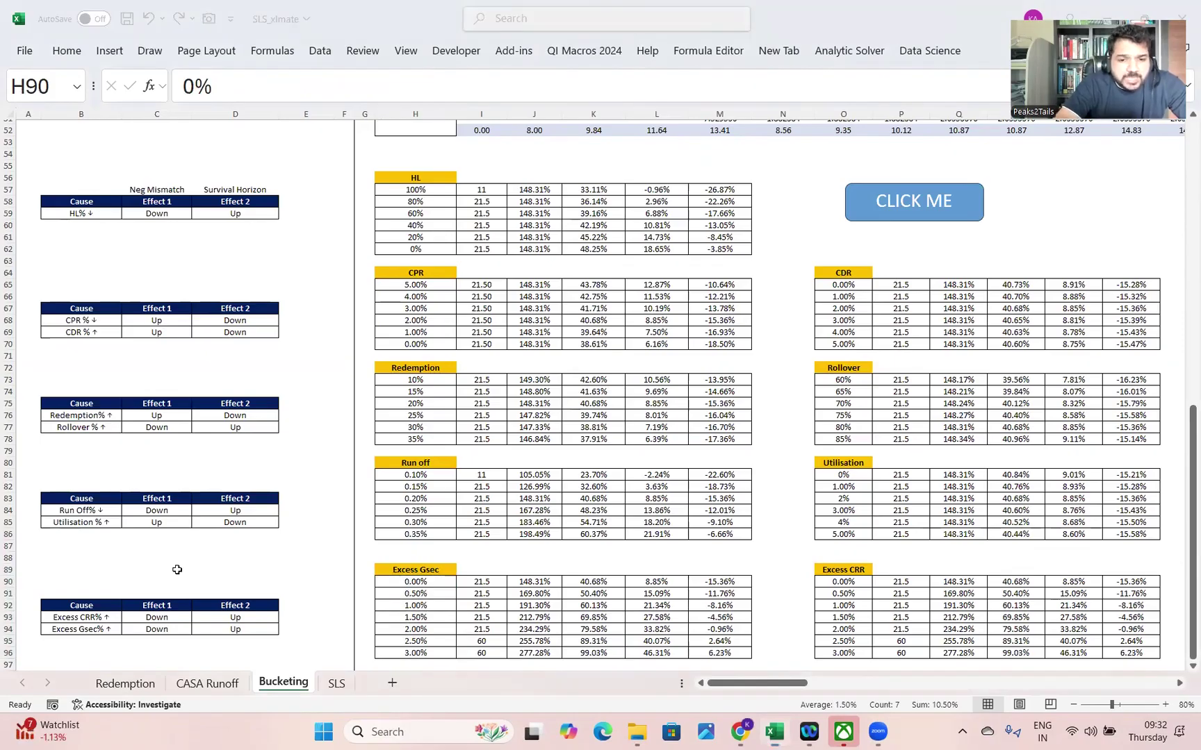
left_click_drag(1190, 356, 1183, 614)
left_click_drag(426, 583, 427, 656)
left_click_drag(476, 592, 483, 652)
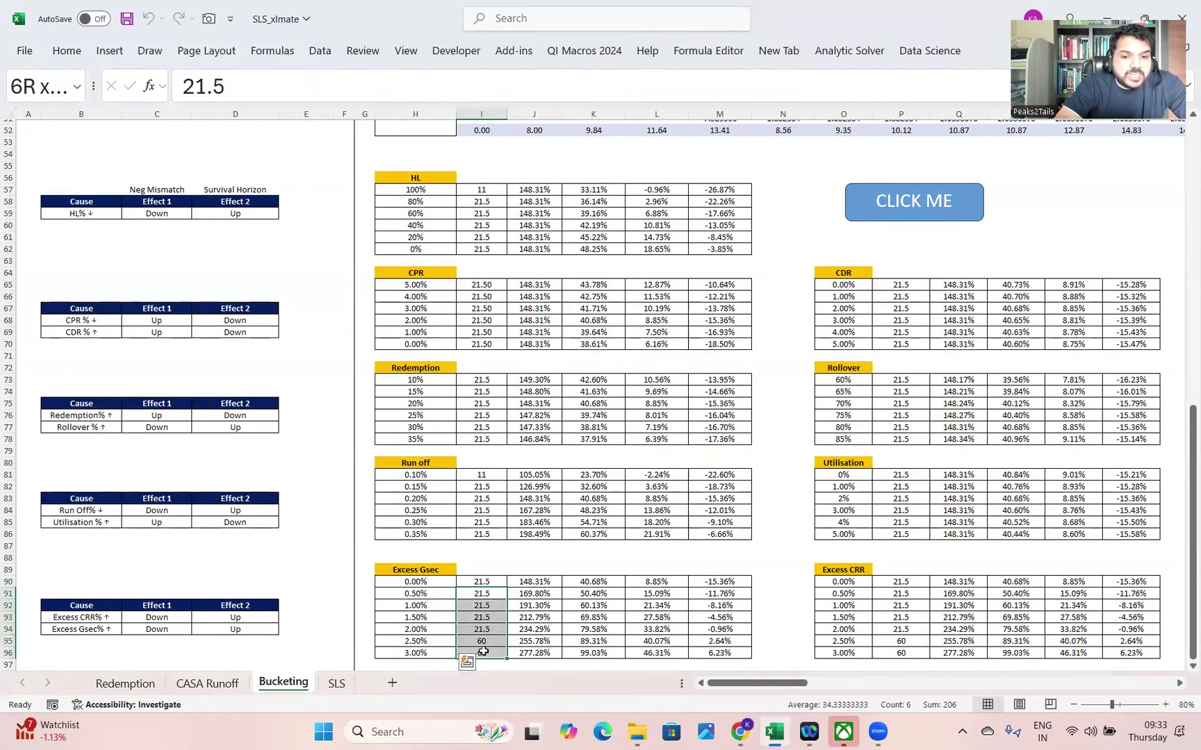
left_click(485, 629)
left_click(486, 641)
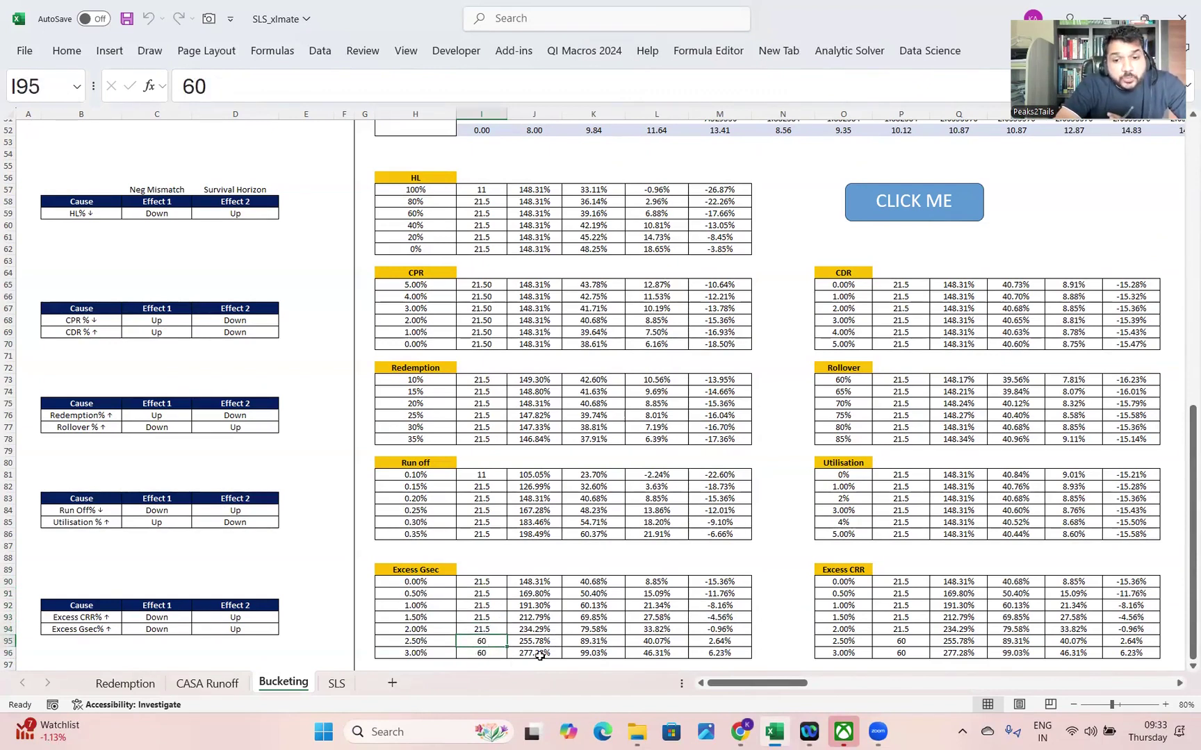
left_click_drag(726, 606, 735, 654)
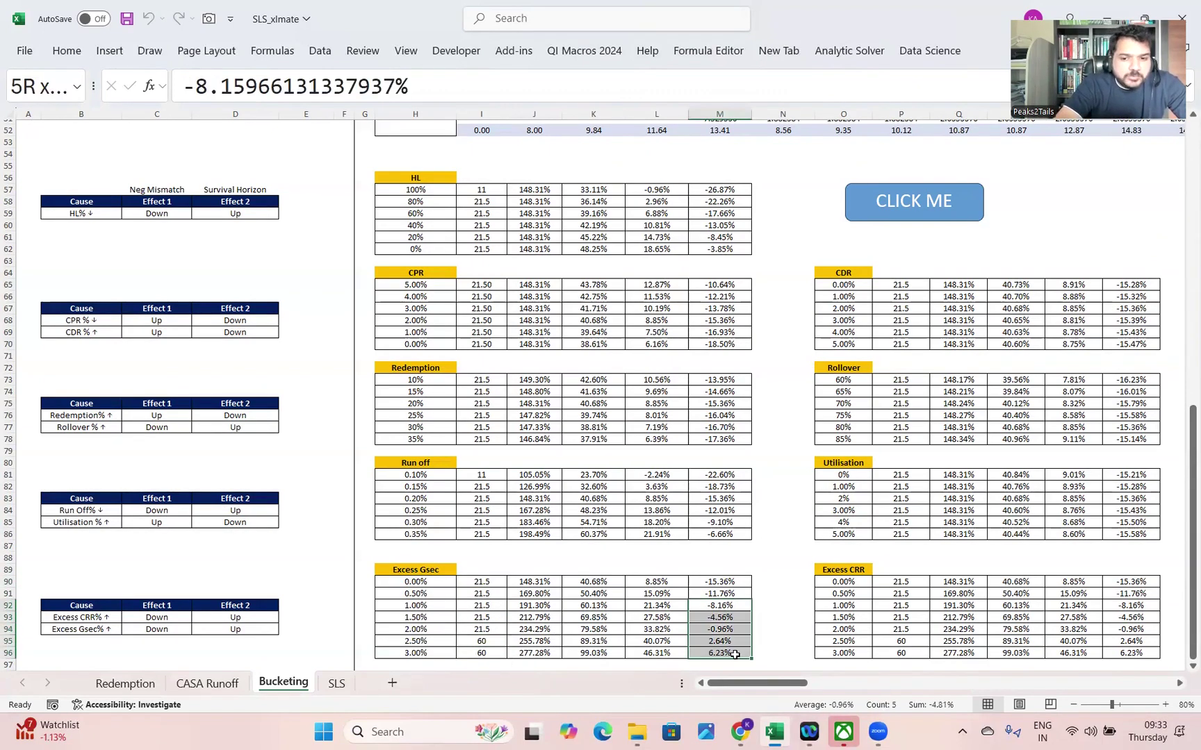
Compare the survival horizons and all bucket mismatches for Excess Gsec between 2.00% and 3.00%
left_click(419, 571)
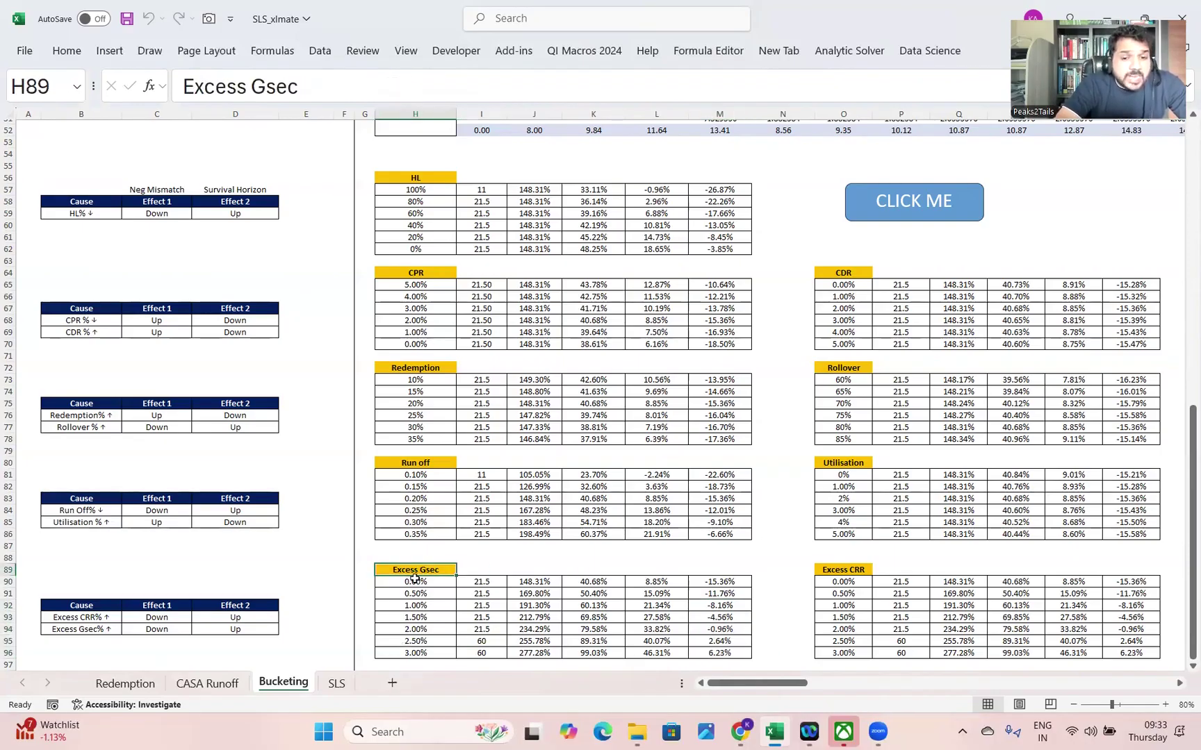
left_click(394, 653)
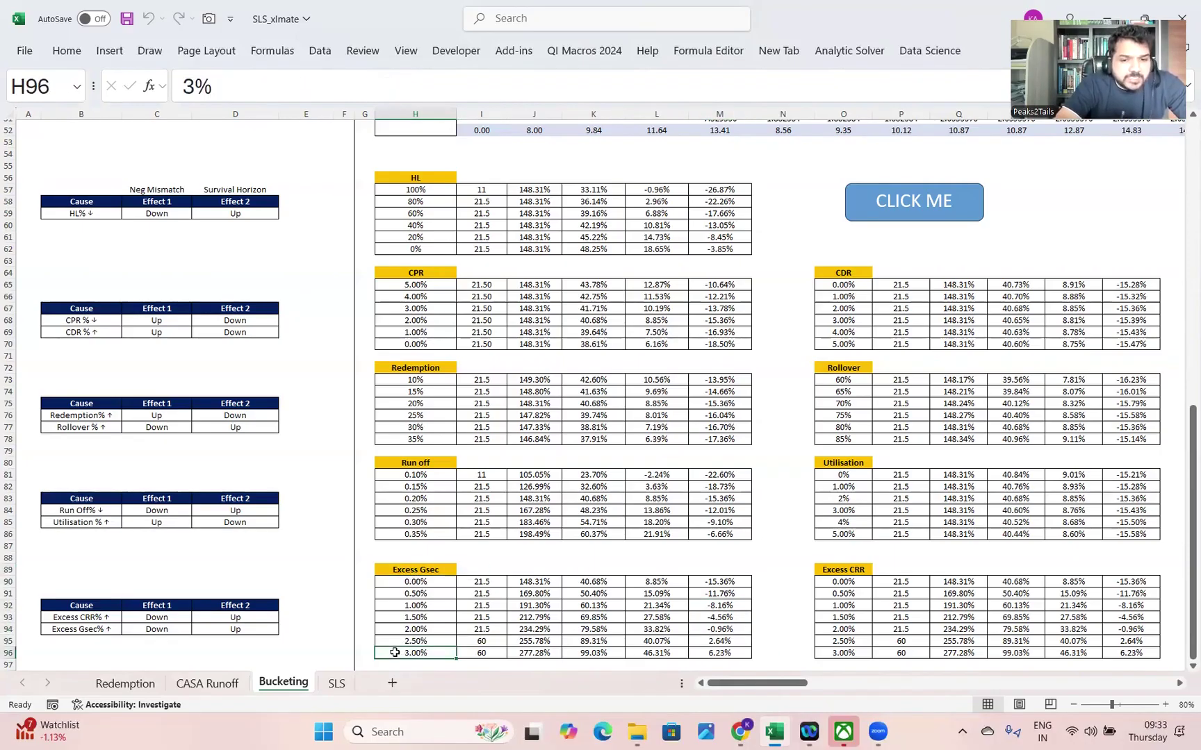
left_click_drag(482, 629, 483, 658)
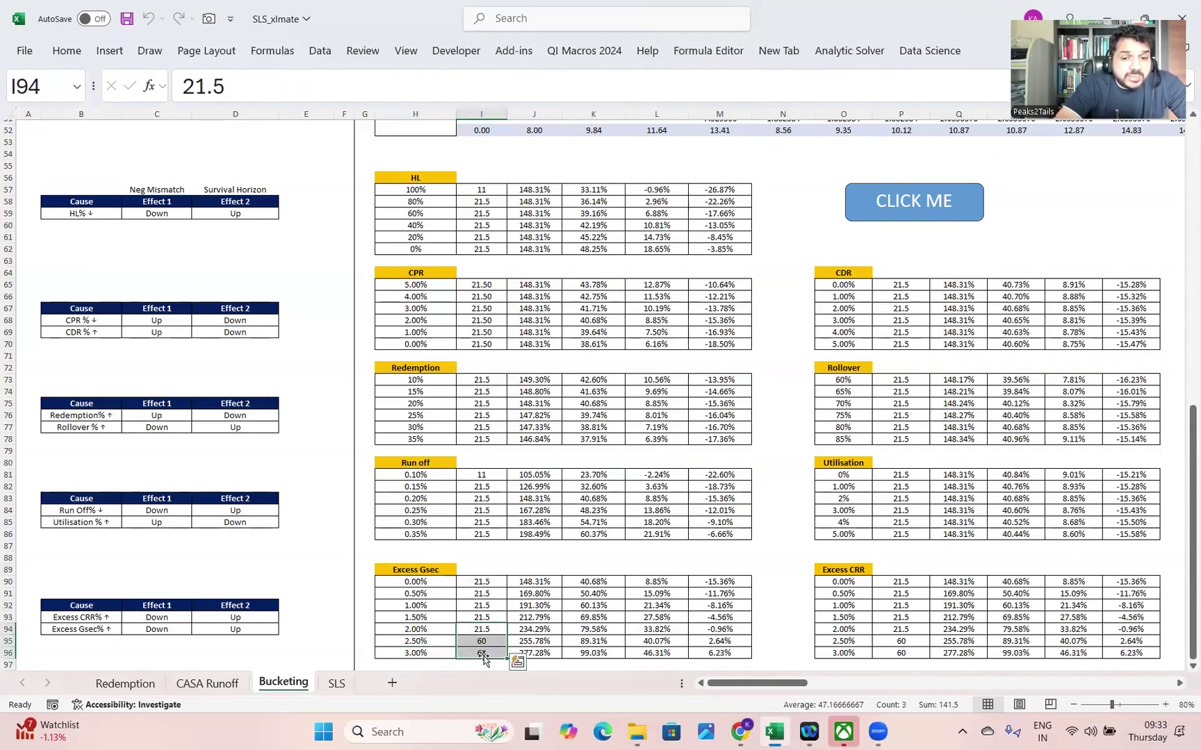
left_click_drag(555, 628, 734, 650)
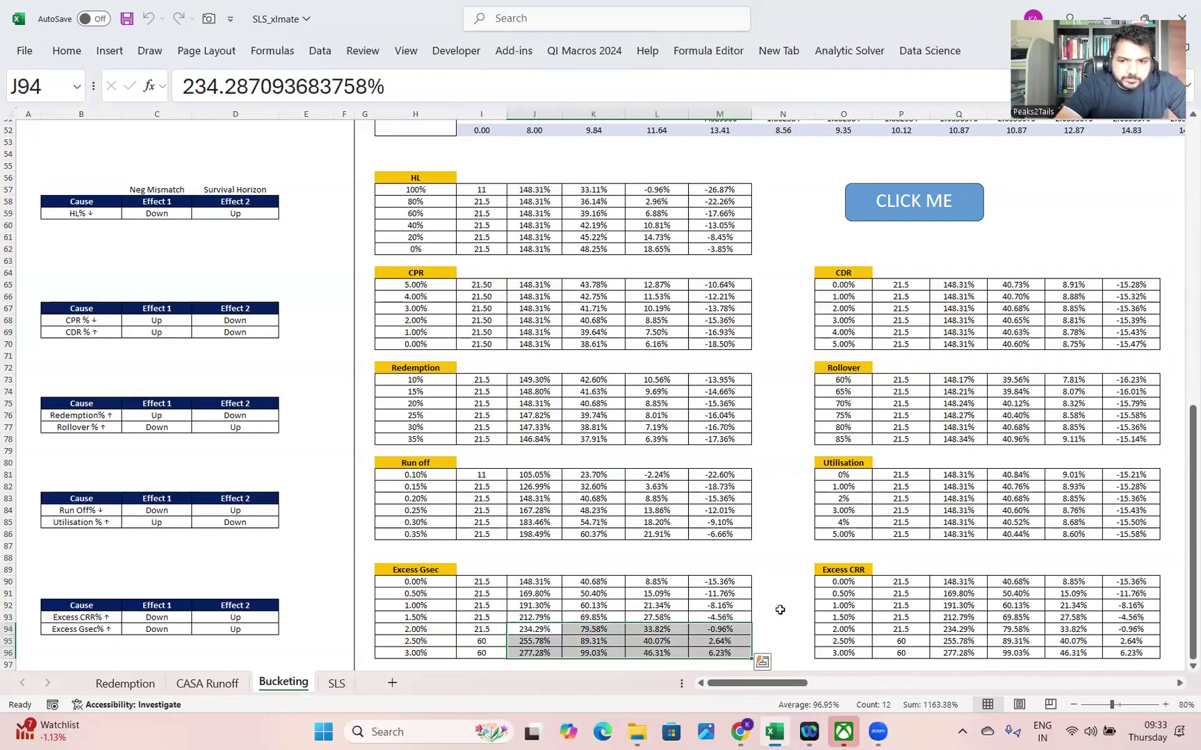
Examine the Excess CRR rates up to 3.00% together with their survival horizon and mismatch results
left_click(863, 571)
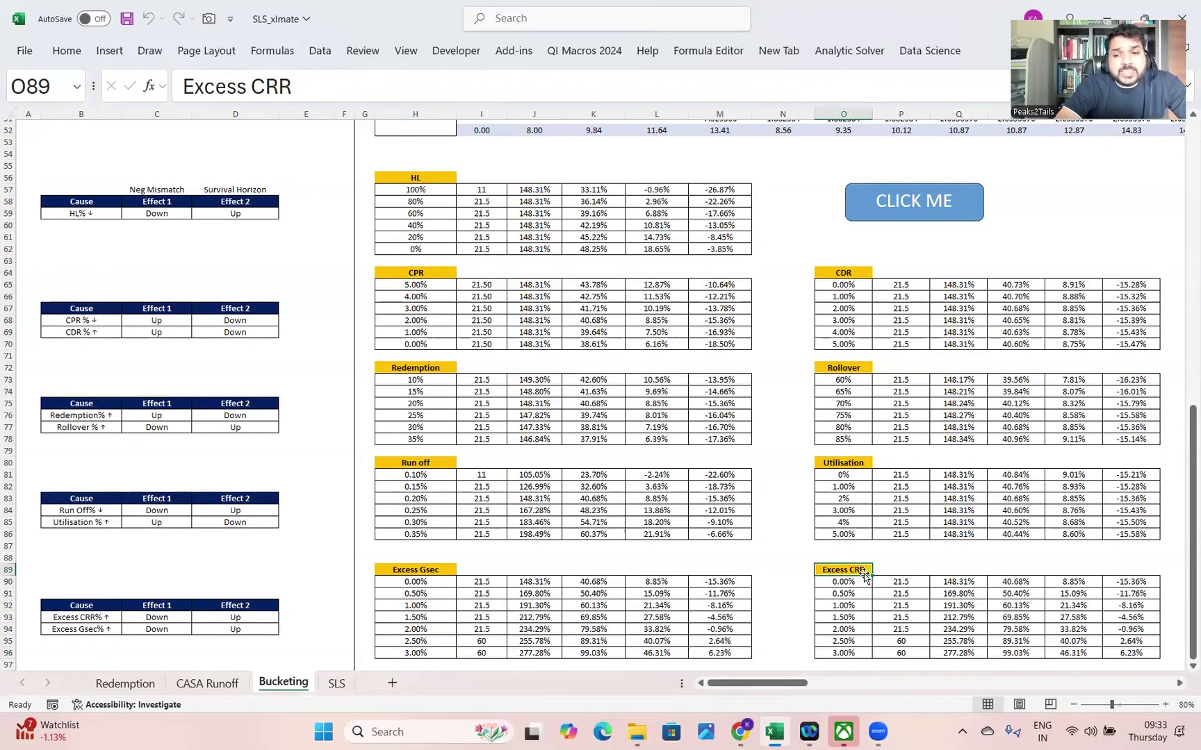
left_click_drag(845, 596, 841, 650)
left_click(838, 650)
left_click_drag(900, 617, 1114, 651)
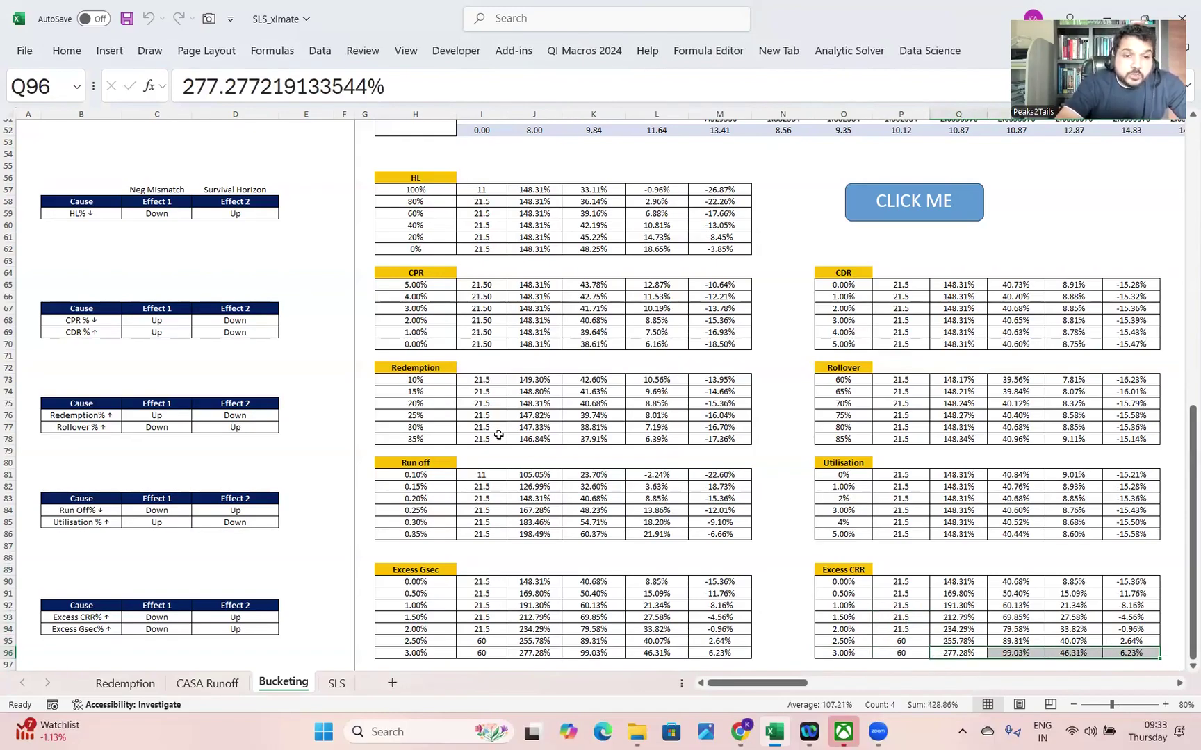
key("alt+Tab")
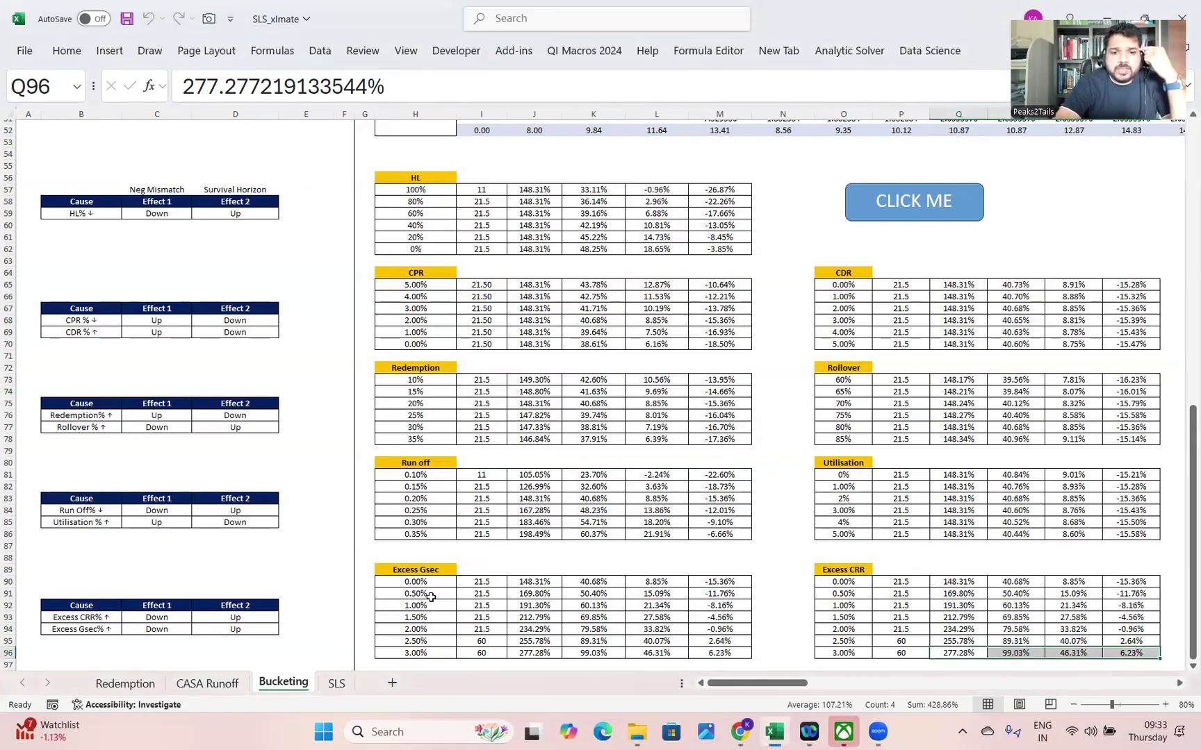
Contrast the full Excess Gsec result rows at 1.50% and 2.50%, with 2.00% as the level between them
left_click(431, 598)
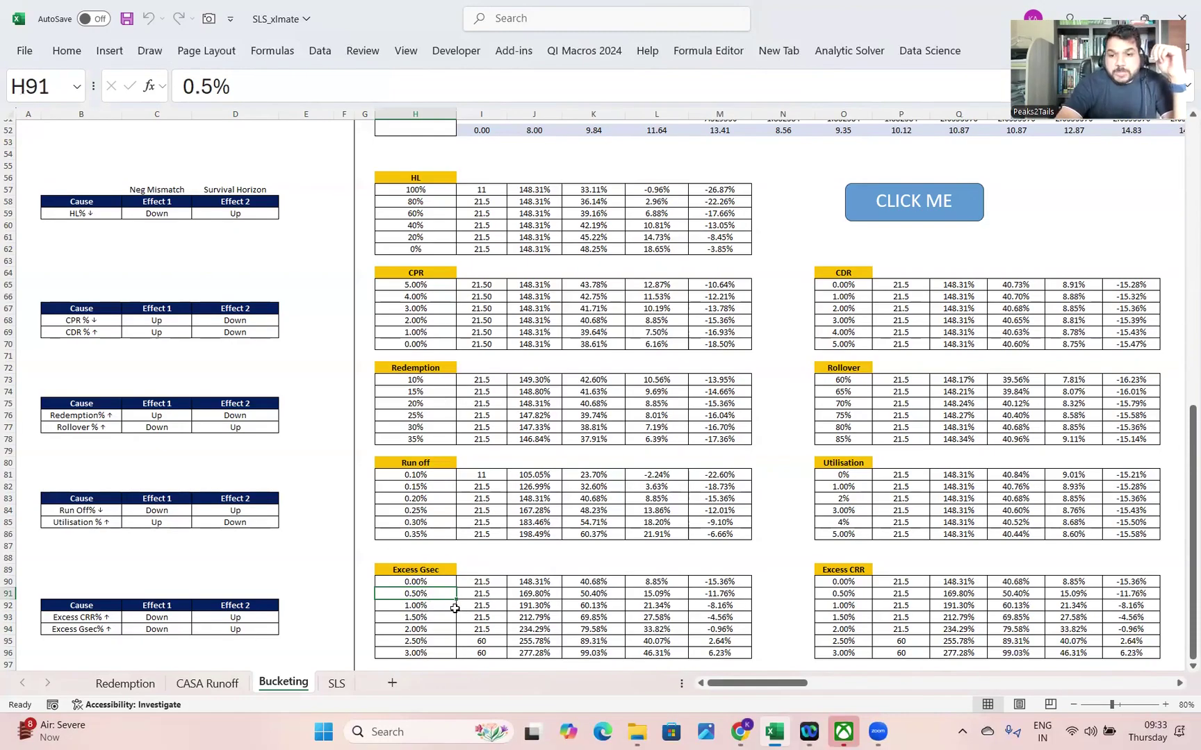
left_click_drag(710, 618, 406, 618)
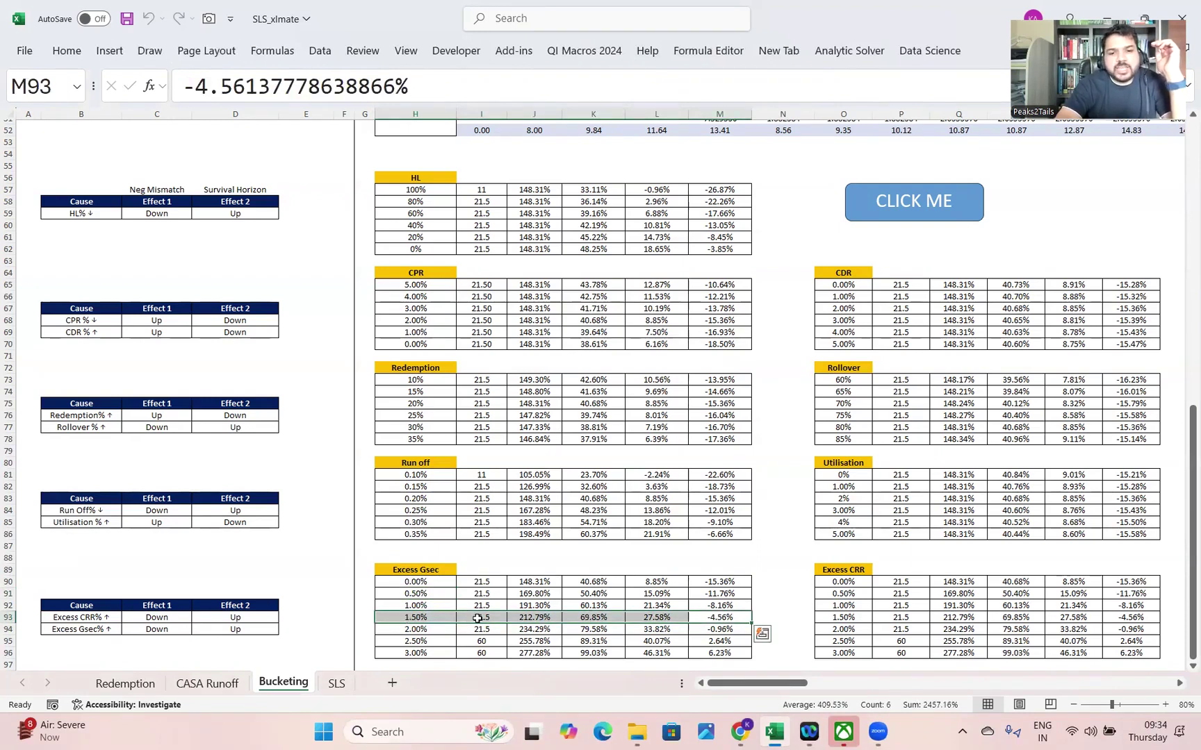
left_click_drag(425, 641, 697, 639)
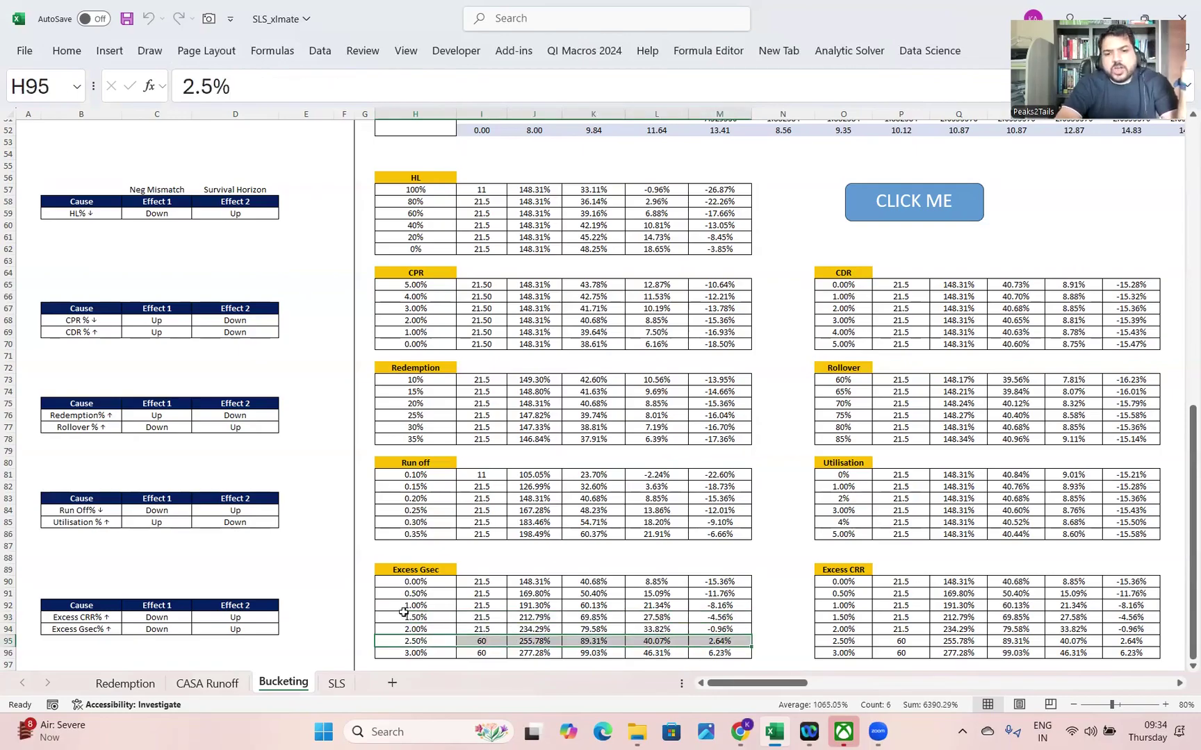
left_click(421, 629)
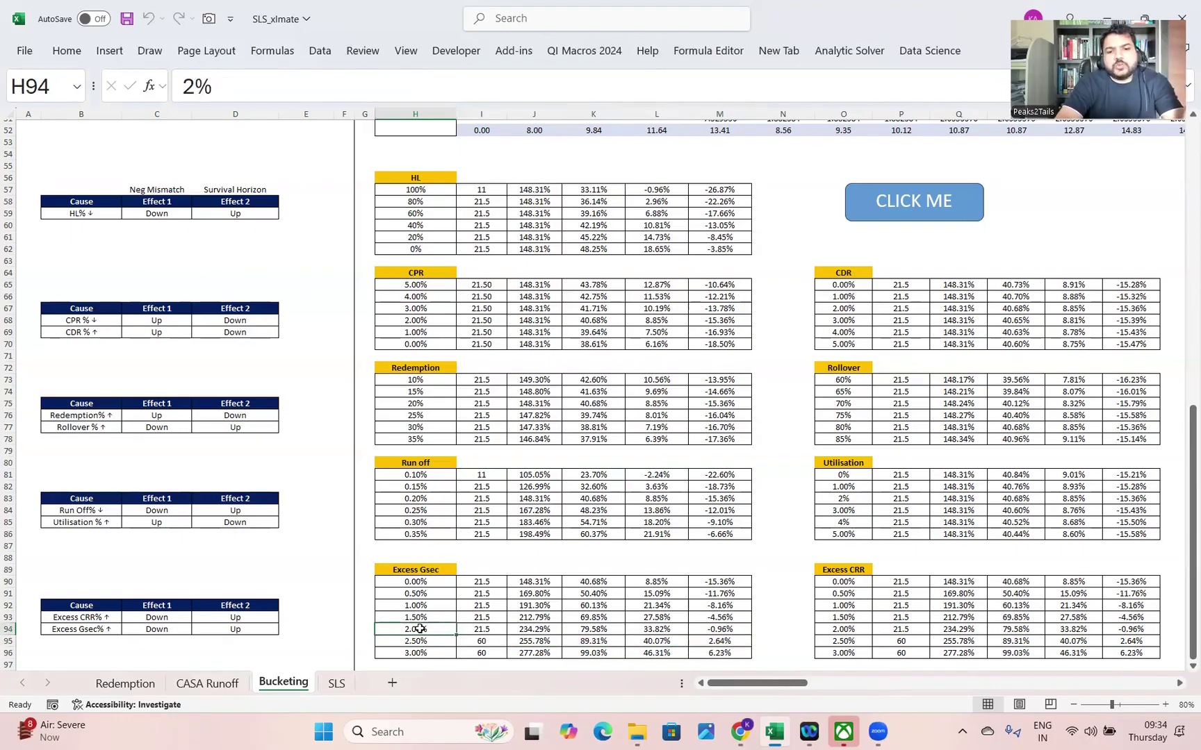
Check the Bucketing assumptions and the SLS sheet's cumulative mismatch rows, and return to the sensitivity tables
left_click_drag(1185, 580, 1184, 542)
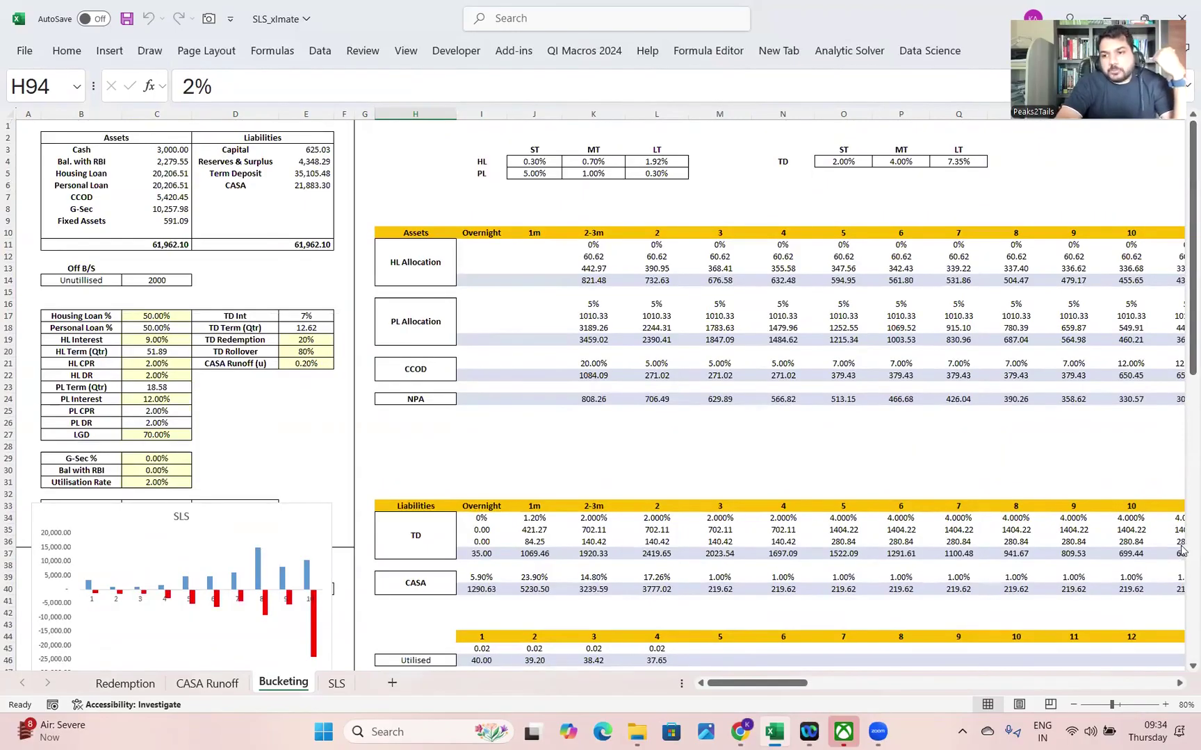
left_click(1183, 547)
left_click_drag(1183, 548, 1183, 400)
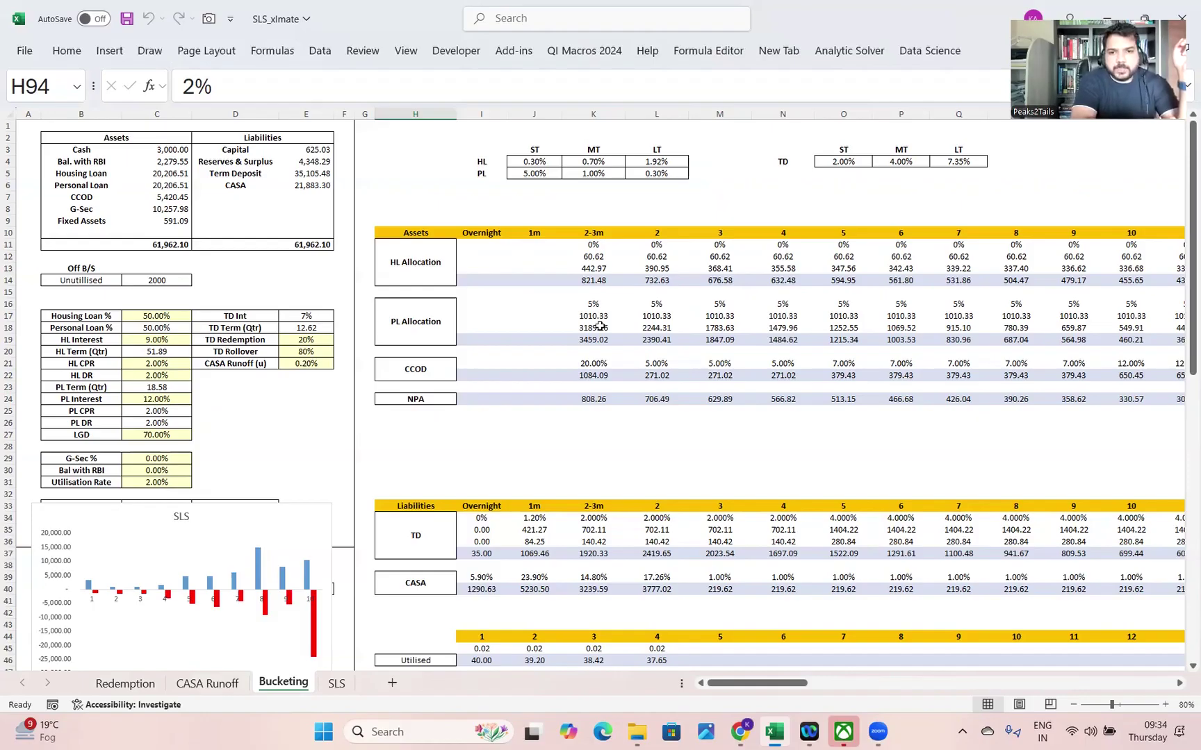
left_click(1184, 534)
scroll(1183, 534, "down", 2)
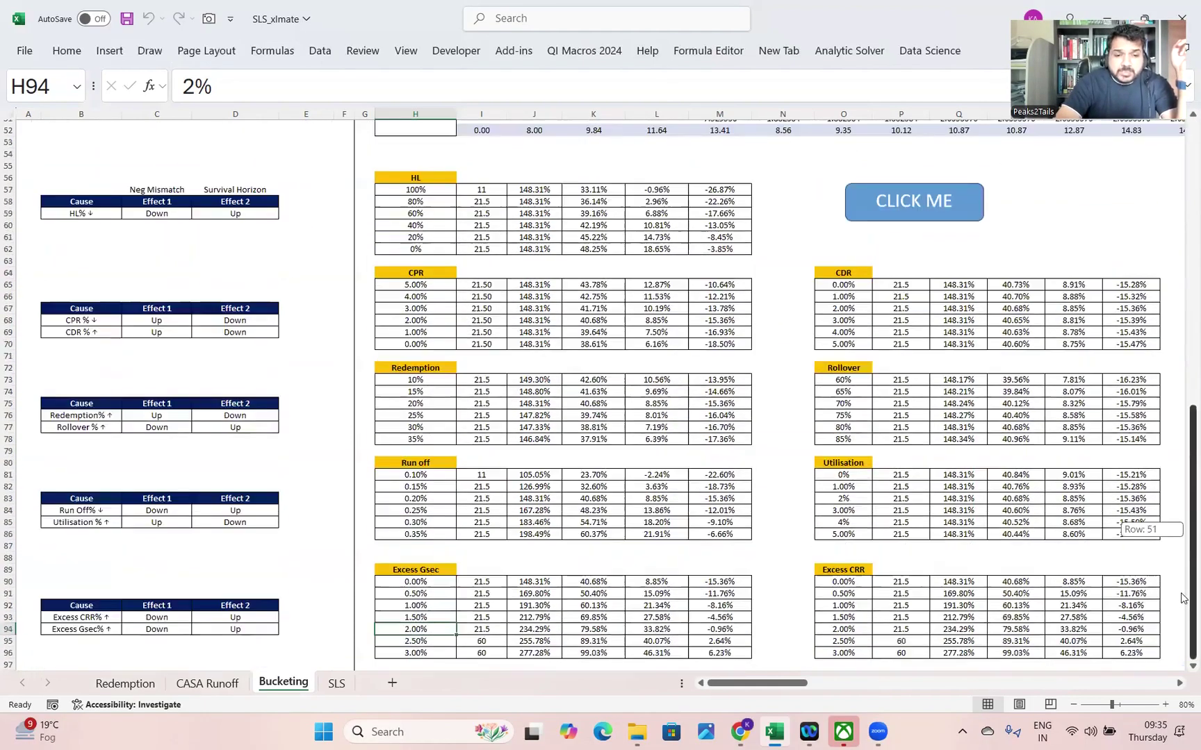
left_click(337, 684)
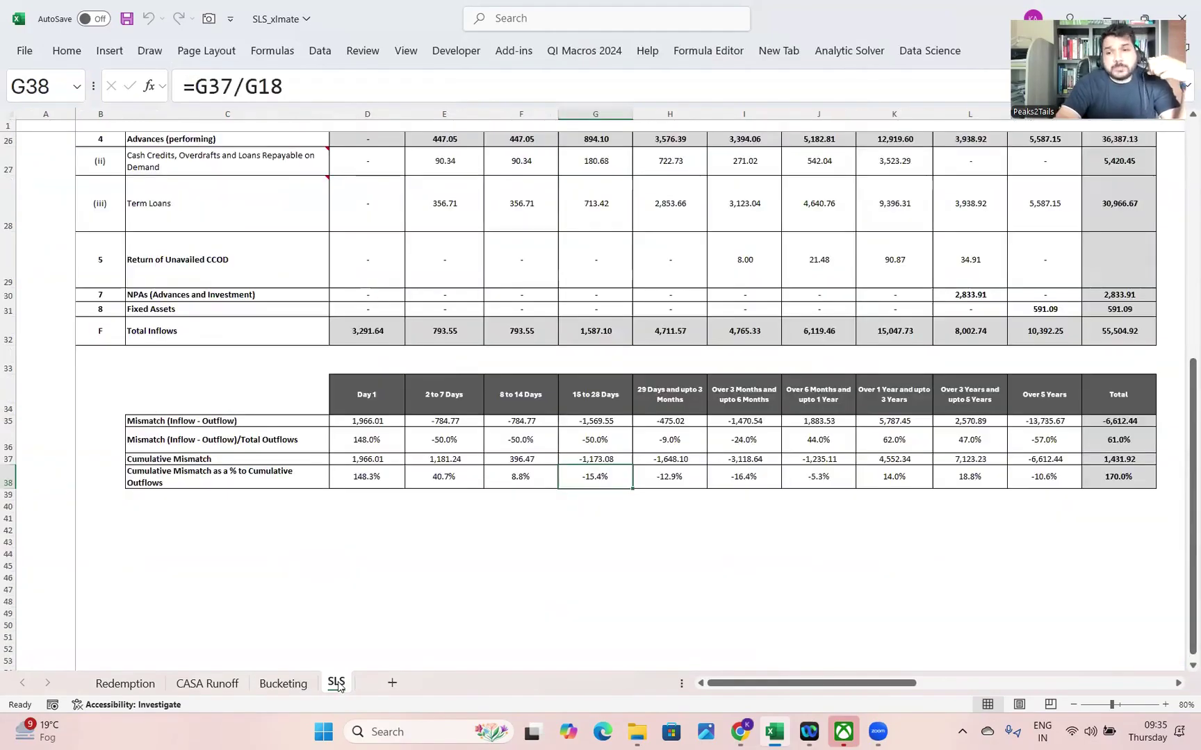
left_click(283, 683)
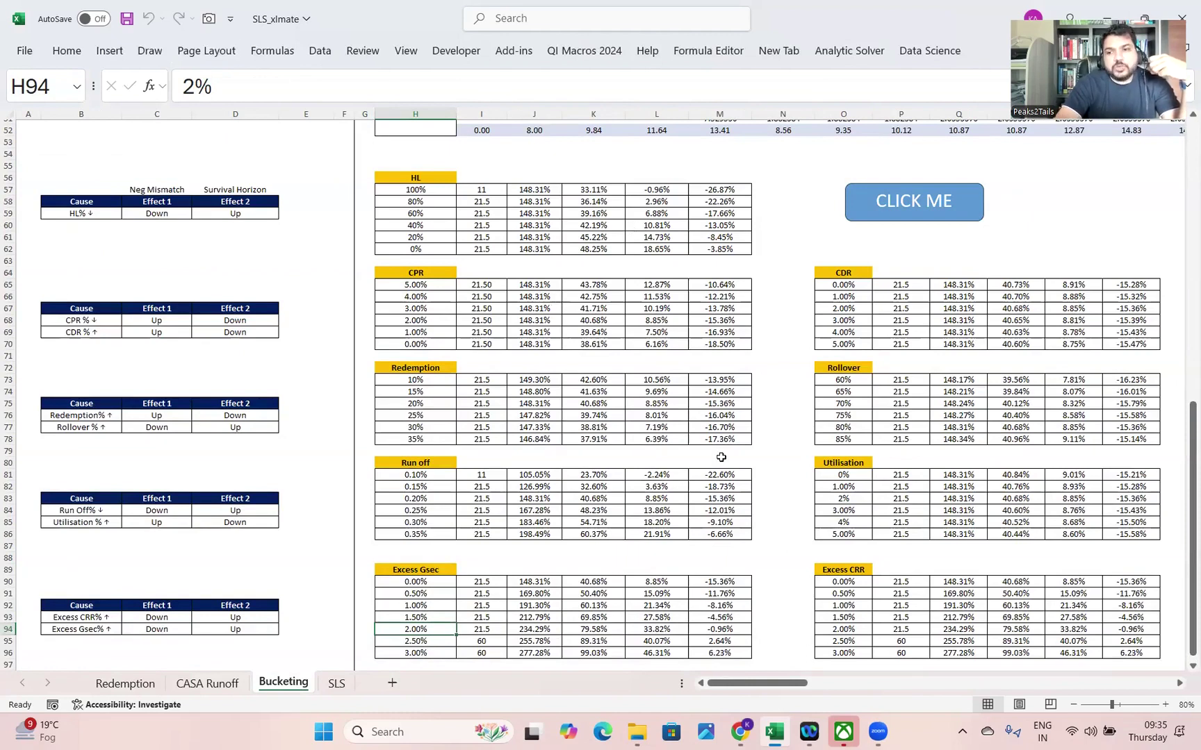
Recap the HL shares, the Utilisation table and the Excess Gsec and Excess CRR sensitivity tables
left_click_drag(1193, 566, 1193, 554)
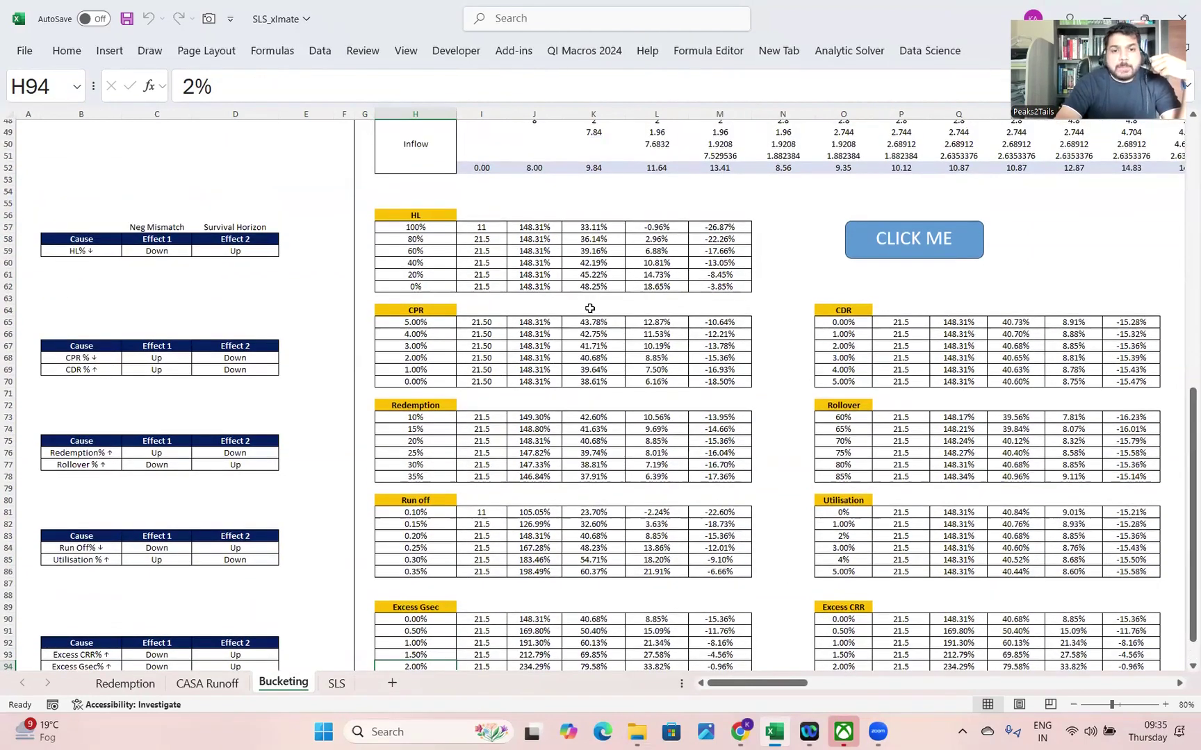
left_click_drag(420, 216, 433, 289)
left_click_drag(1185, 563, 1185, 580)
left_click(853, 464)
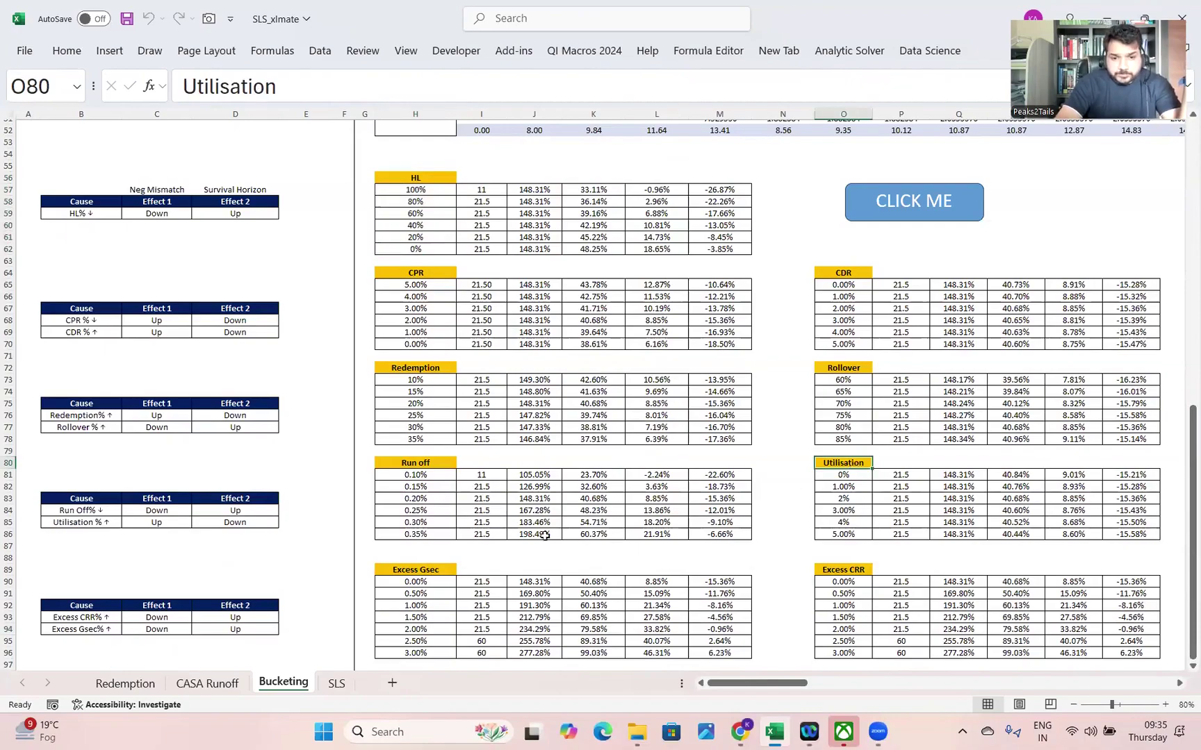
left_click_drag(415, 572, 846, 658)
Return to the balance sheet and assumptions at the start of the Bucketing sheet
left_click_drag(1191, 556, 1182, 542)
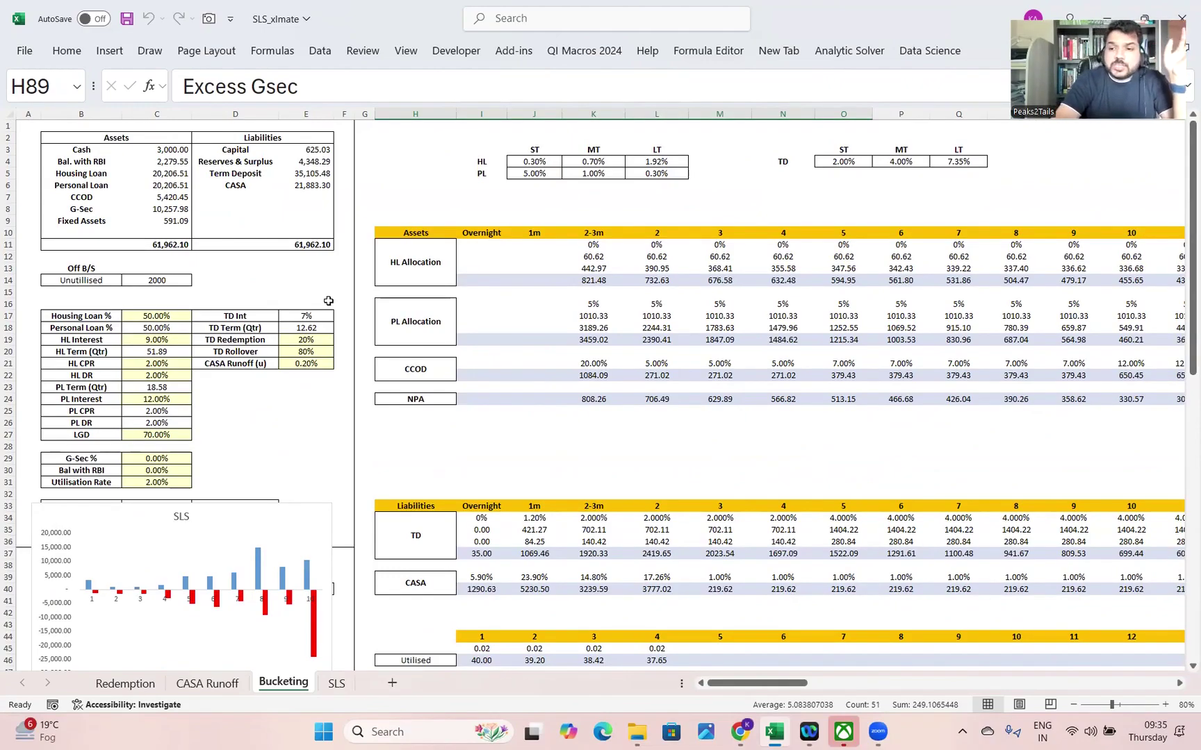
left_click(1187, 556)
left_click_drag(1188, 556, 1183, 476)
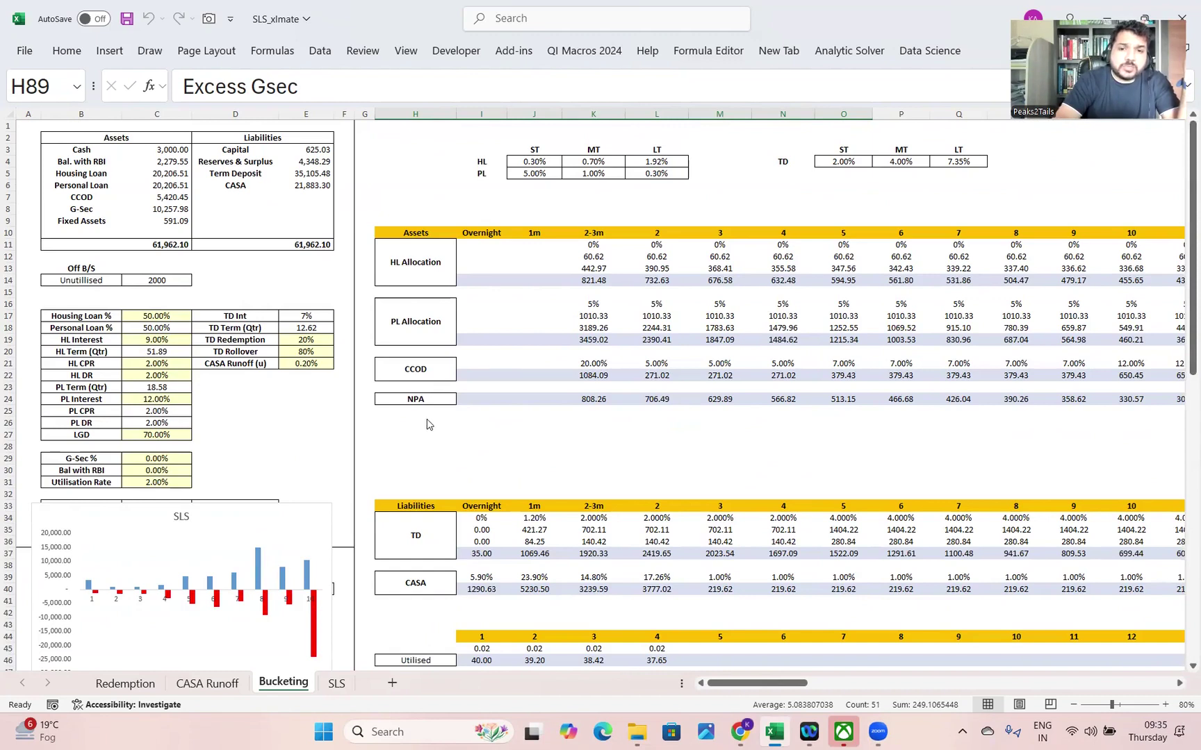